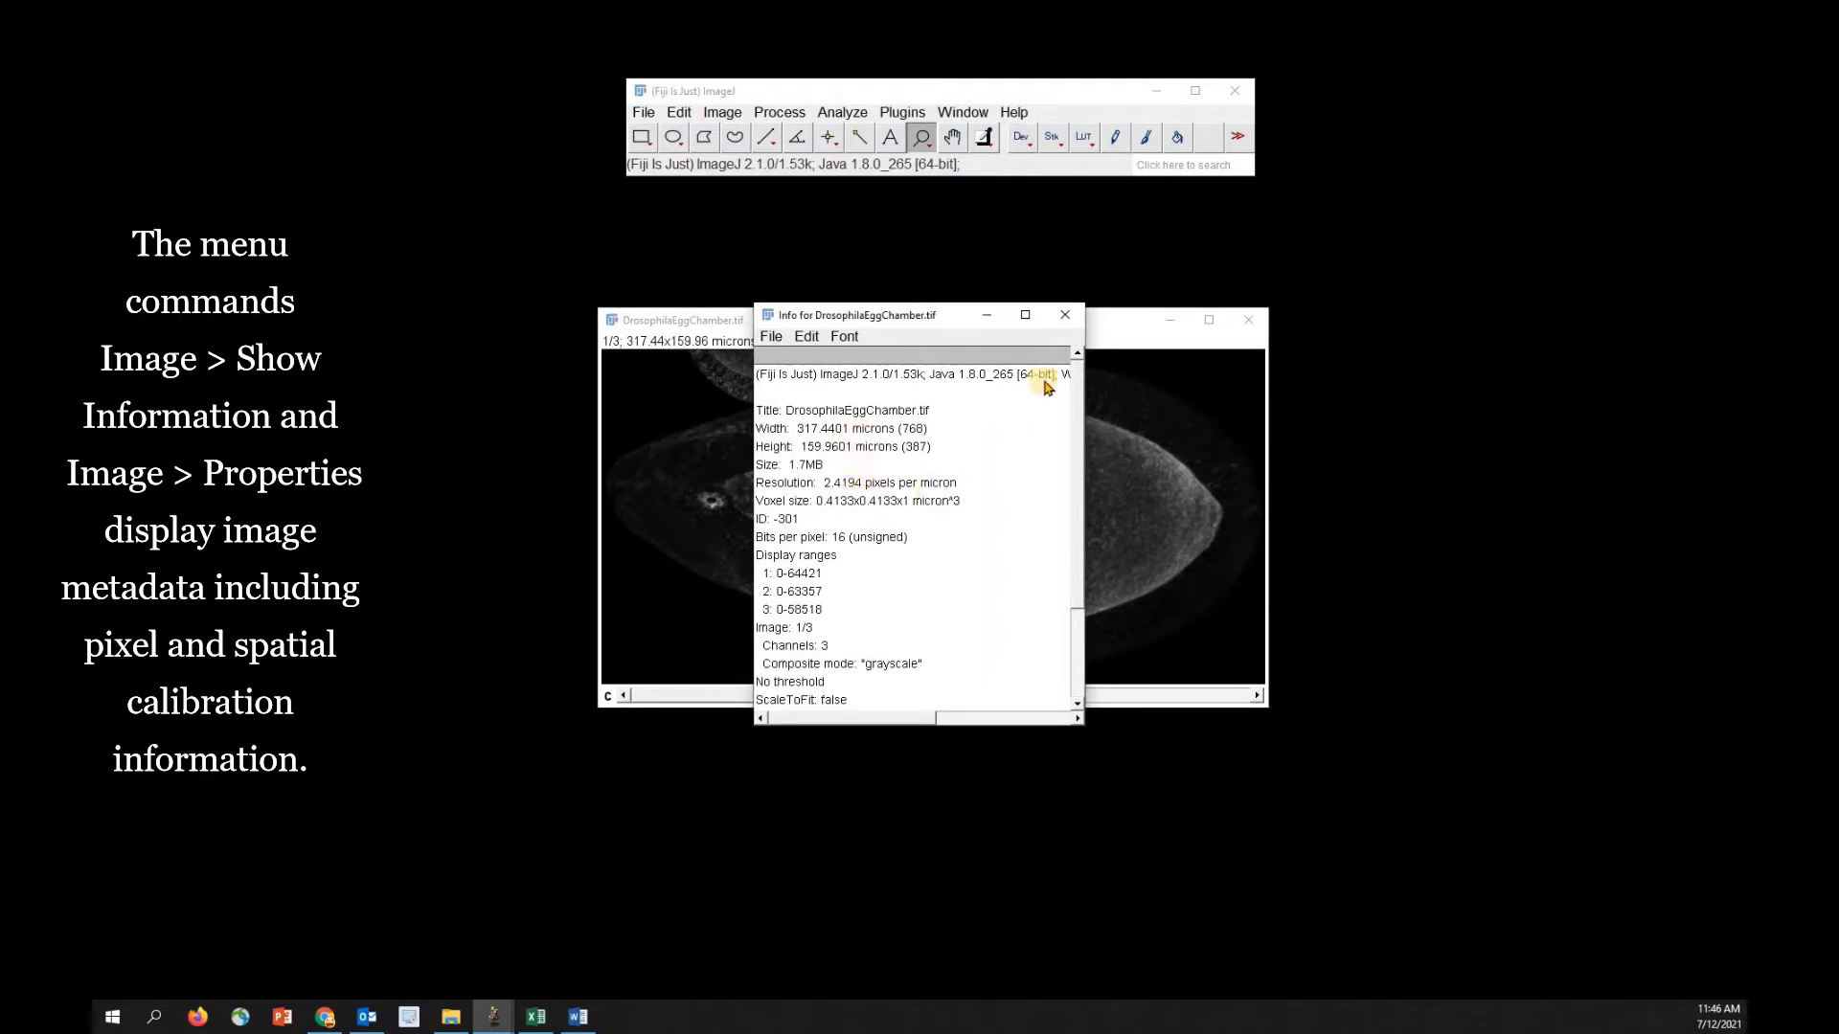
# Step: Close the image information window and review the egg chamber image's pixel size and unit in its Properties
pyautogui.click(1069, 326)
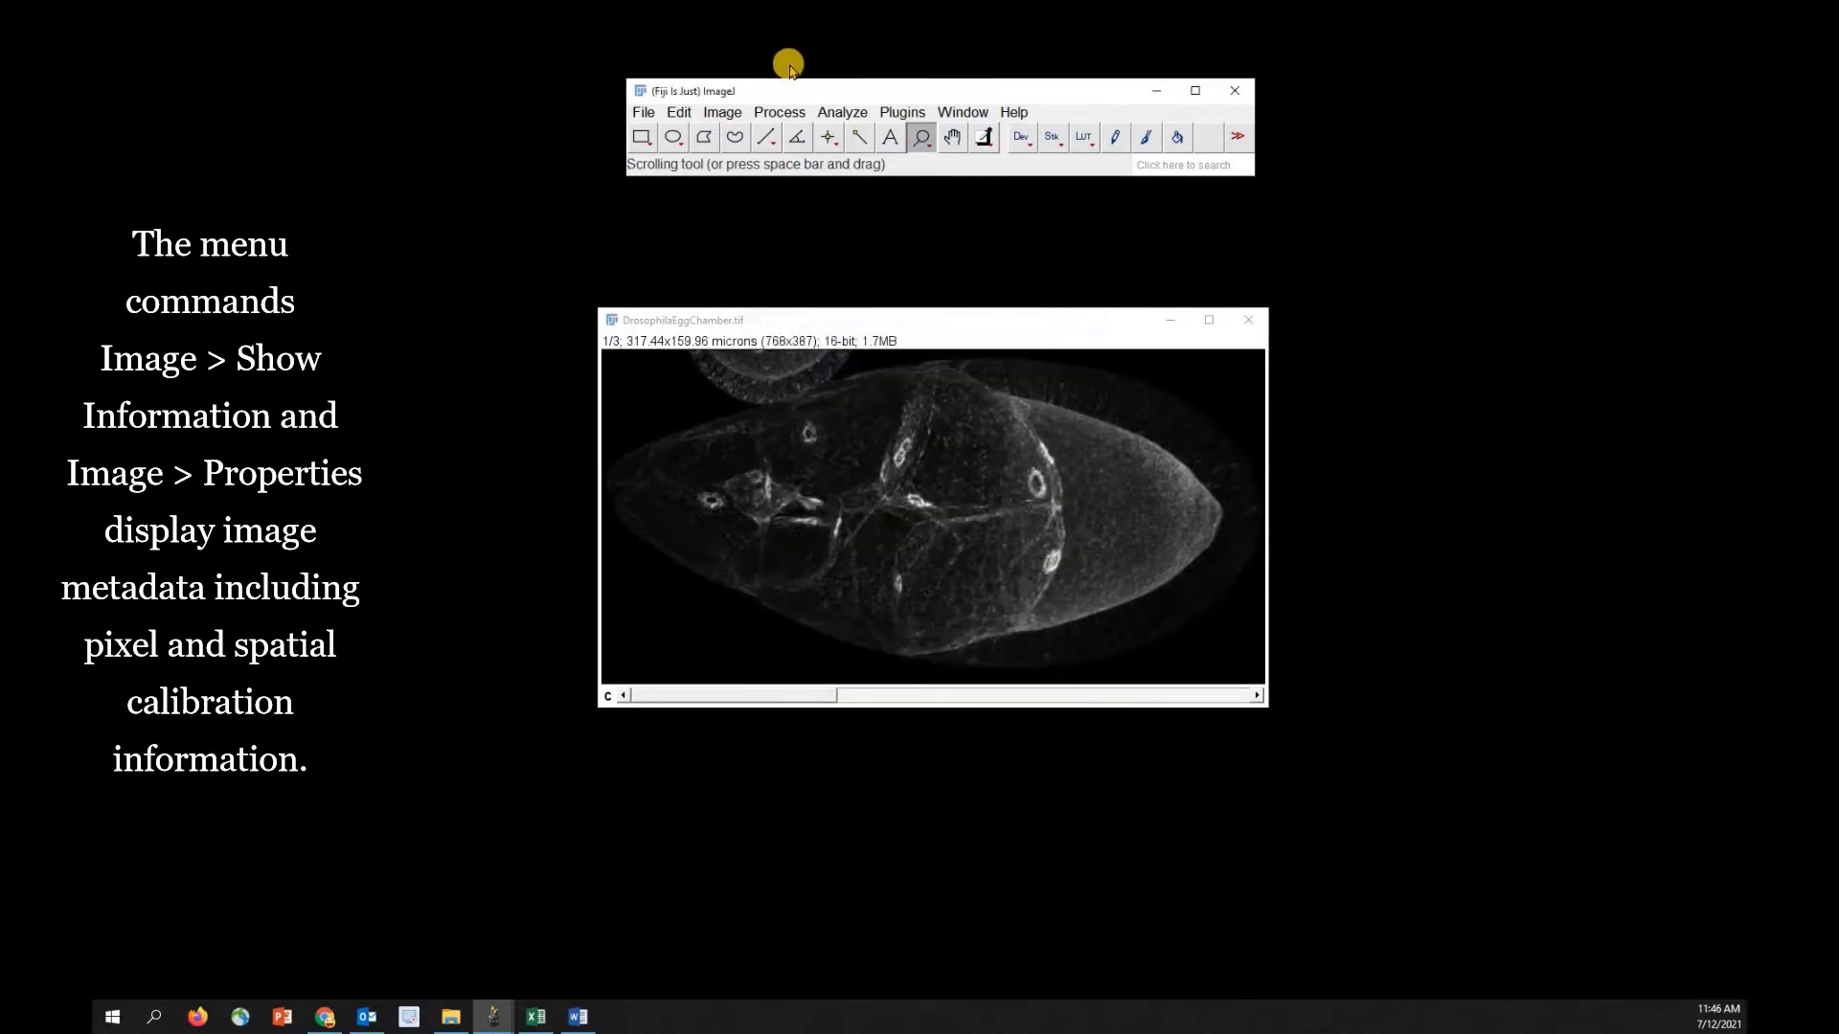
pyautogui.click(740, 118)
pyautogui.click(772, 223)
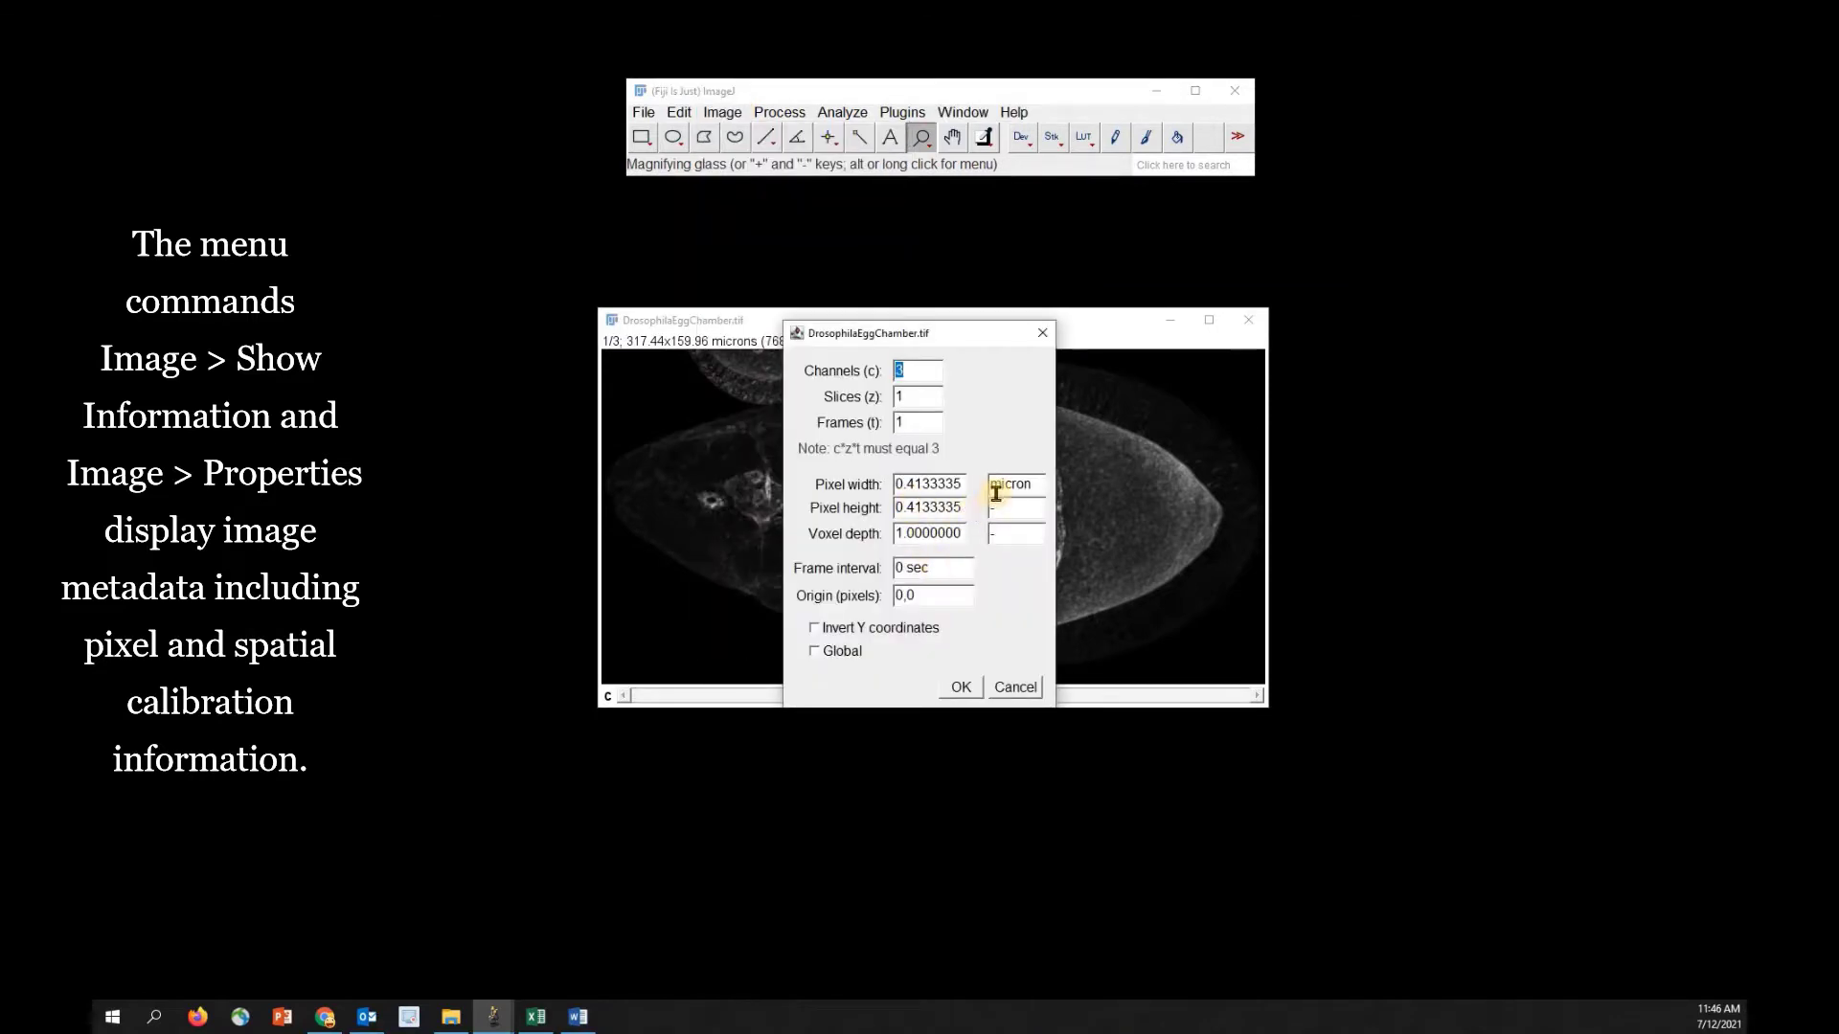
pyautogui.click(963, 688)
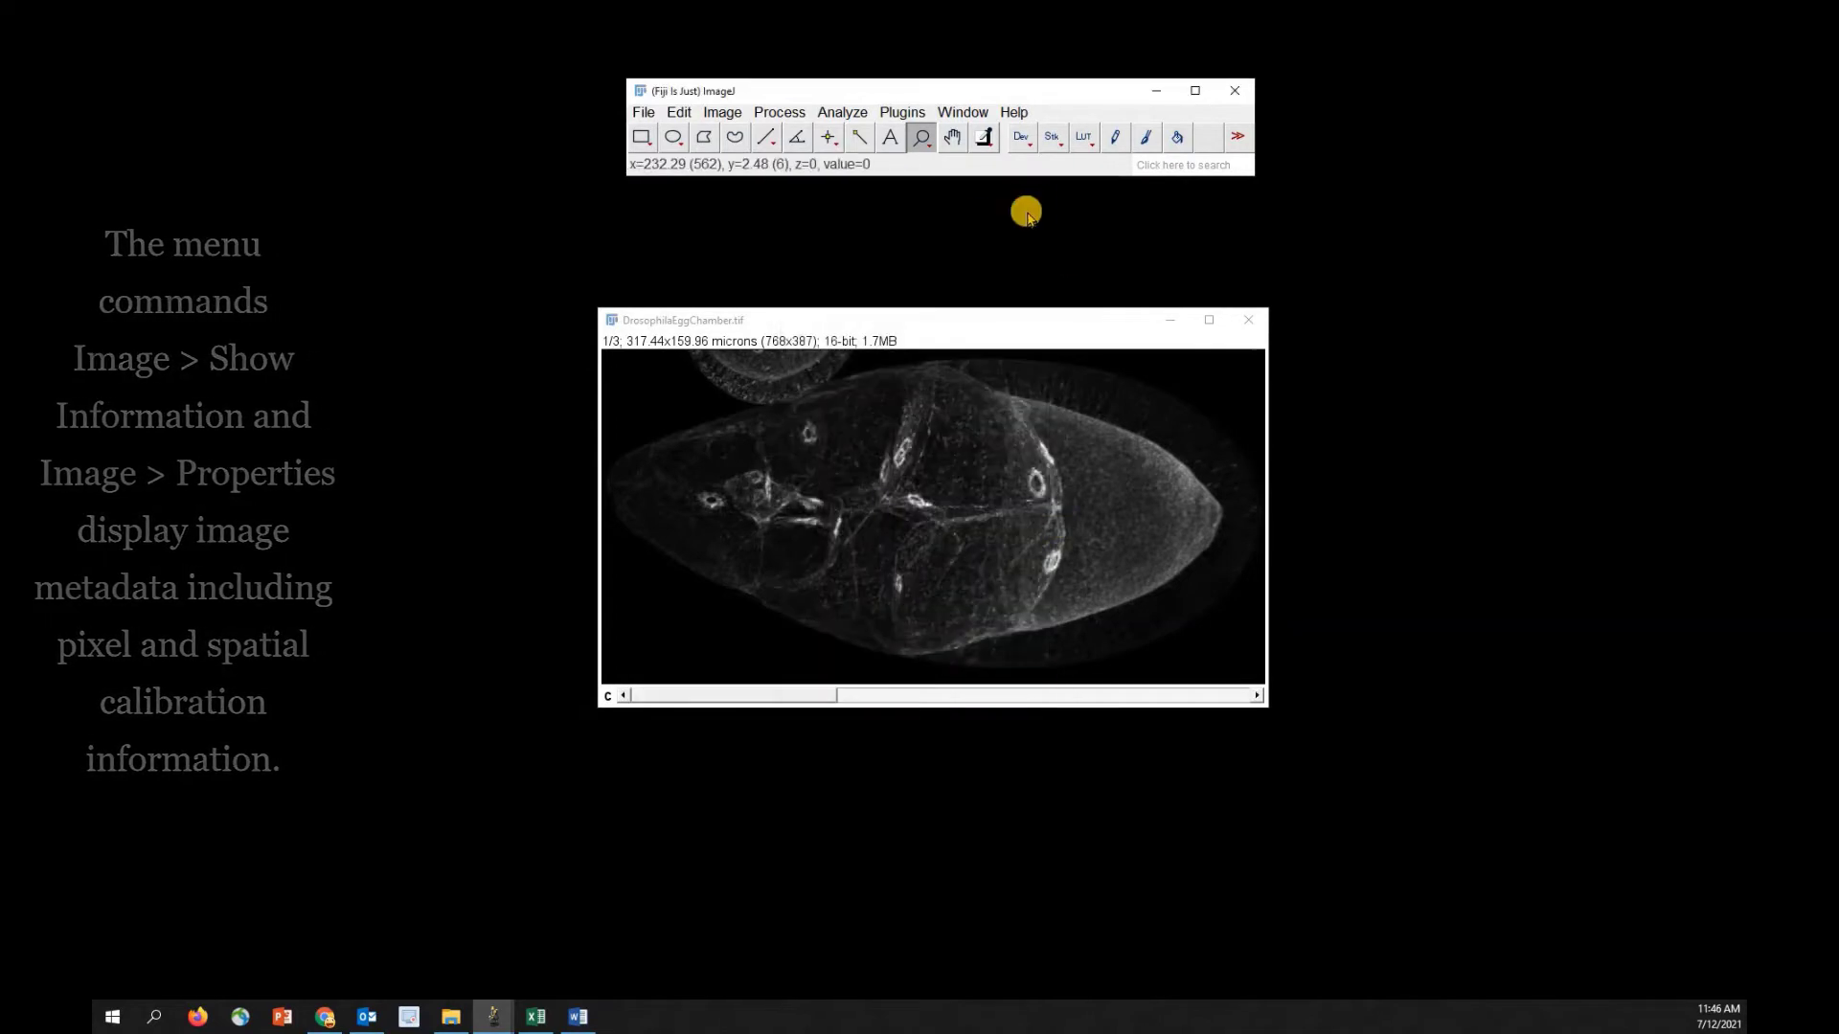
# Step: Add a white scale bar 20 microns wide with hidden text in the lower right of the egg chamber image, on all slices
pyautogui.click(842, 113)
pyautogui.moveTo(972, 494)
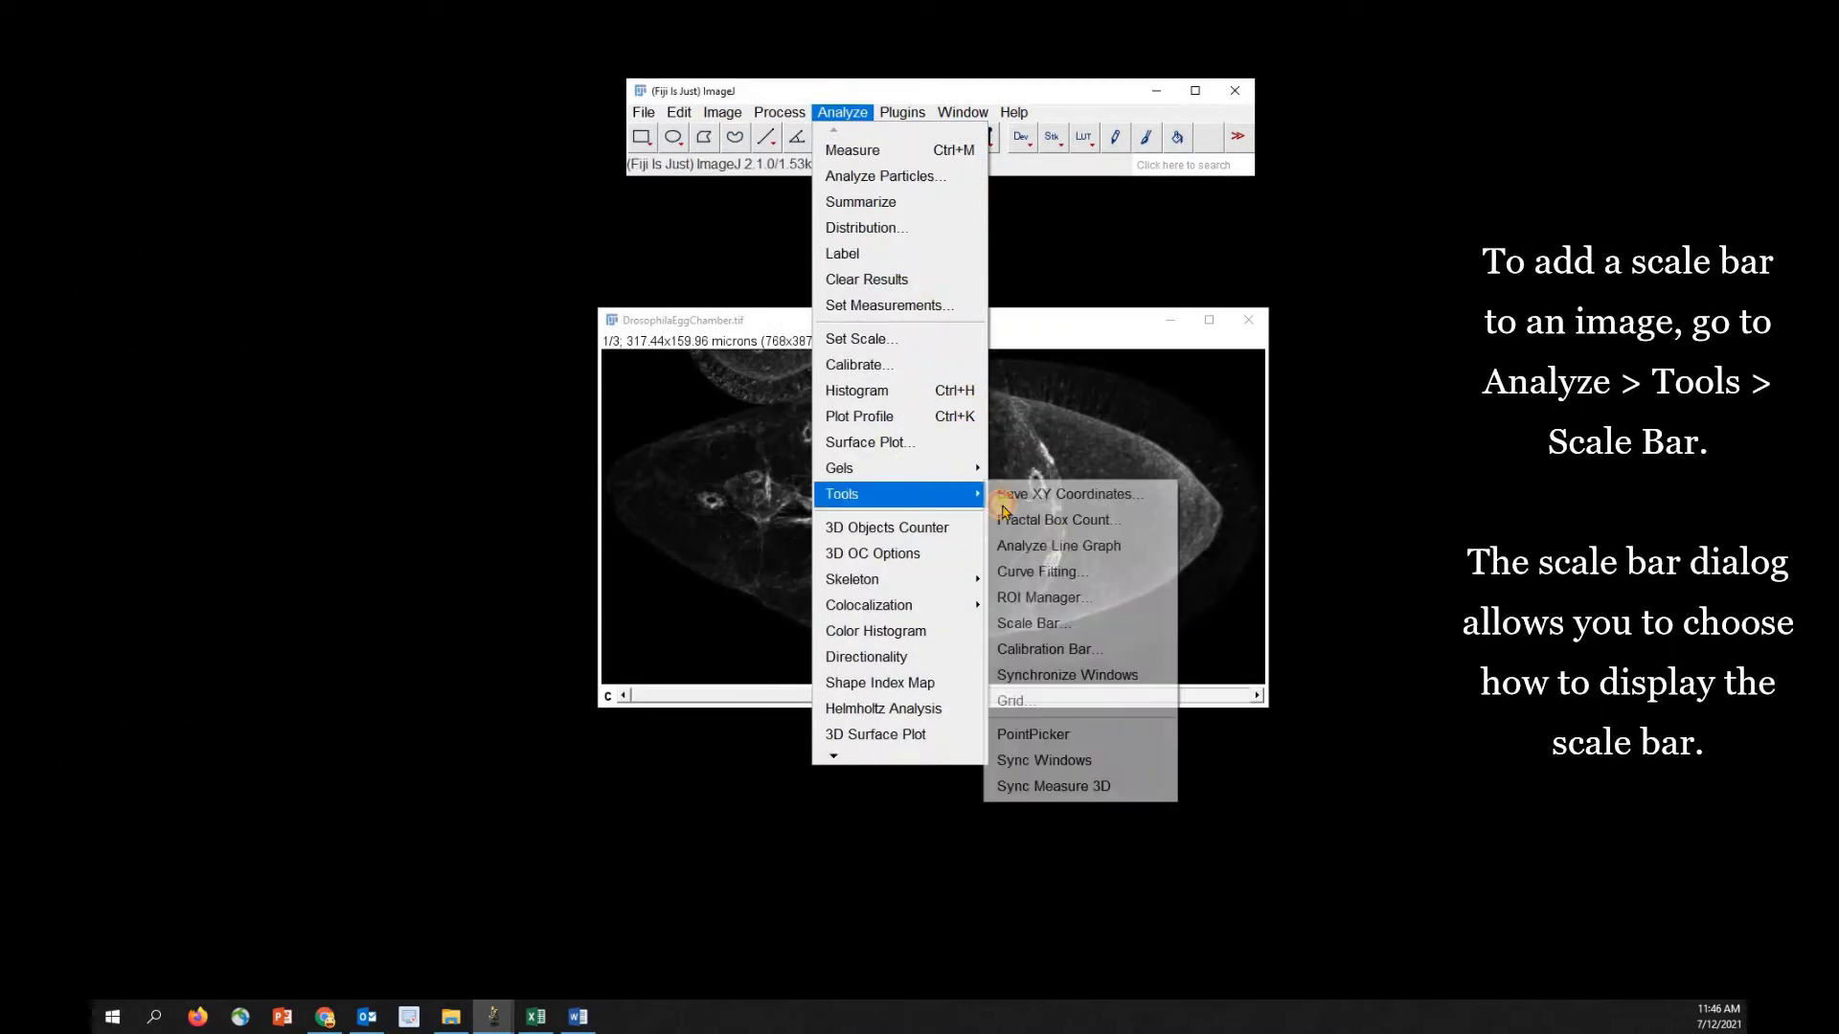
pyautogui.click(1054, 624)
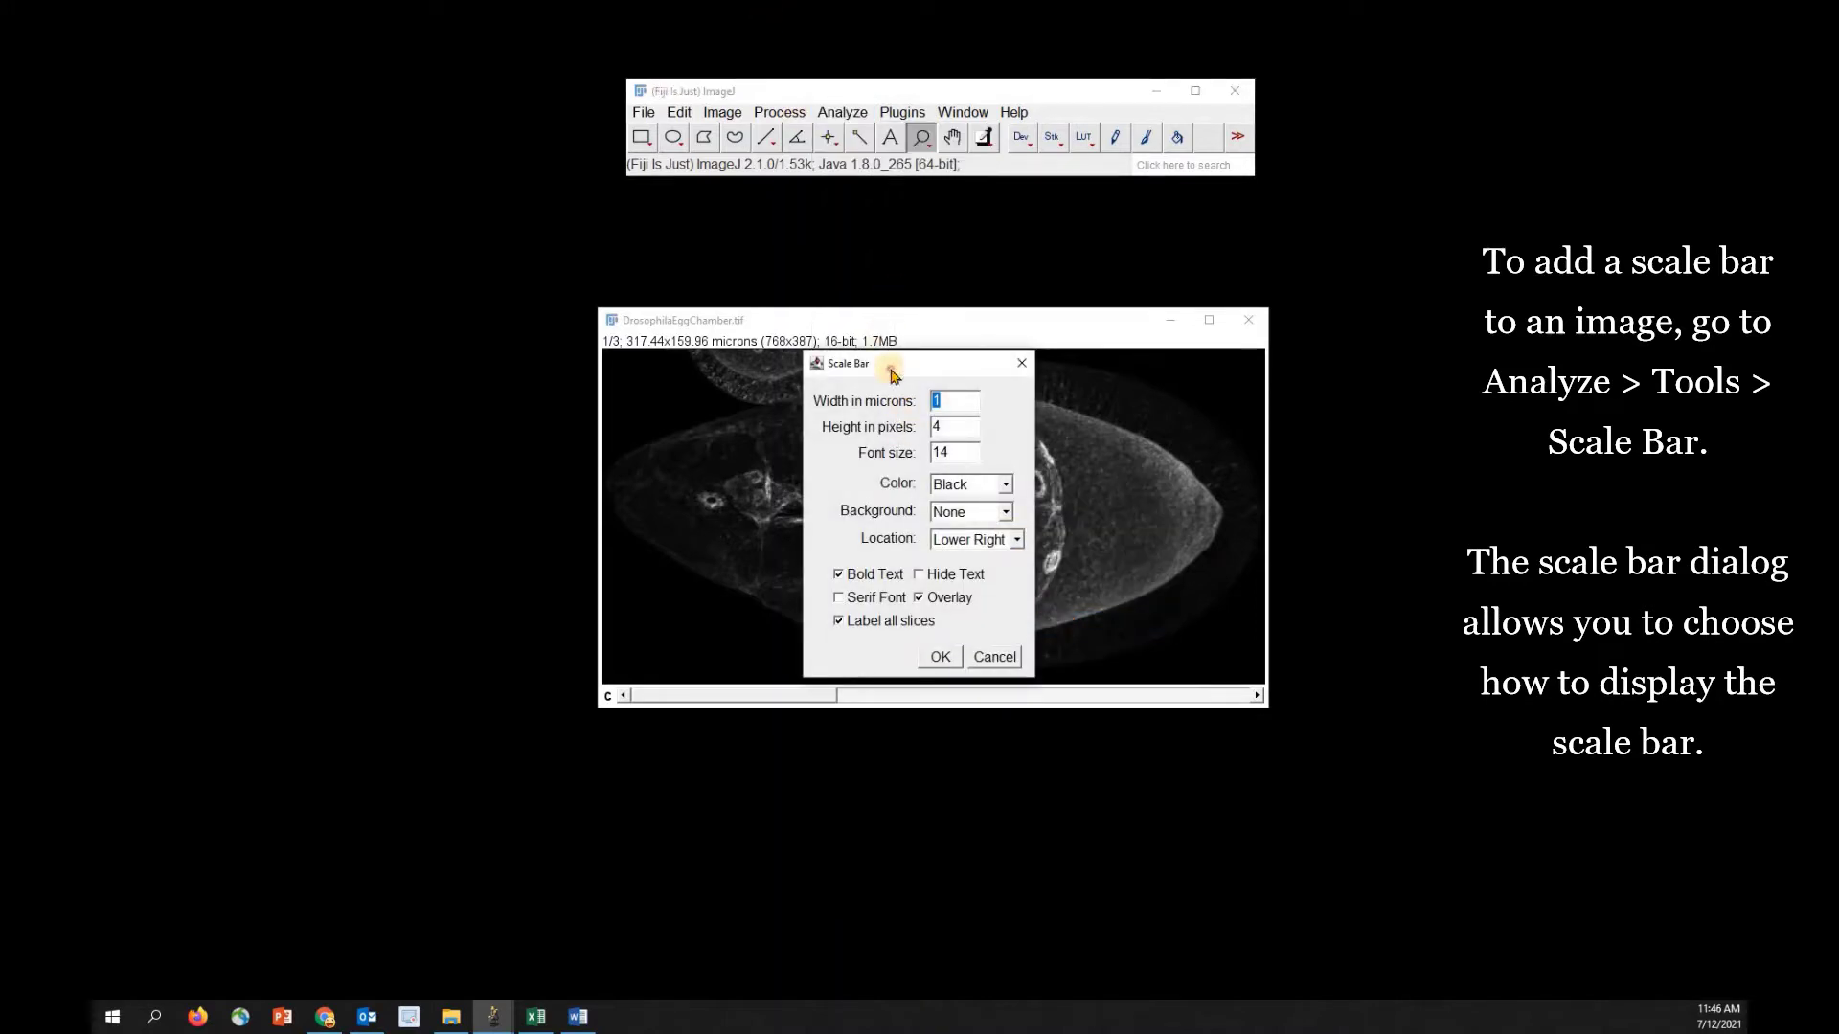
pyautogui.moveTo(886, 367); pyautogui.dragTo(488, 398)
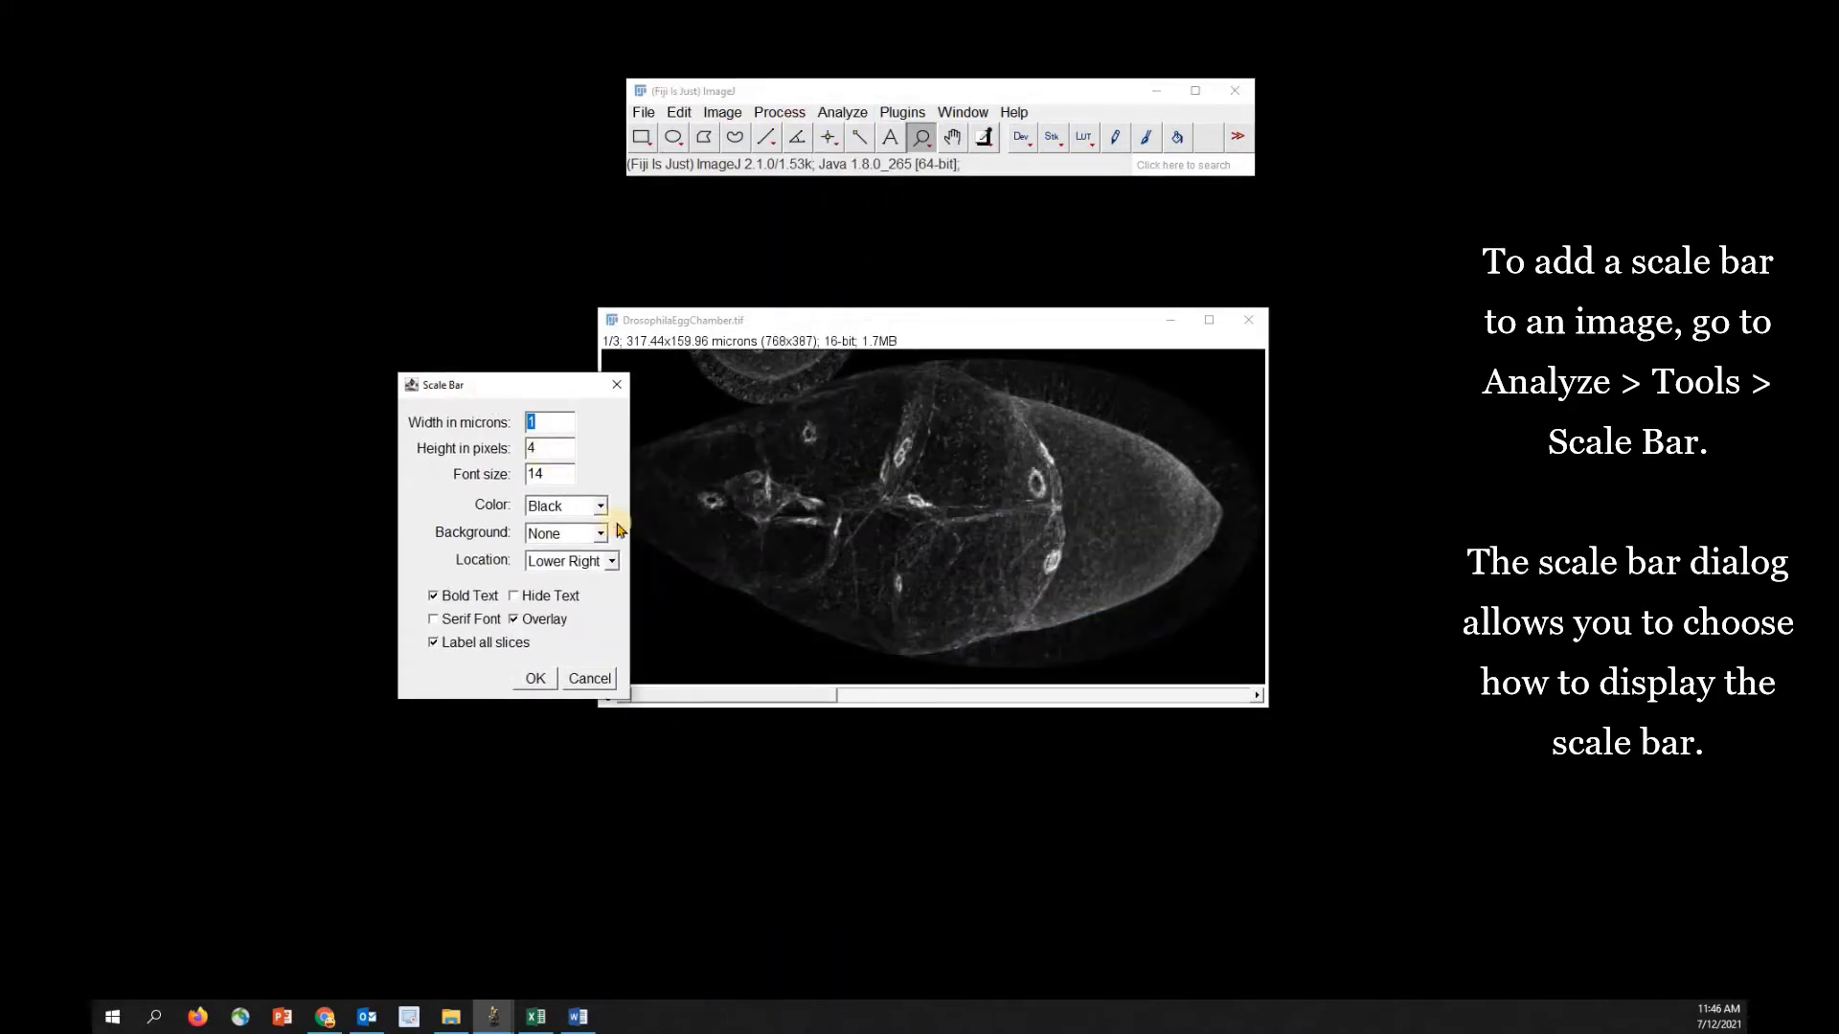
pyautogui.click(601, 507)
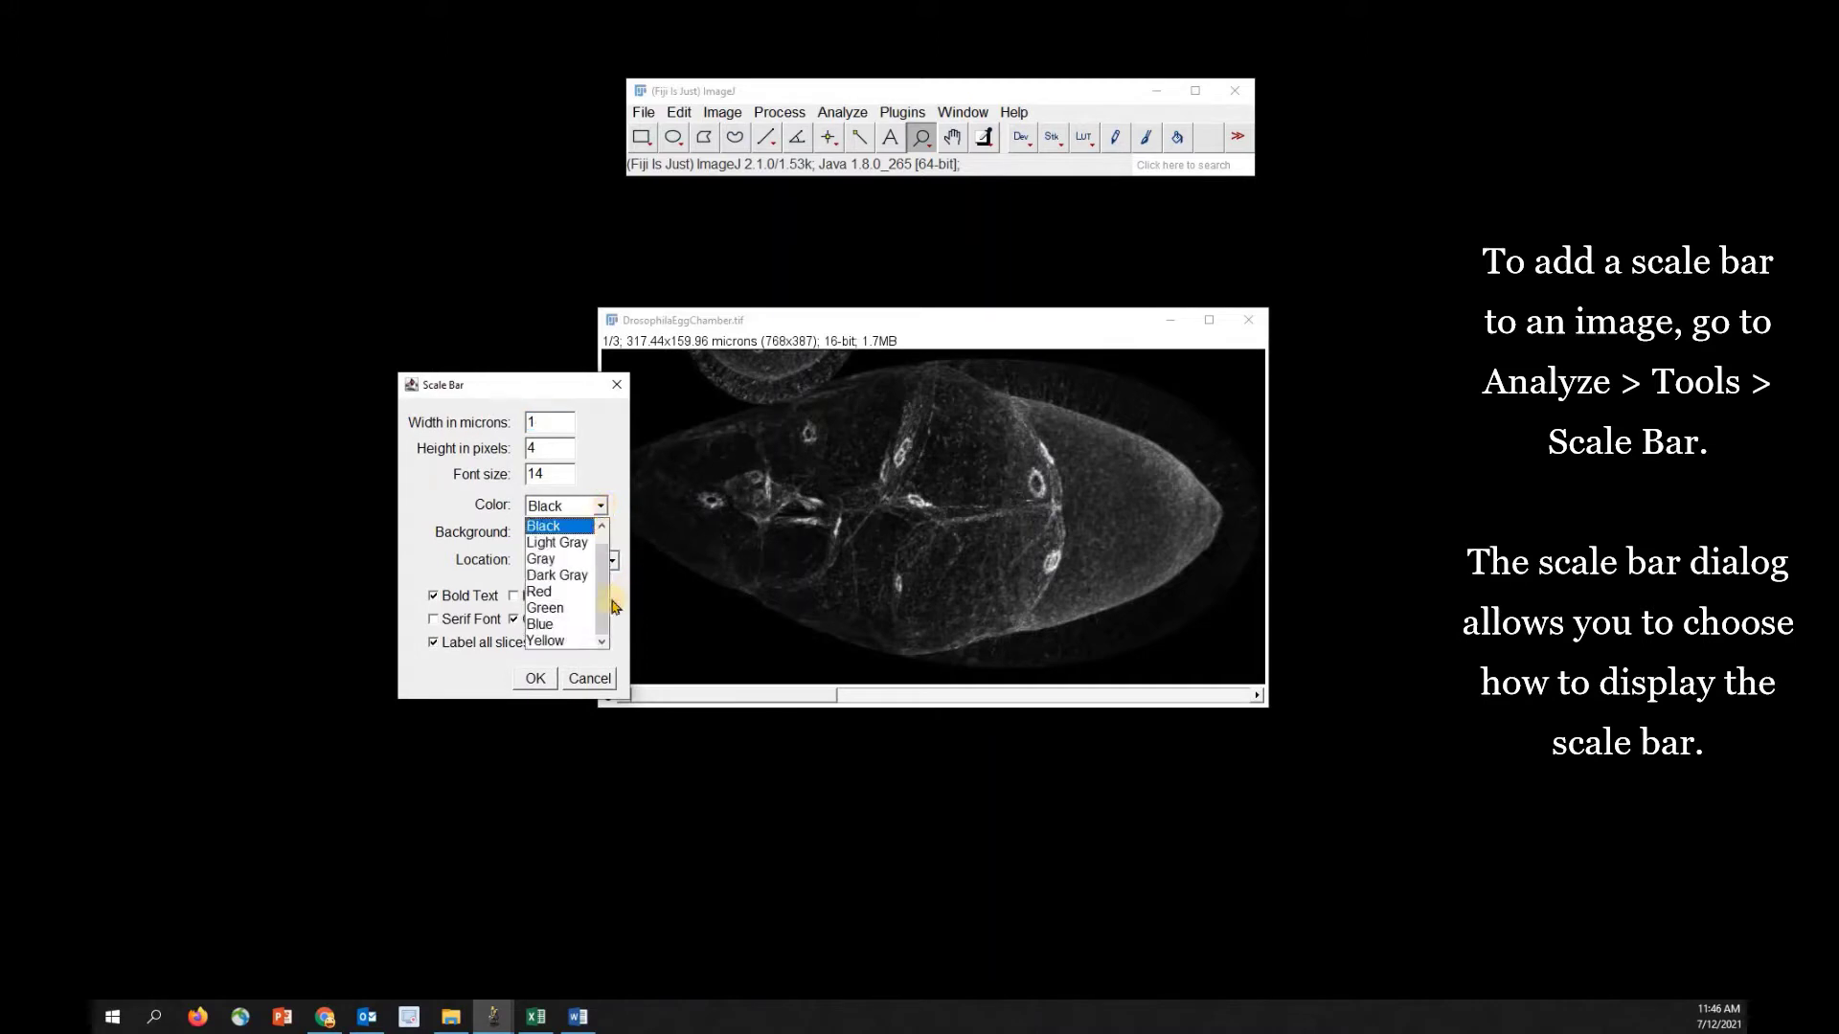
pyautogui.scroll(1, 575, 565)
pyautogui.click(579, 529)
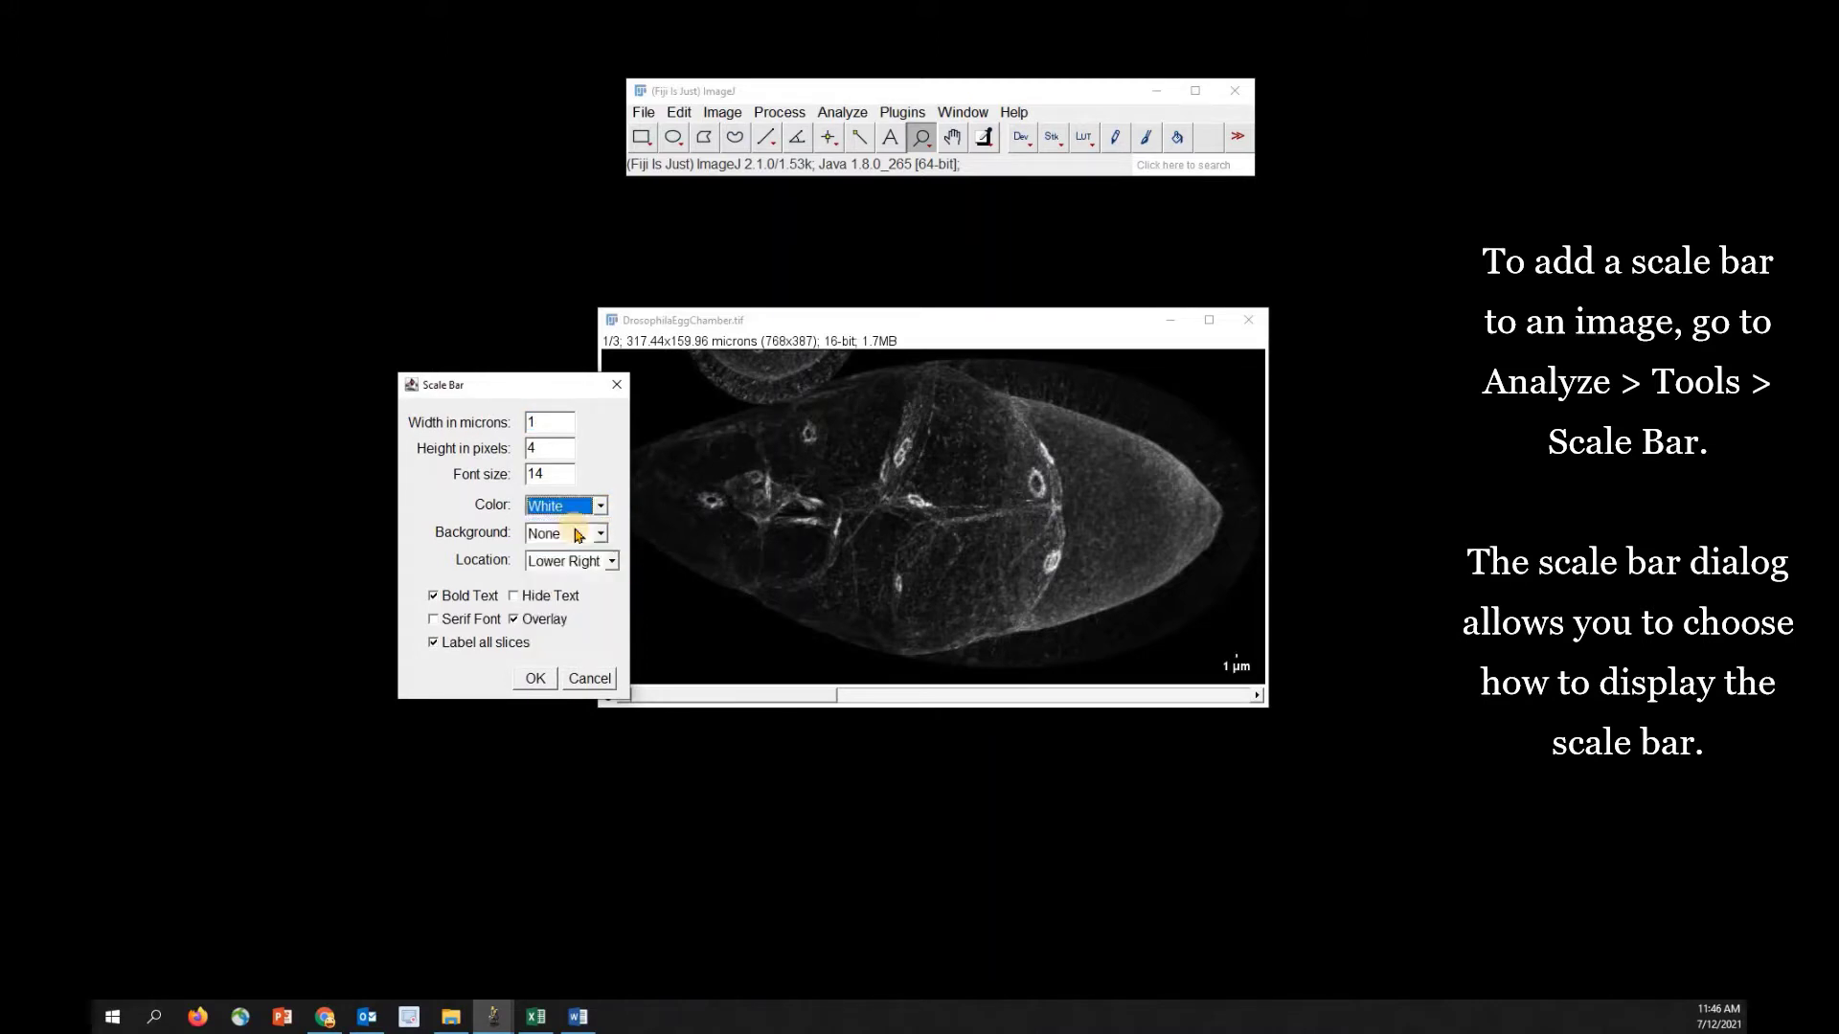
pyautogui.doubleClick(559, 428)
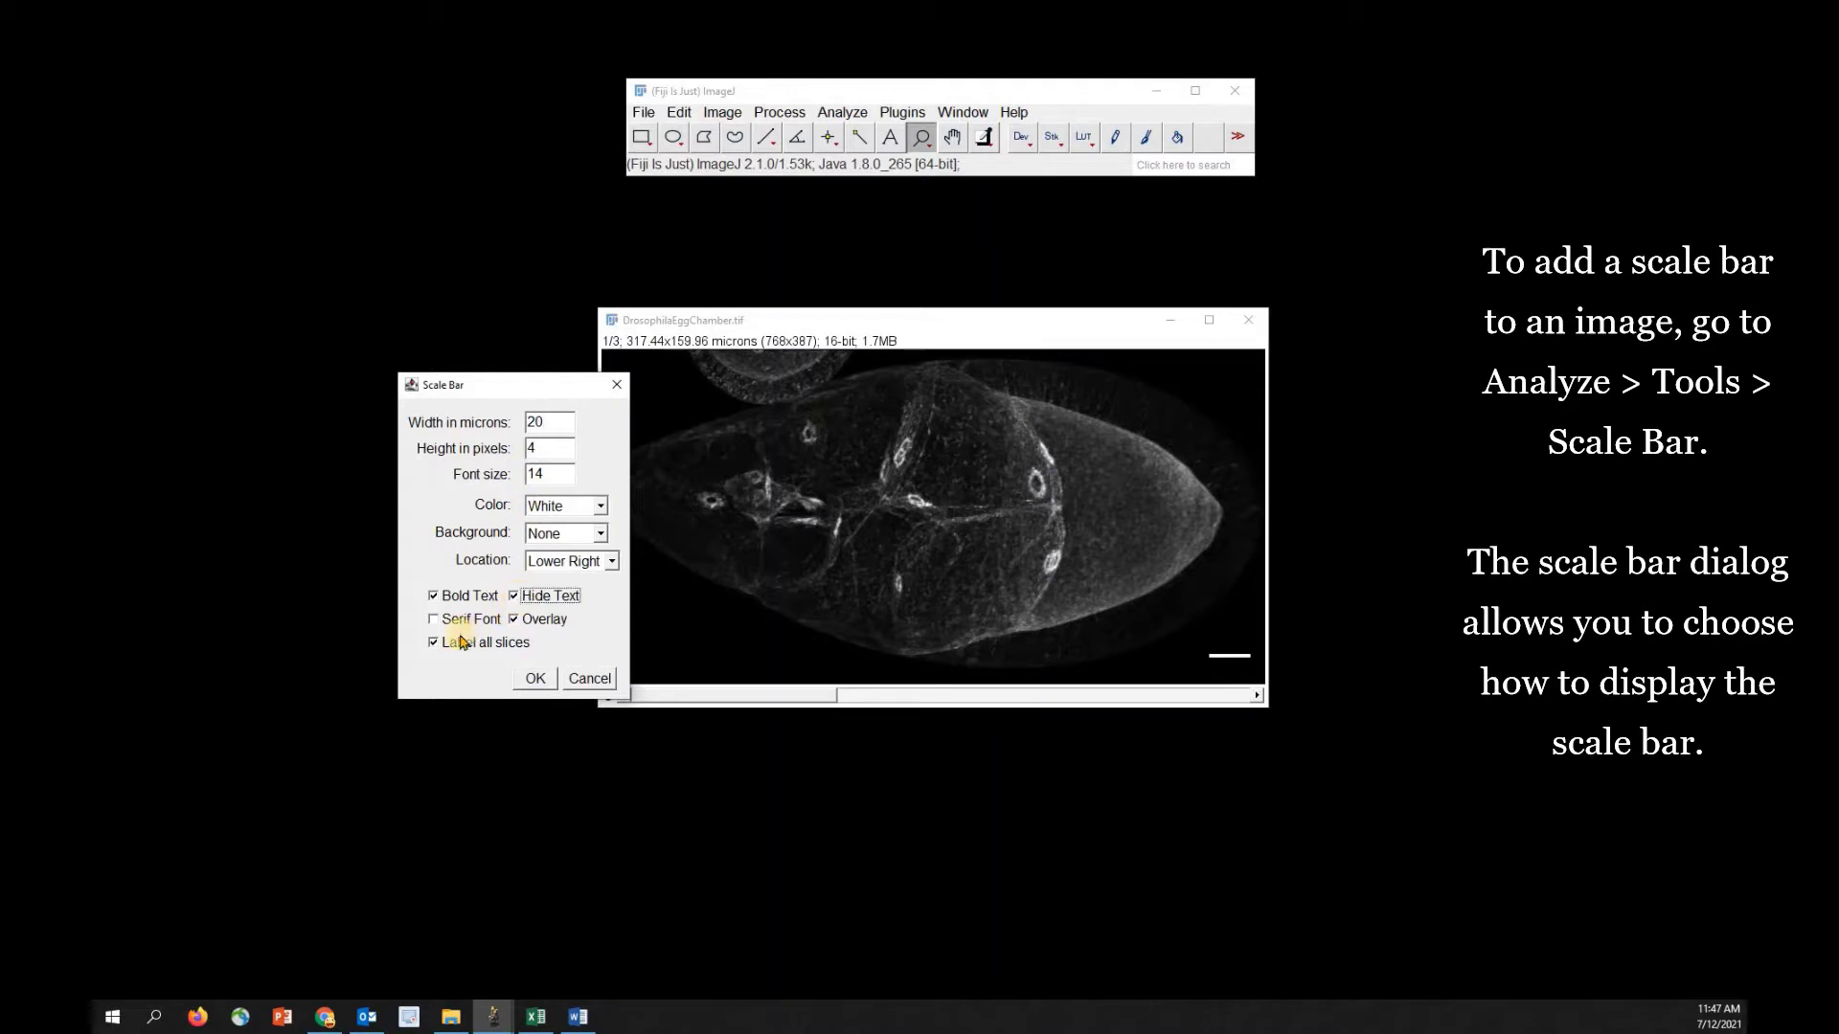
pyautogui.click(536, 678)
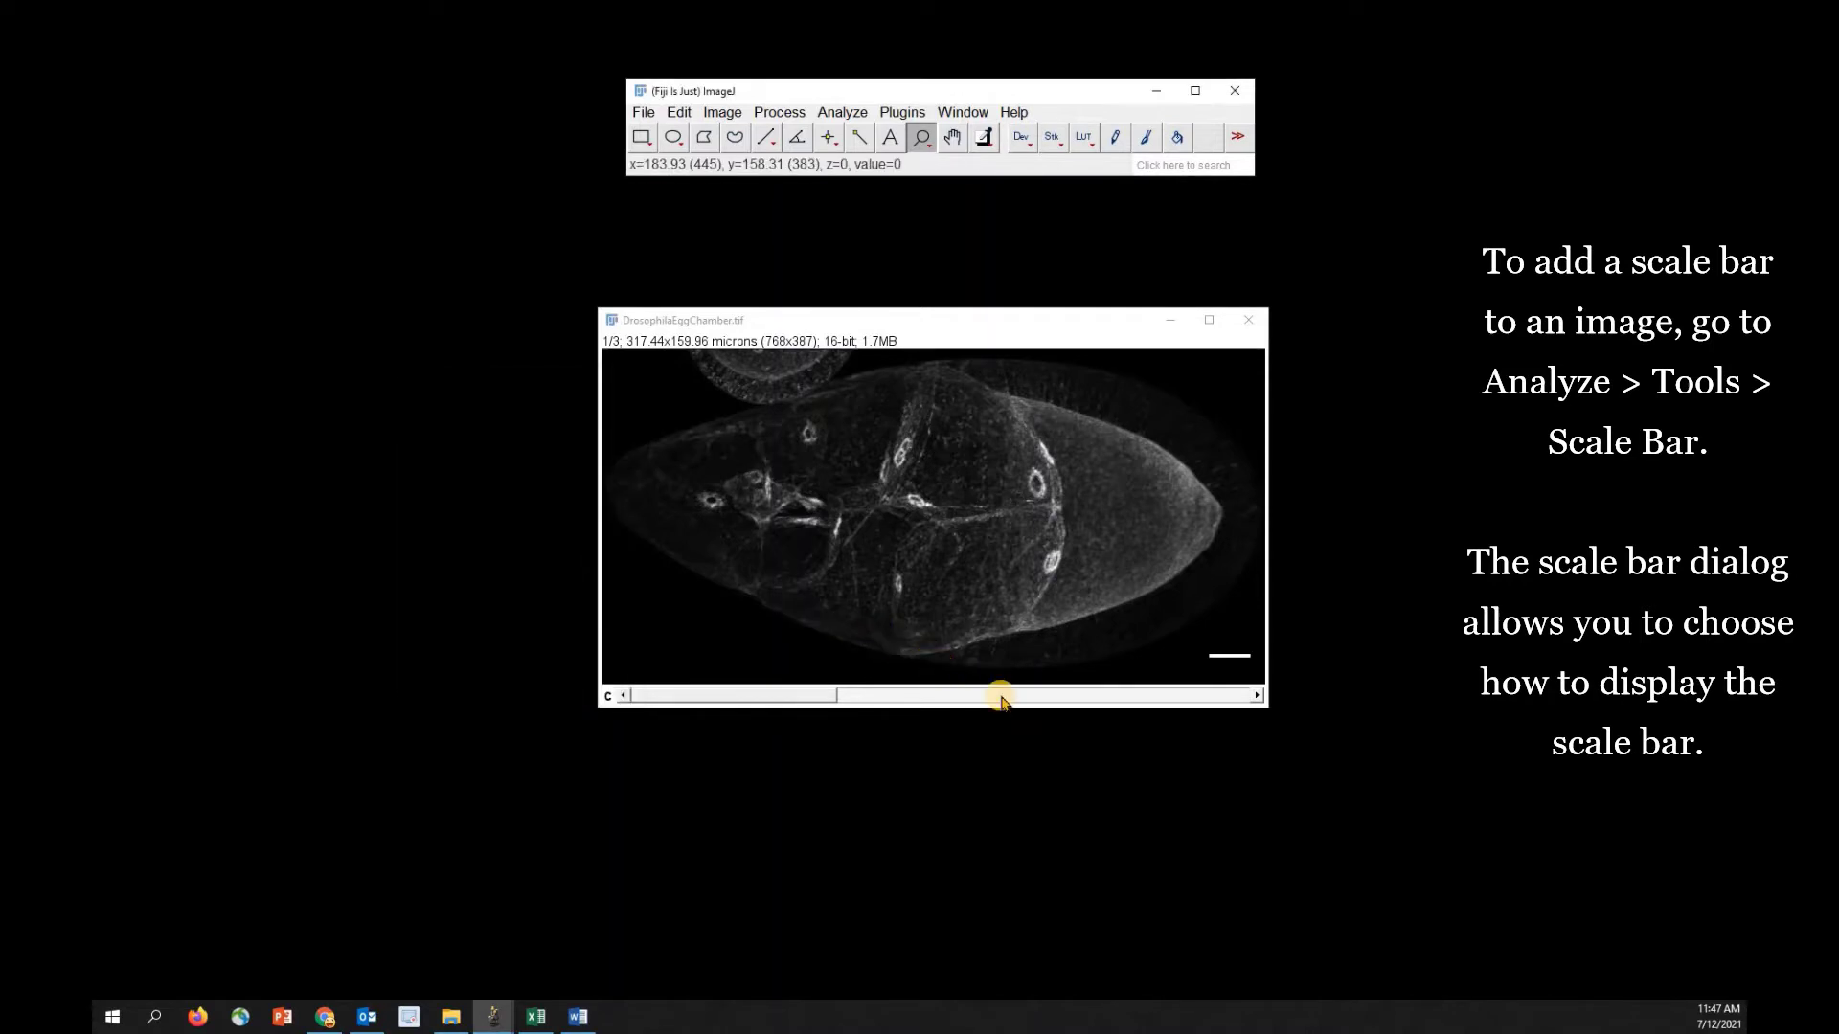
# Step: Check the scale bar on the second and third channels and close the egg chamber image
pyautogui.click(1070, 695)
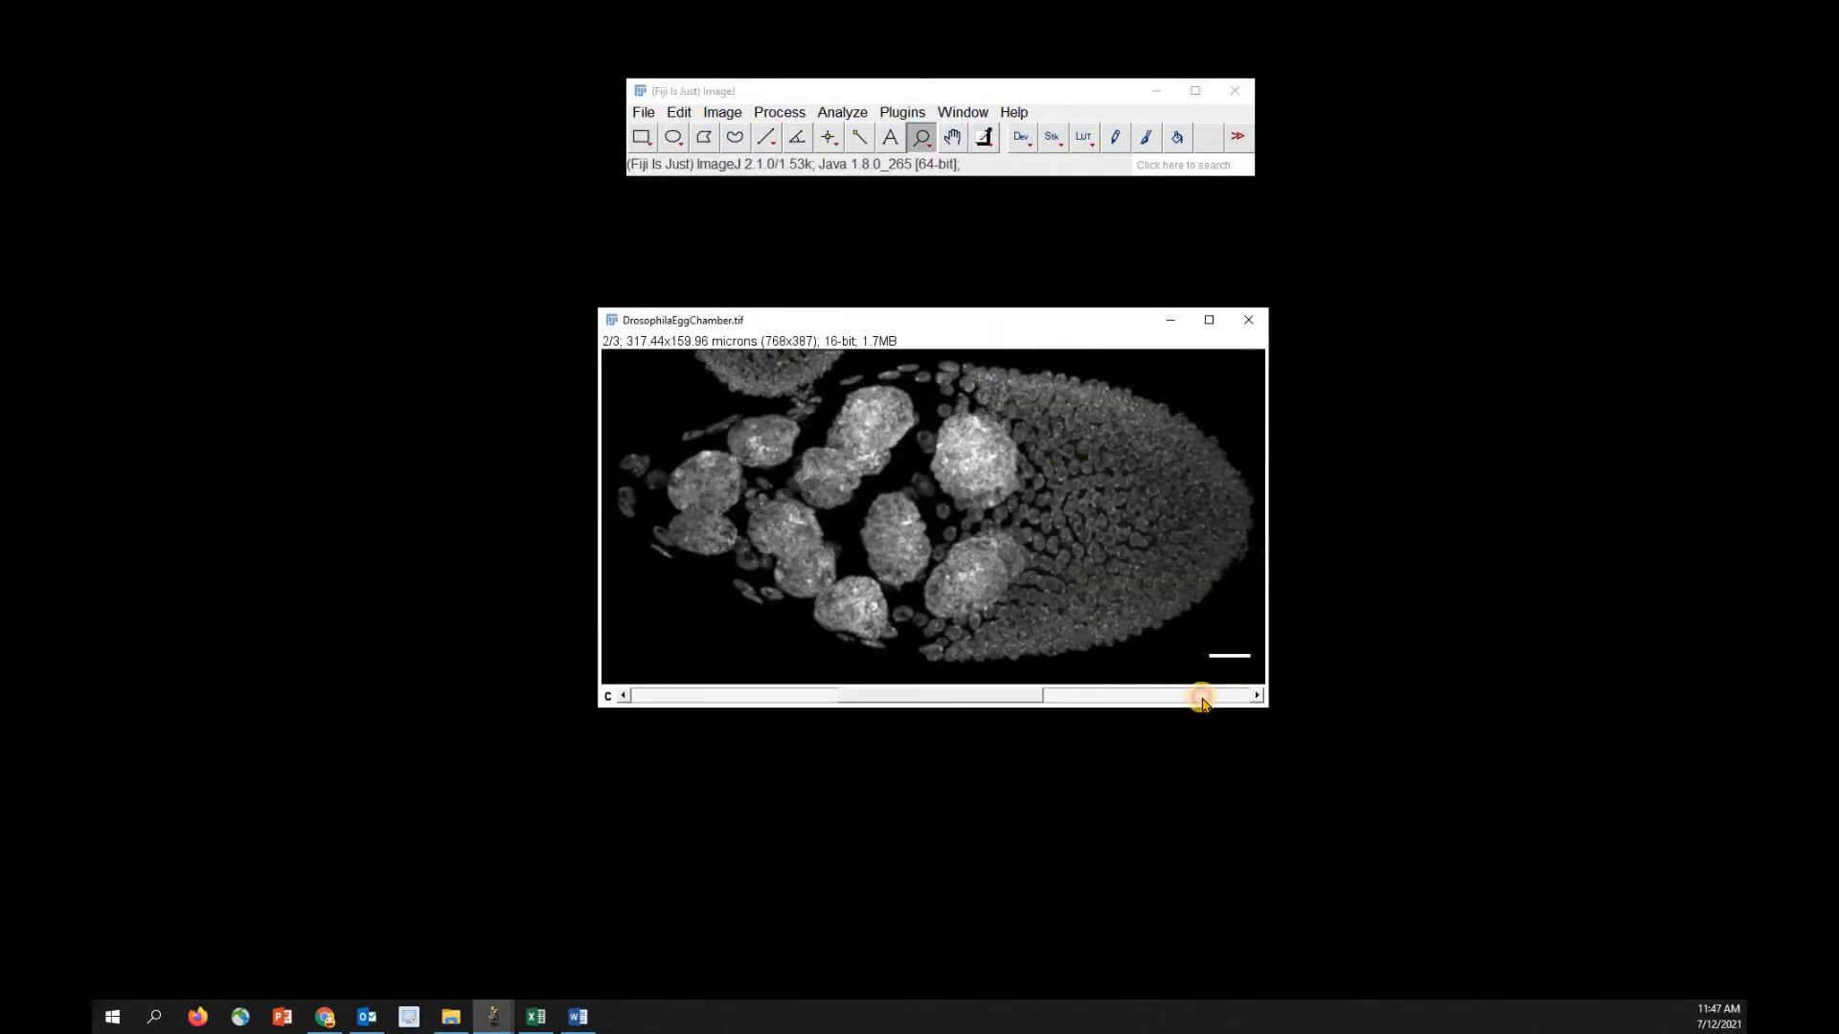
pyautogui.click(1203, 698)
pyautogui.click(1249, 324)
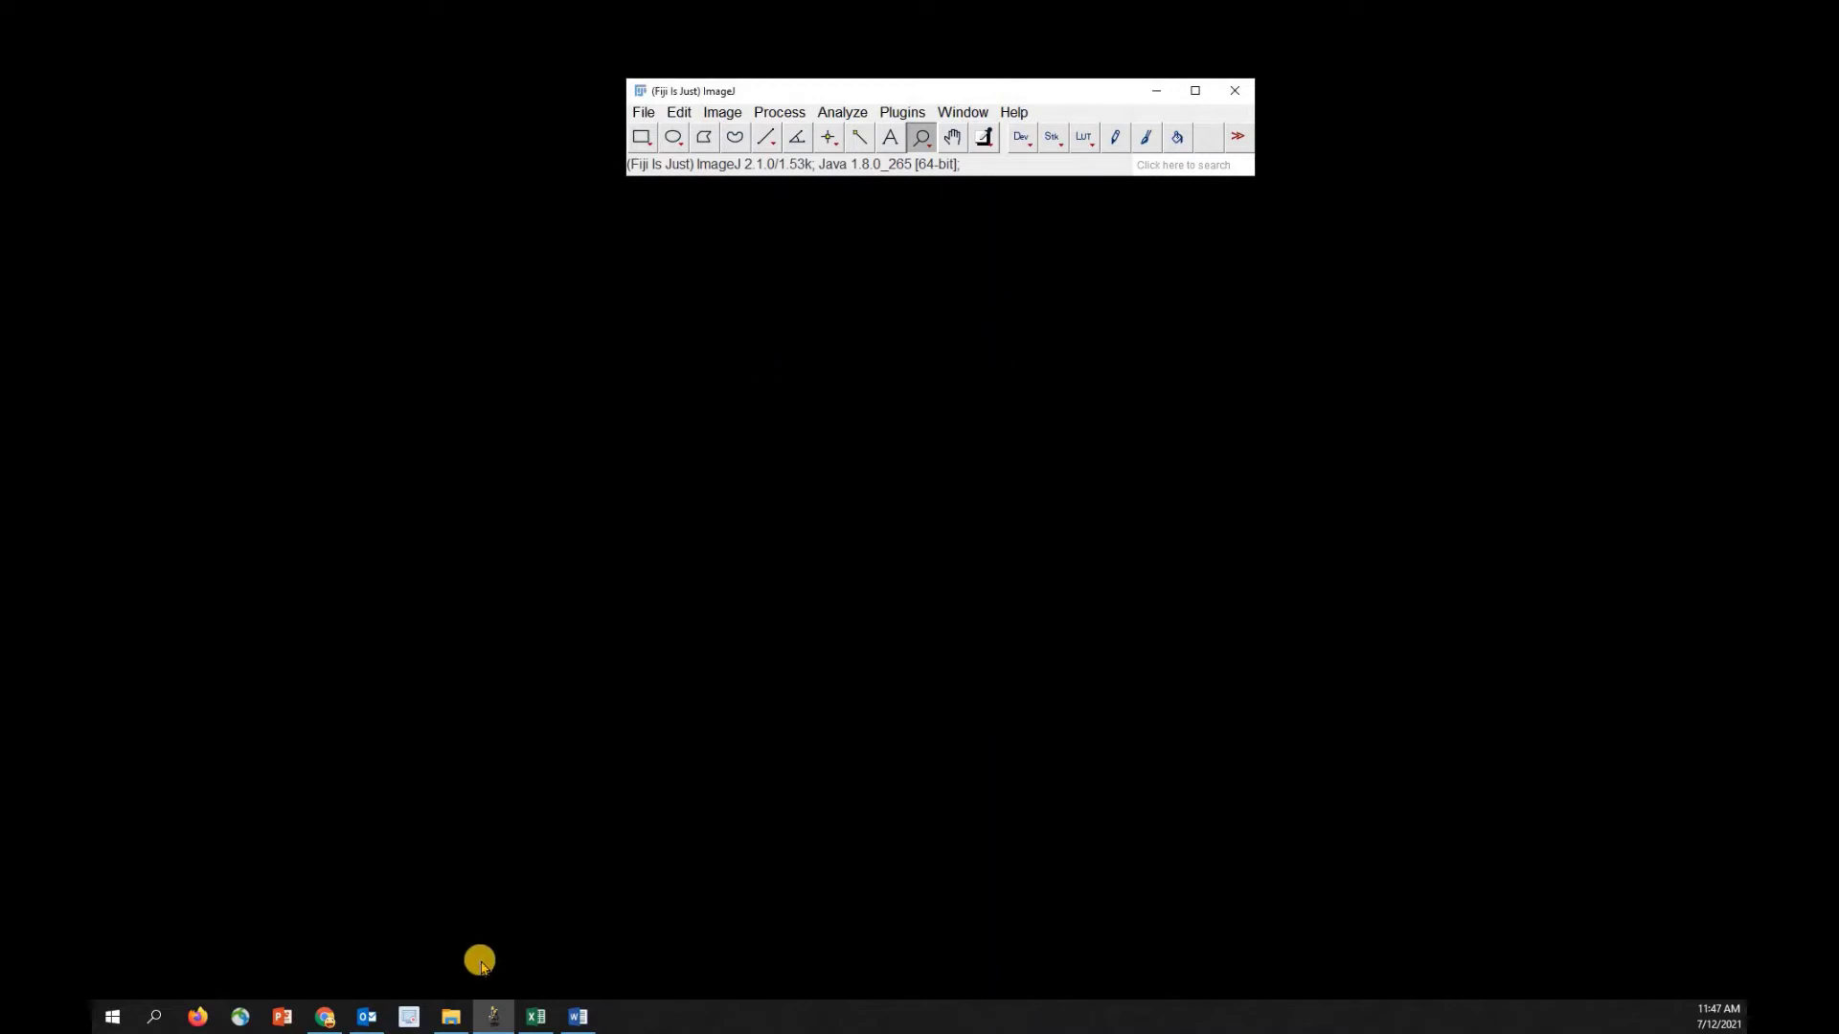
# Step: Open cheek cells_30x_z1 from the "scaling and calibration" folder in File Explorer and check its calibration in Properties
pyautogui.click(451, 1013)
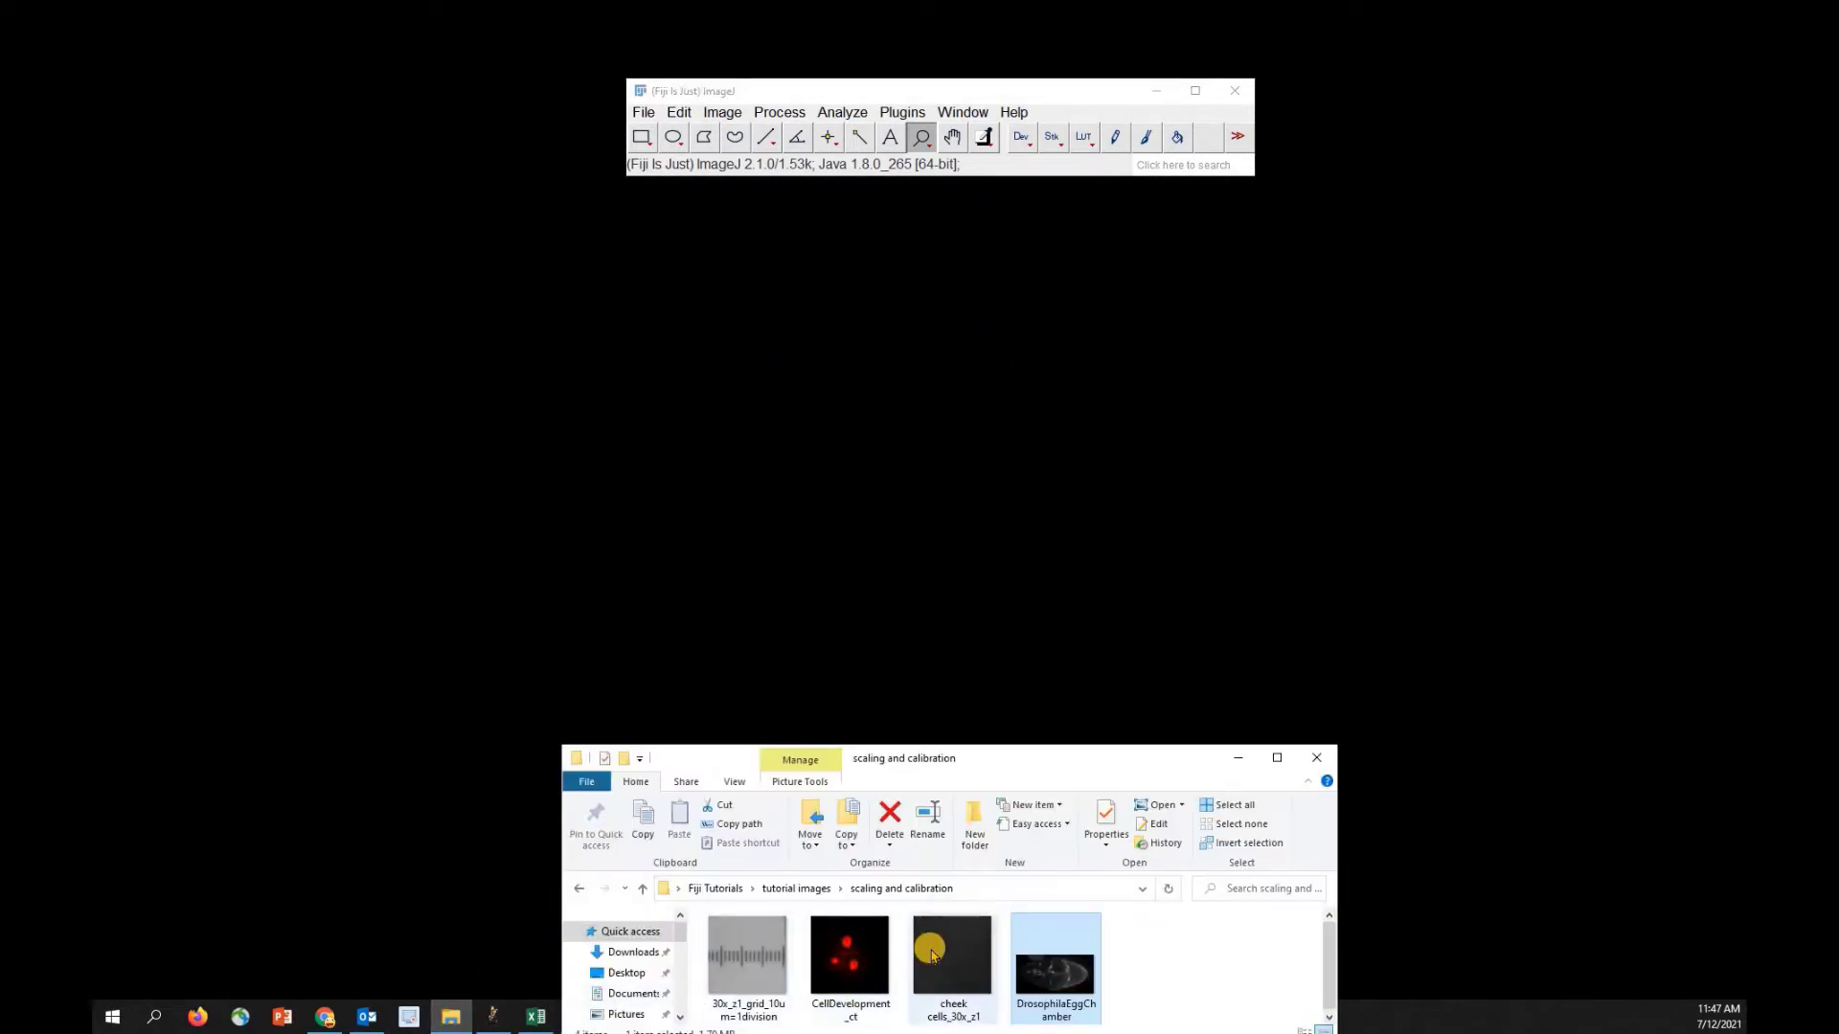
pyautogui.moveTo(953, 962); pyautogui.dragTo(817, 166)
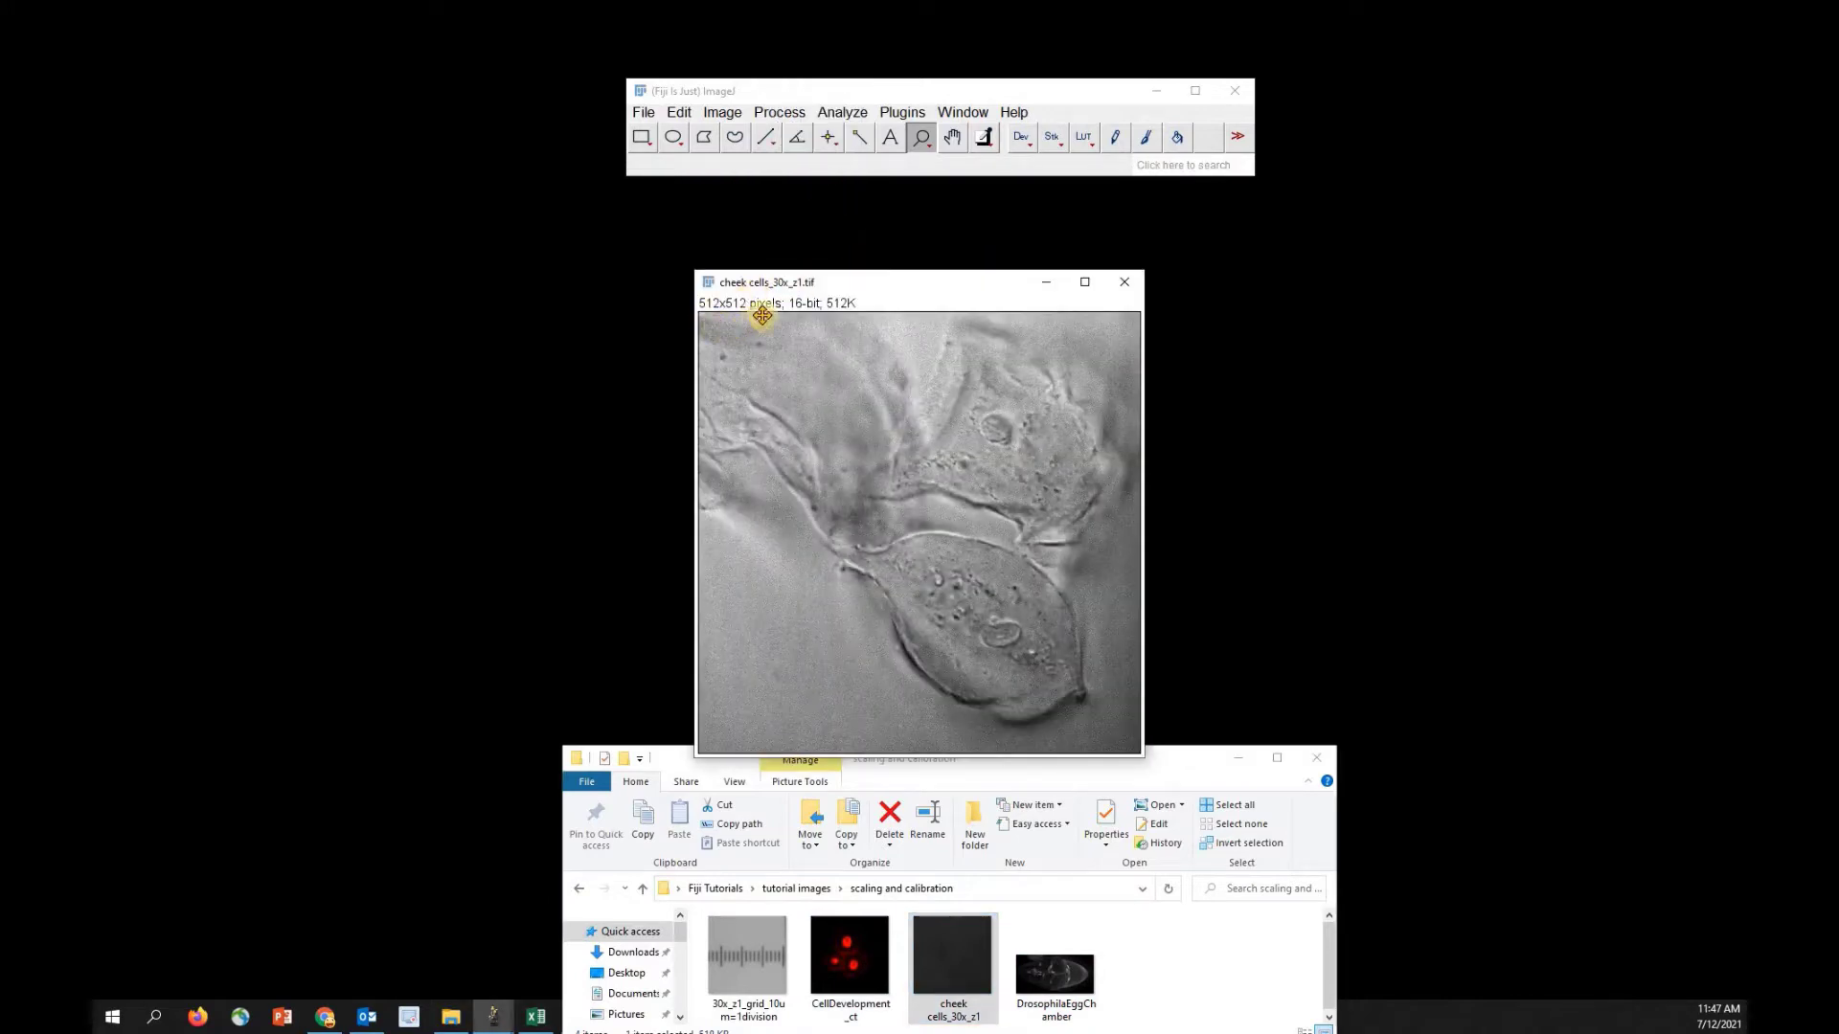
pyautogui.click(725, 113)
pyautogui.click(833, 219)
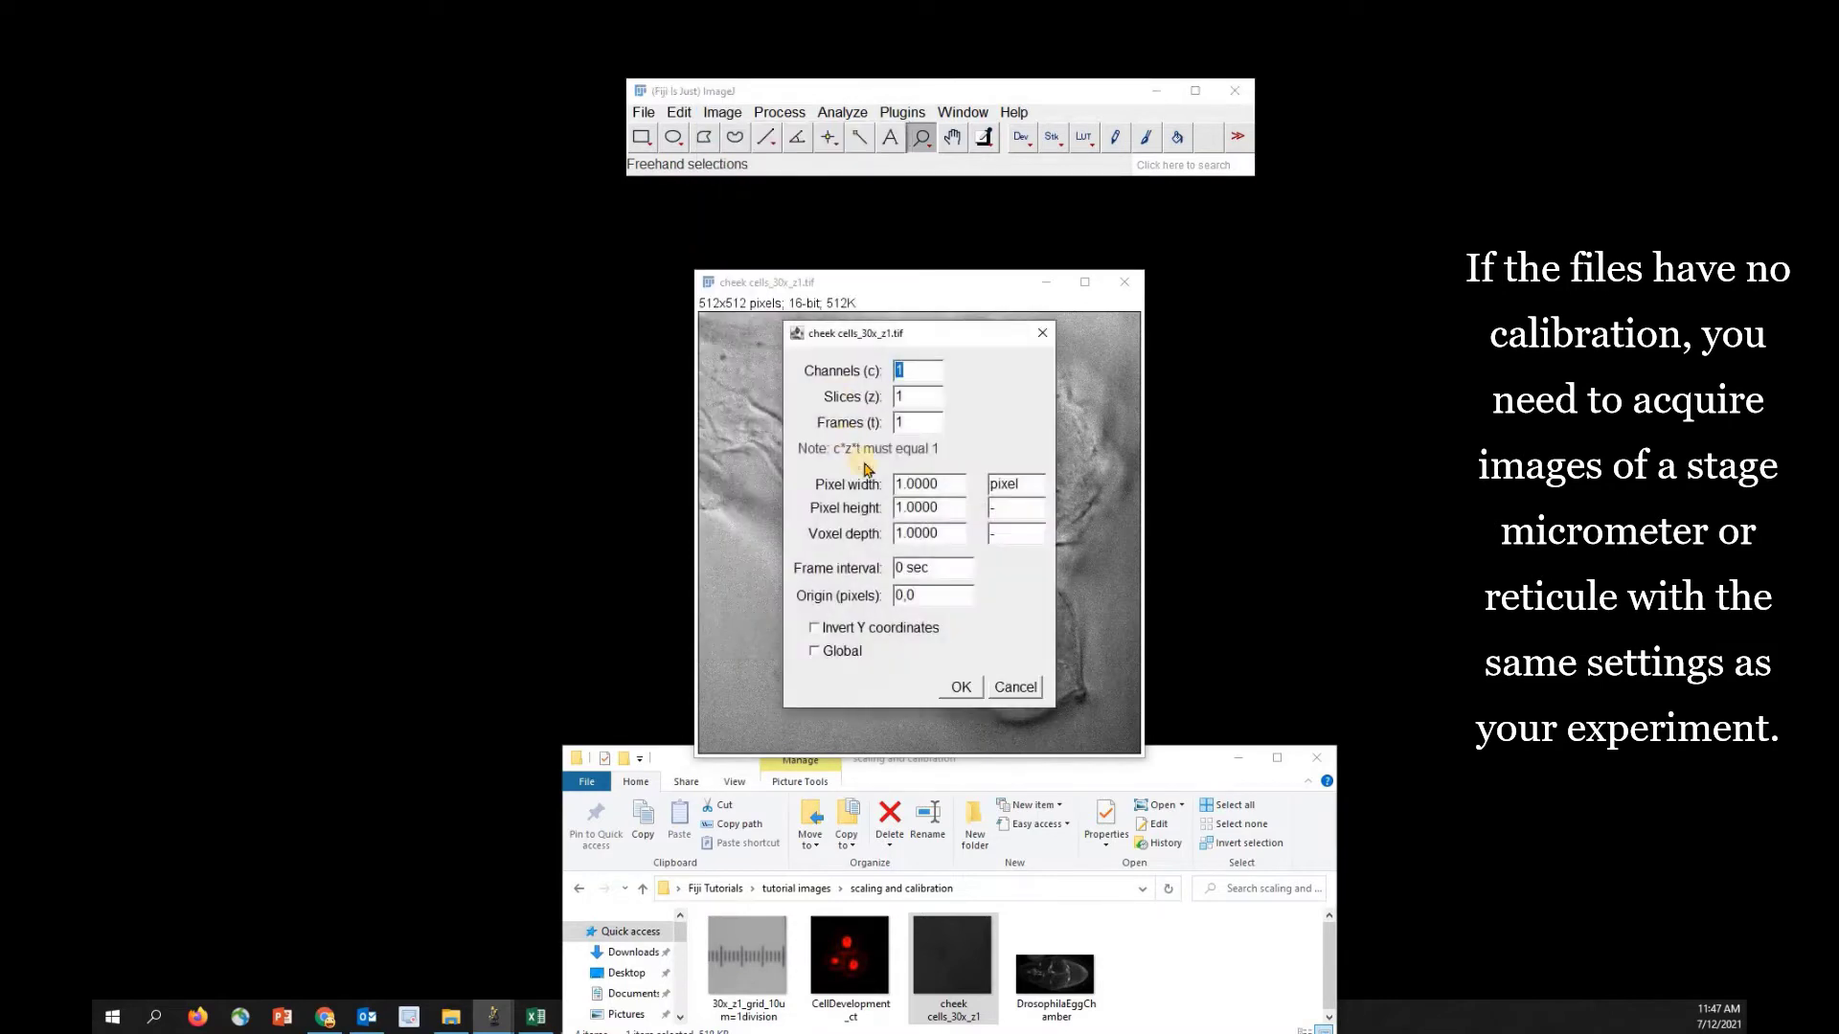
pyautogui.click(961, 689)
# Step: Open the 30x_z1_grid_10um=1division image, shift it off the cheek cell image, and minimize File Explorer
pyautogui.click(747, 957)
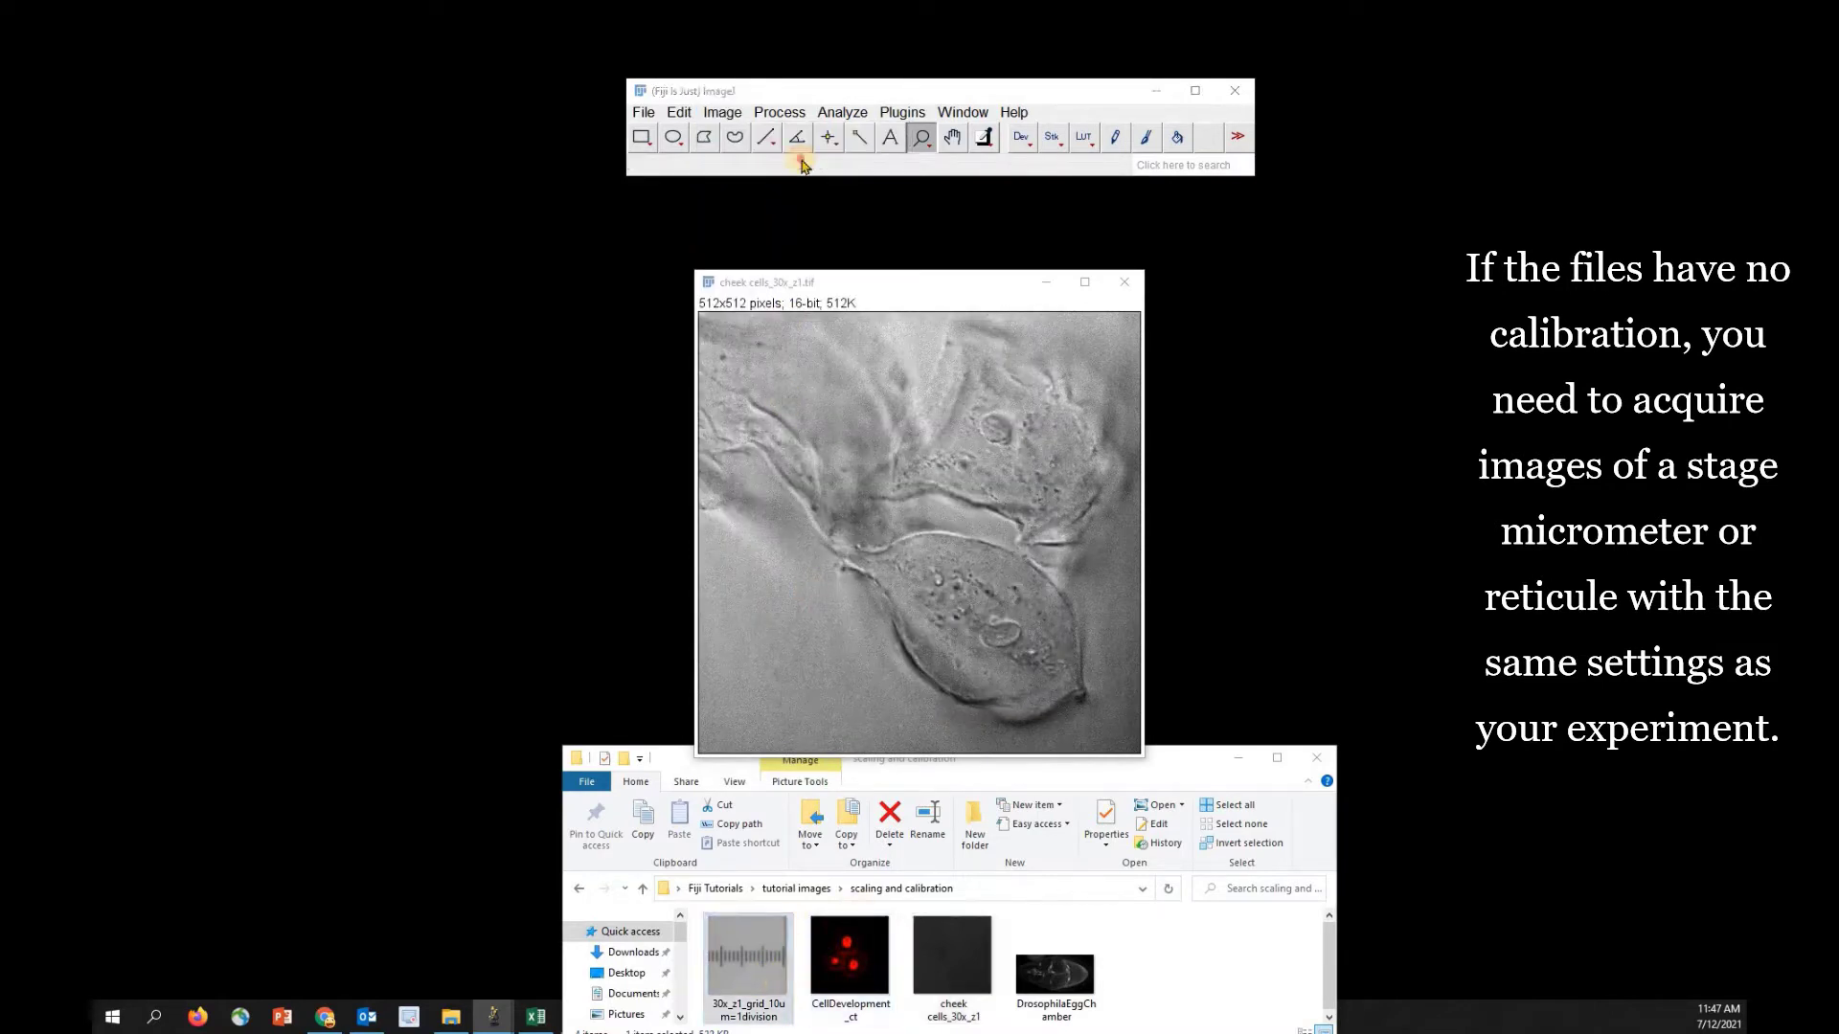
pyautogui.moveTo(803, 166); pyautogui.dragTo(802, 168)
pyautogui.moveTo(820, 285); pyautogui.dragTo(951, 287)
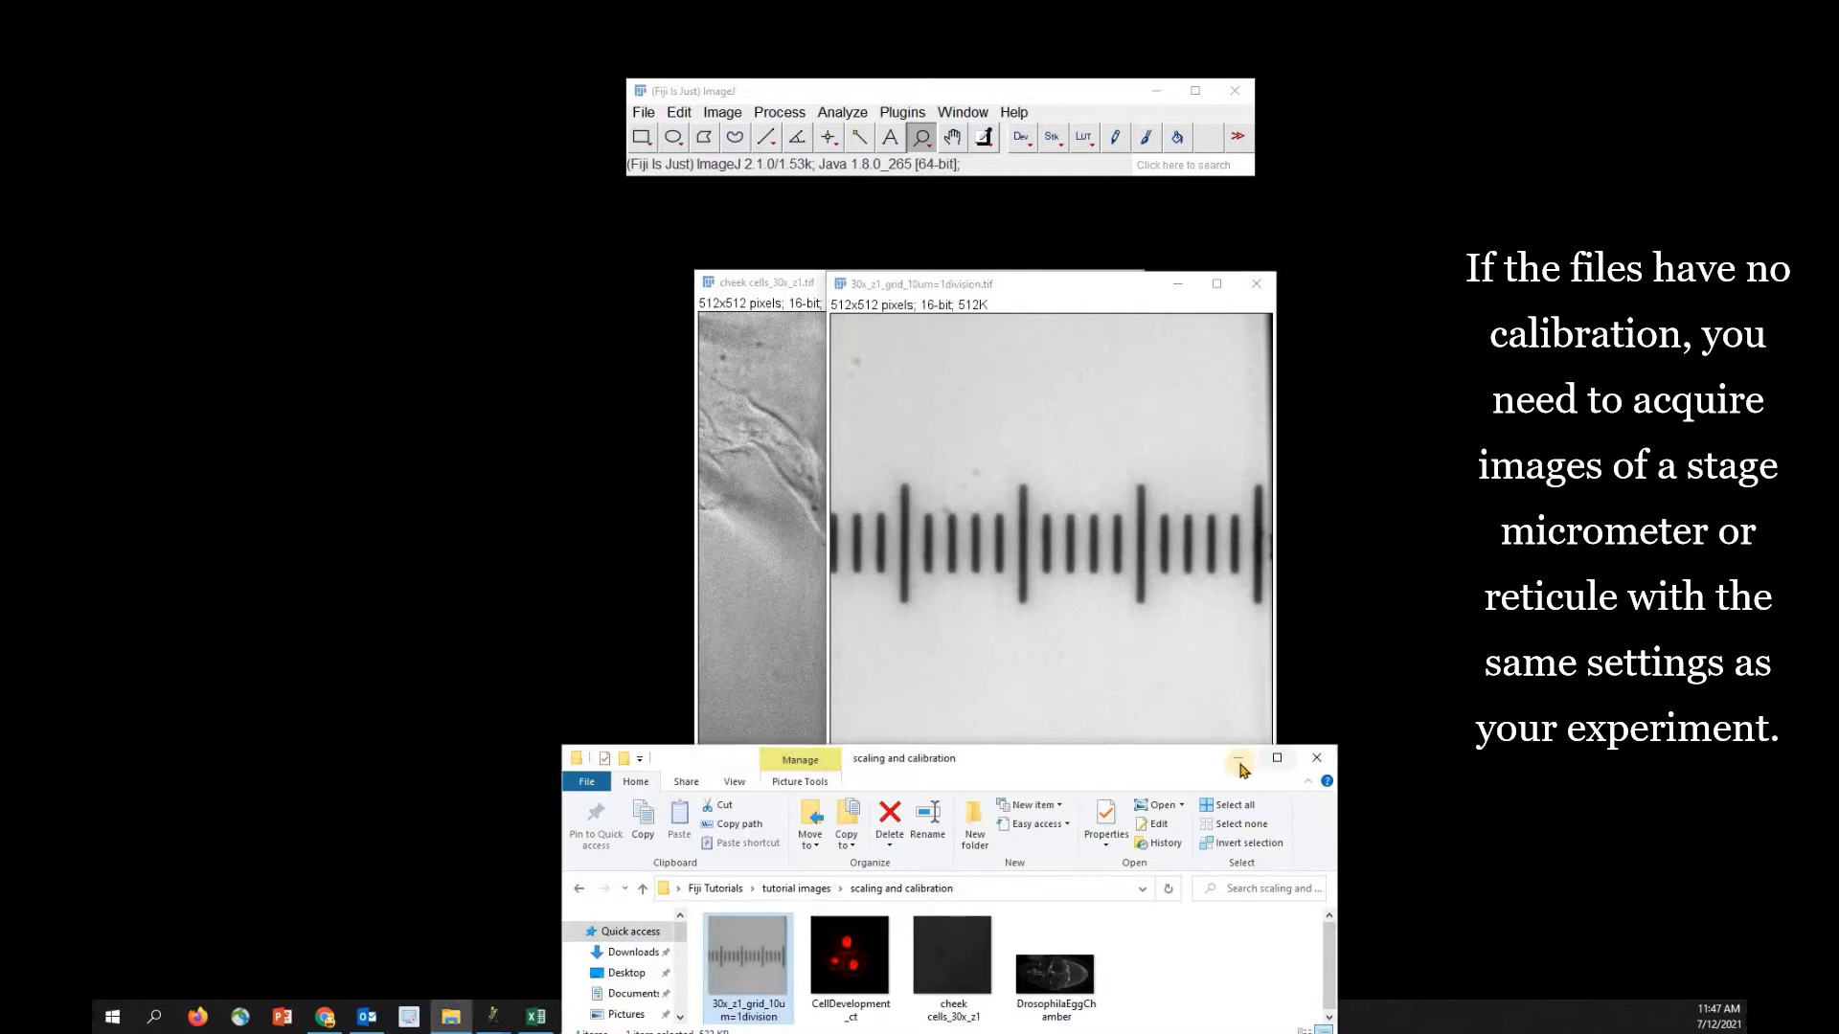
pyautogui.click(1238, 758)
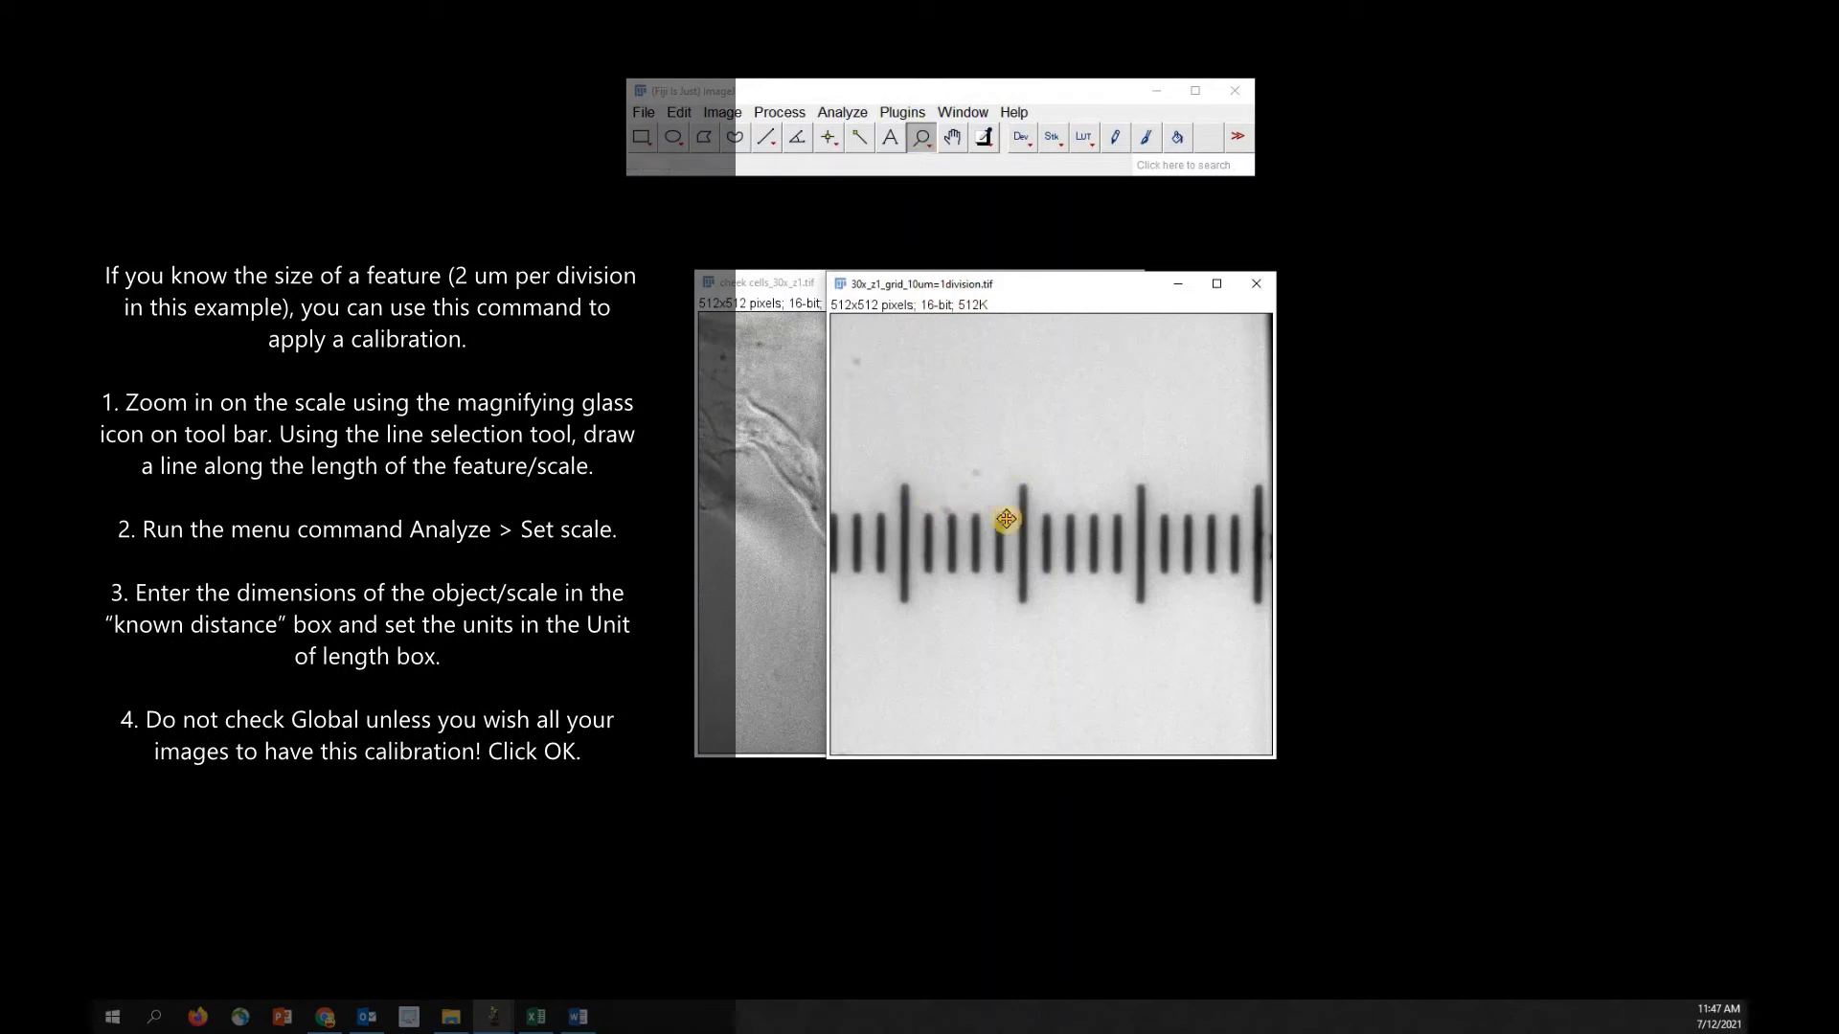
# Step: Draw a straight line selection about 138 pixels long between two adjacent long marks of the micrometer image at 300% zoom
pyautogui.click(1034, 550)
pyautogui.click(1076, 676)
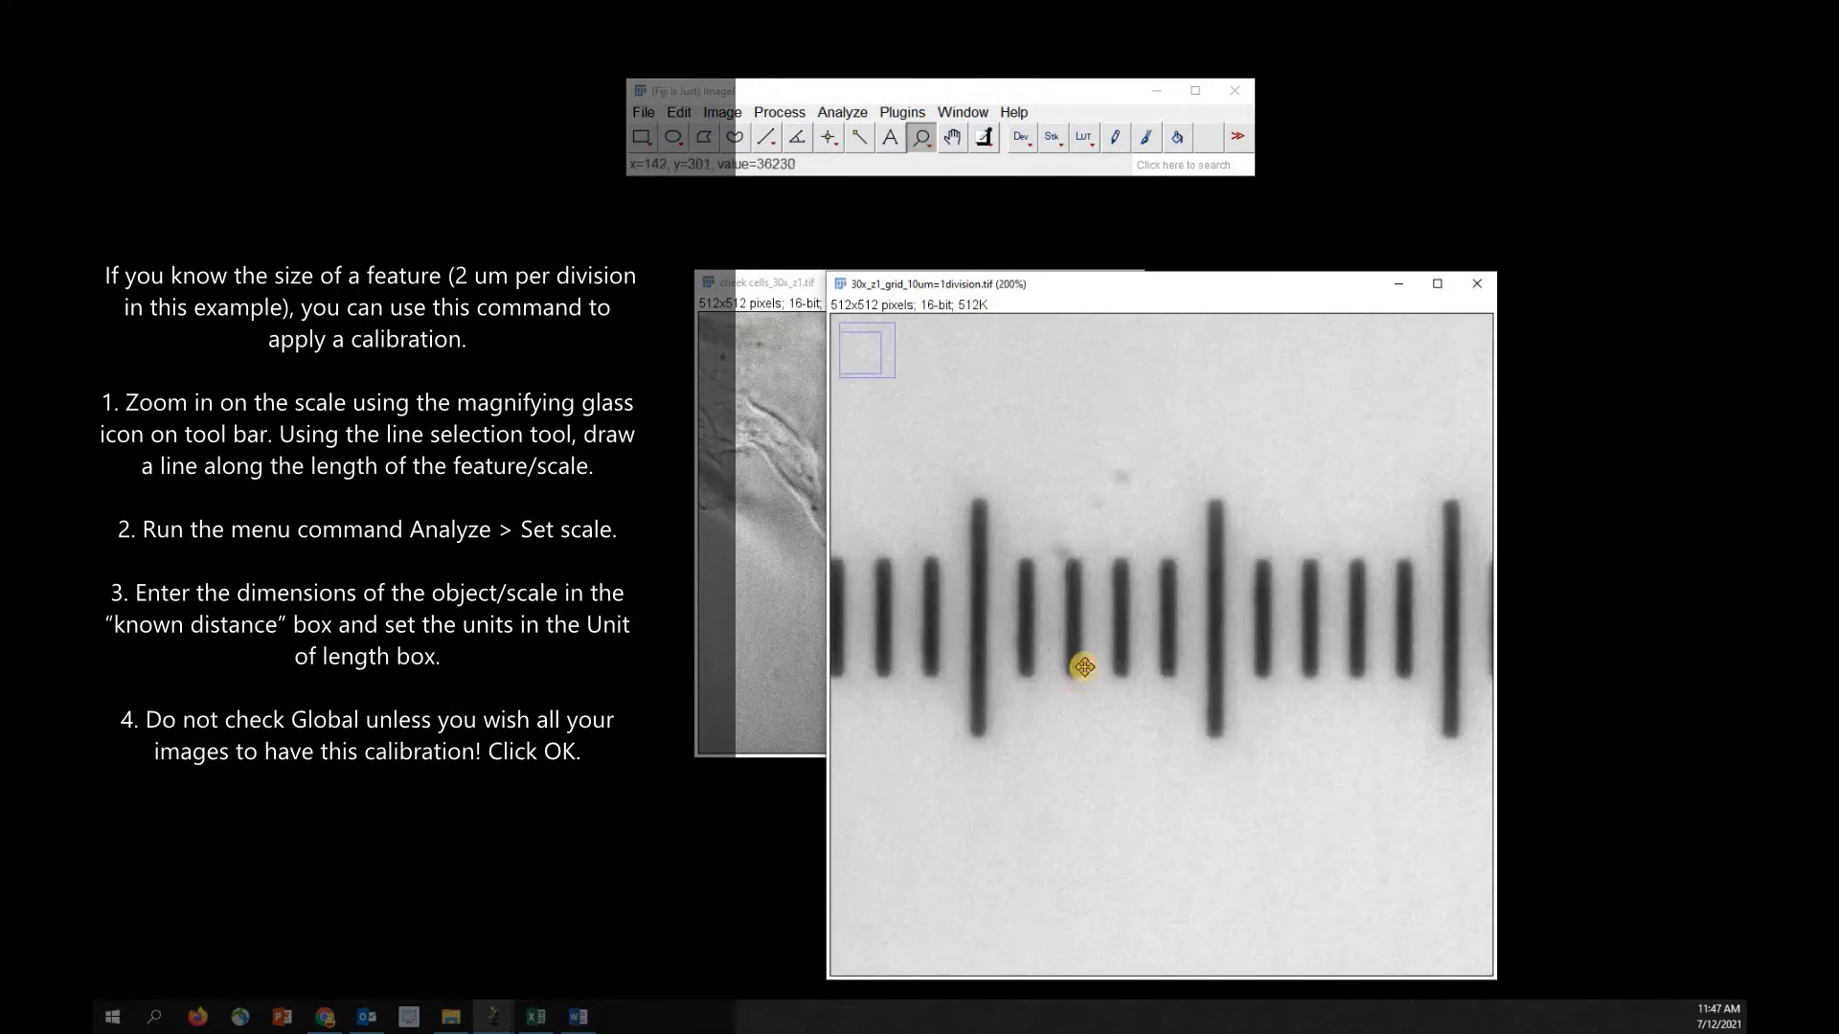
pyautogui.click(765, 137)
pyautogui.moveTo(997, 603)
pyautogui.mouseDown()
pyautogui.moveTo(1108, 641)
pyautogui.moveTo(1344, 543)
pyautogui.moveTo(1353, 606)
pyautogui.mouseUp()
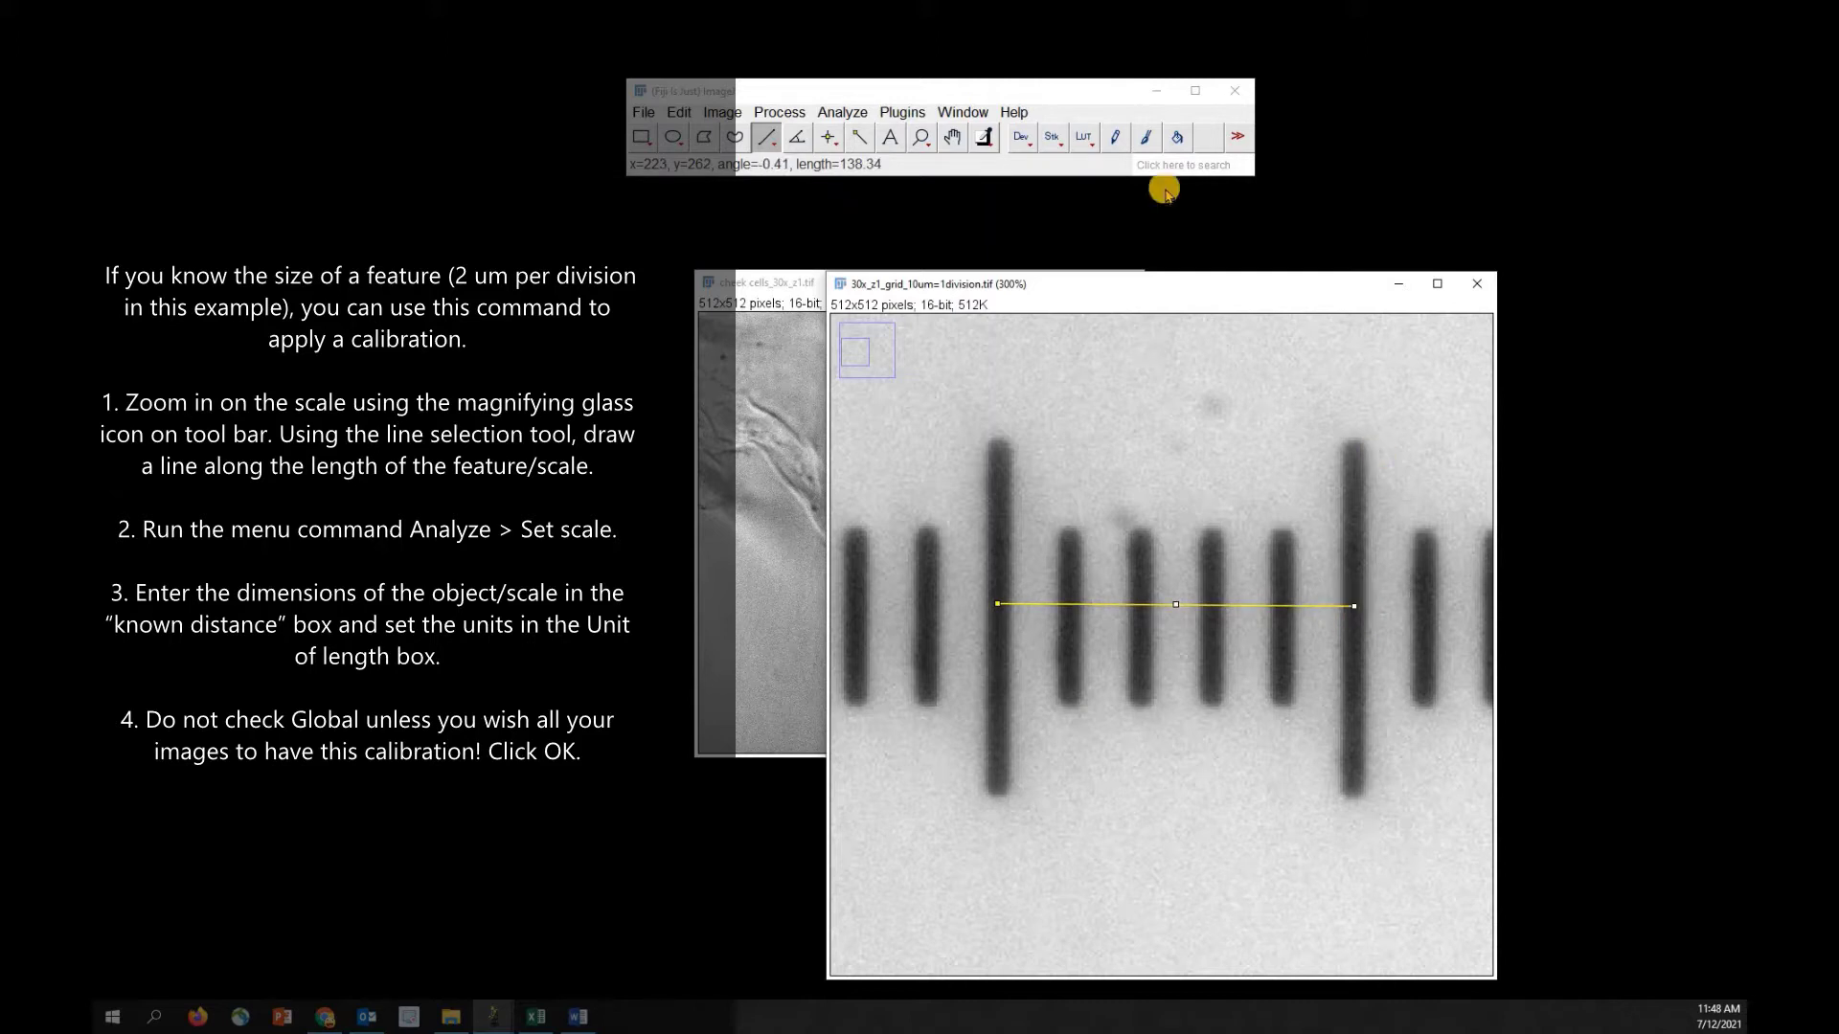
# Step: Set the micrometer image's scale with a known distance of 10 and um as unit of length, without making it global
pyautogui.click(839, 113)
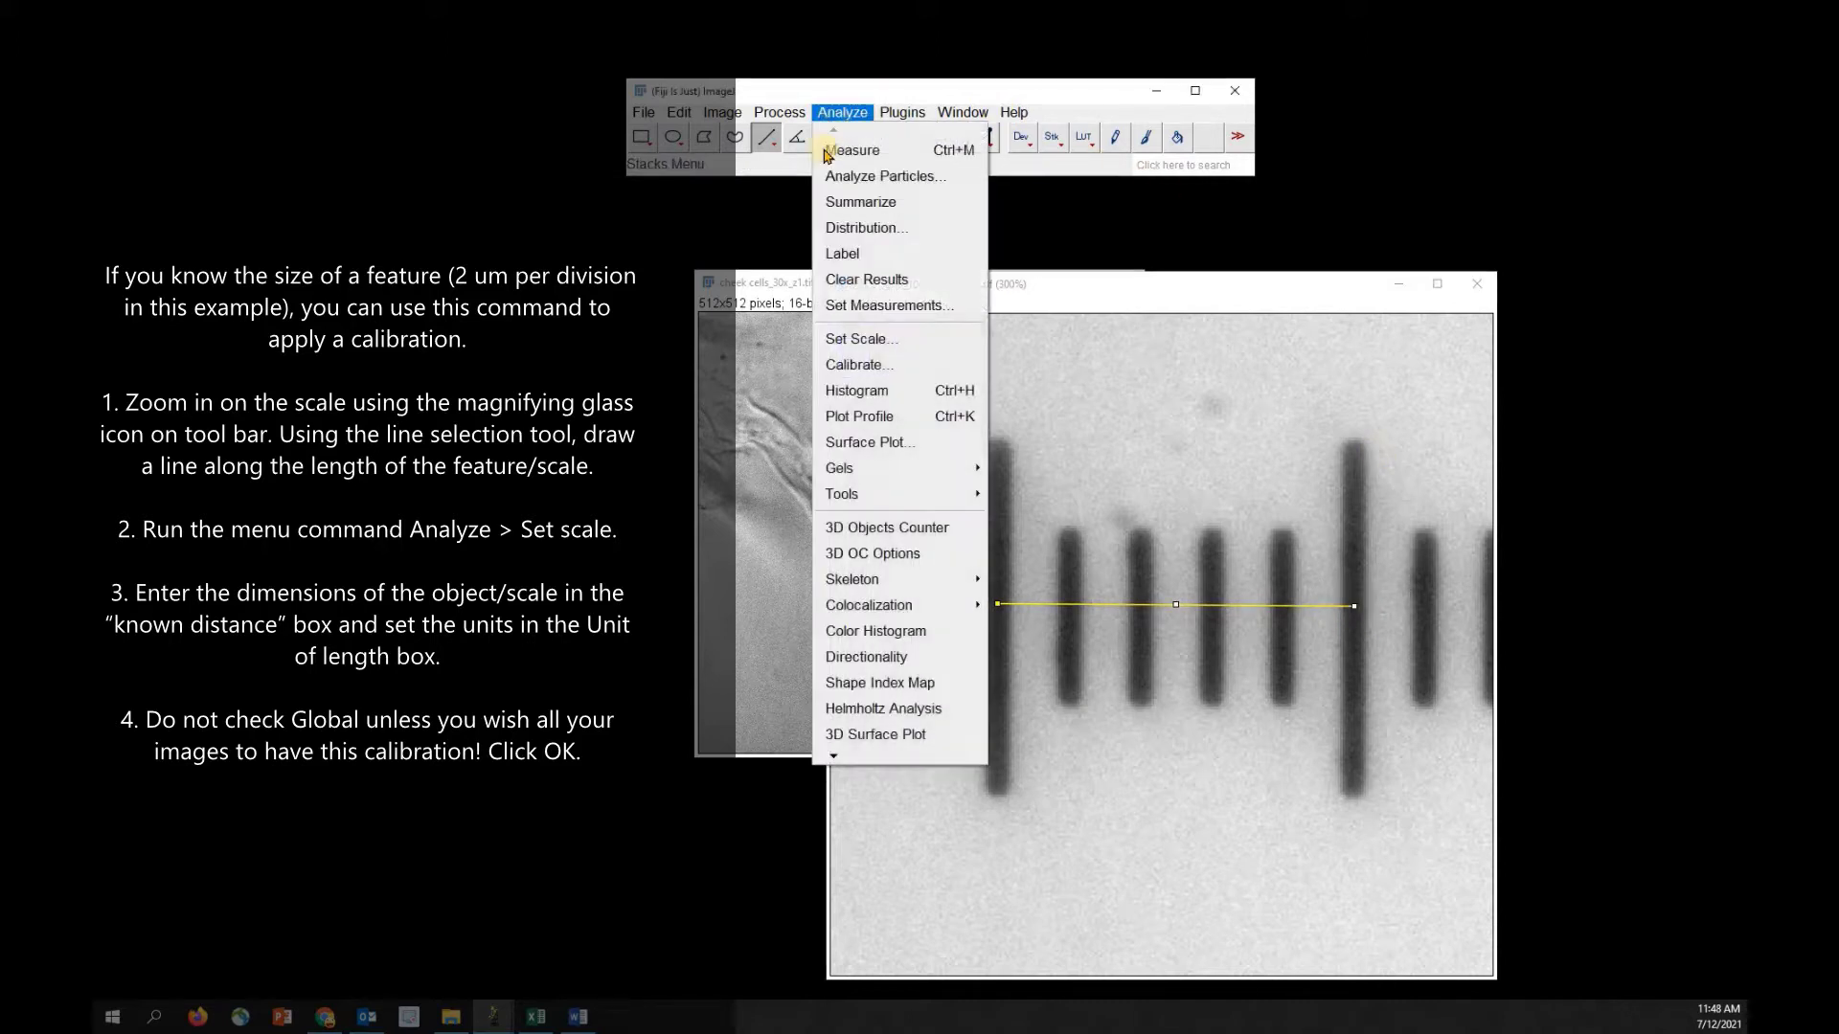
pyautogui.click(874, 339)
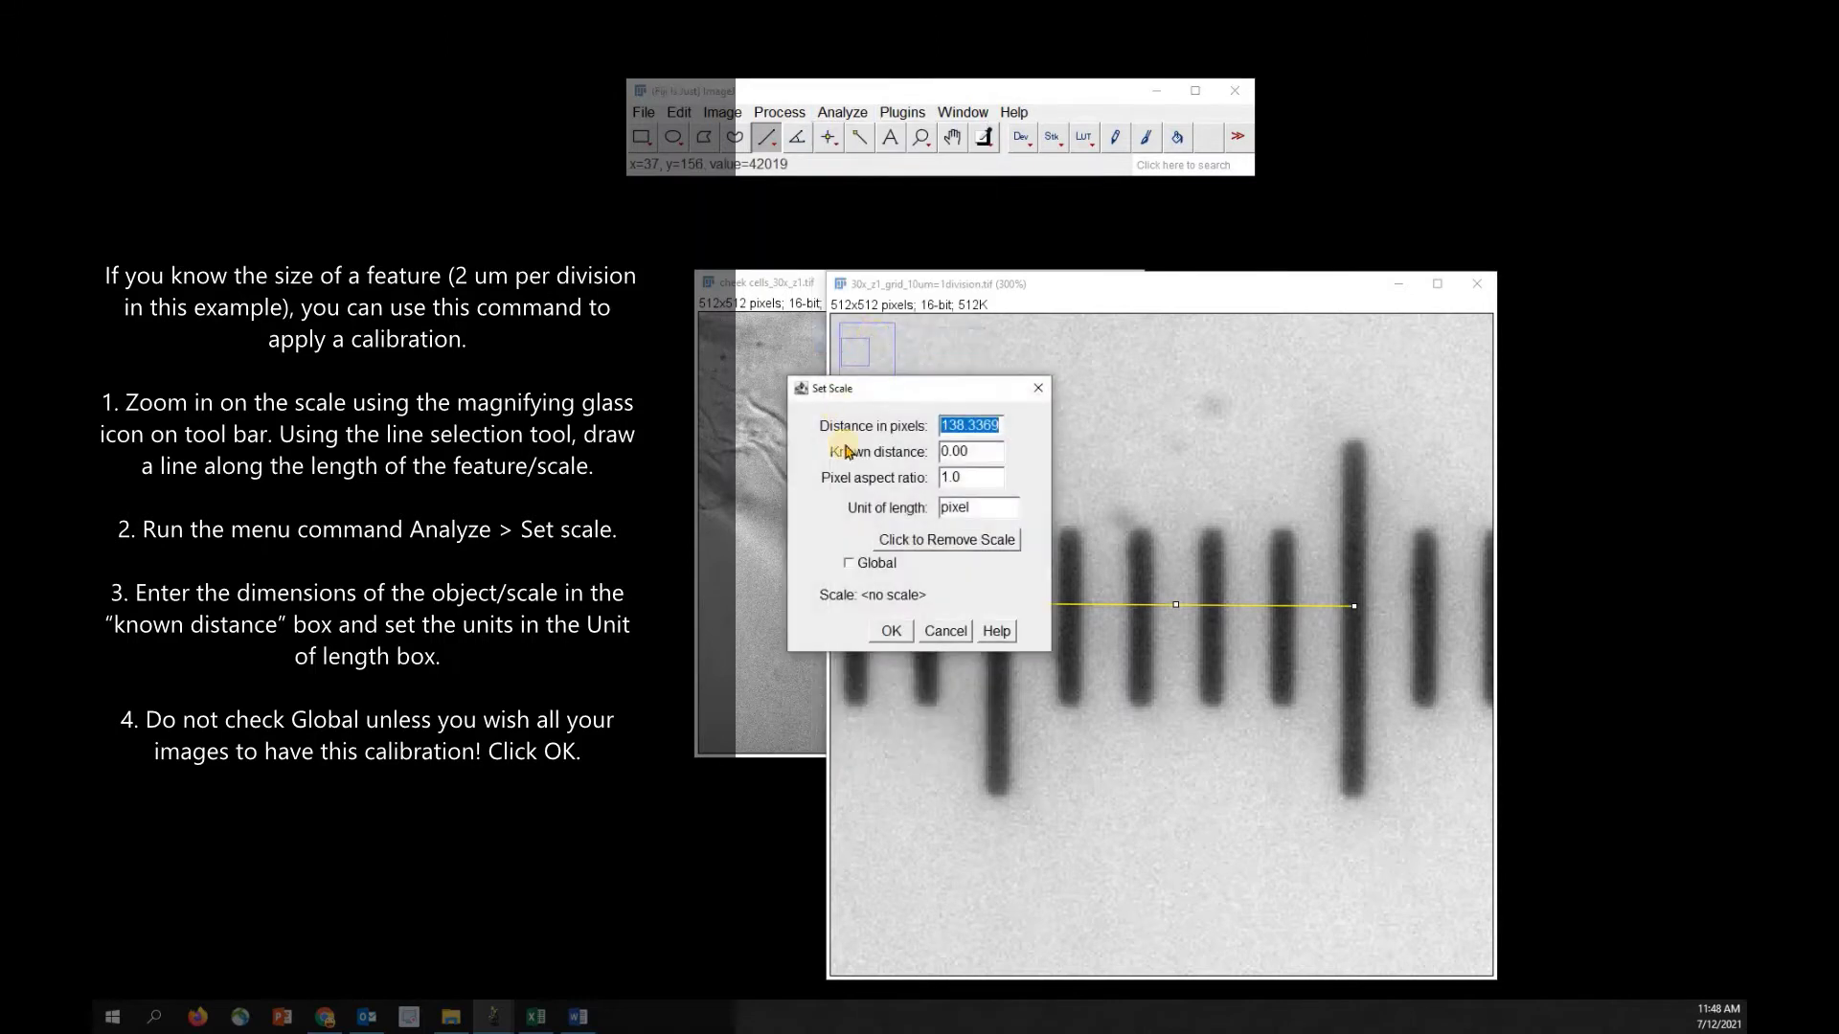
pyautogui.click(974, 455)
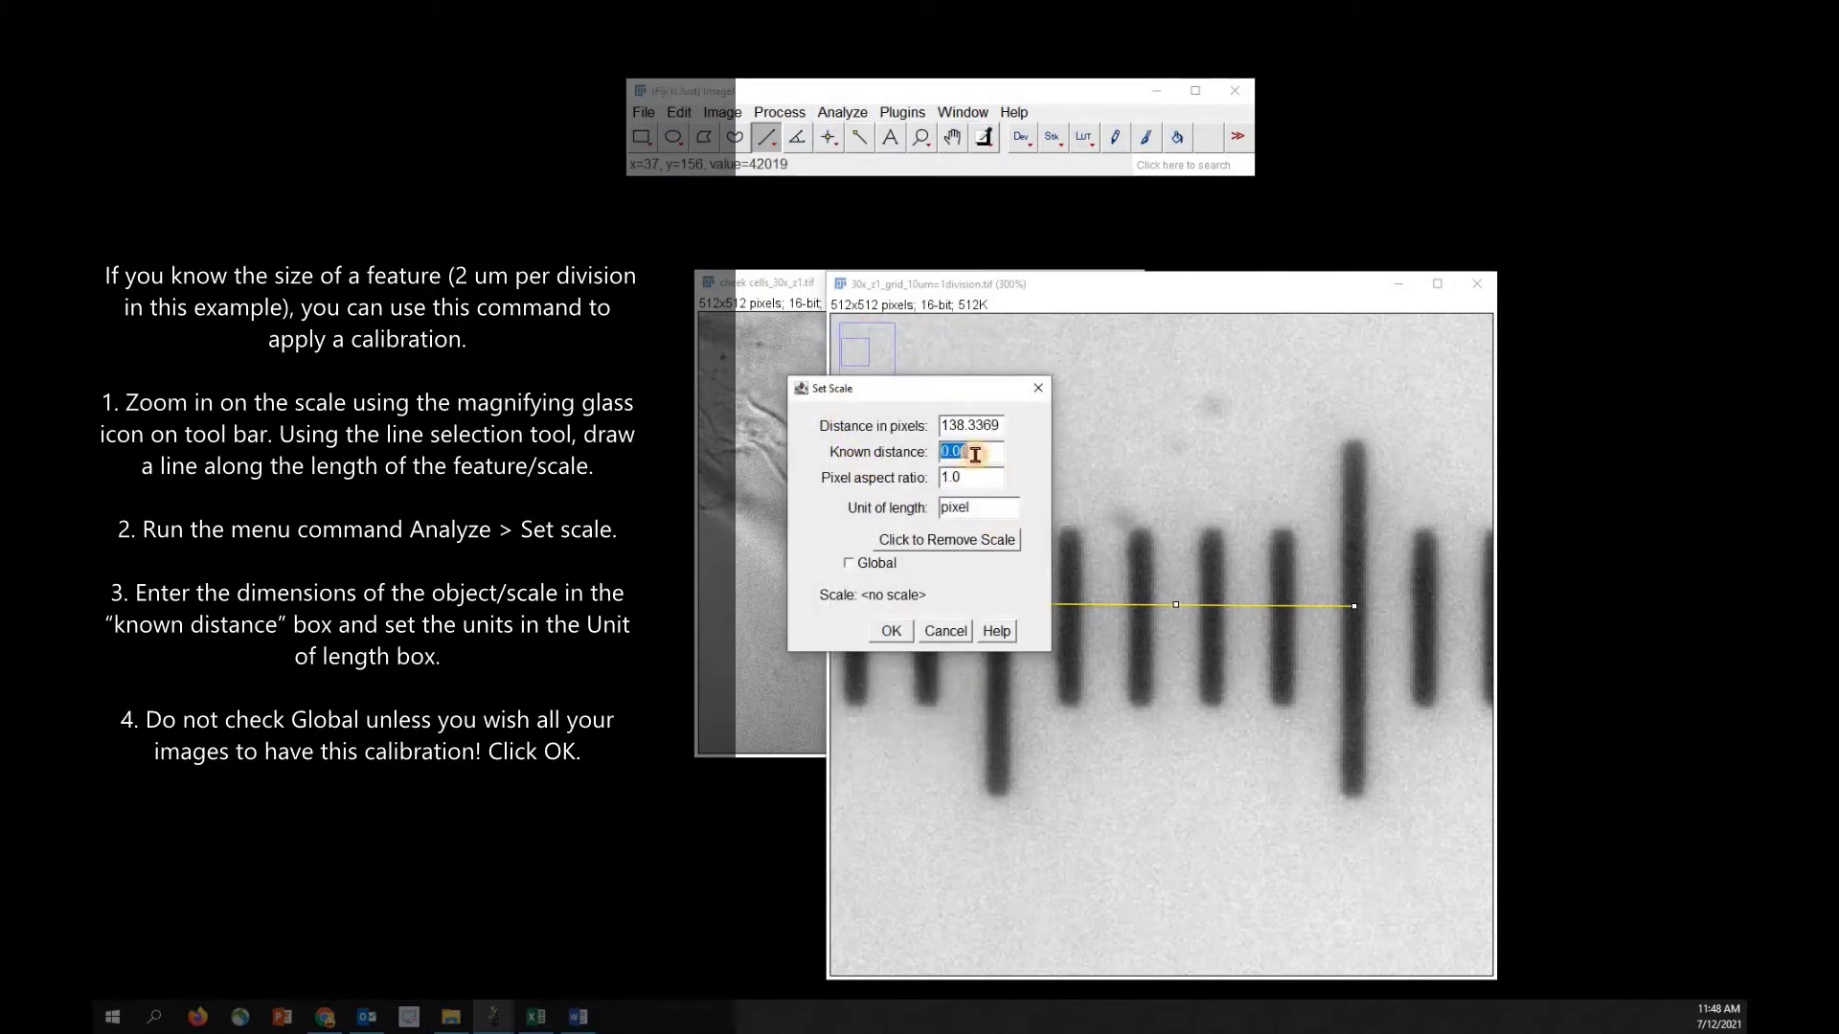
pyautogui.write('10')
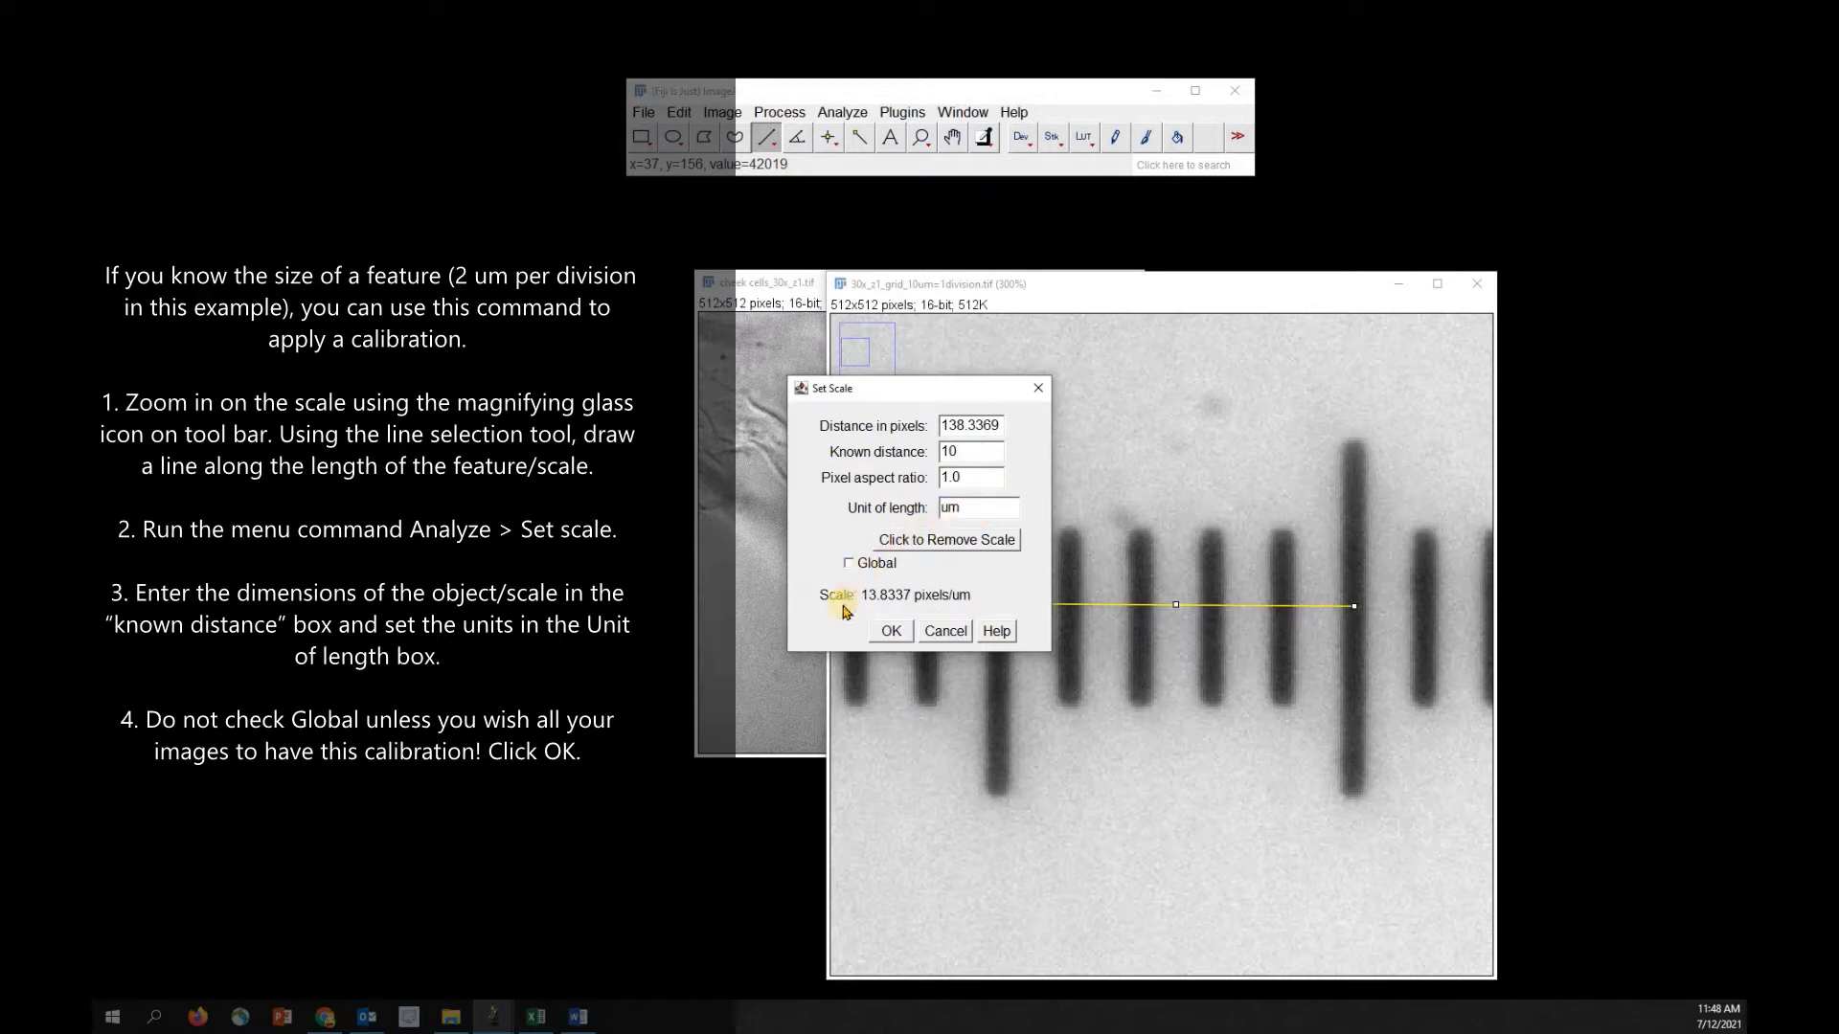
pyautogui.click(891, 632)
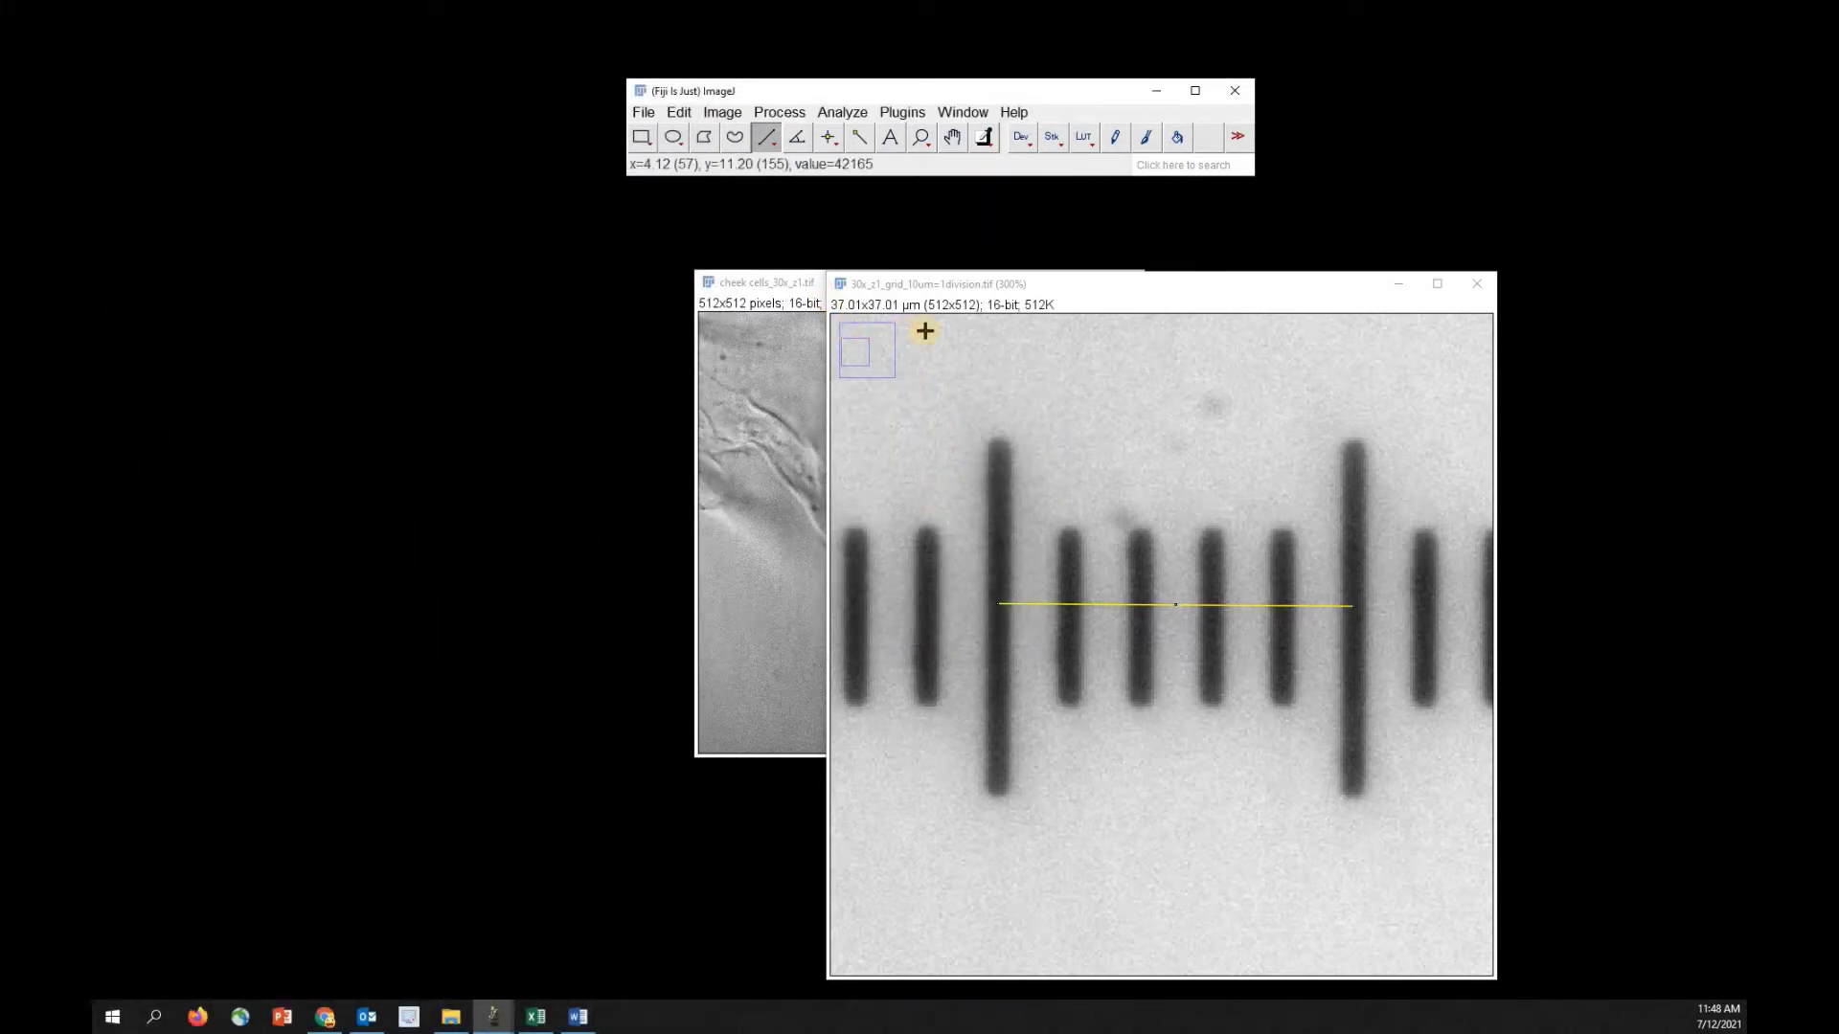
# Step: Copy the pixel width value 0.0722873 from the micrometer image's Properties and close the dialog
pyautogui.click(721, 113)
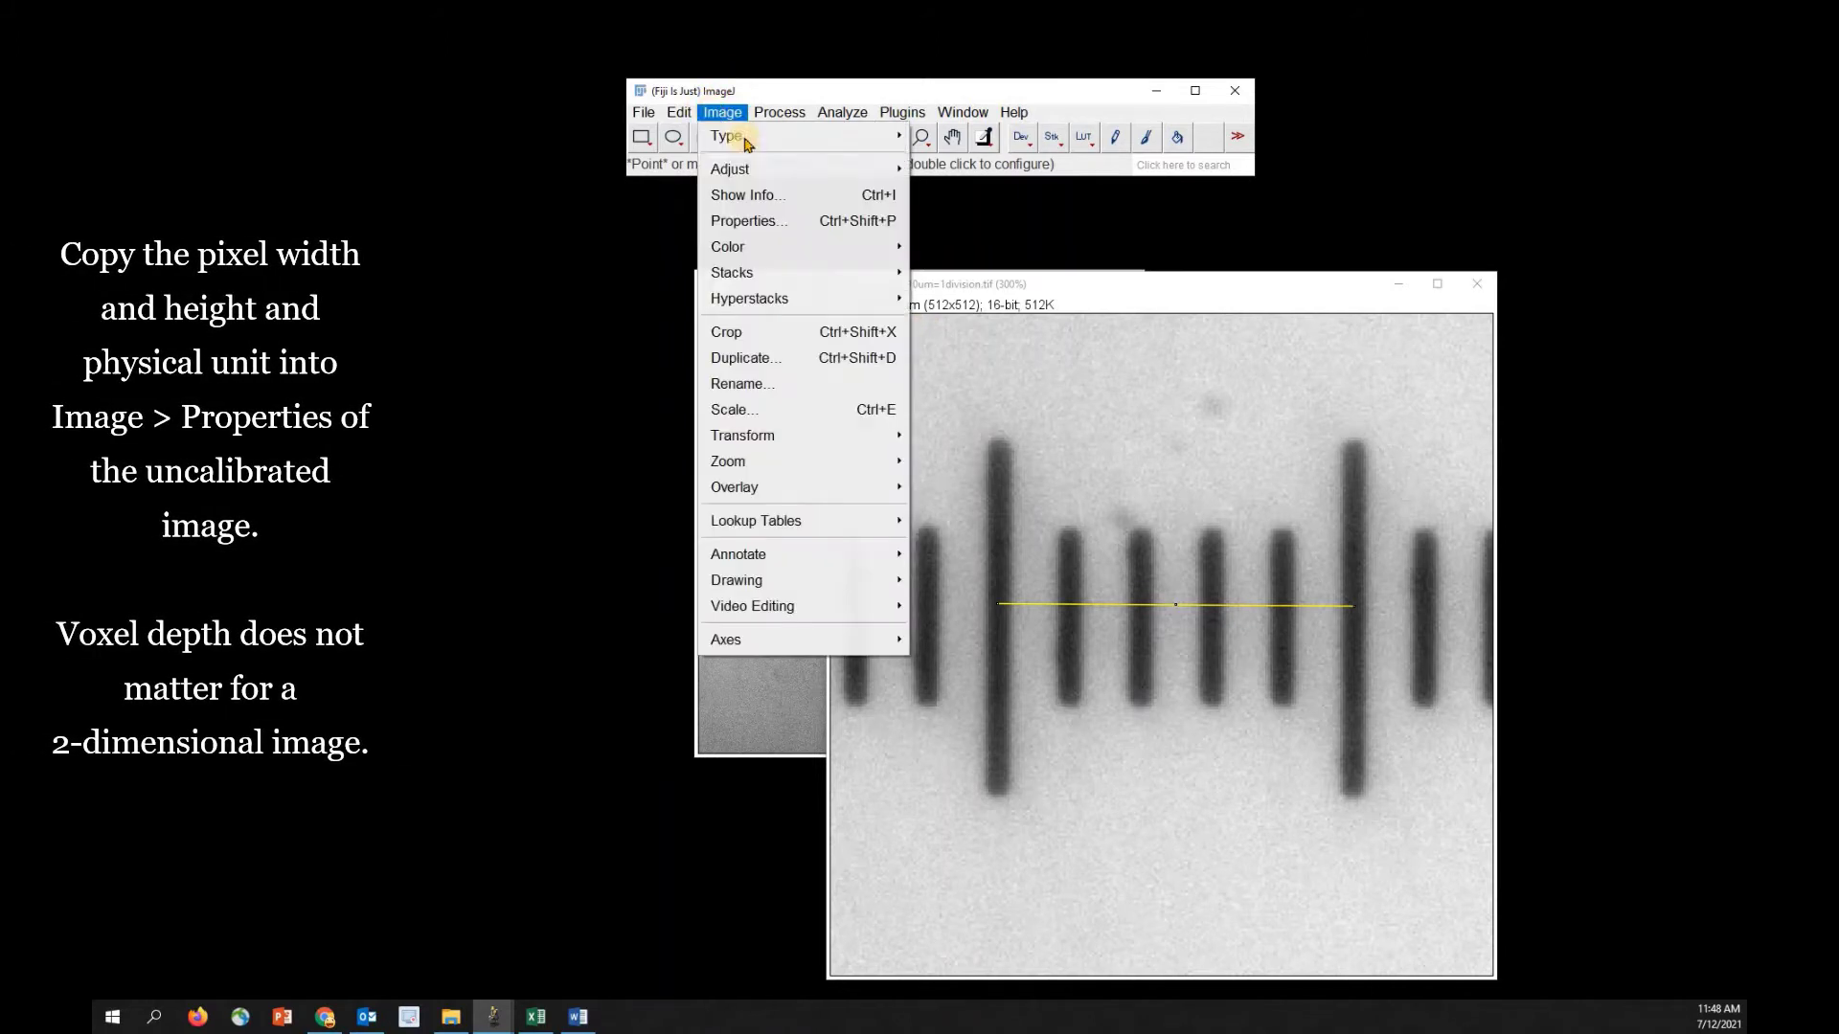
pyautogui.click(801, 220)
pyautogui.doubleClick(952, 486)
pyautogui.hotkey('ctrl', 'c')
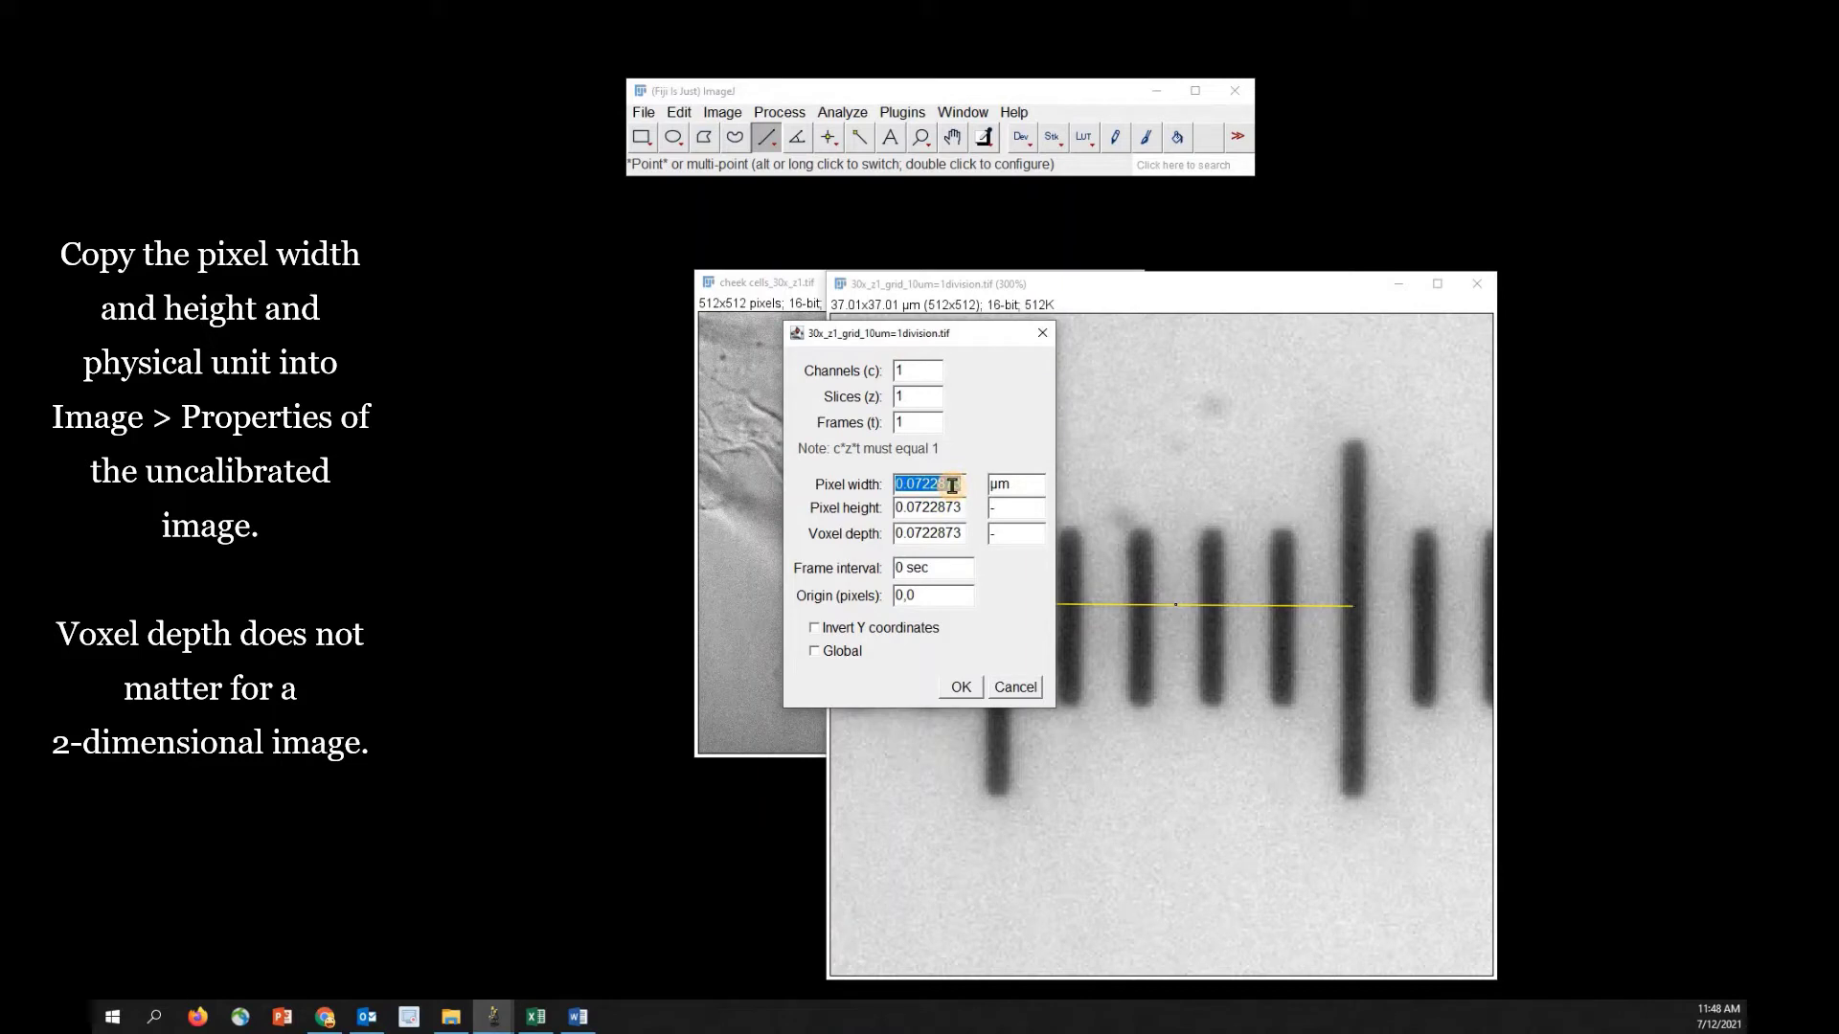
pyautogui.click(962, 687)
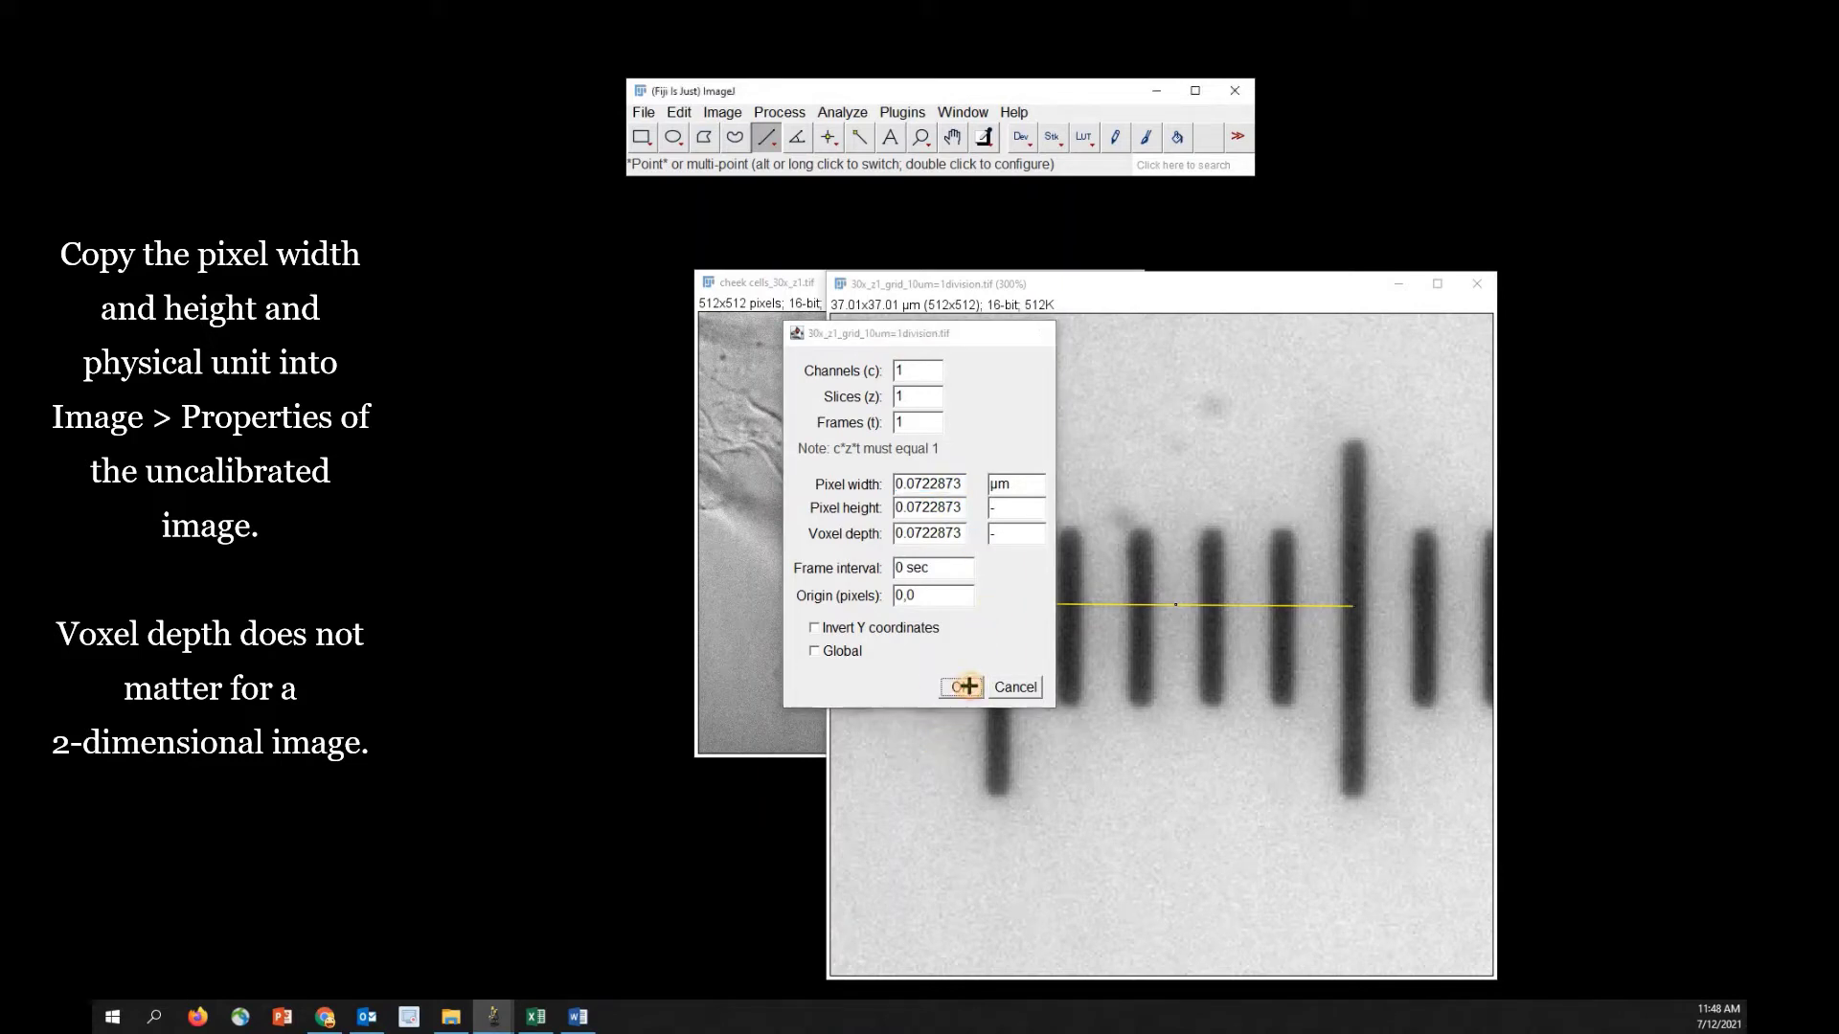
# Step: Paste 0.0722873 as the pixel width in the cheek cell image's Properties and set its unit to µm
pyautogui.click(756, 282)
pyautogui.click(732, 114)
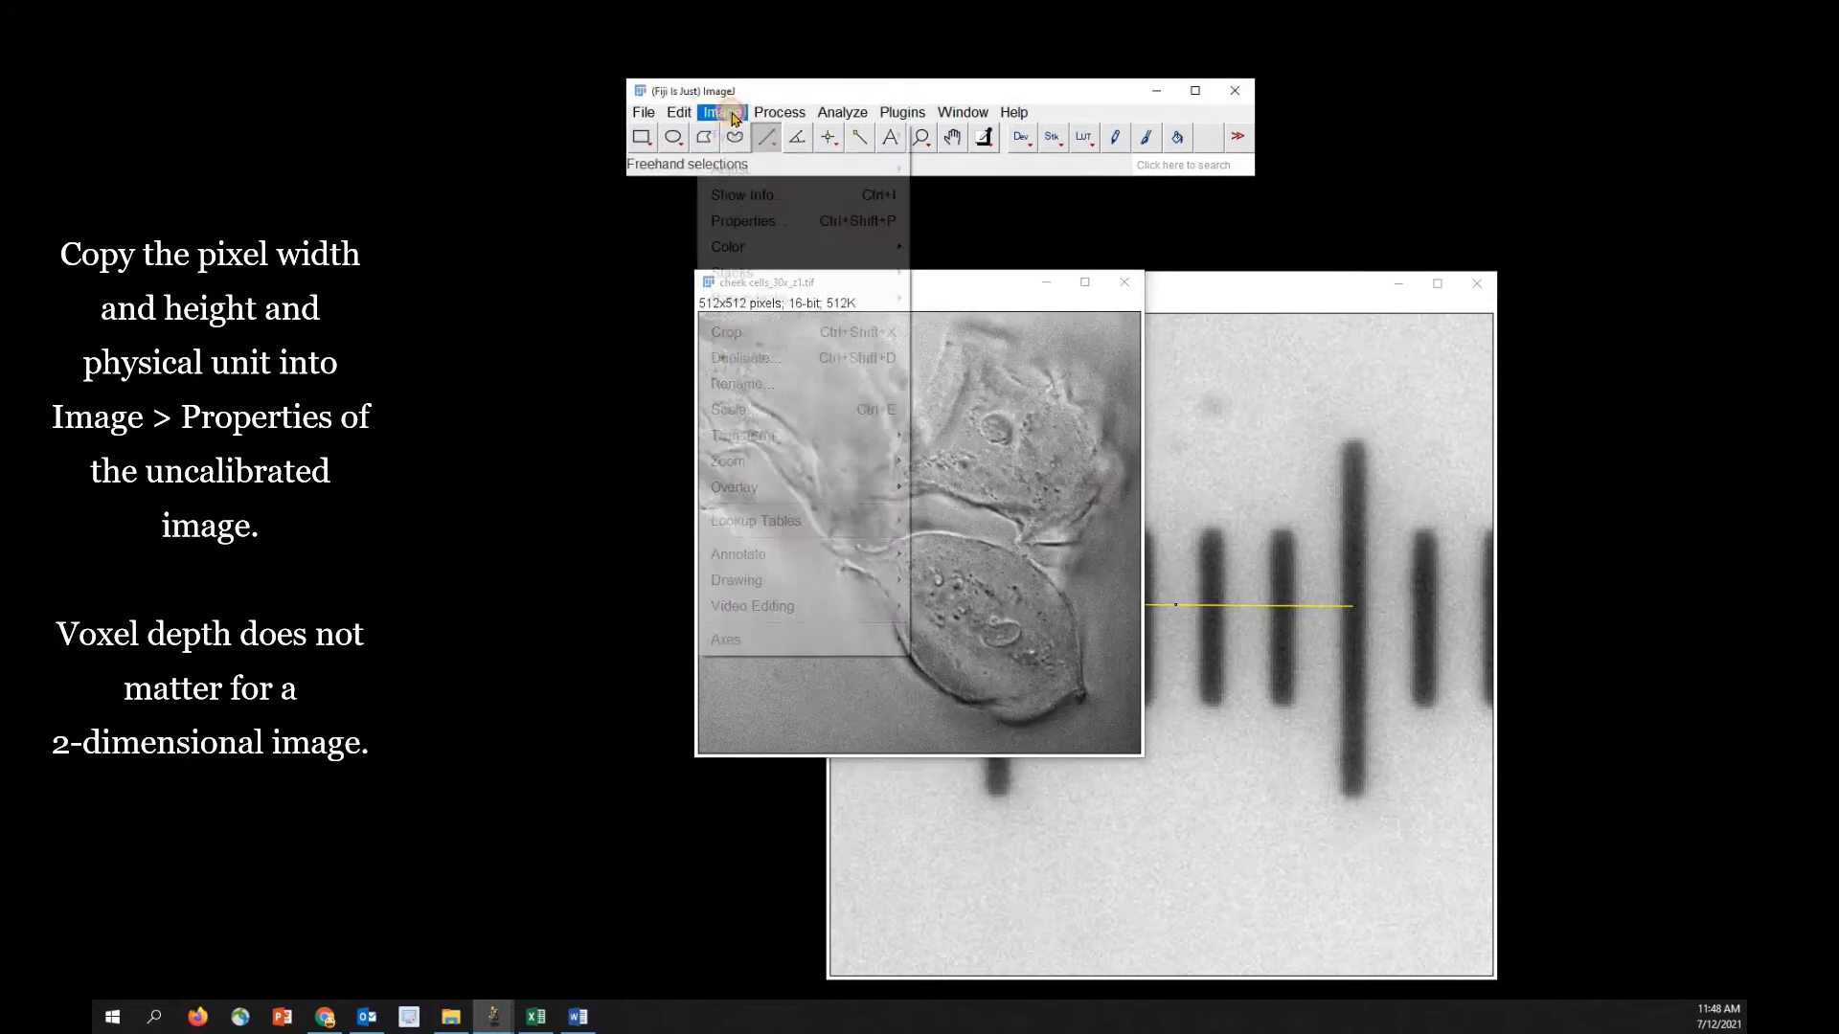
pyautogui.click(763, 228)
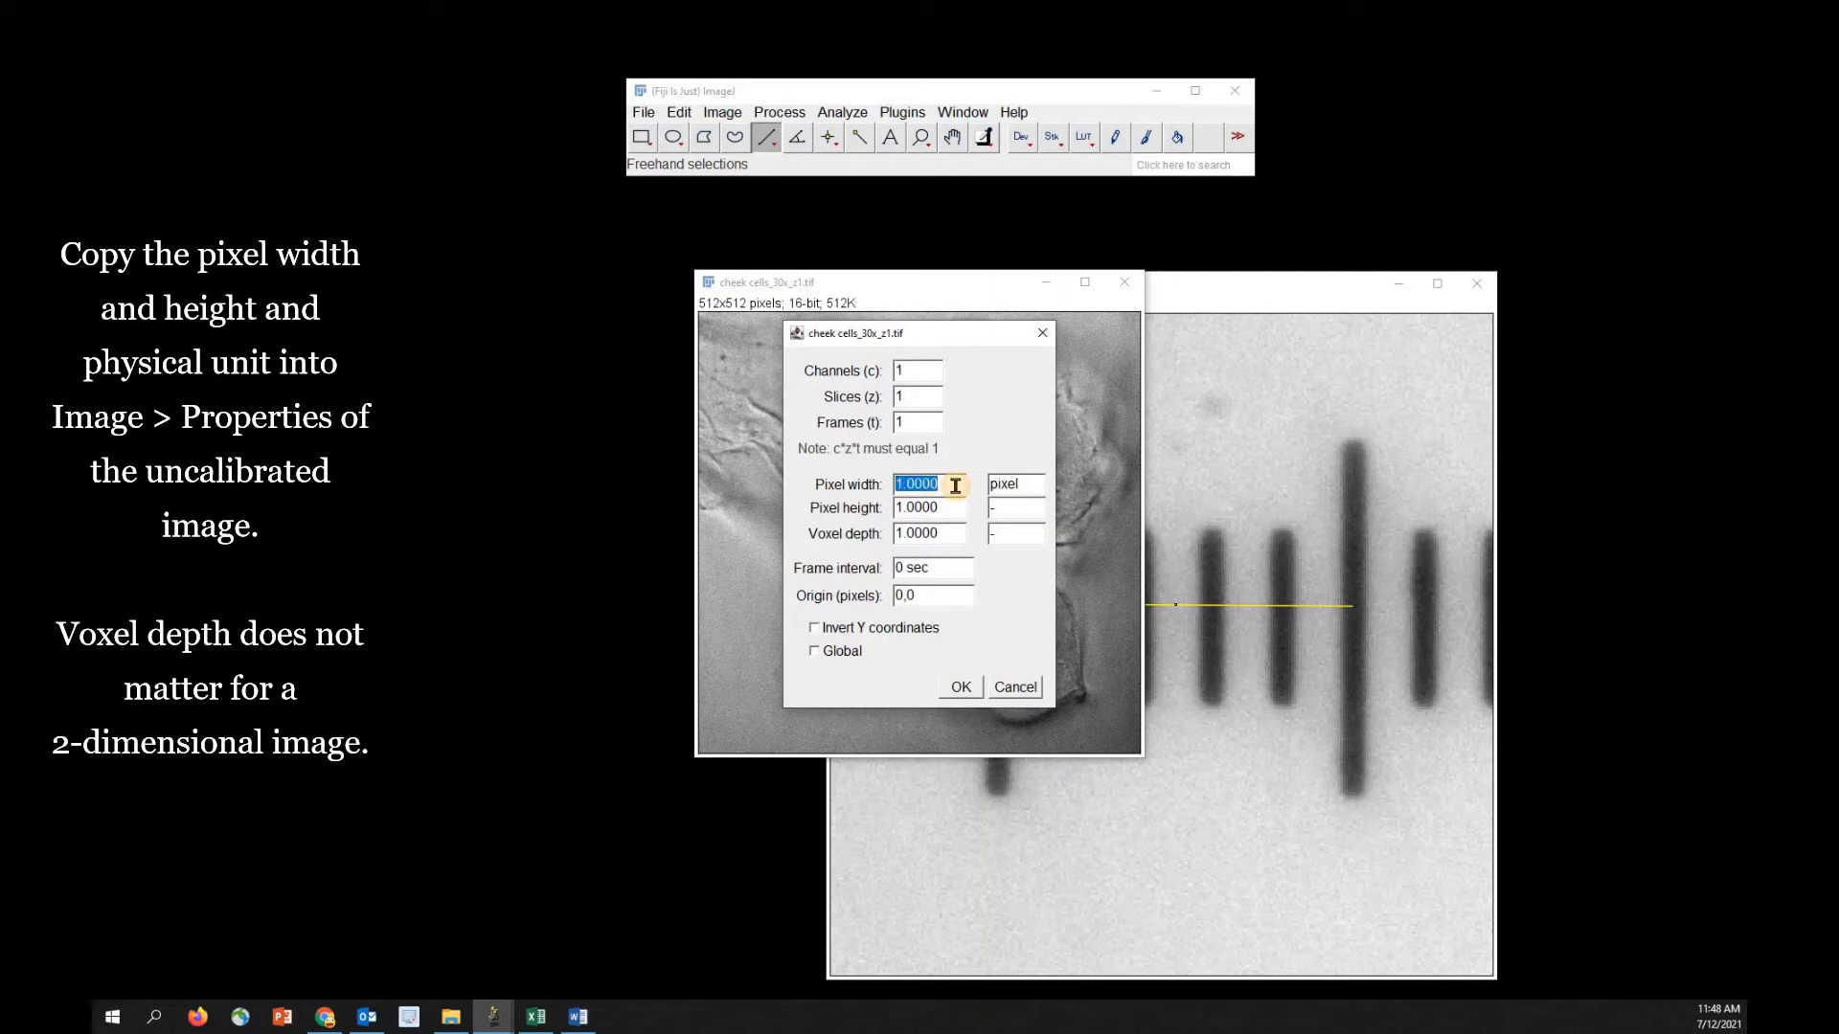
pyautogui.hotkey('ctrl', 'v')
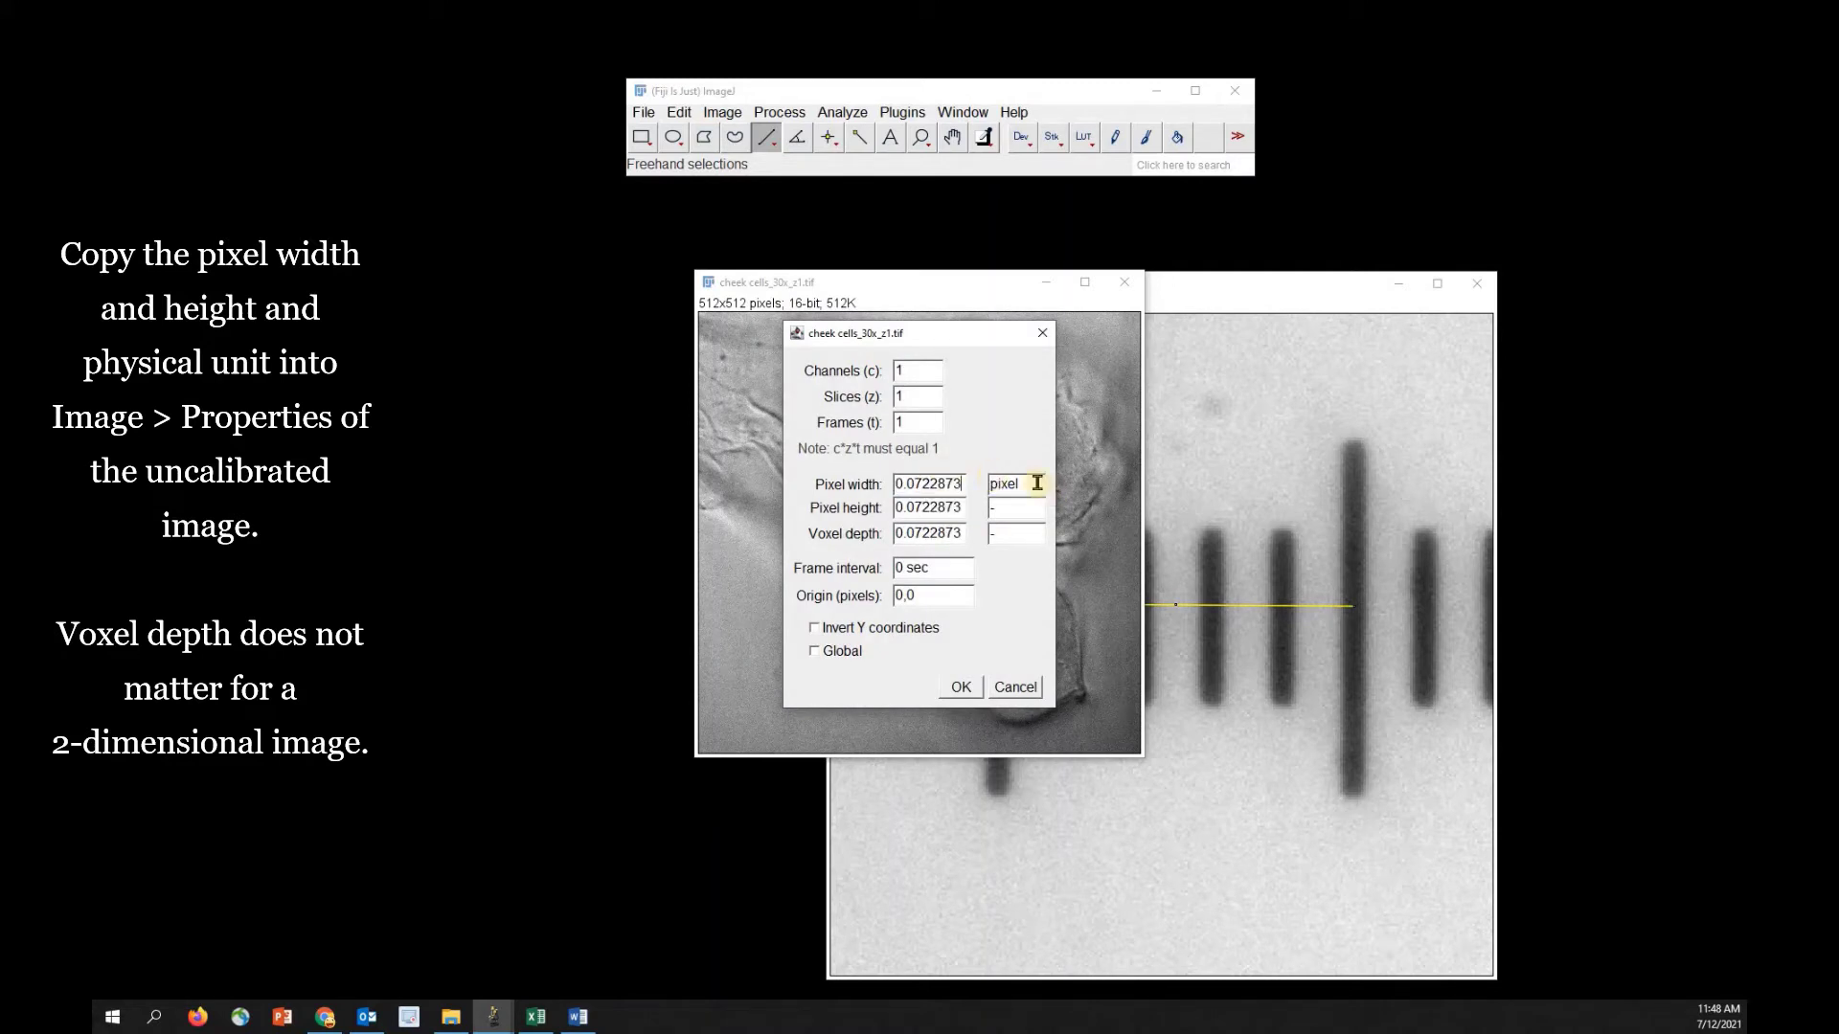
pyautogui.moveTo(1037, 483); pyautogui.dragTo(985, 477)
pyautogui.click(958, 687)
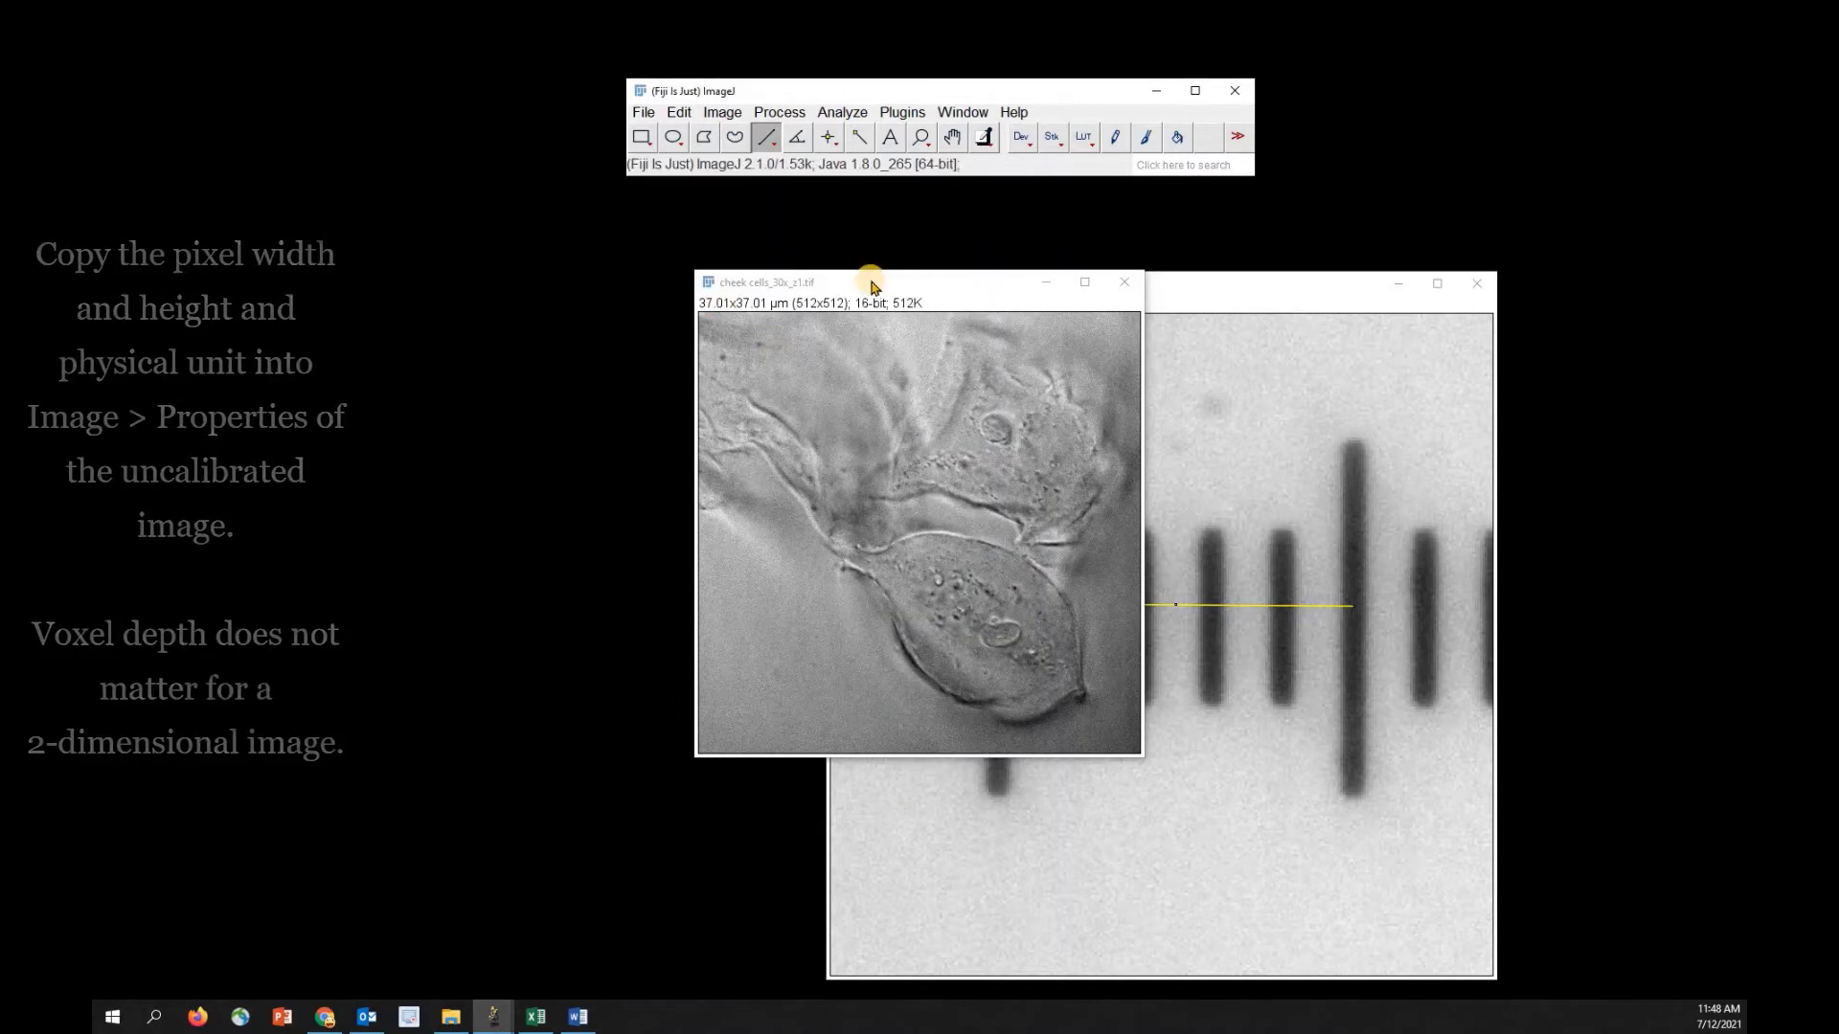
# Step: Move the cheek cell image clear of the micrometer image and make it the active image
pyautogui.moveTo(874, 285); pyautogui.dragTo(507, 327)
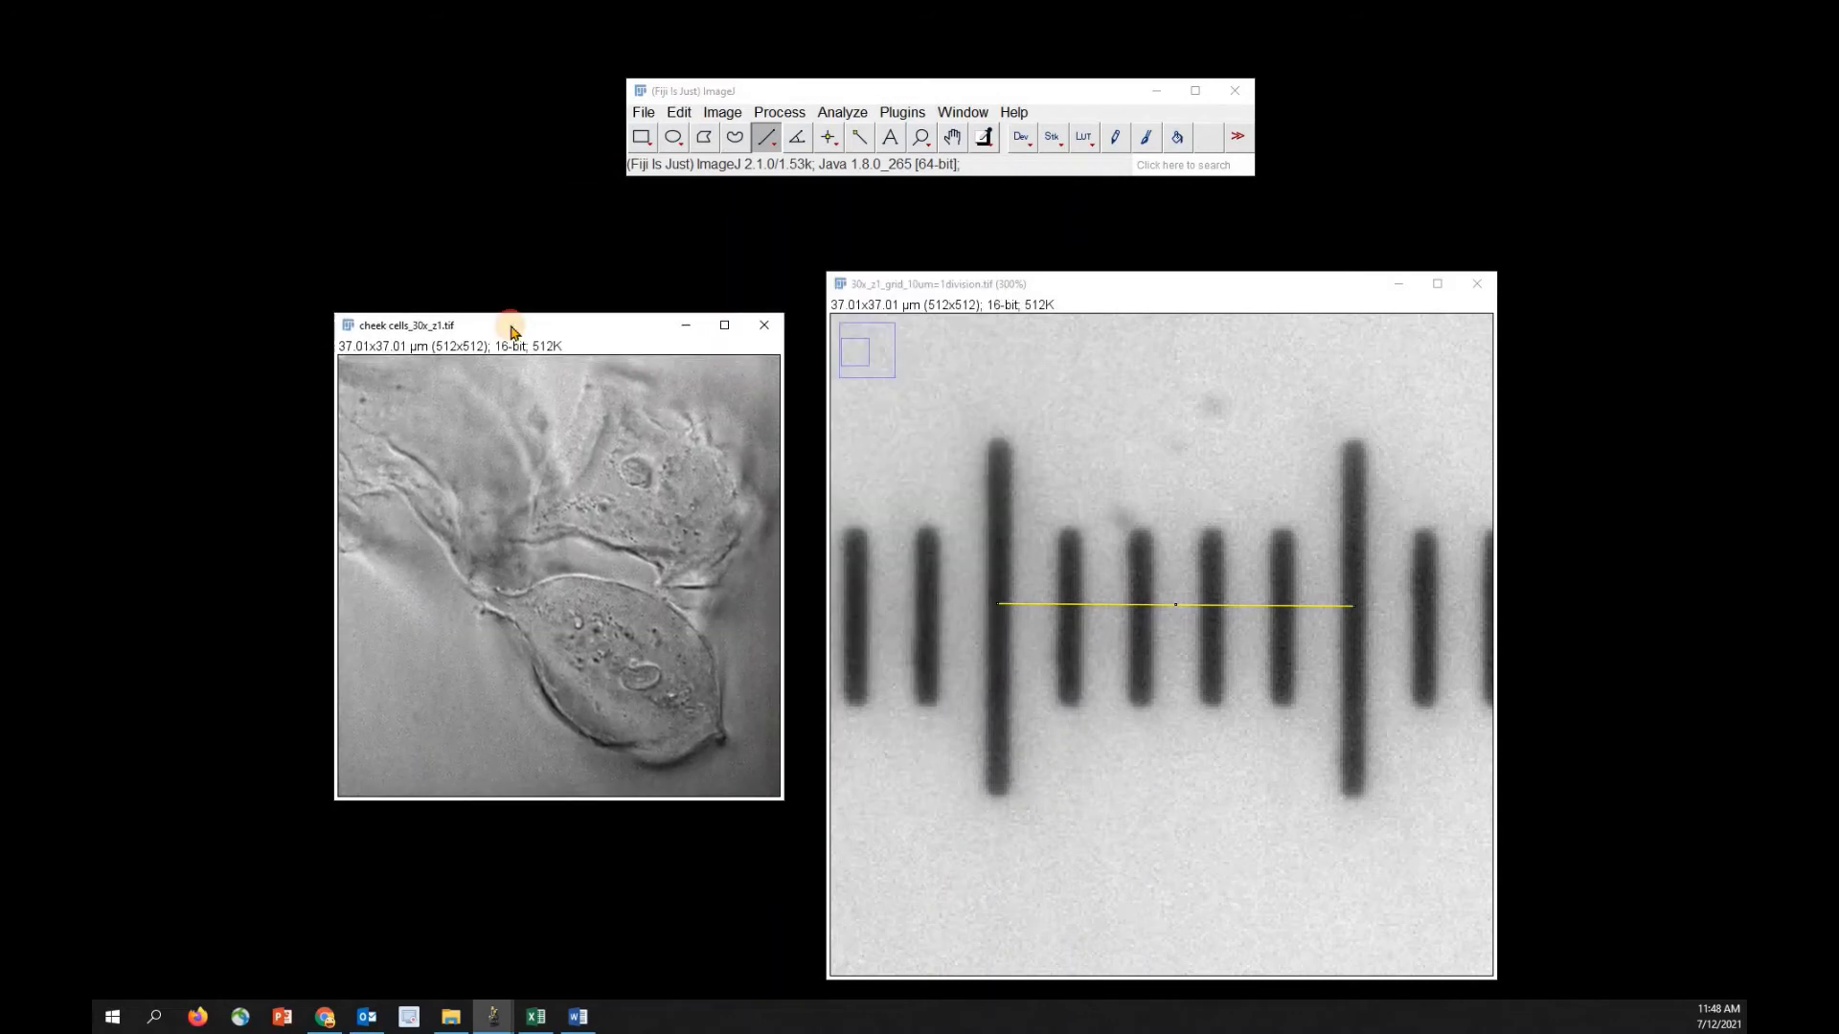
pyautogui.click(835, 113)
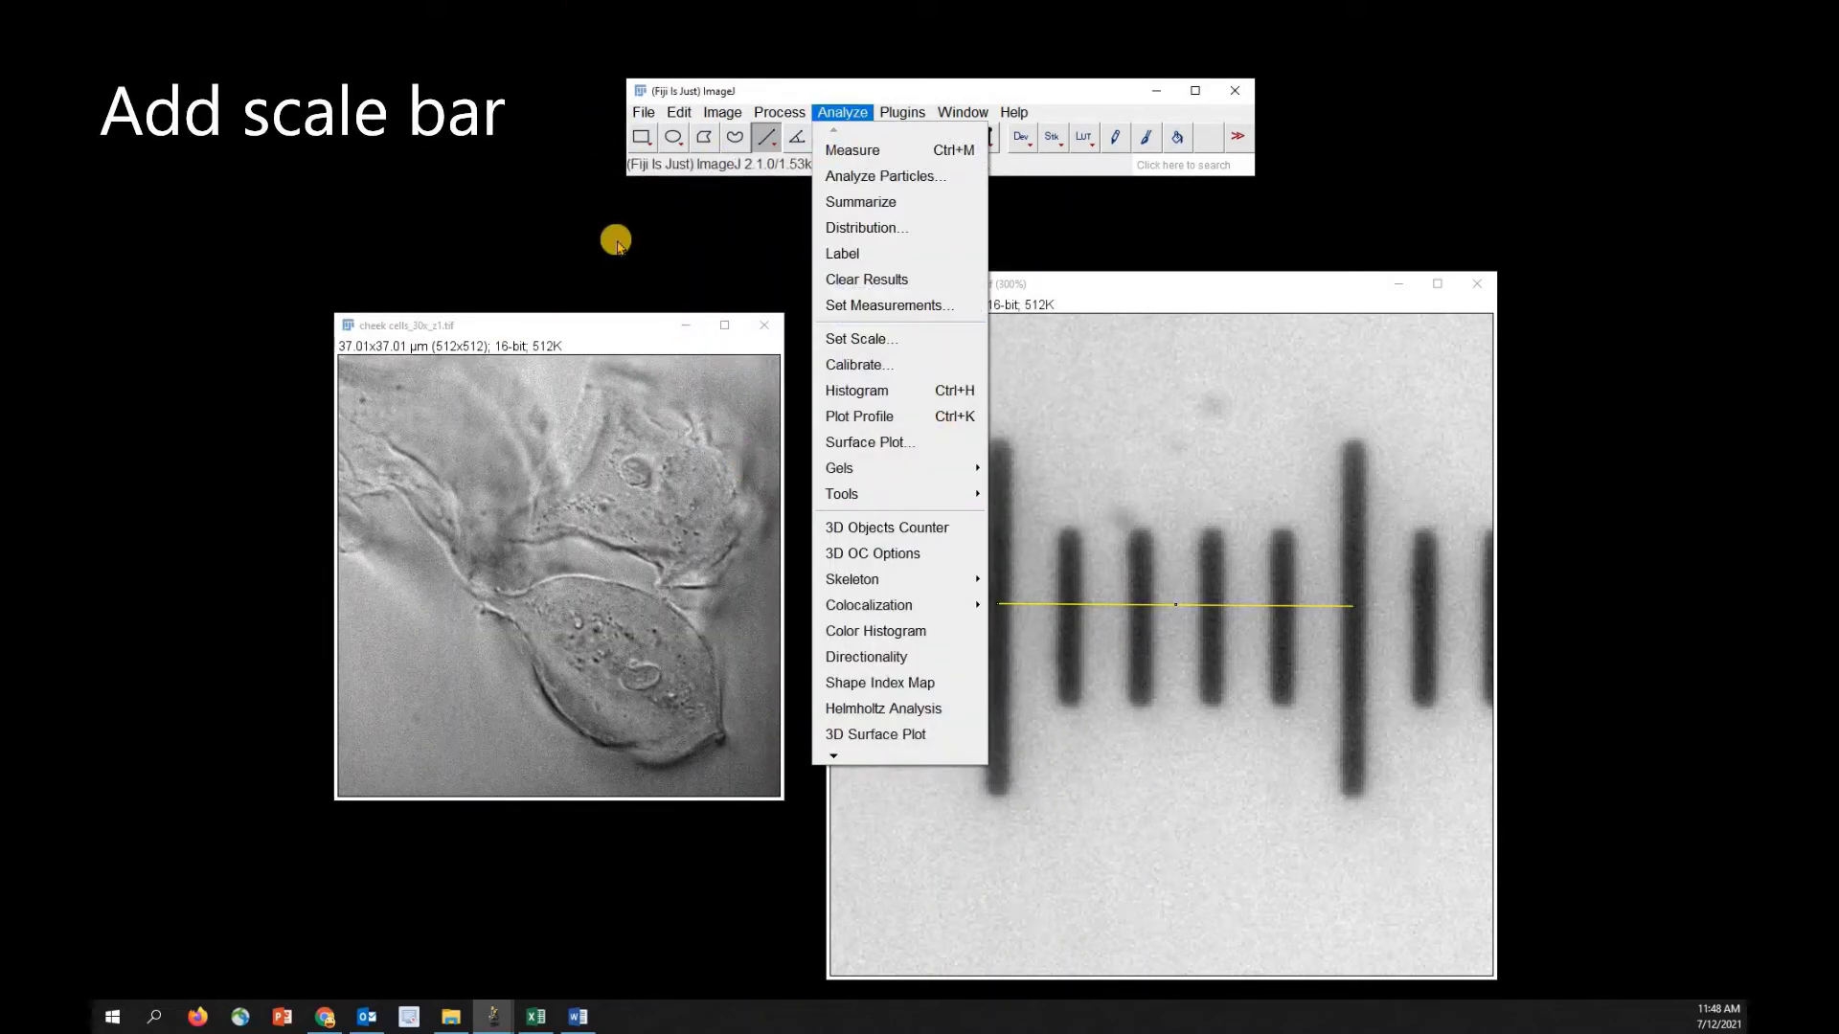
pyautogui.click(596, 330)
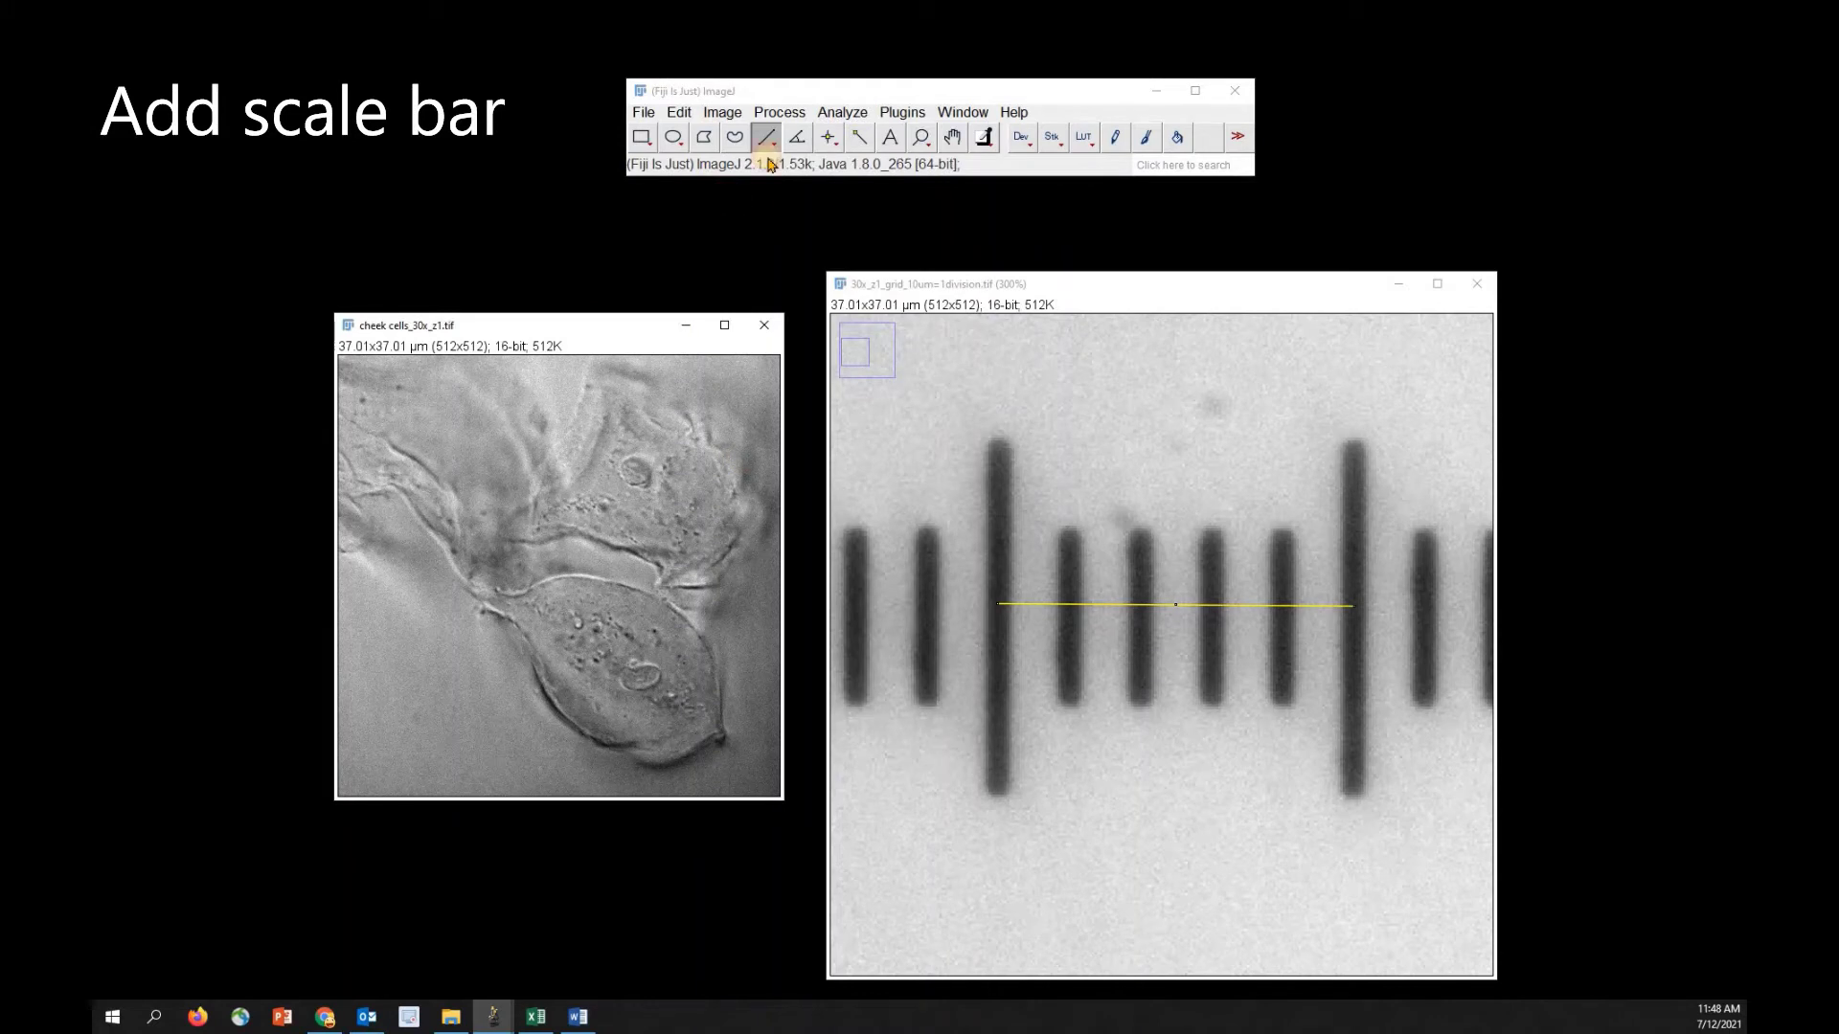
# Step: Add a white 10 µm scale bar with its label shown to the lower left of the cheek cell image as an overlay
pyautogui.click(840, 112)
pyautogui.moveTo(957, 494)
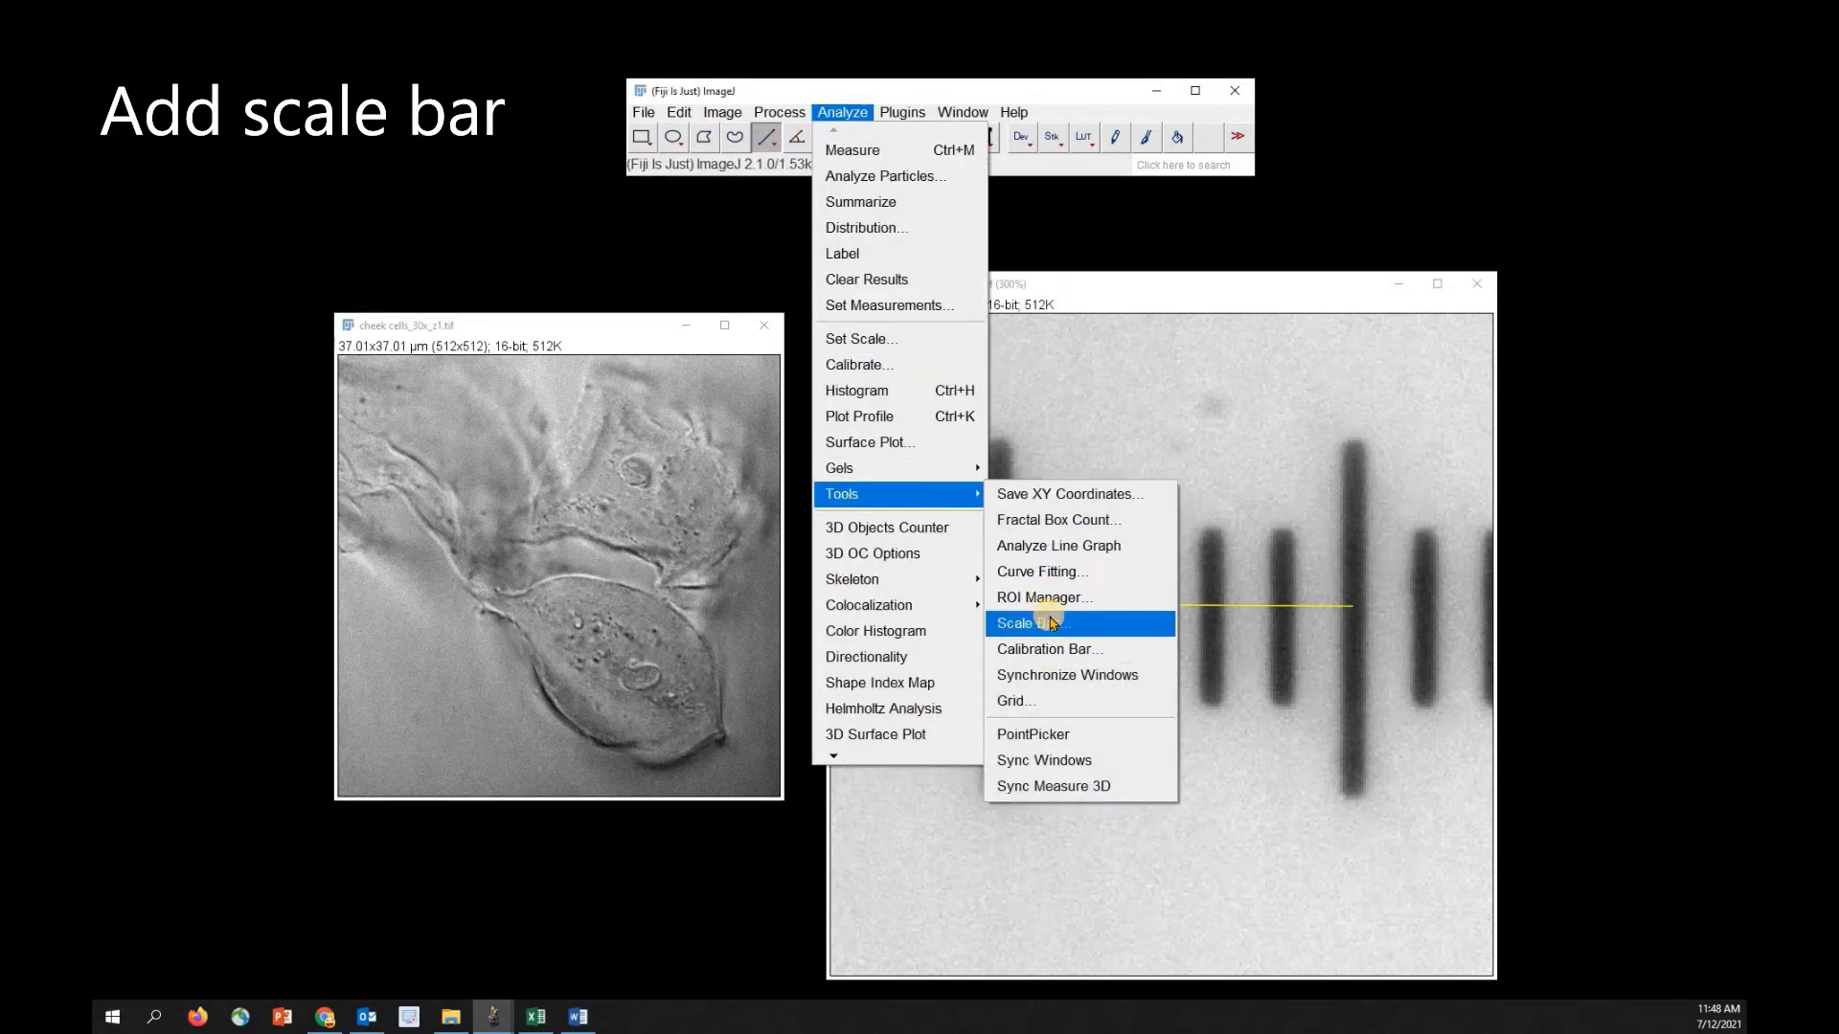
pyautogui.click(1050, 623)
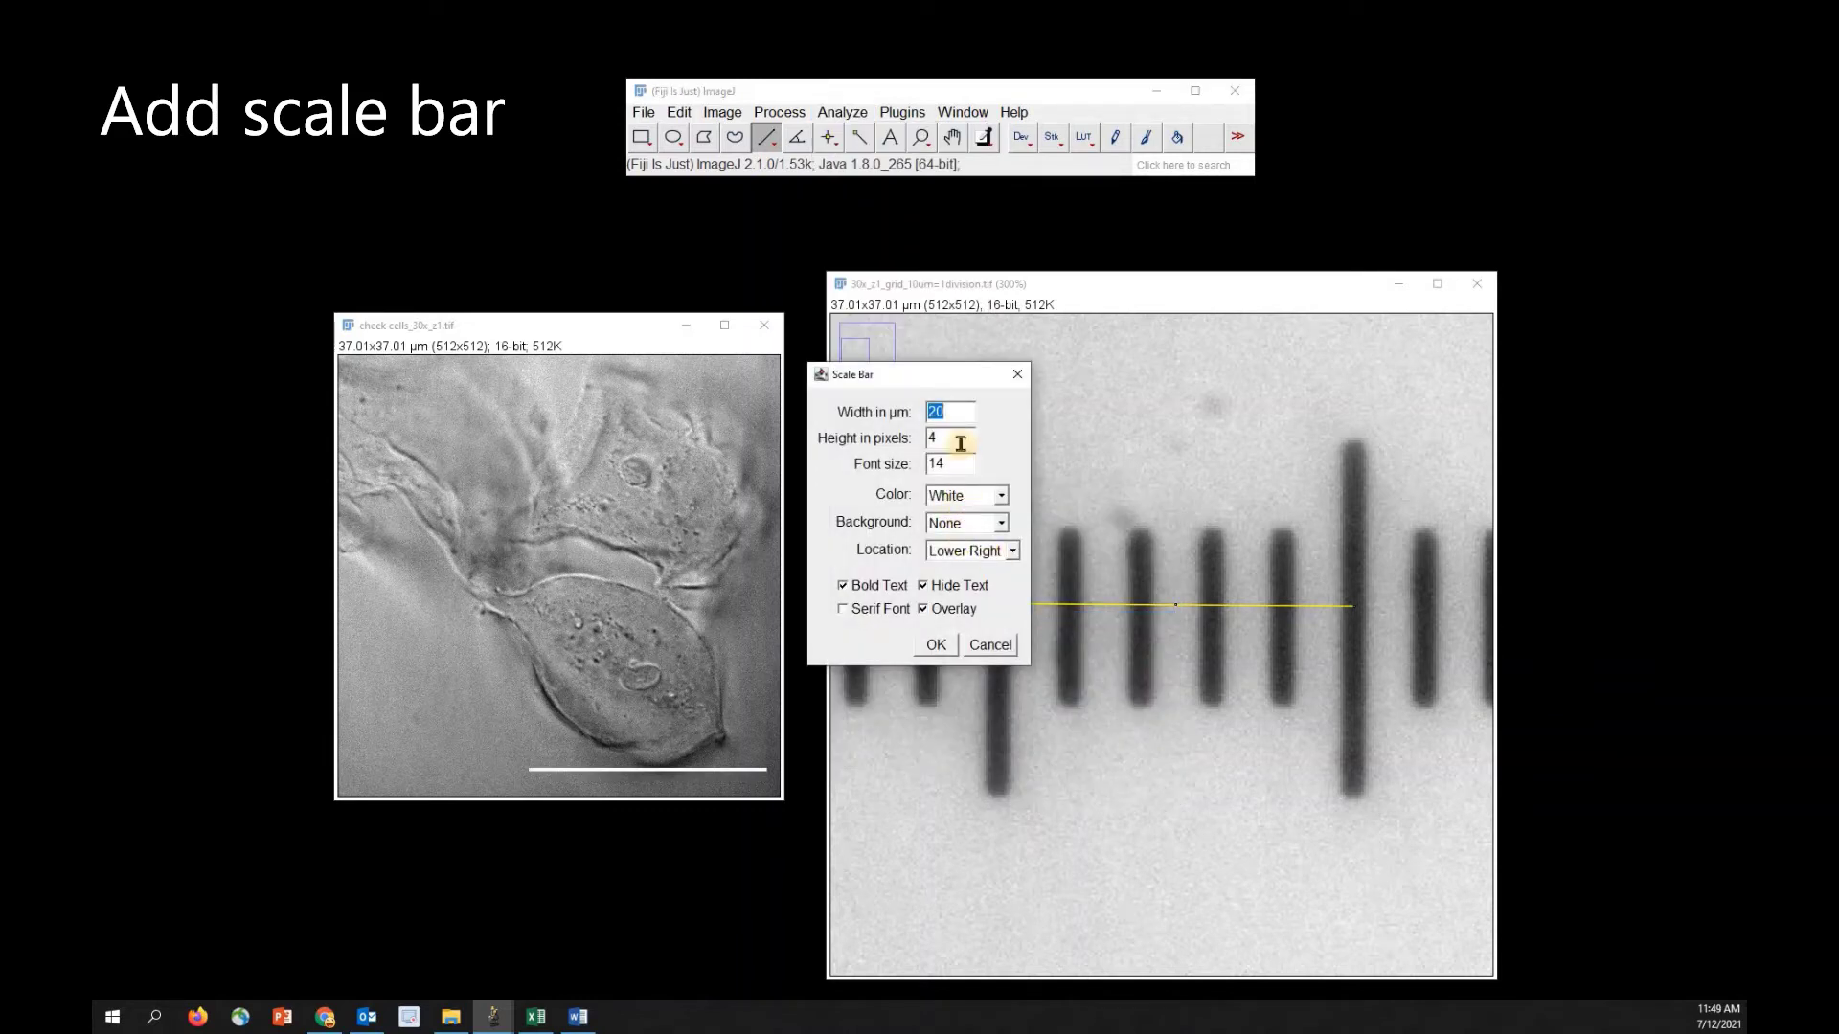
pyautogui.write('1')
pyautogui.click(1014, 552)
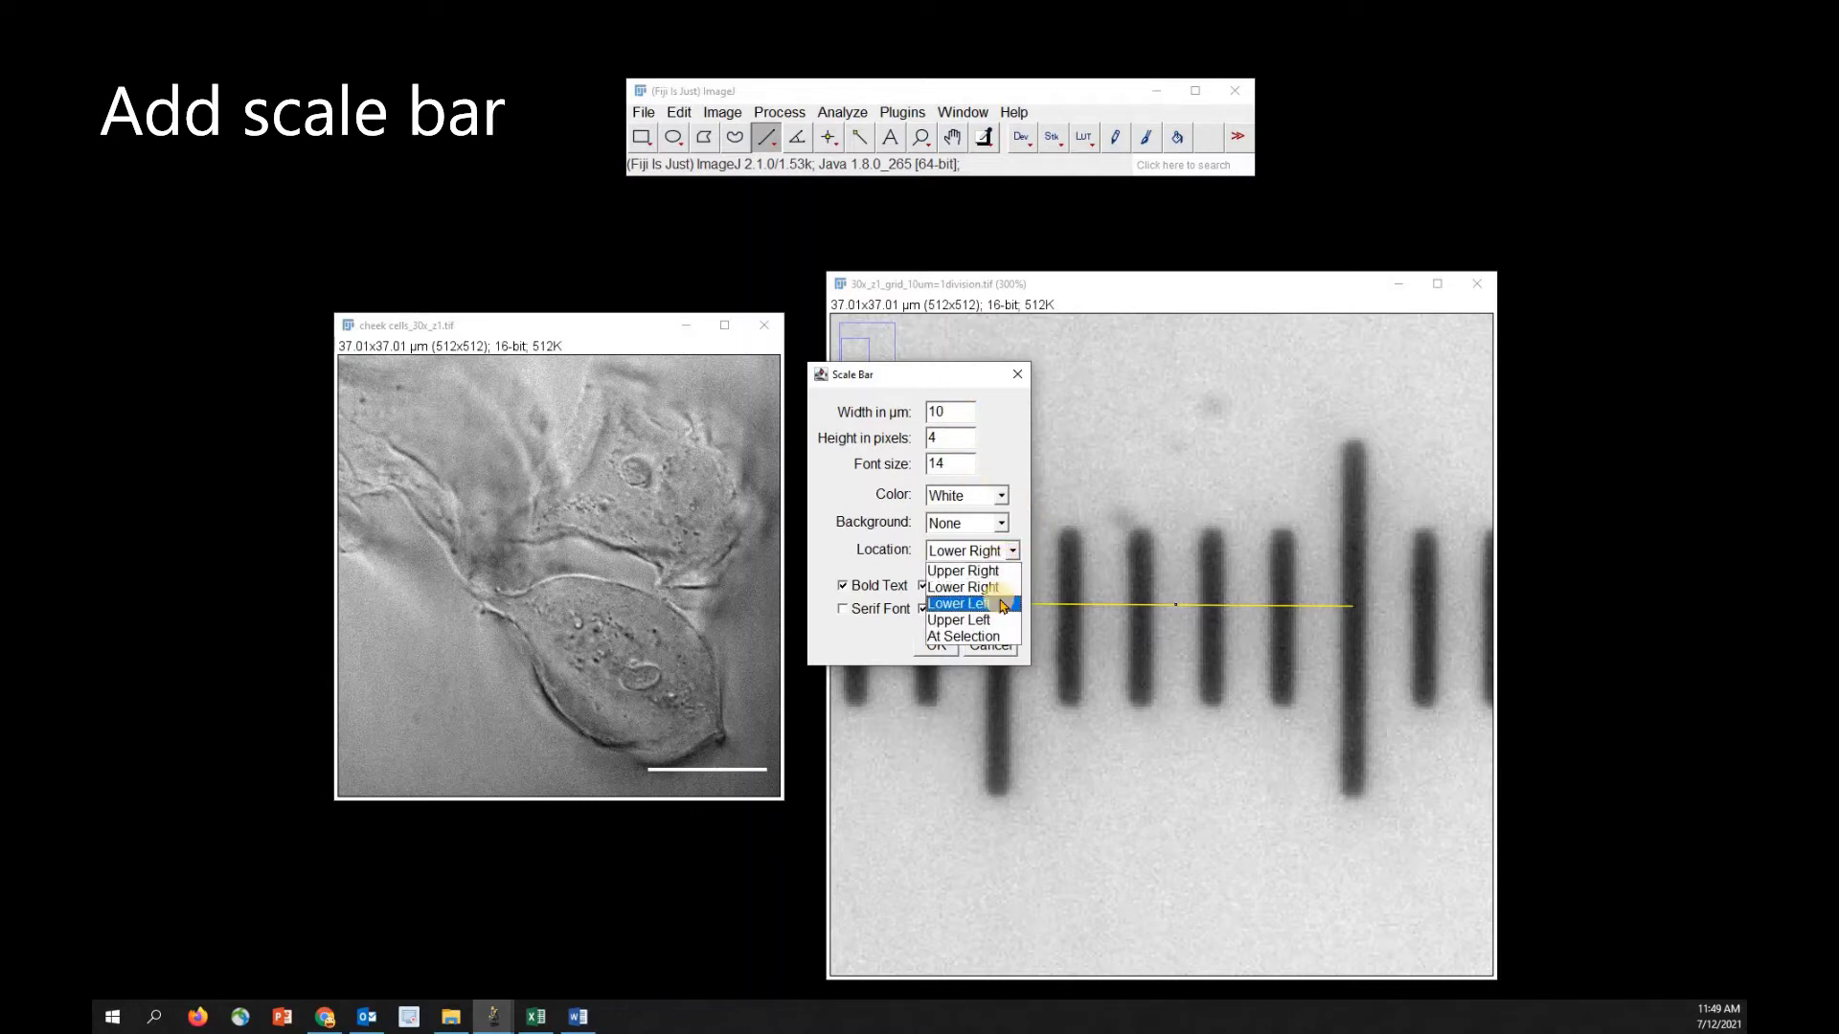
pyautogui.click(1003, 605)
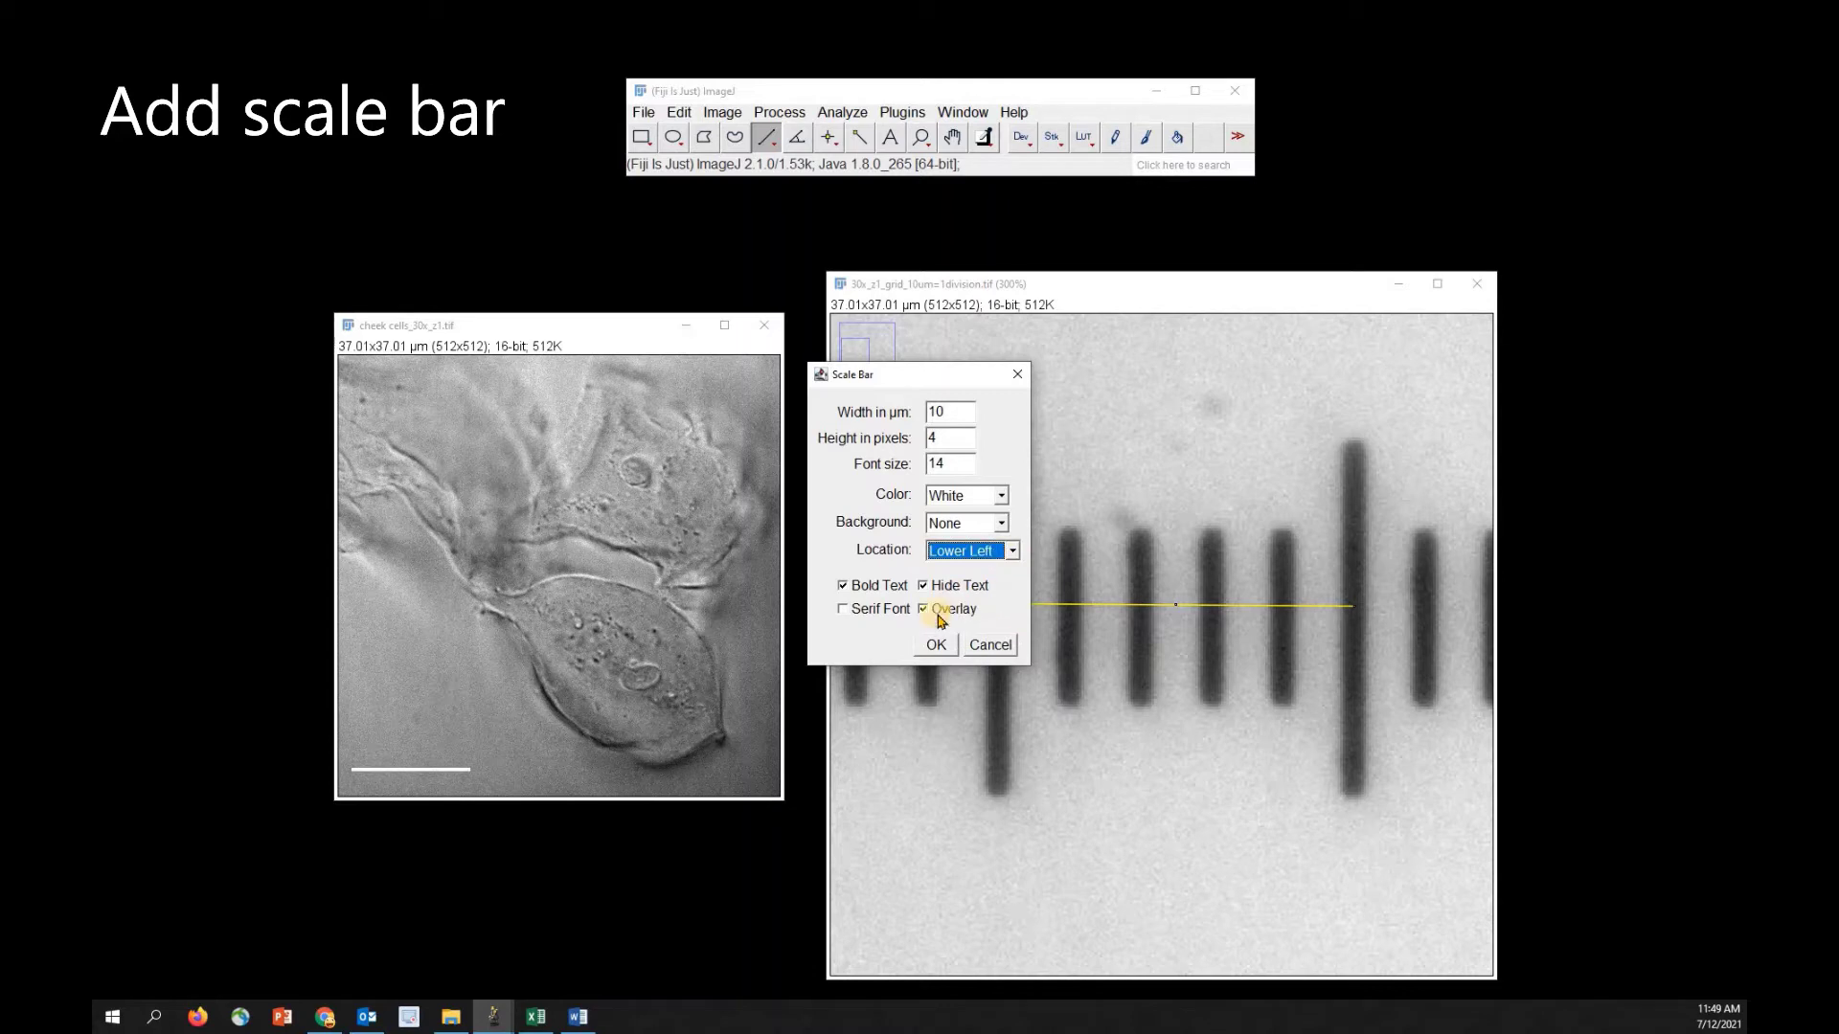
pyautogui.click(923, 587)
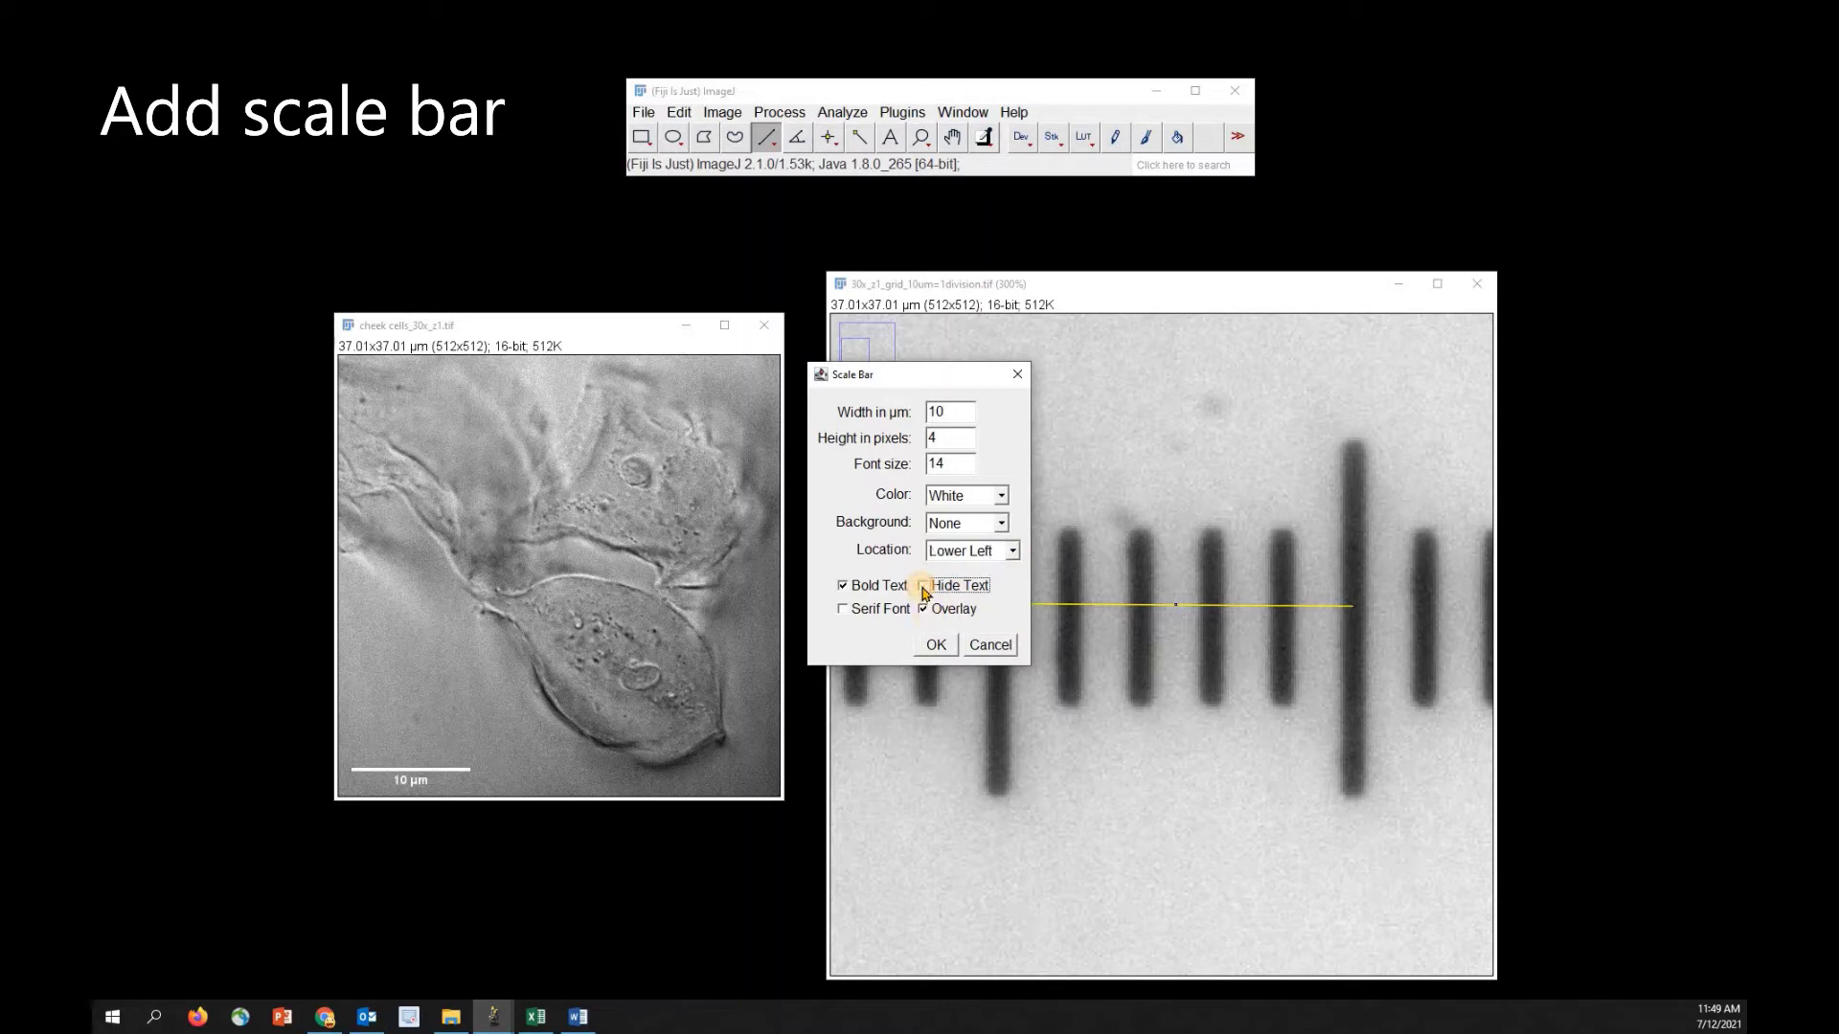
pyautogui.click(933, 648)
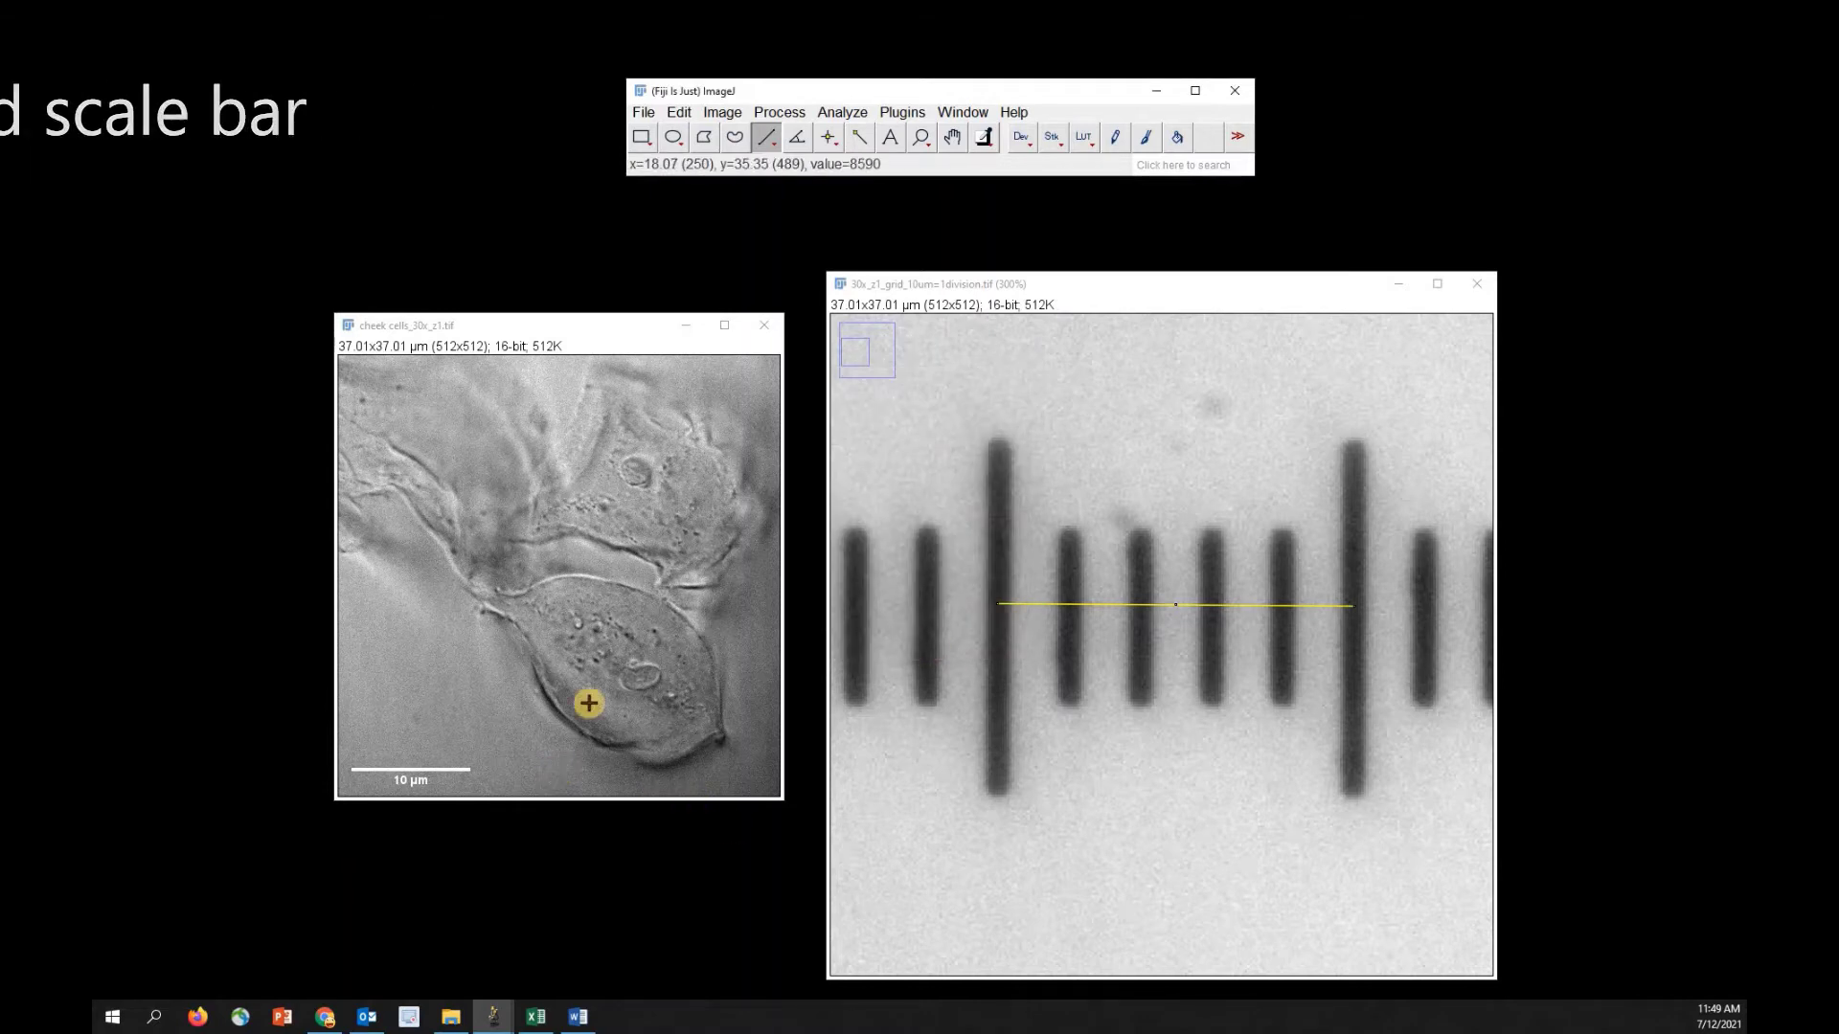
# Step: Close the cheek cell image and the micrometer image, discarding the micrometer image's changes
pyautogui.click(761, 330)
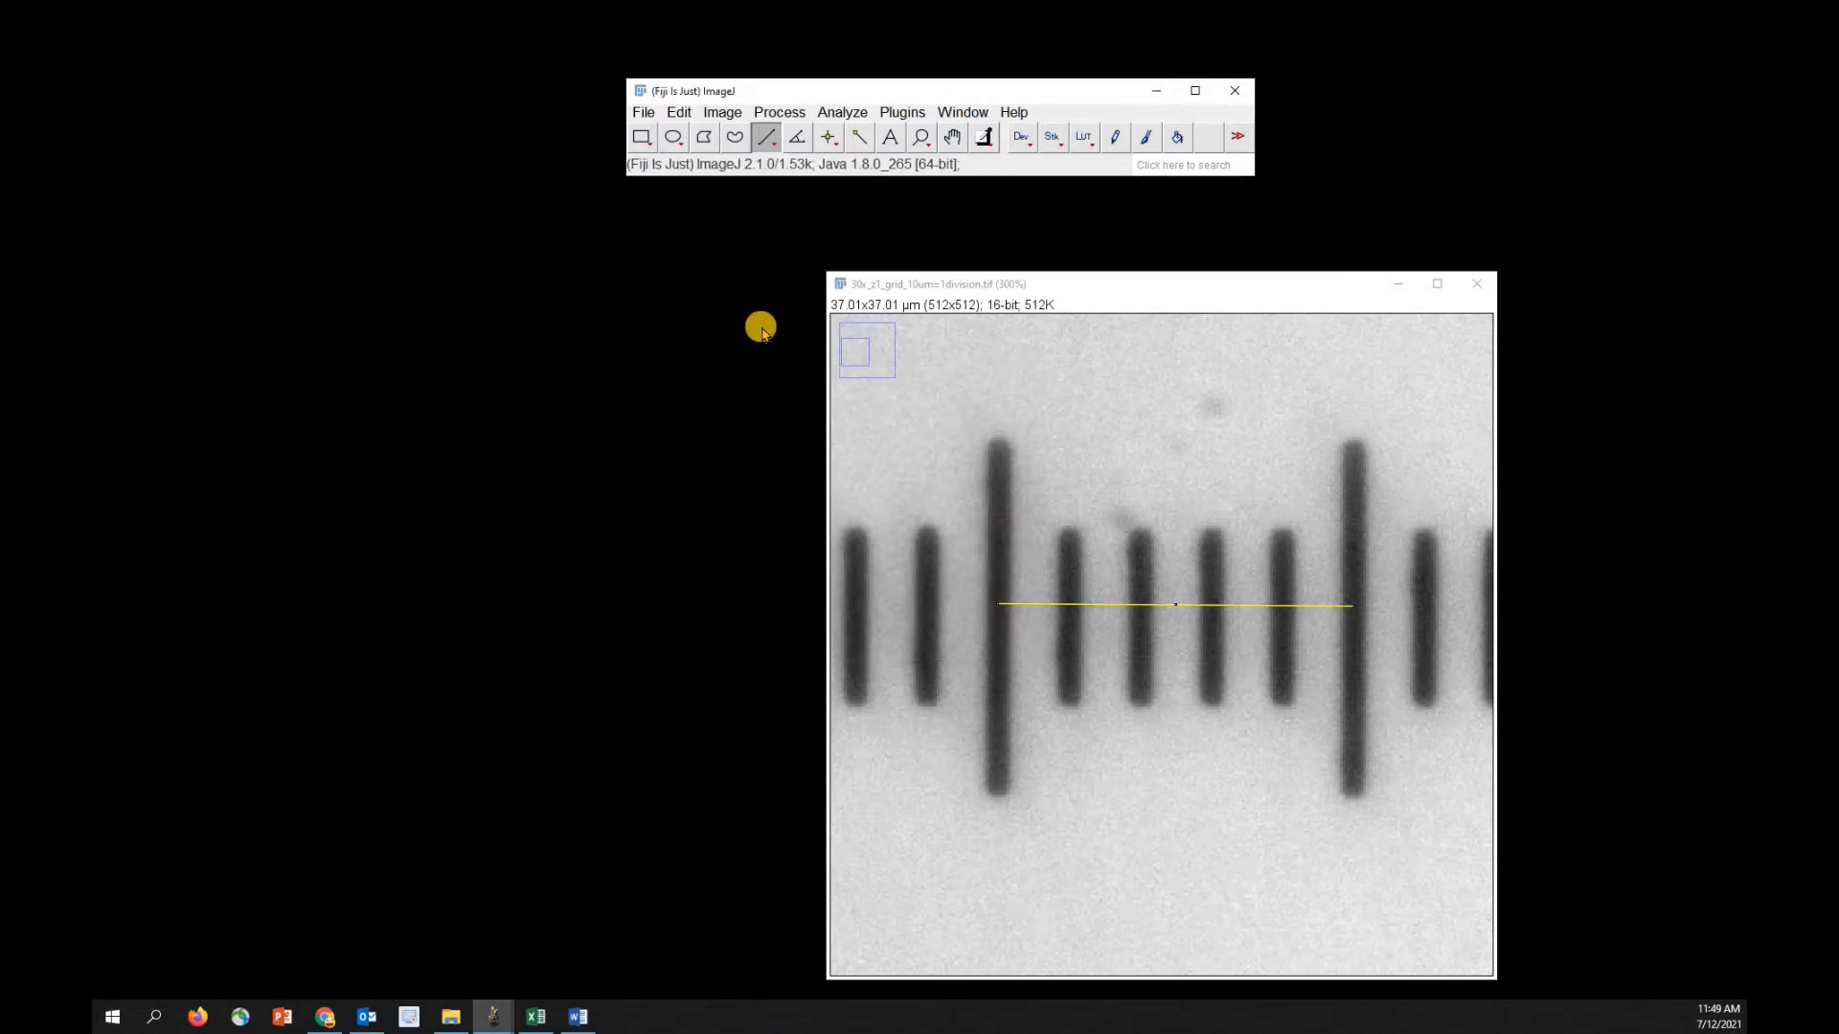
pyautogui.click(1477, 284)
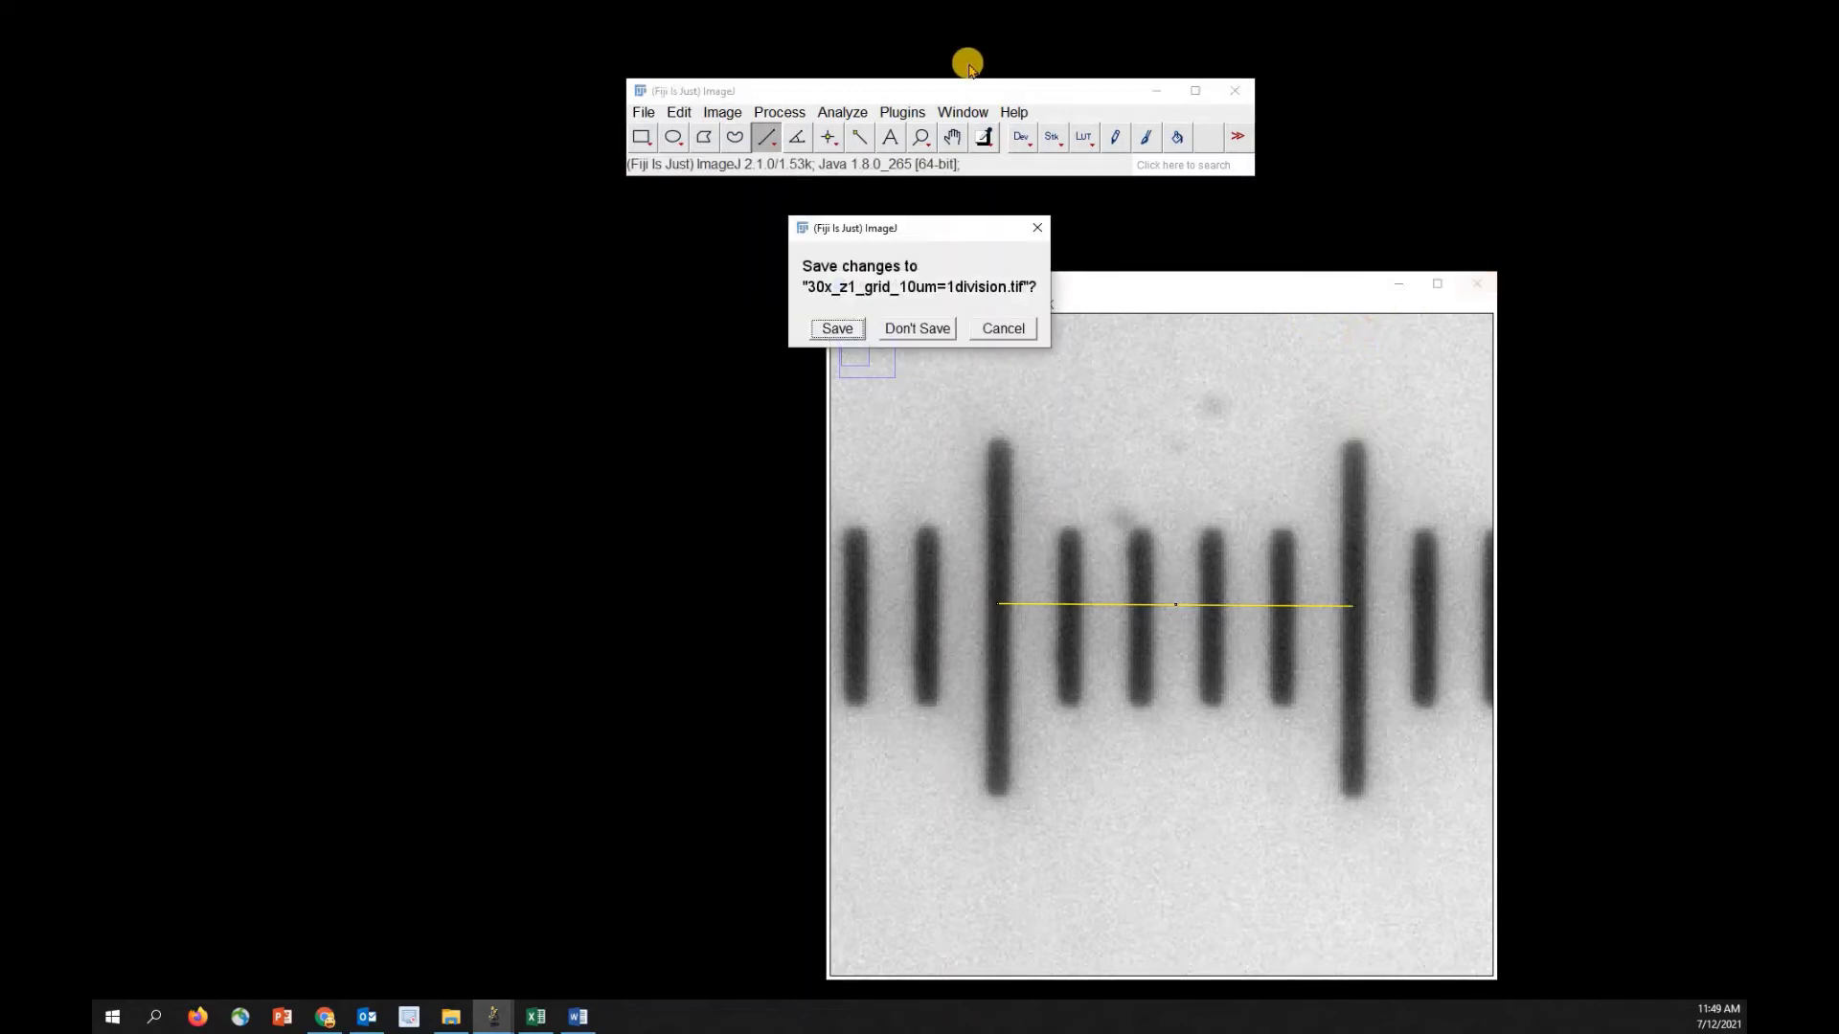
pyautogui.click(907, 330)
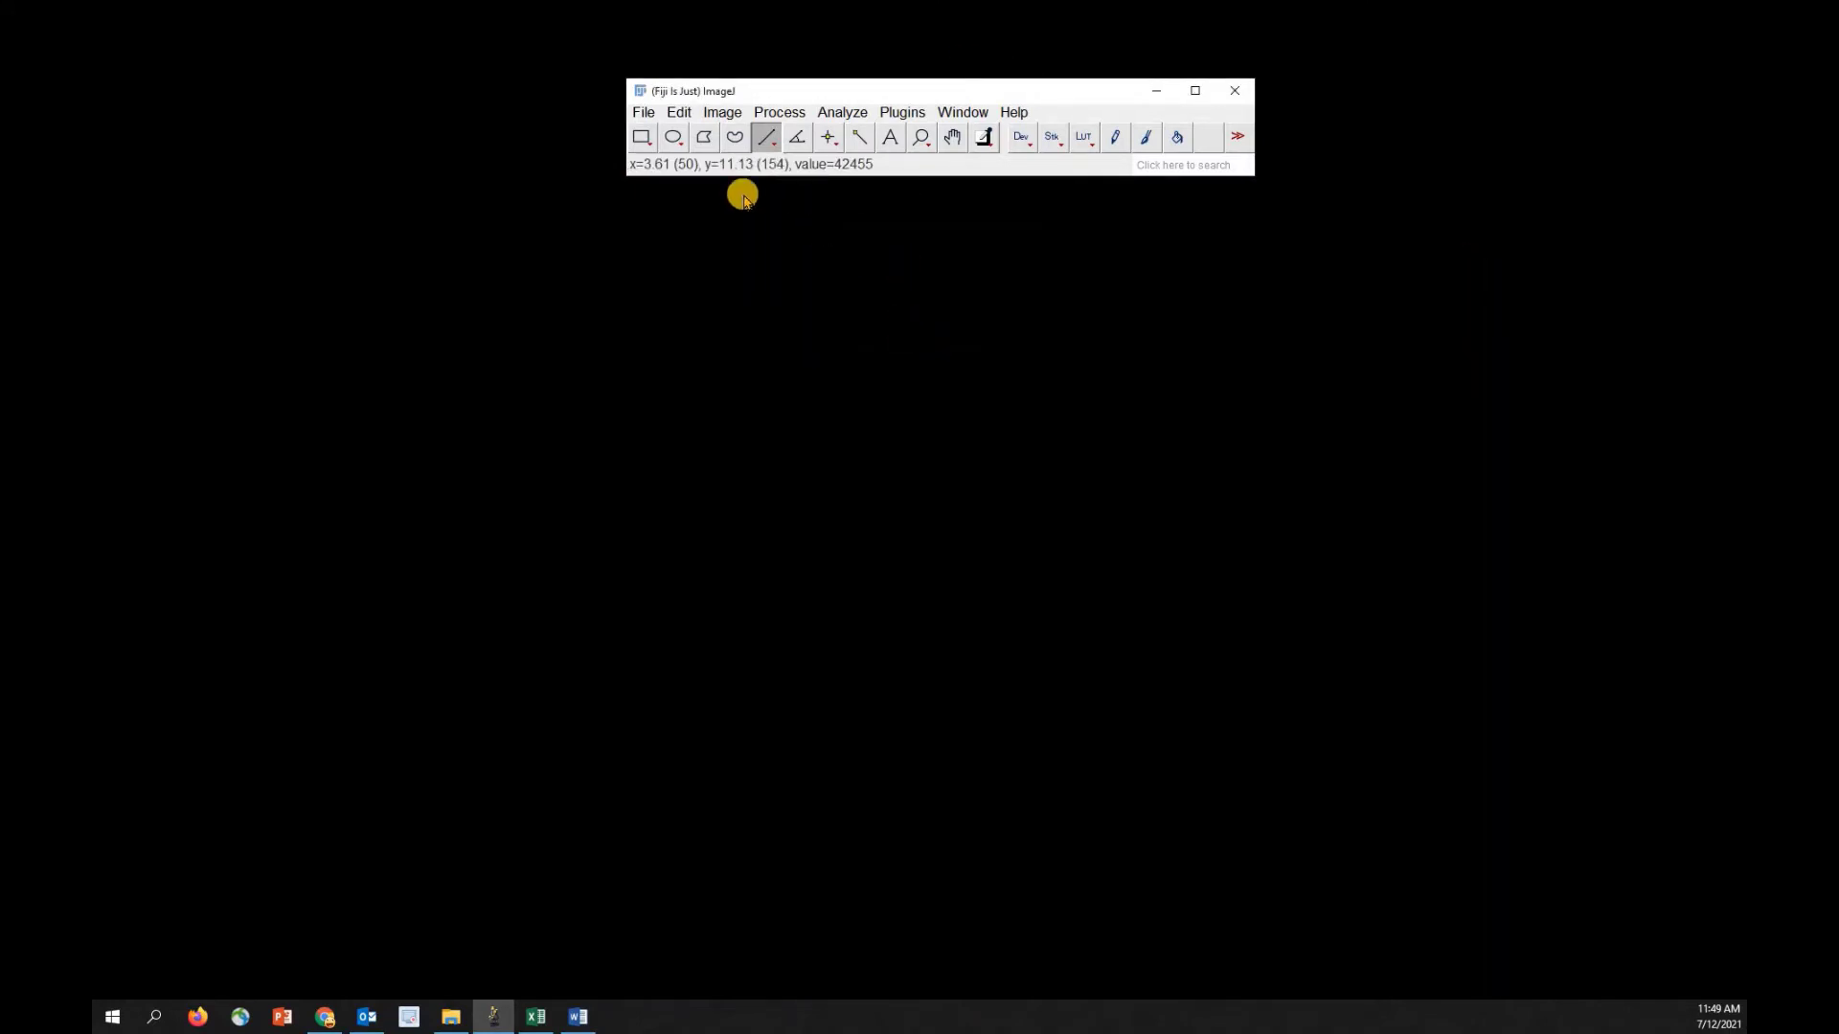
# Step: Open the Leaf sample image
pyautogui.click(642, 112)
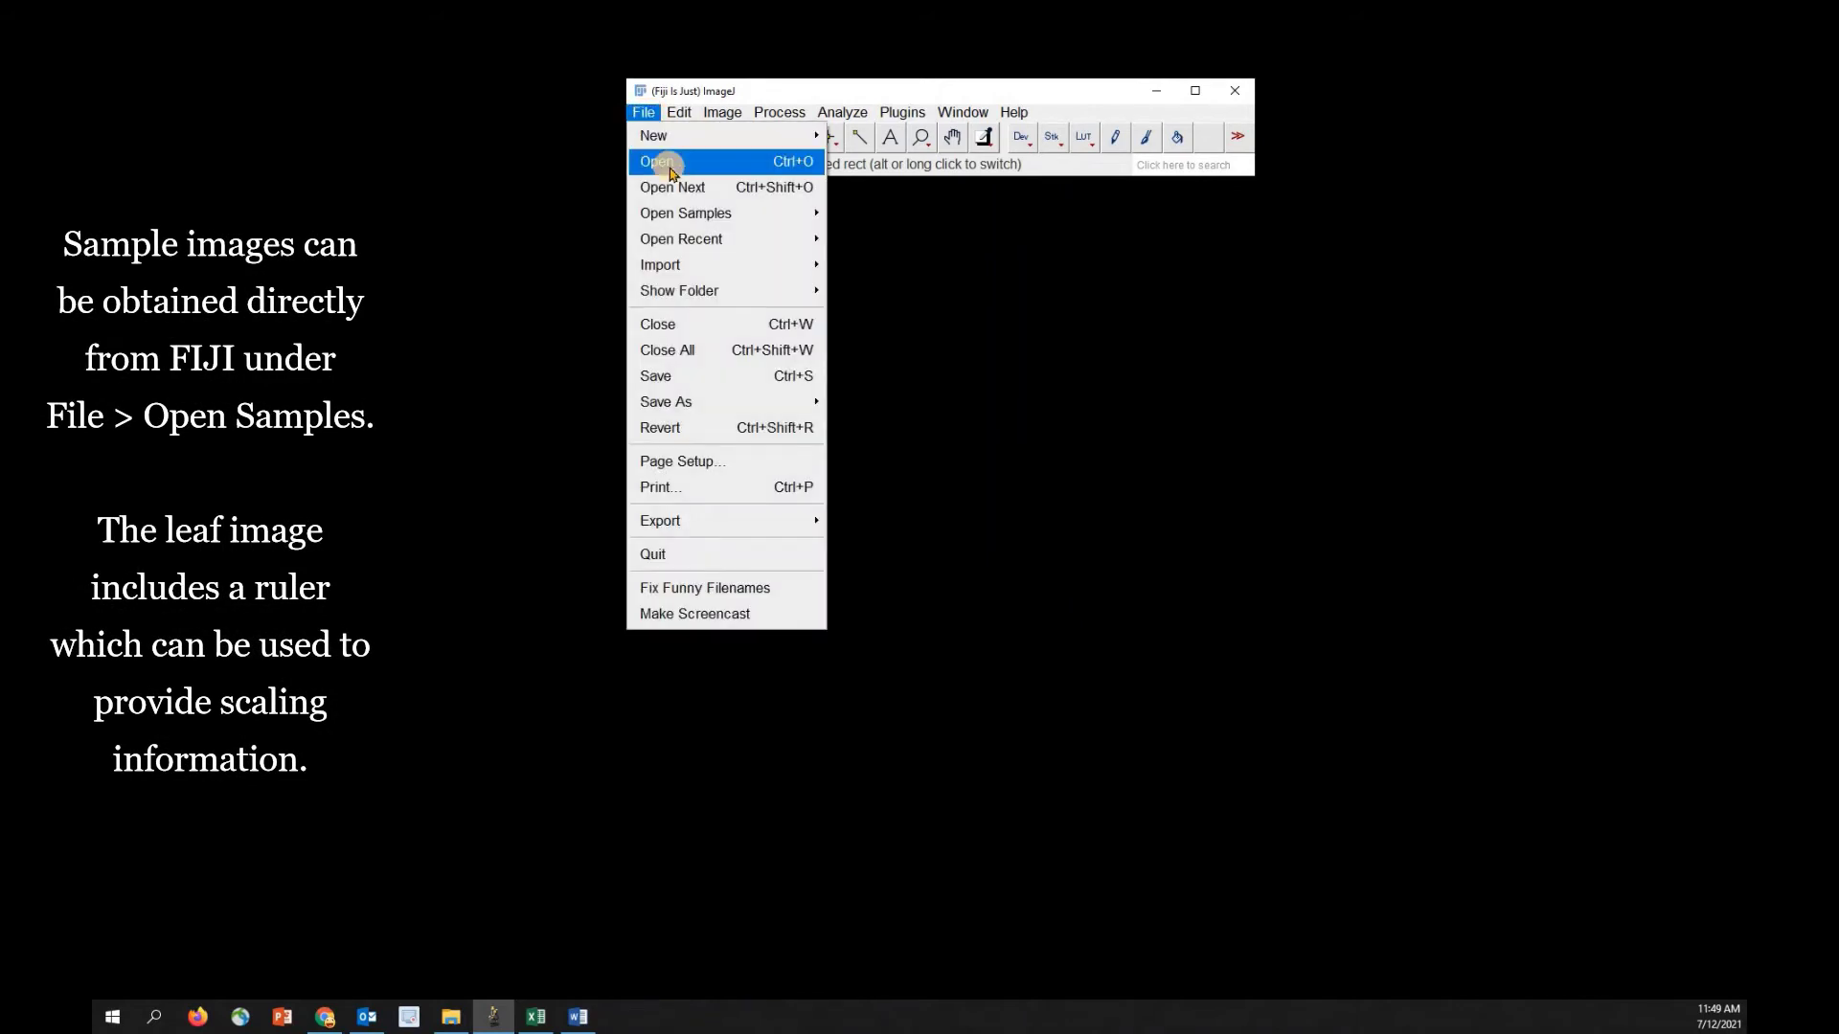
pyautogui.moveTo(675, 213)
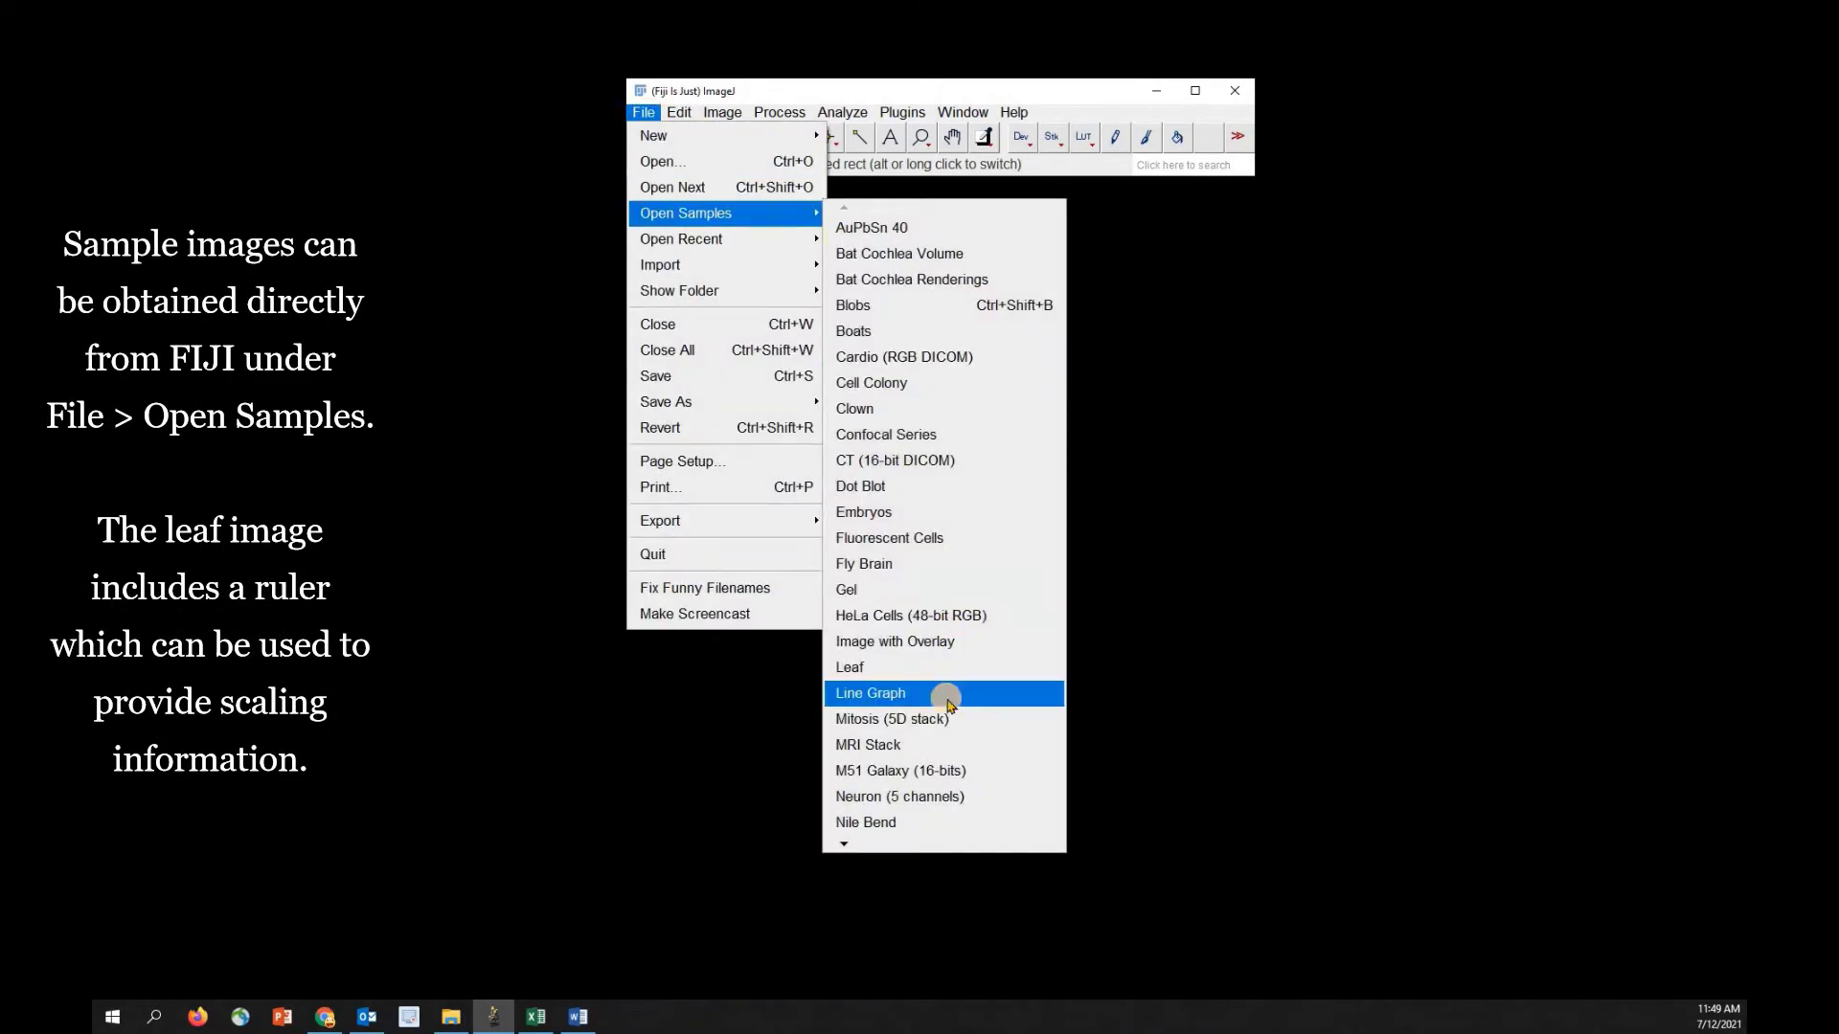
pyautogui.click(918, 667)
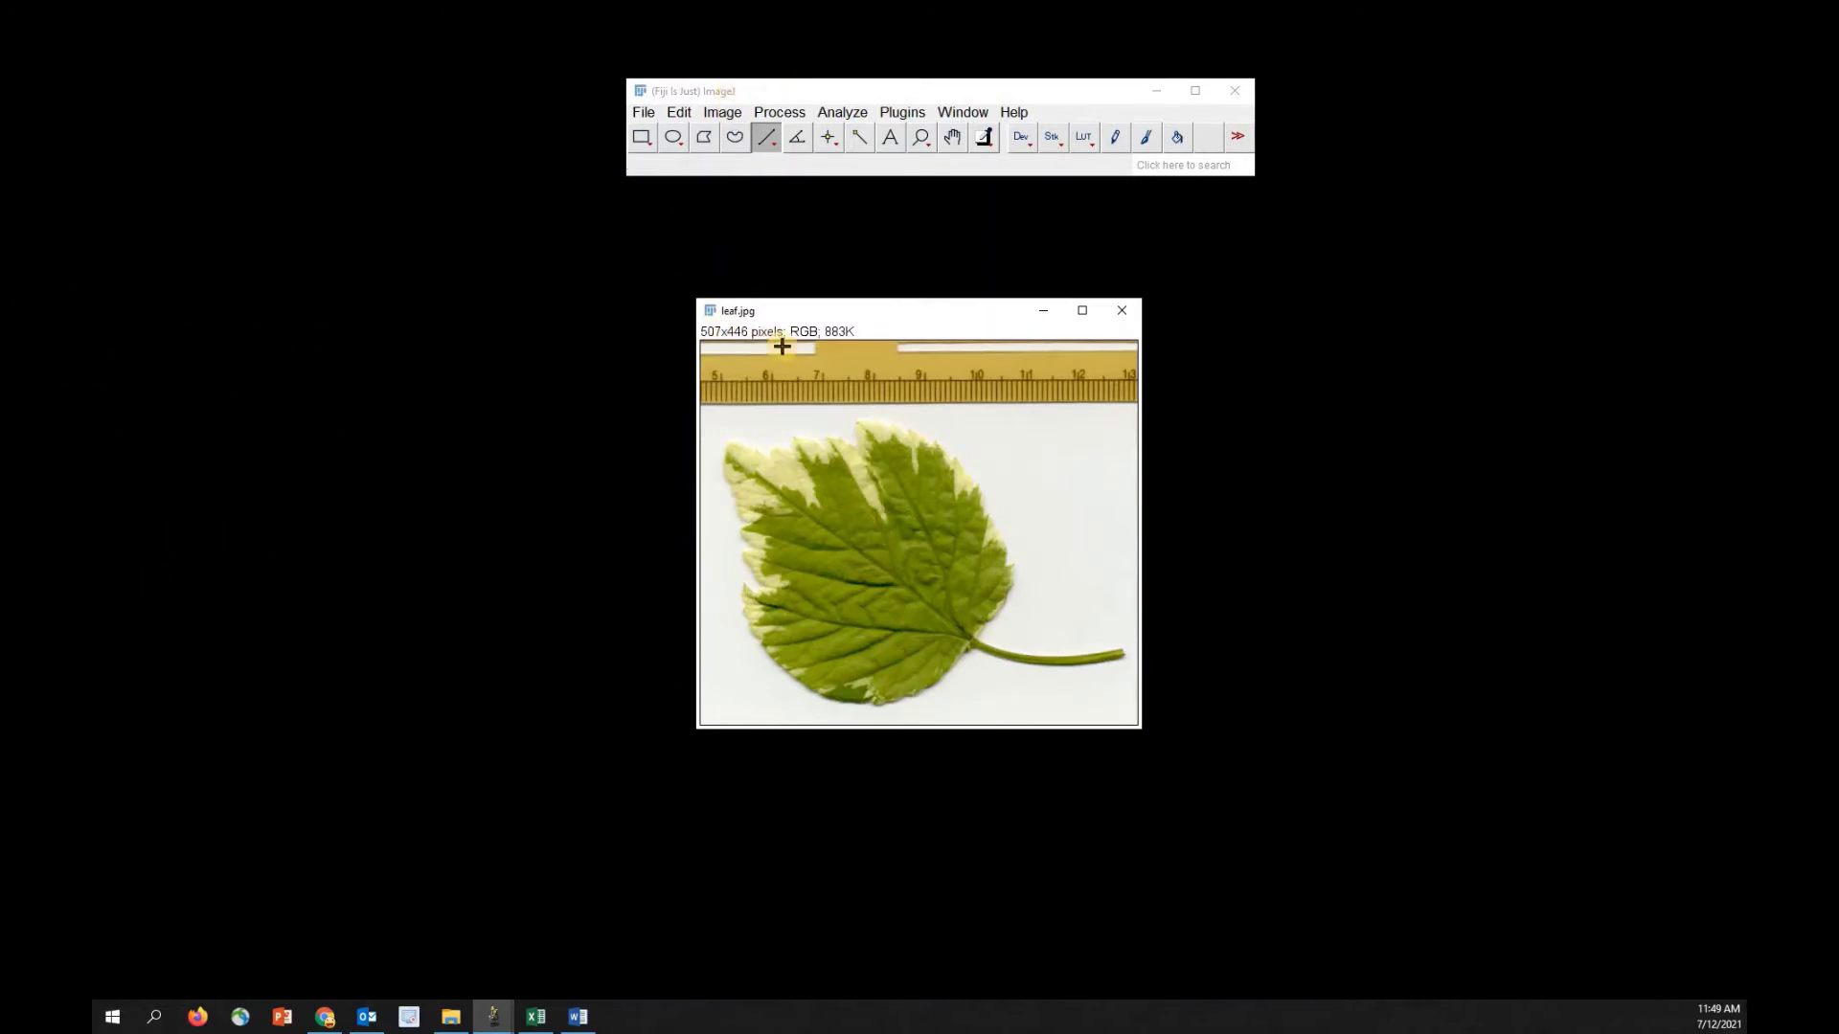
# Step: Duplicate the leaf image under the default title and move the copy aside so the original shows
pyautogui.click(714, 113)
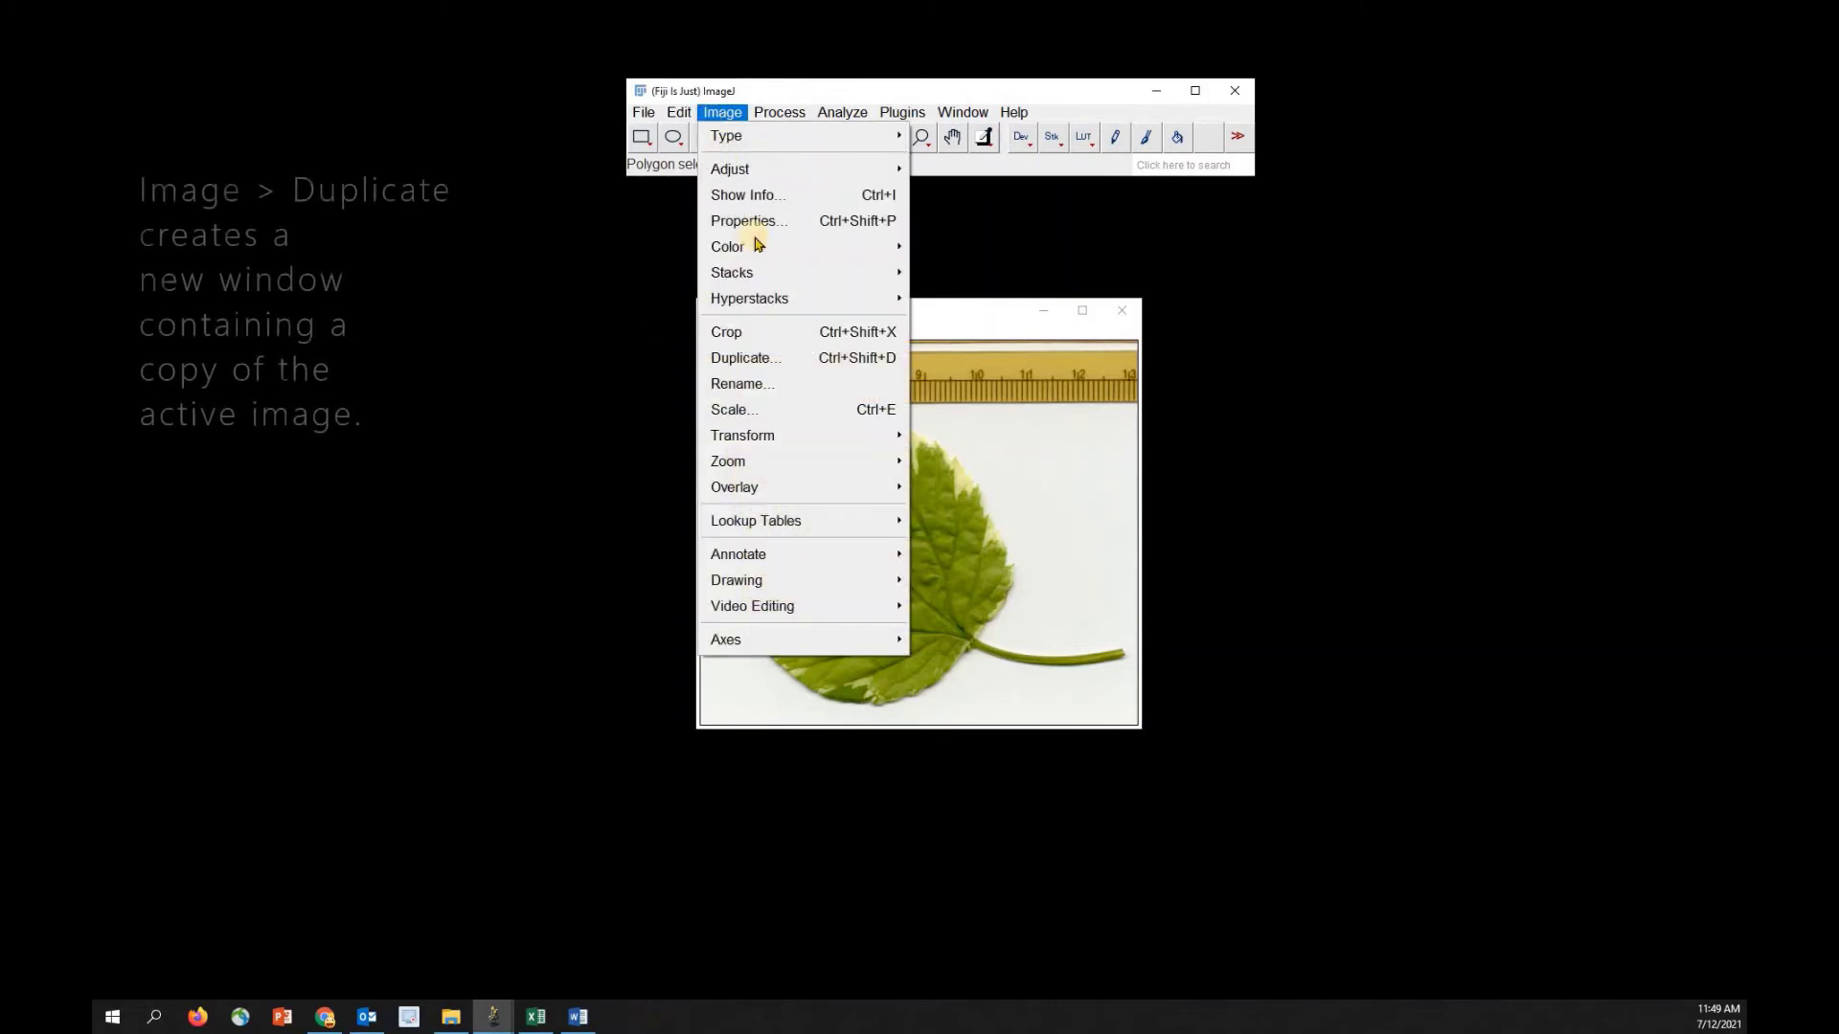
pyautogui.click(785, 360)
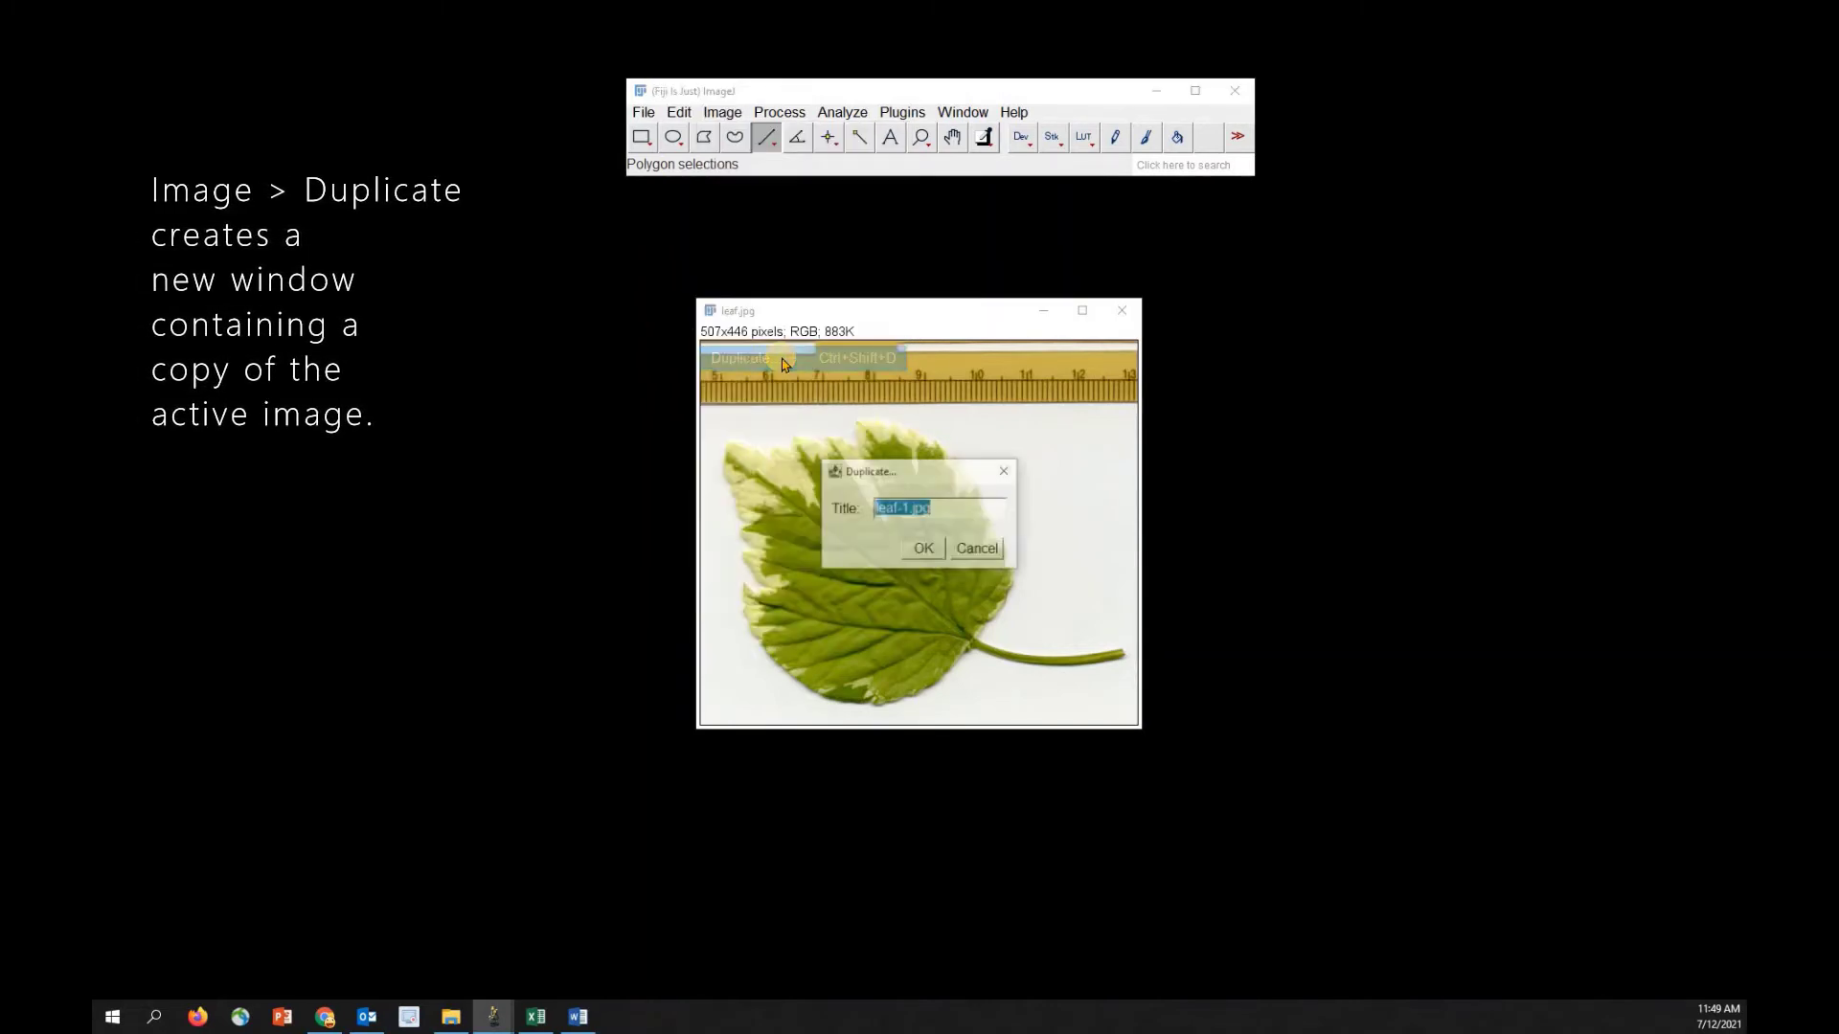
pyautogui.click(917, 550)
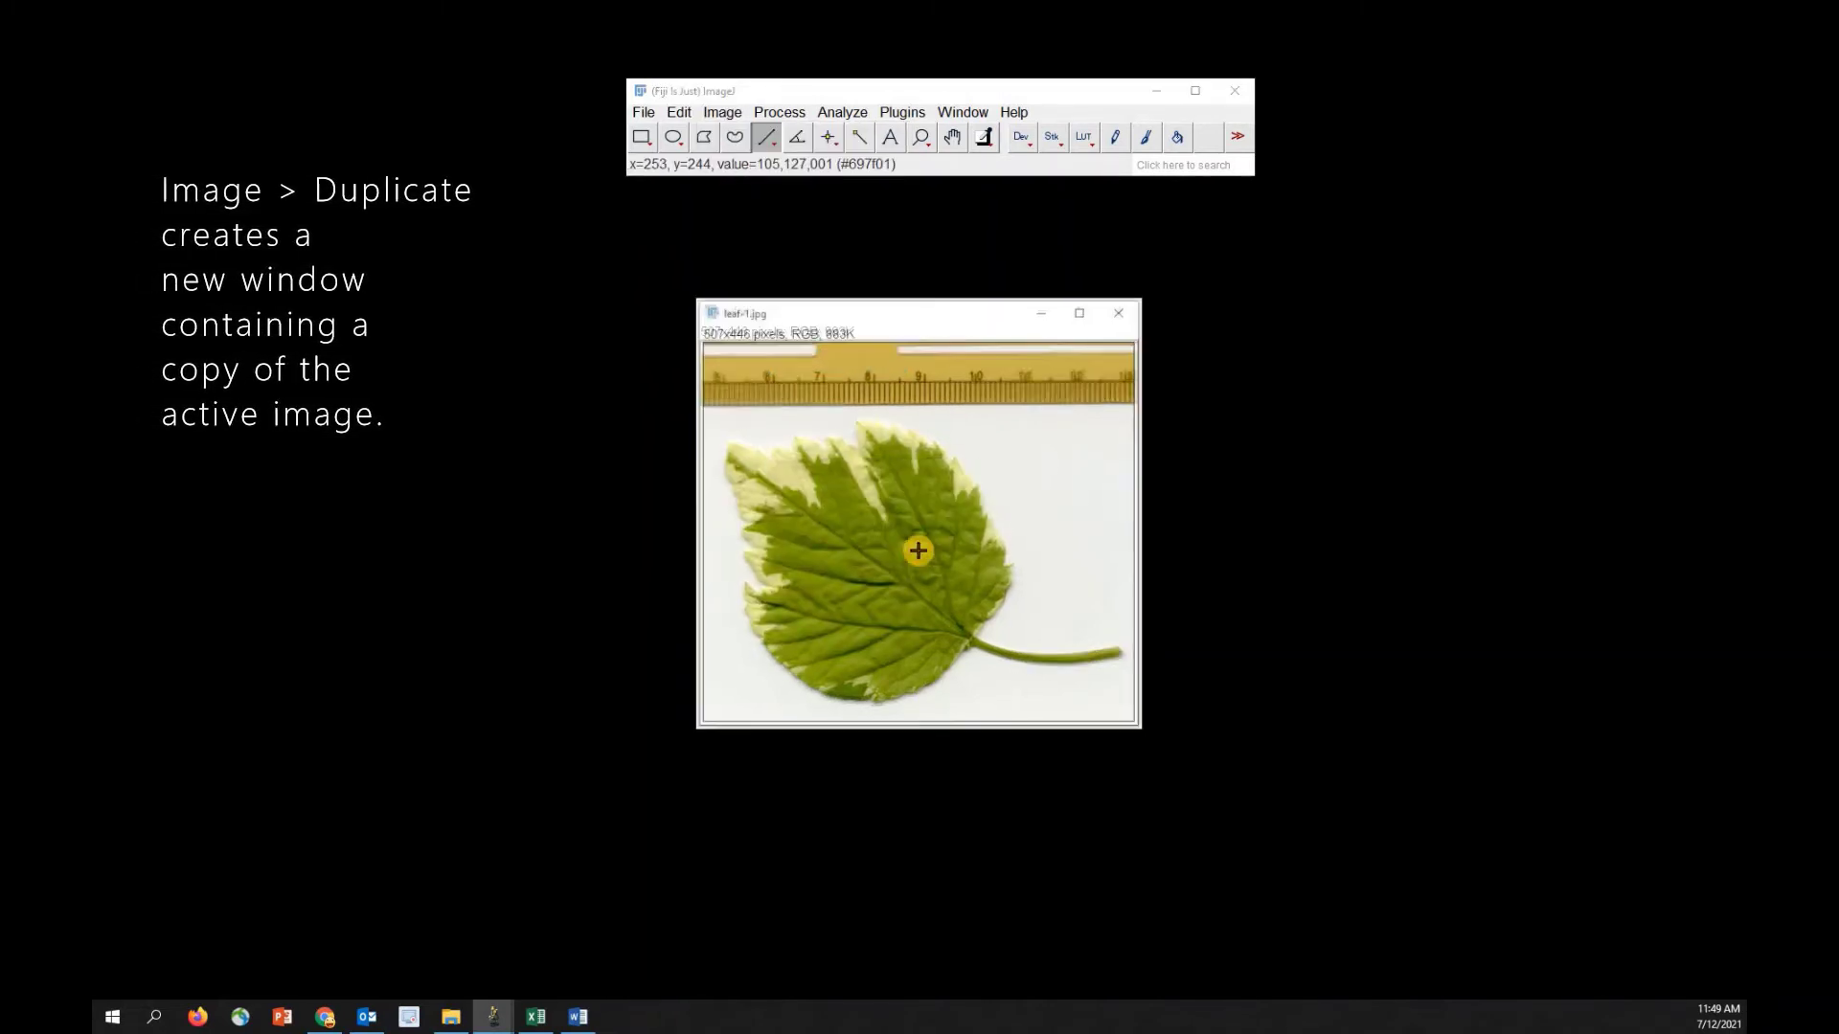
pyautogui.moveTo(817, 319); pyautogui.dragTo(469, 348)
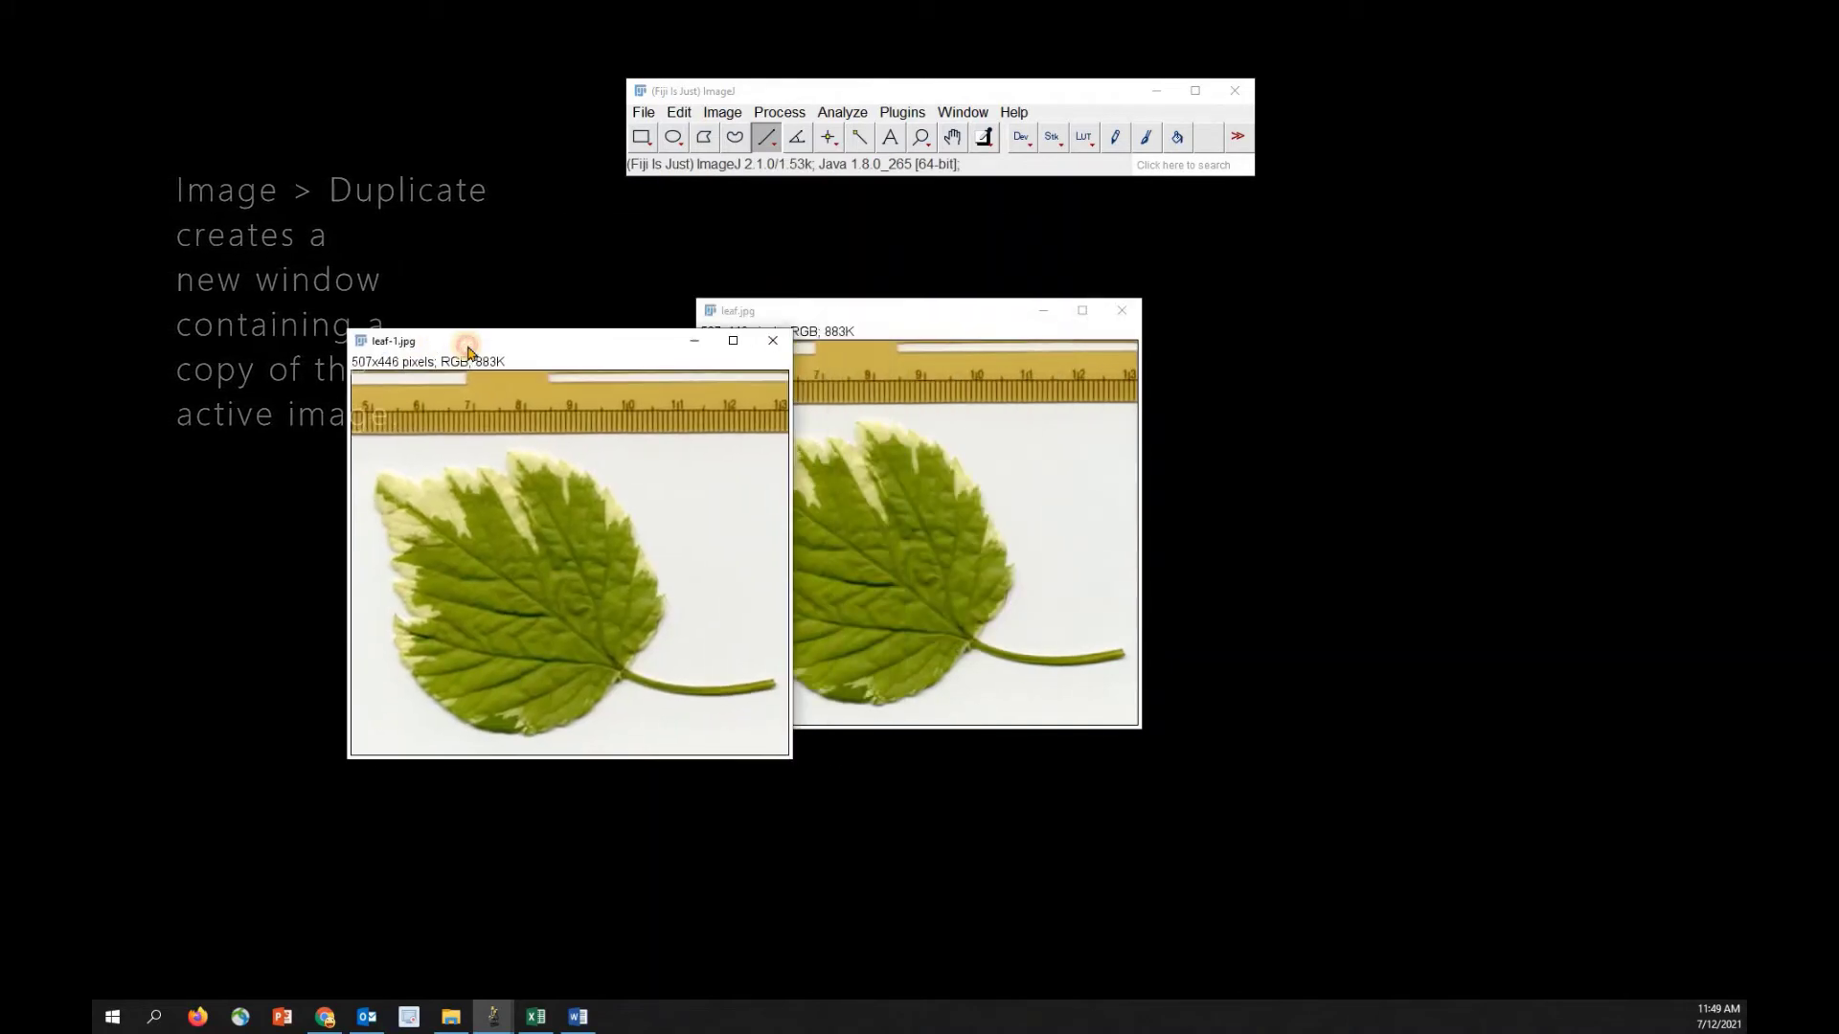
# Step: Draw a straight line selection about 59.5 pixels long between the ruler's 7 and 8 marks in the duplicate leaf image
pyautogui.click(920, 140)
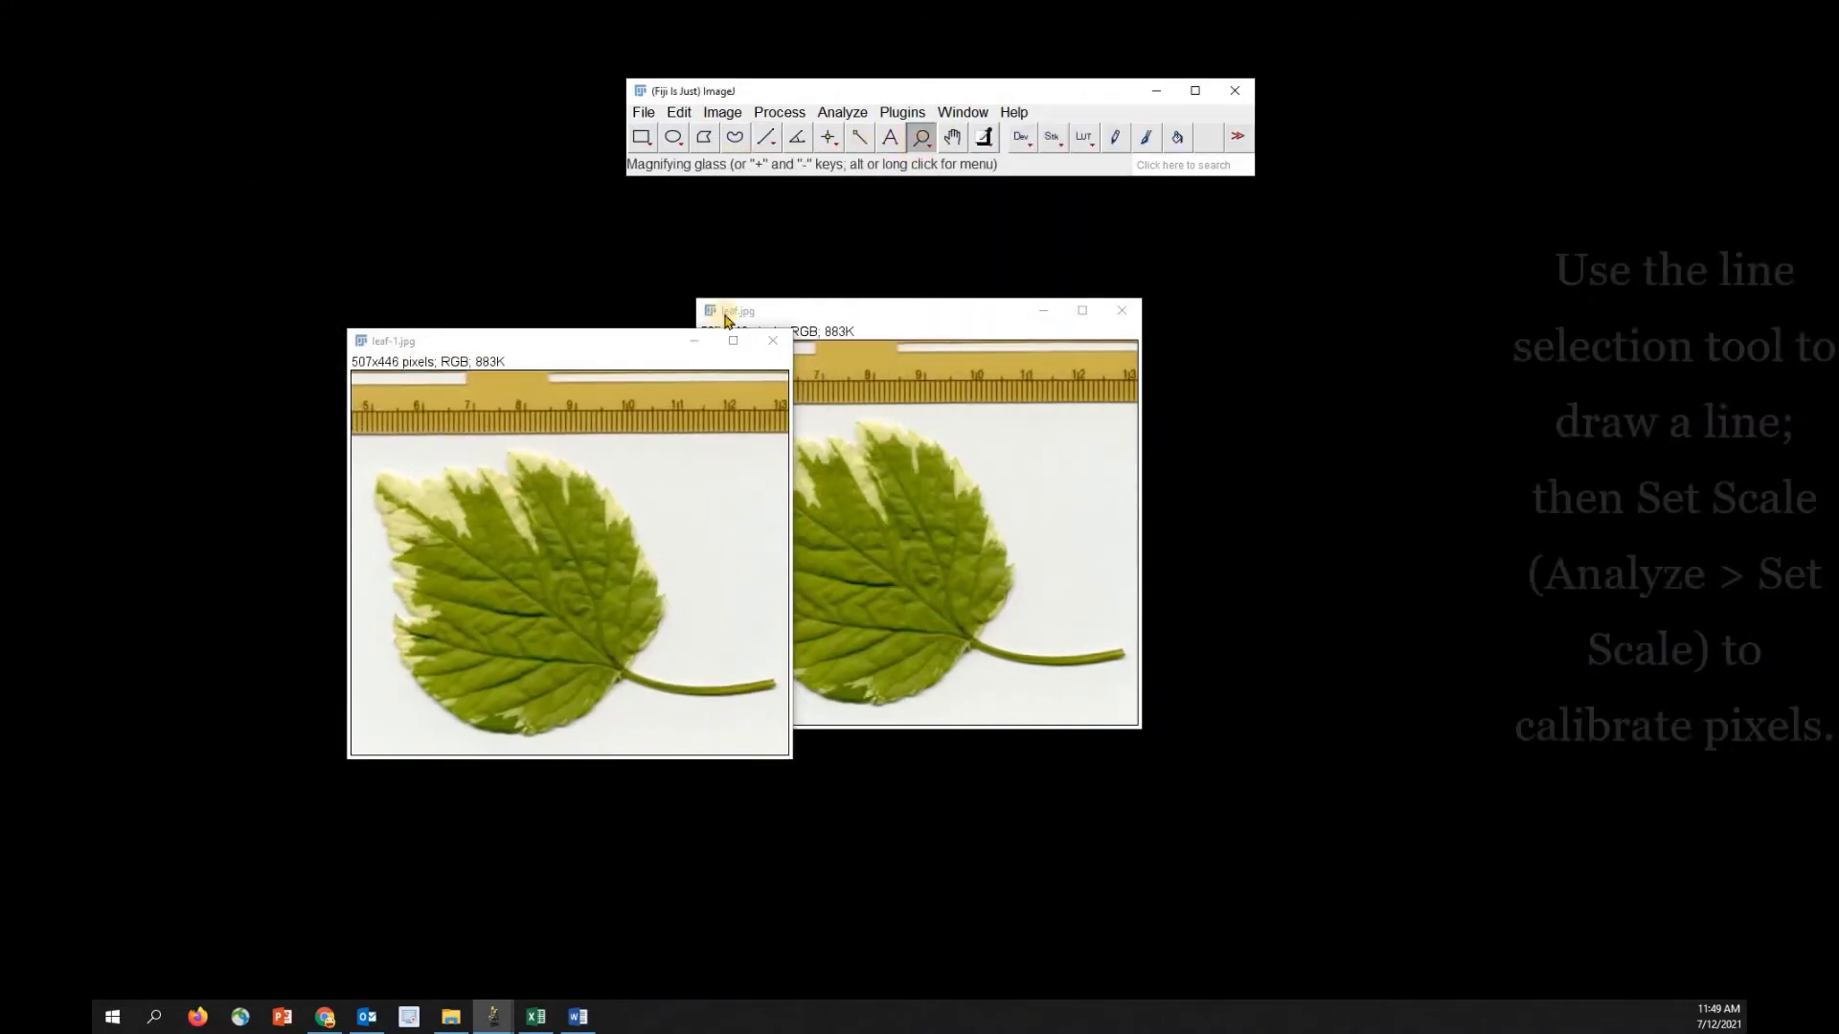
pyautogui.click(548, 411)
pyautogui.click(604, 443)
pyautogui.click(691, 484)
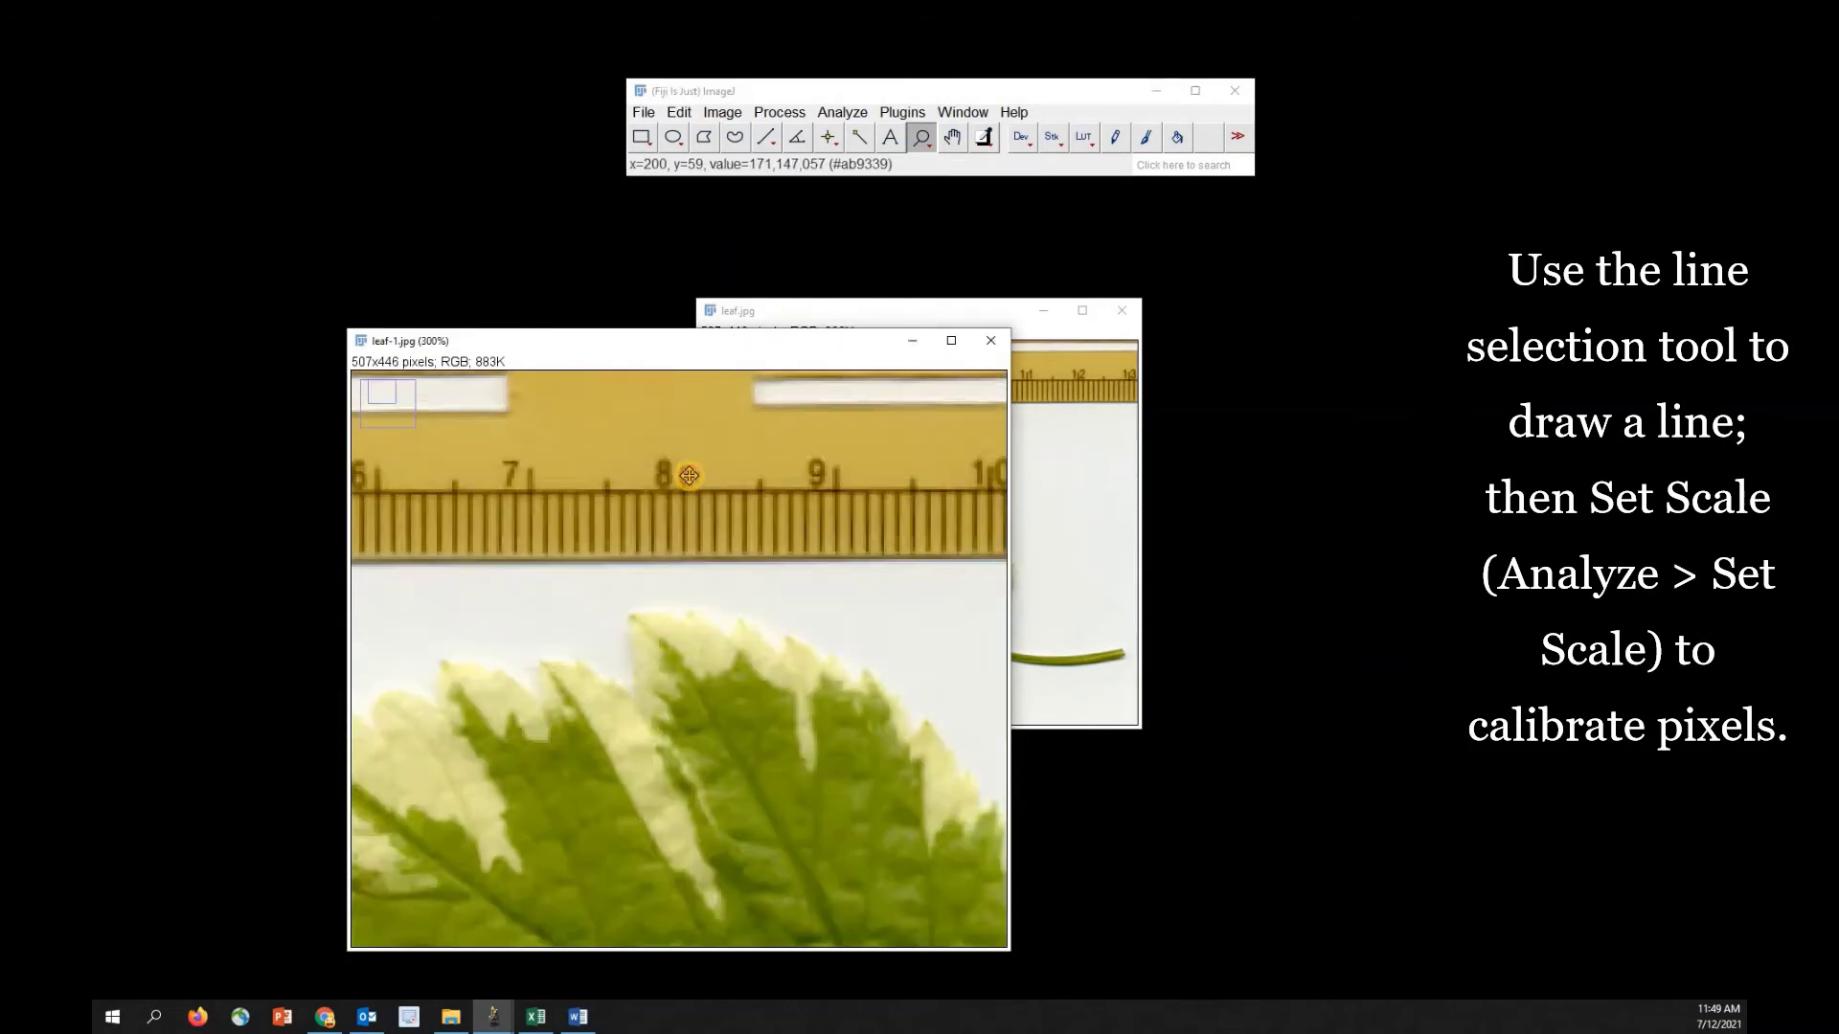
pyautogui.click(691, 491)
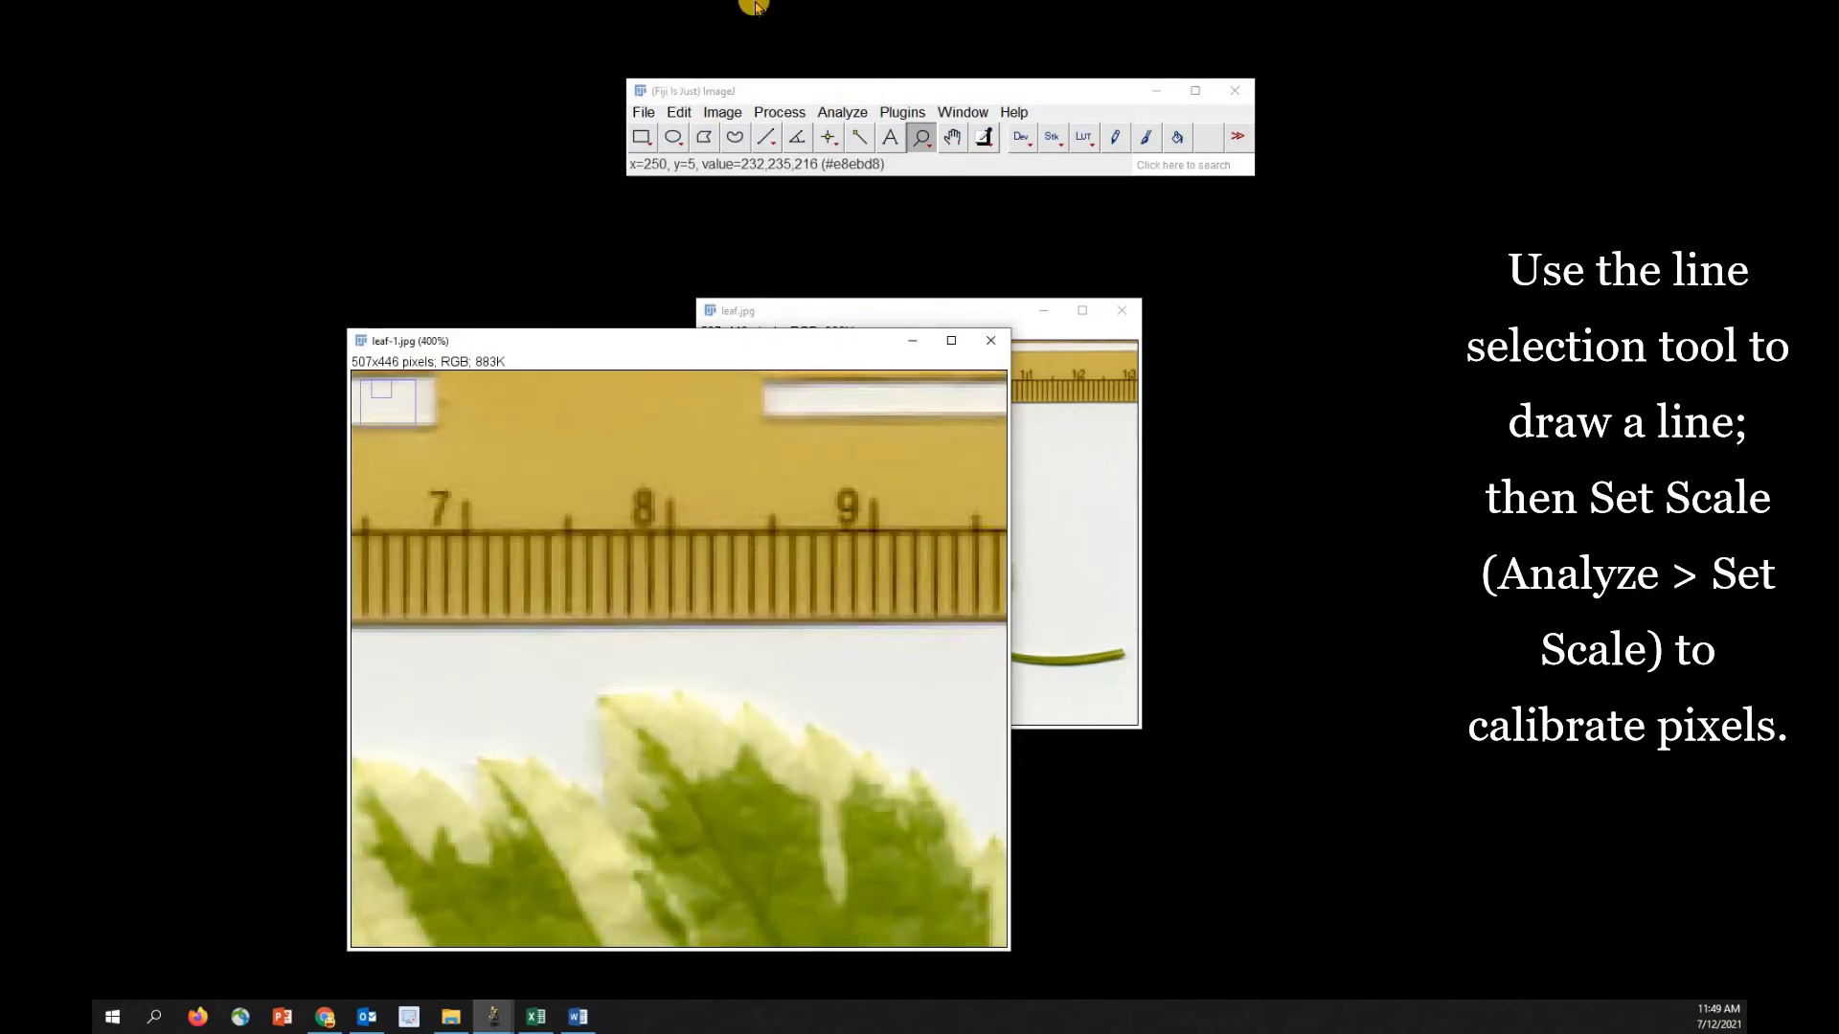
pyautogui.click(765, 137)
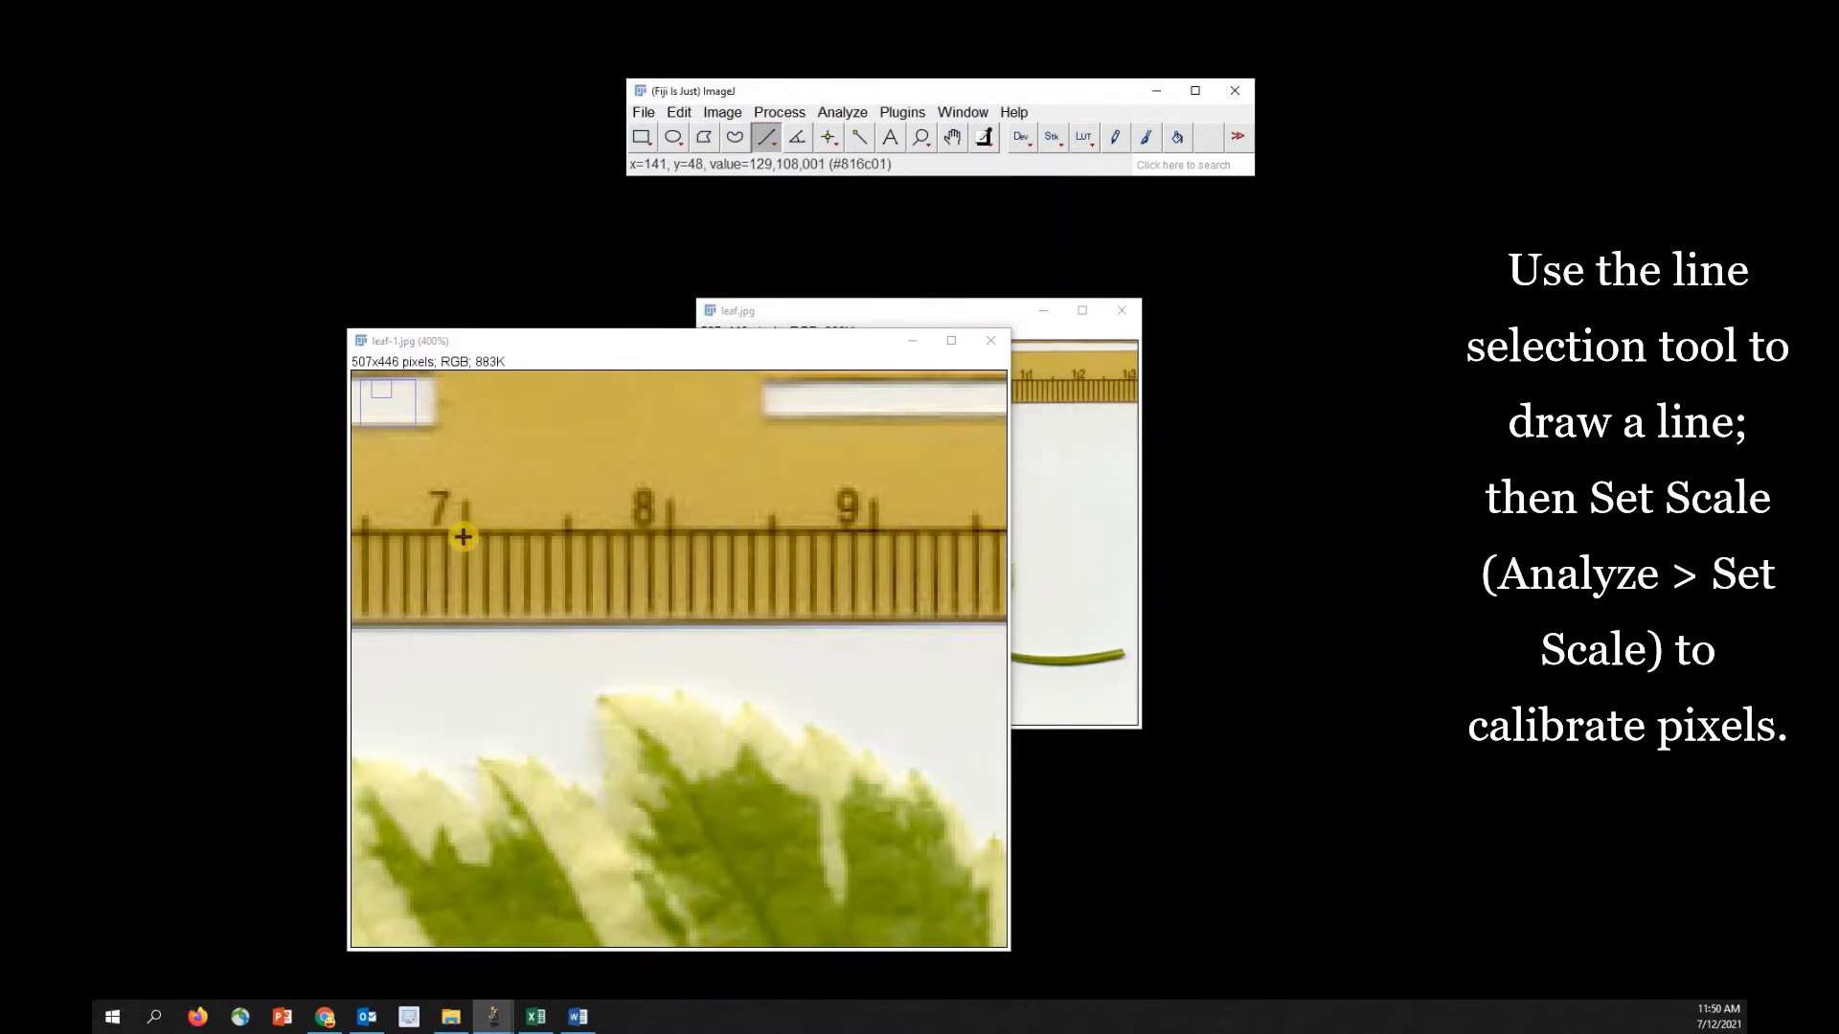
pyautogui.moveTo(465, 536); pyautogui.dragTo(671, 533)
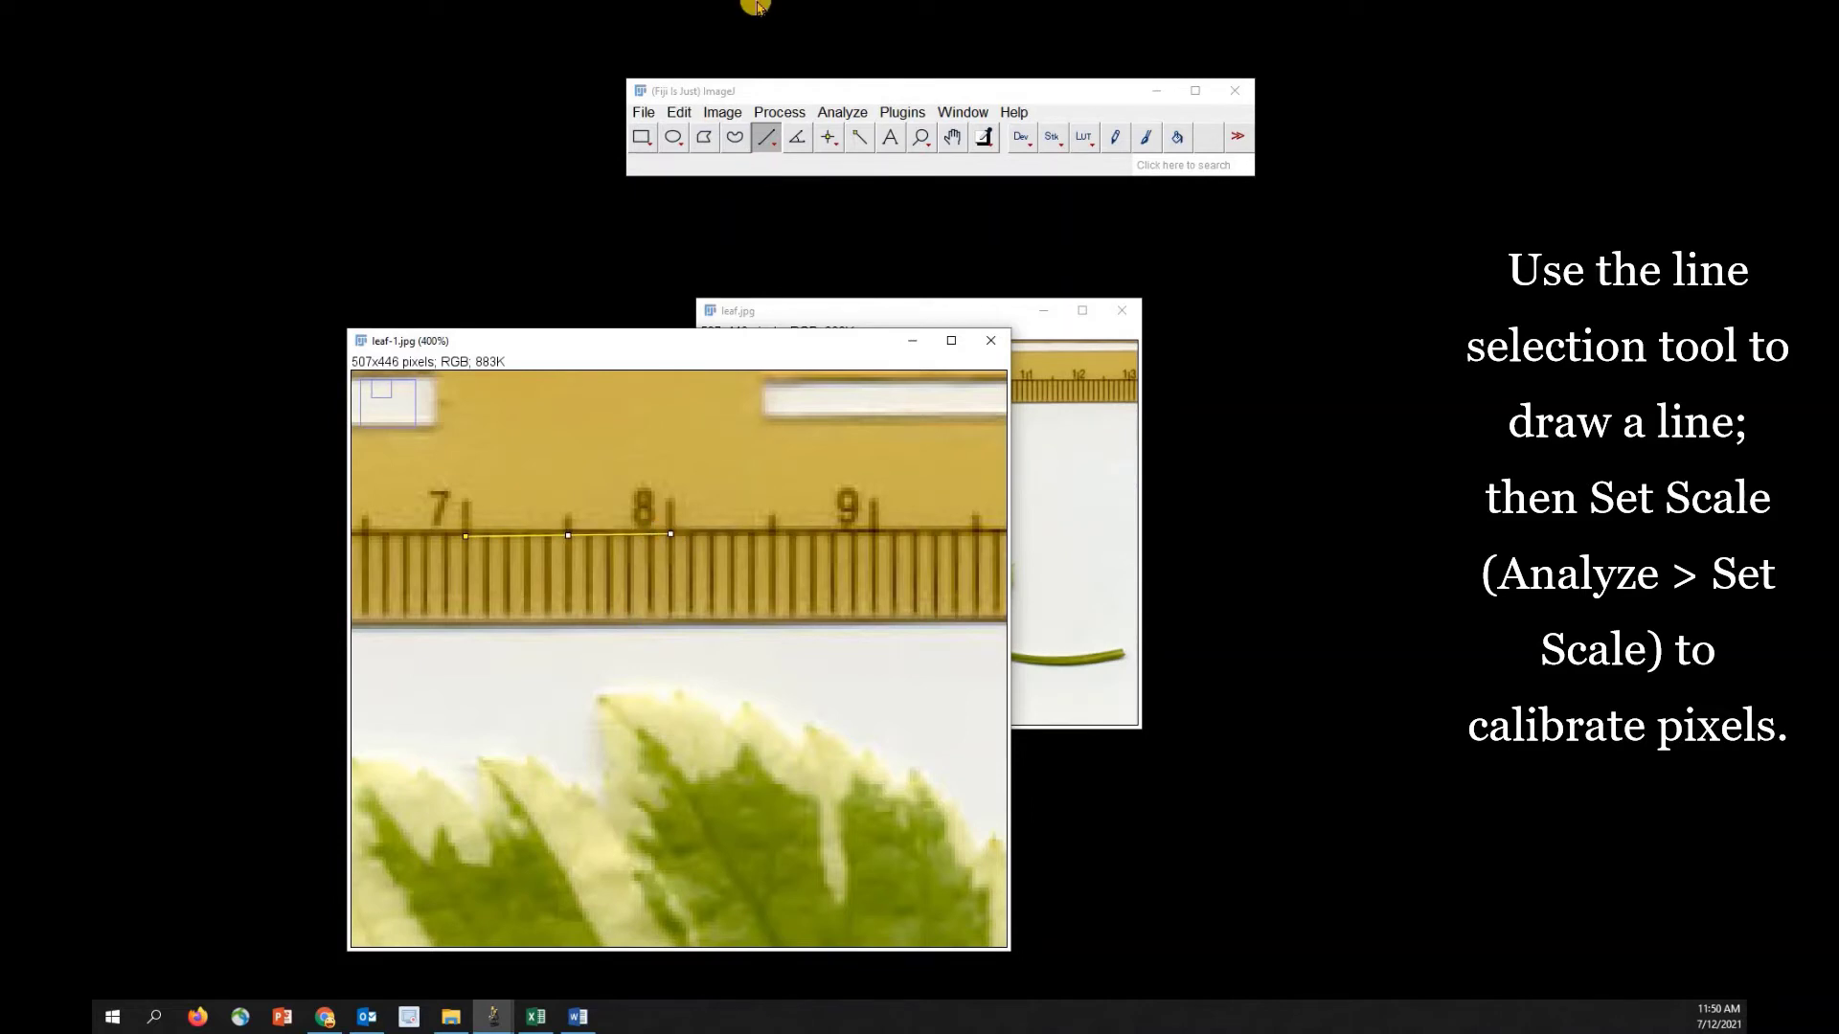
# Step: Set the scale from the drawn line with a known distance of 1 and cm as unit of length, applied globally
pyautogui.click(843, 113)
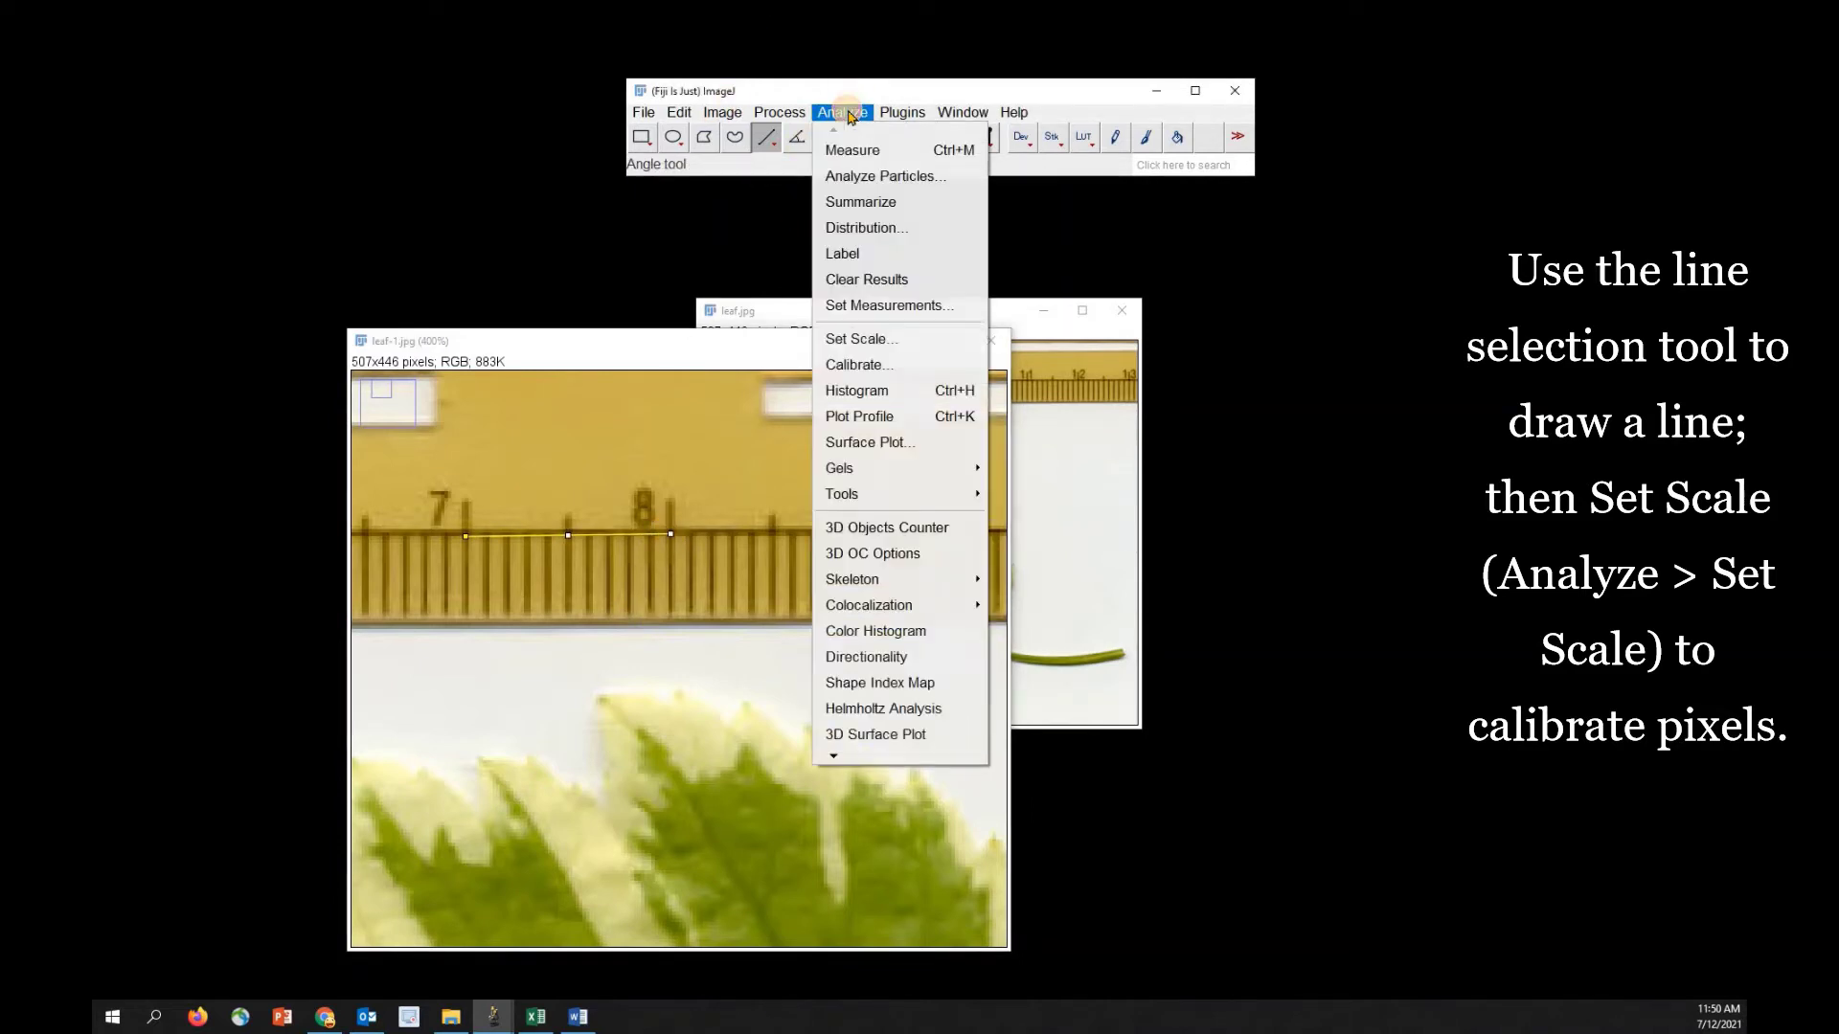
pyautogui.click(855, 343)
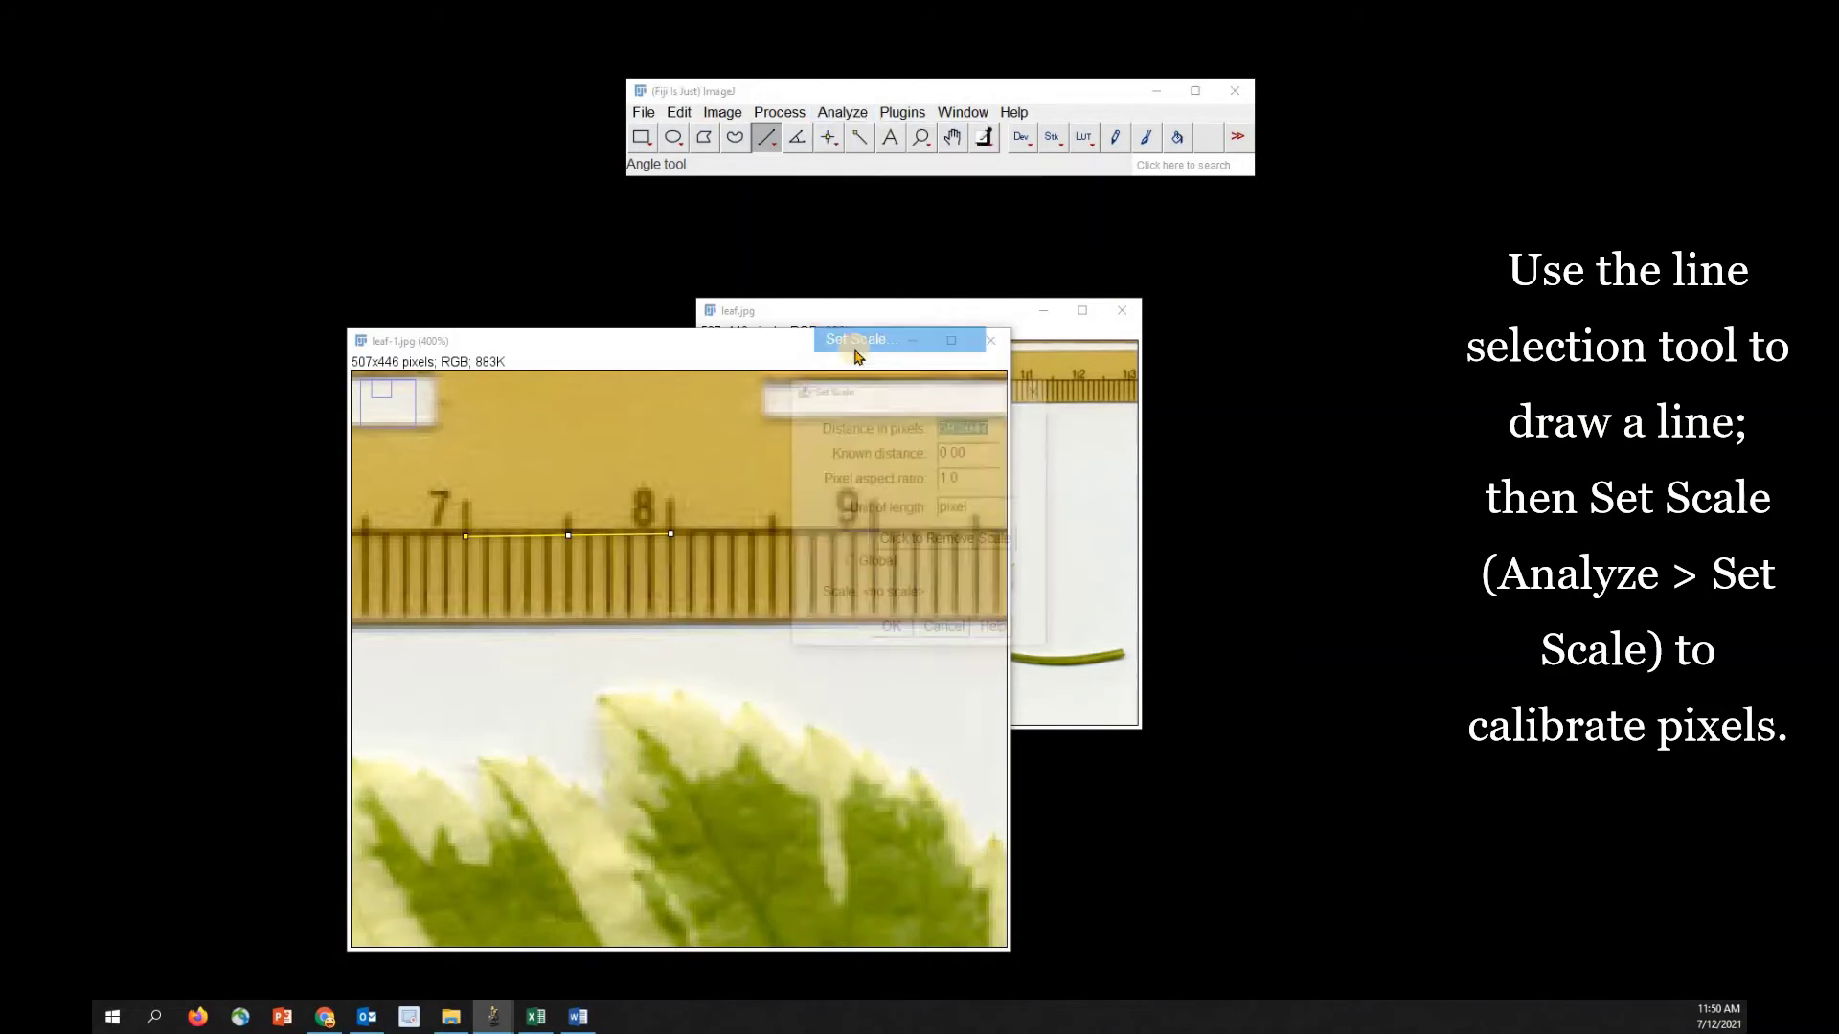
pyautogui.click(979, 452)
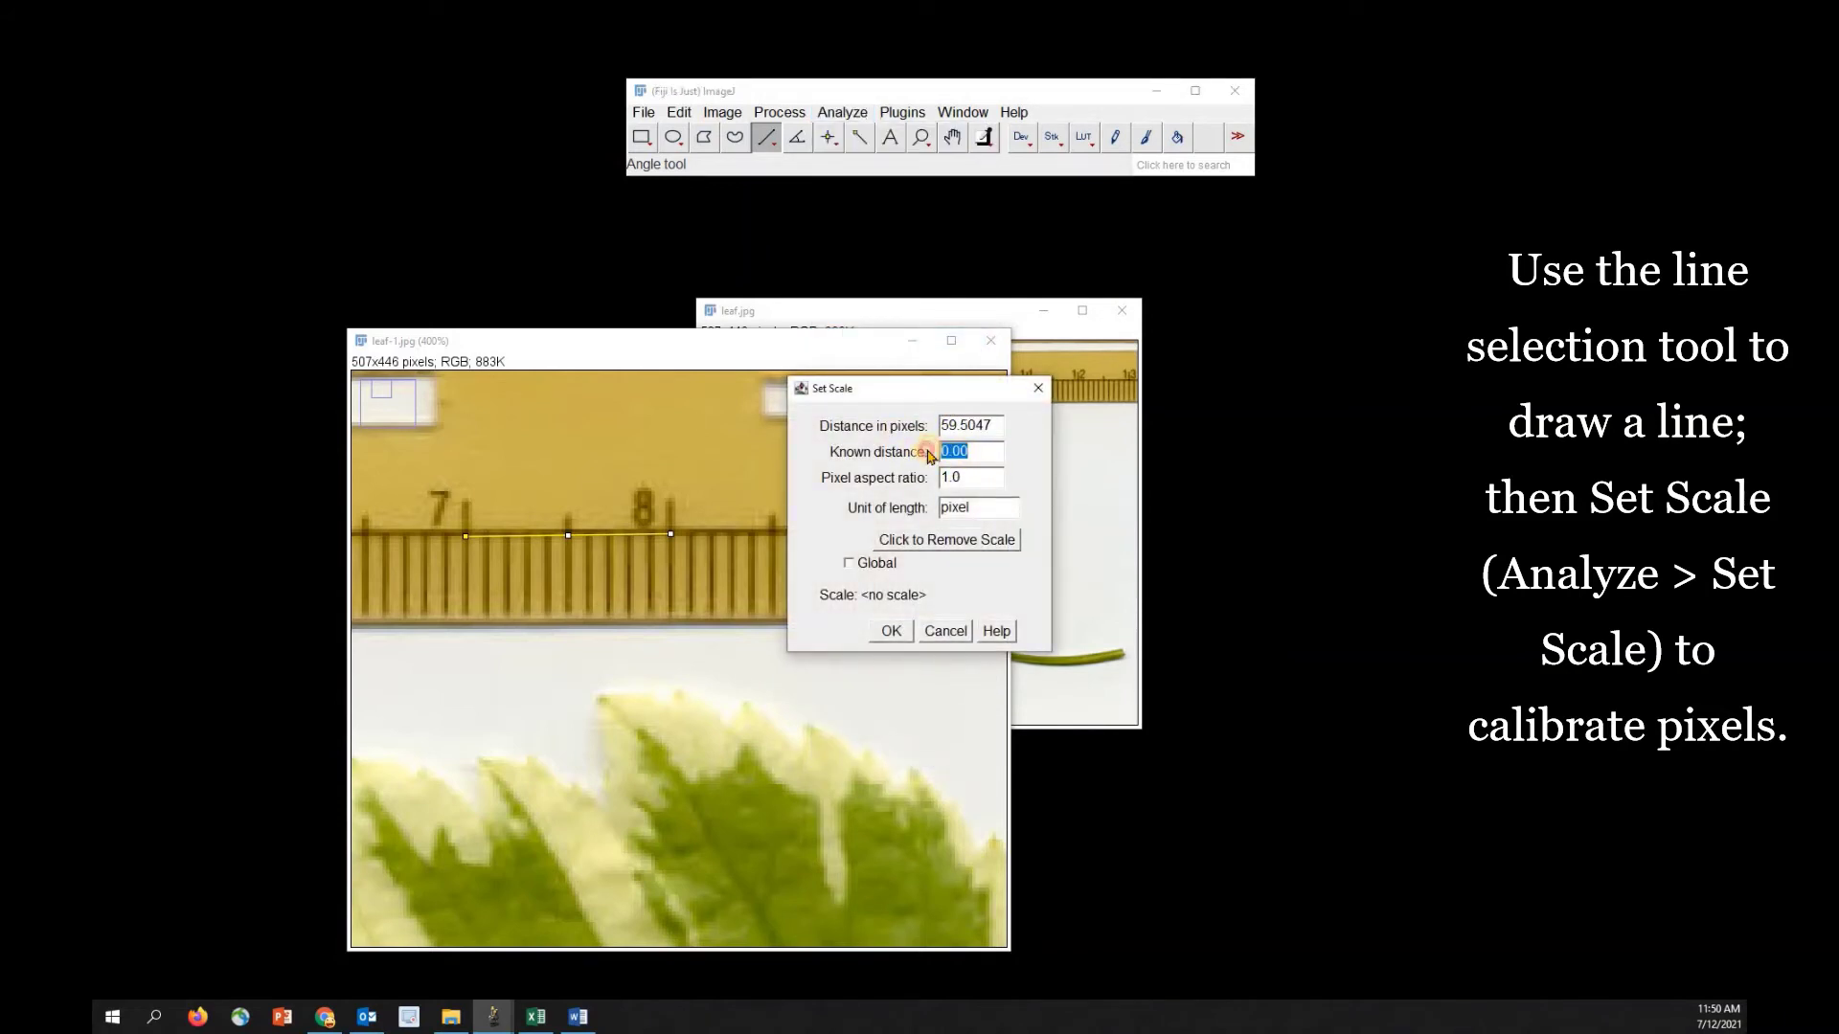
pyautogui.write('1')
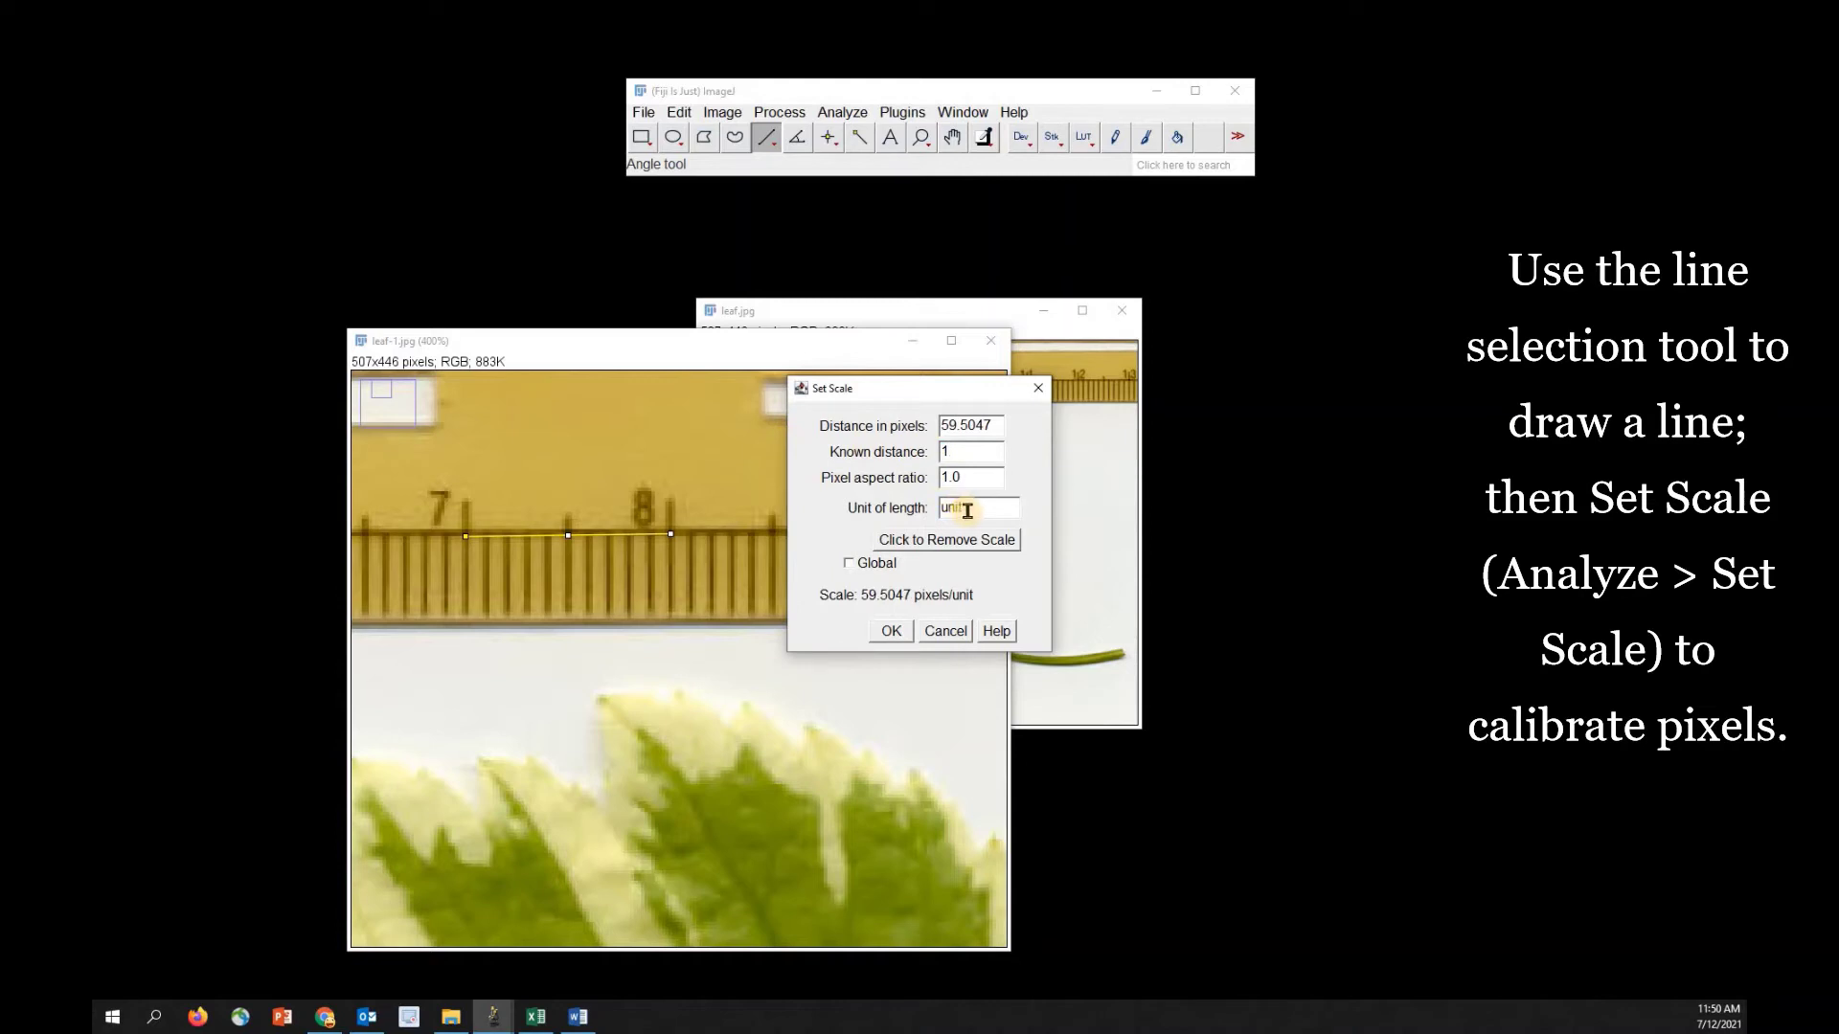
pyautogui.write('cm')
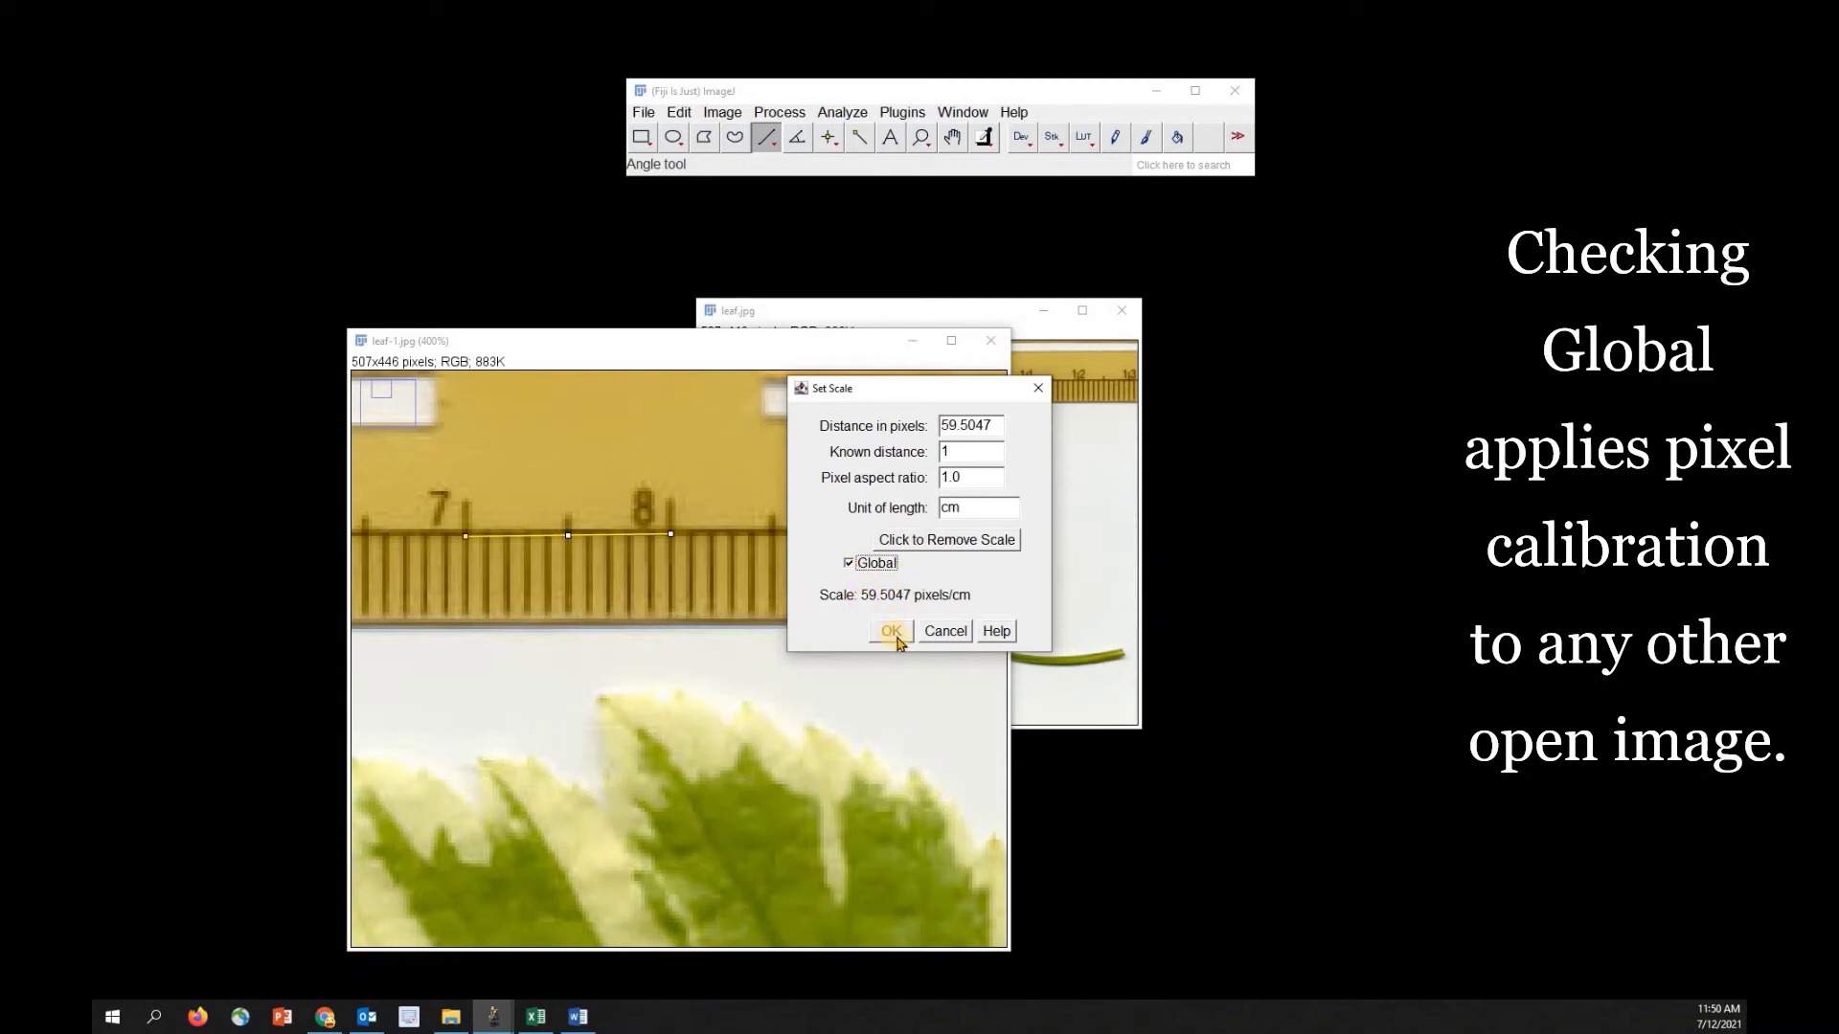
pyautogui.click(892, 632)
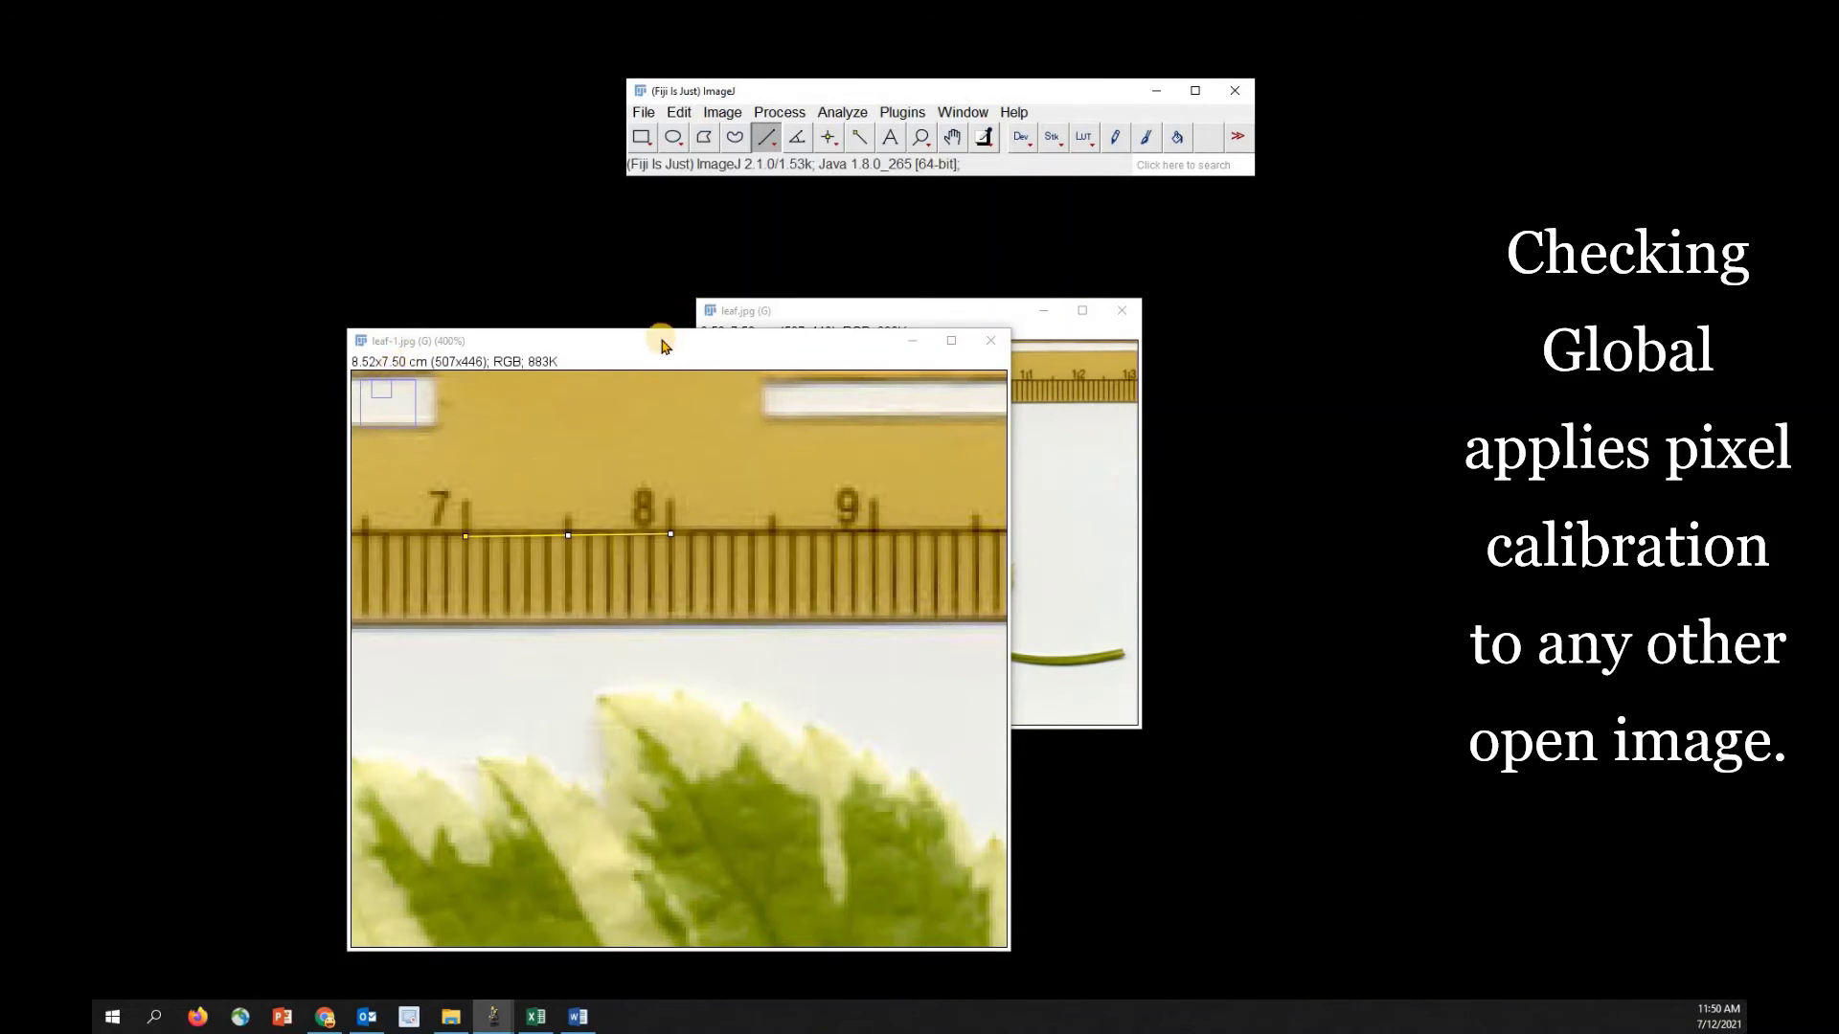
# Step: Move the duplicate leaf window clear of the original's header and compare the calibrated dimensions of both images
pyautogui.moveTo(661, 345); pyautogui.dragTo(644, 393)
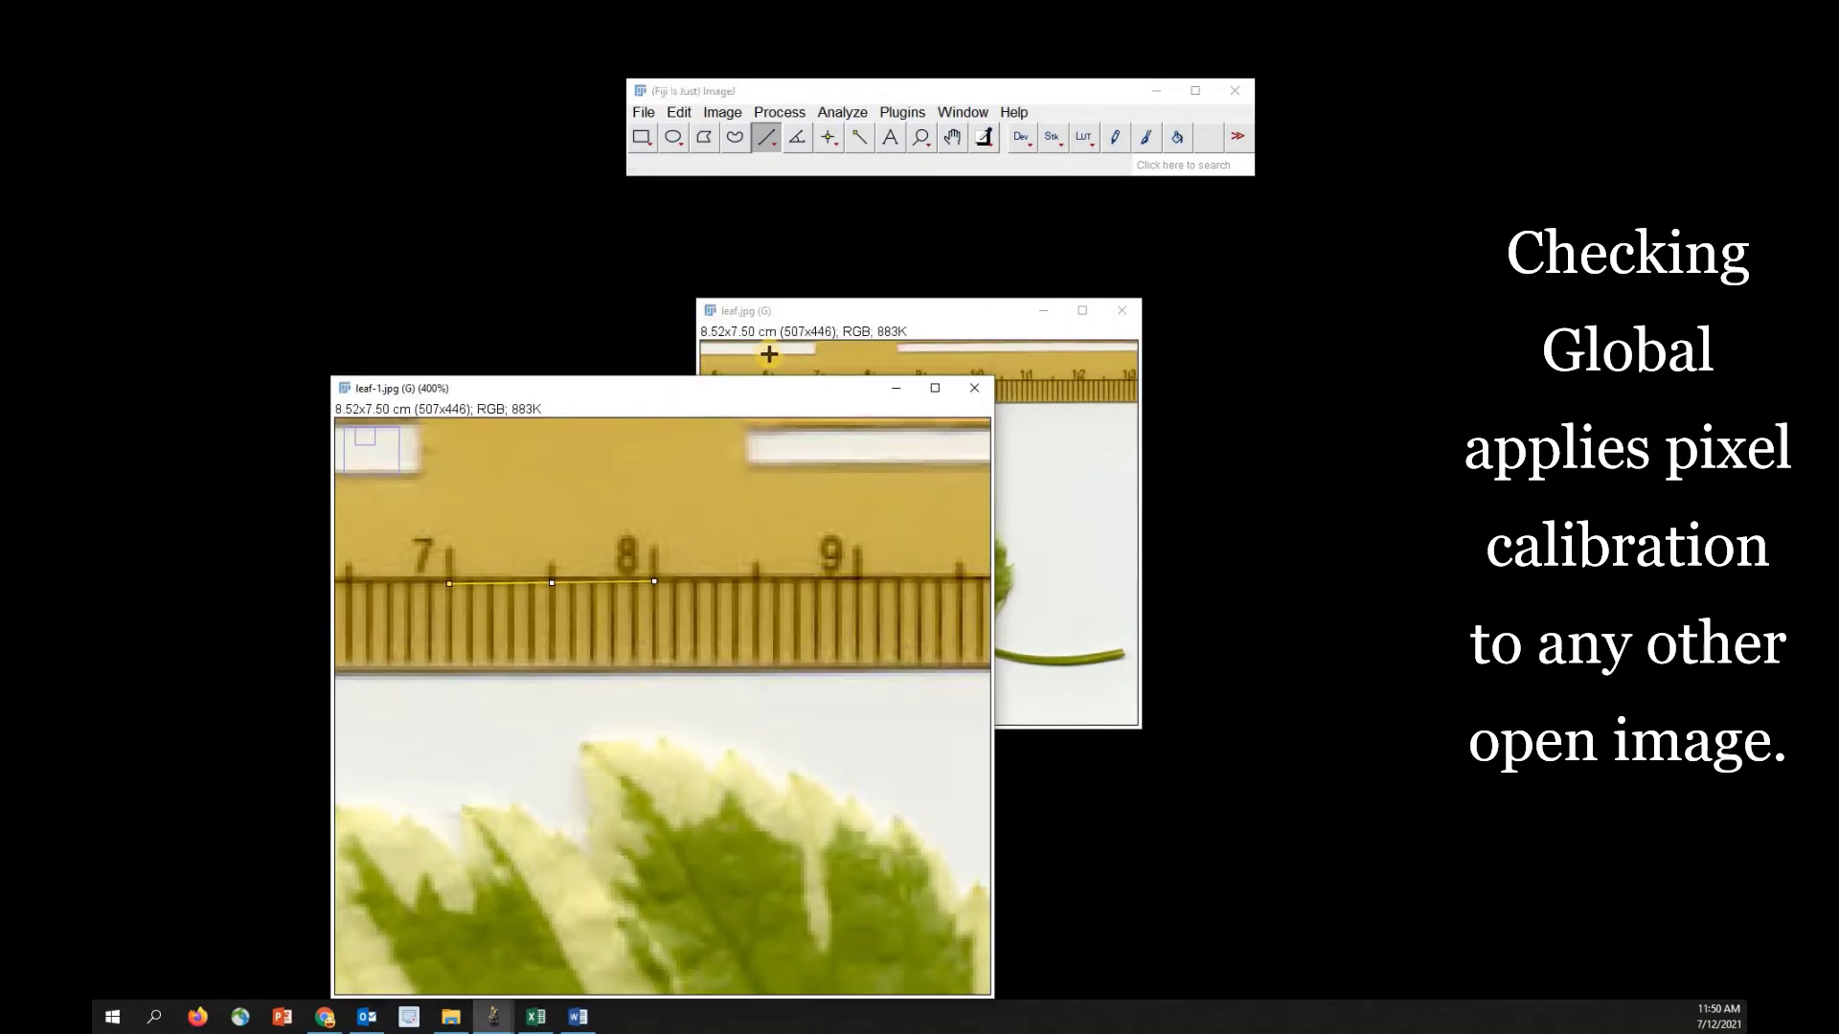
pyautogui.click(873, 309)
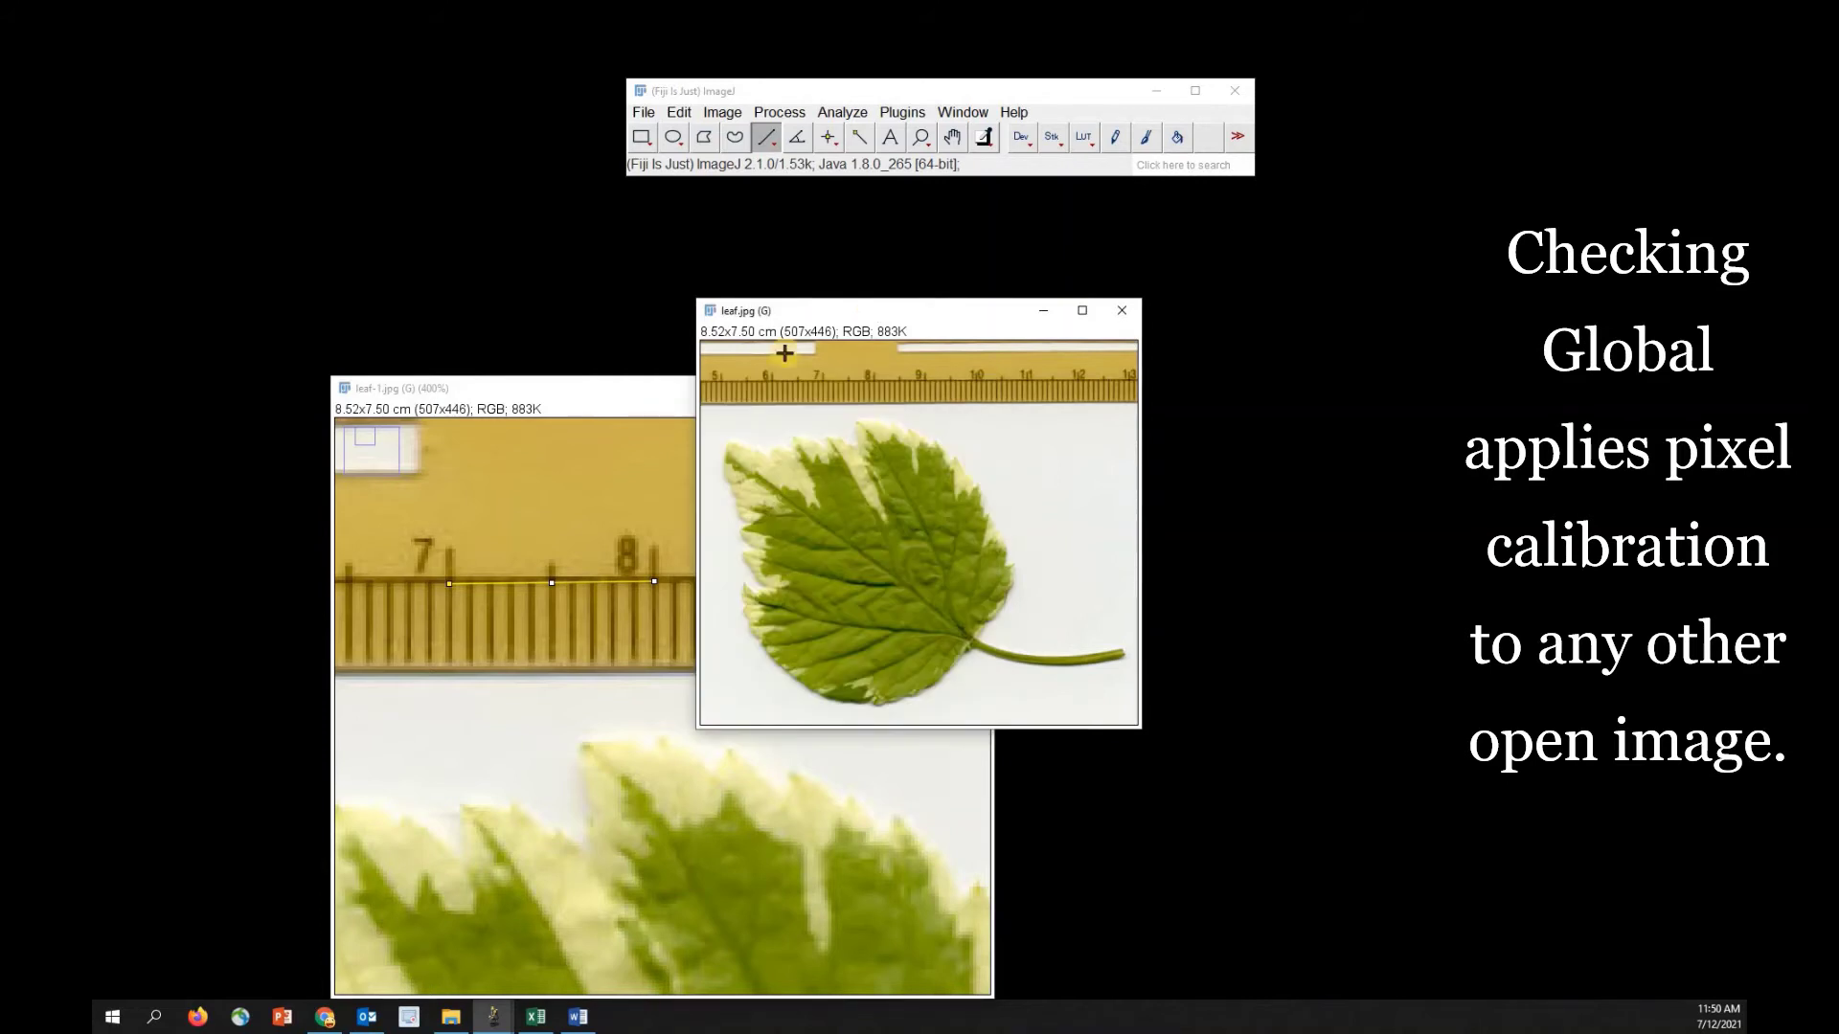
pyautogui.click(589, 431)
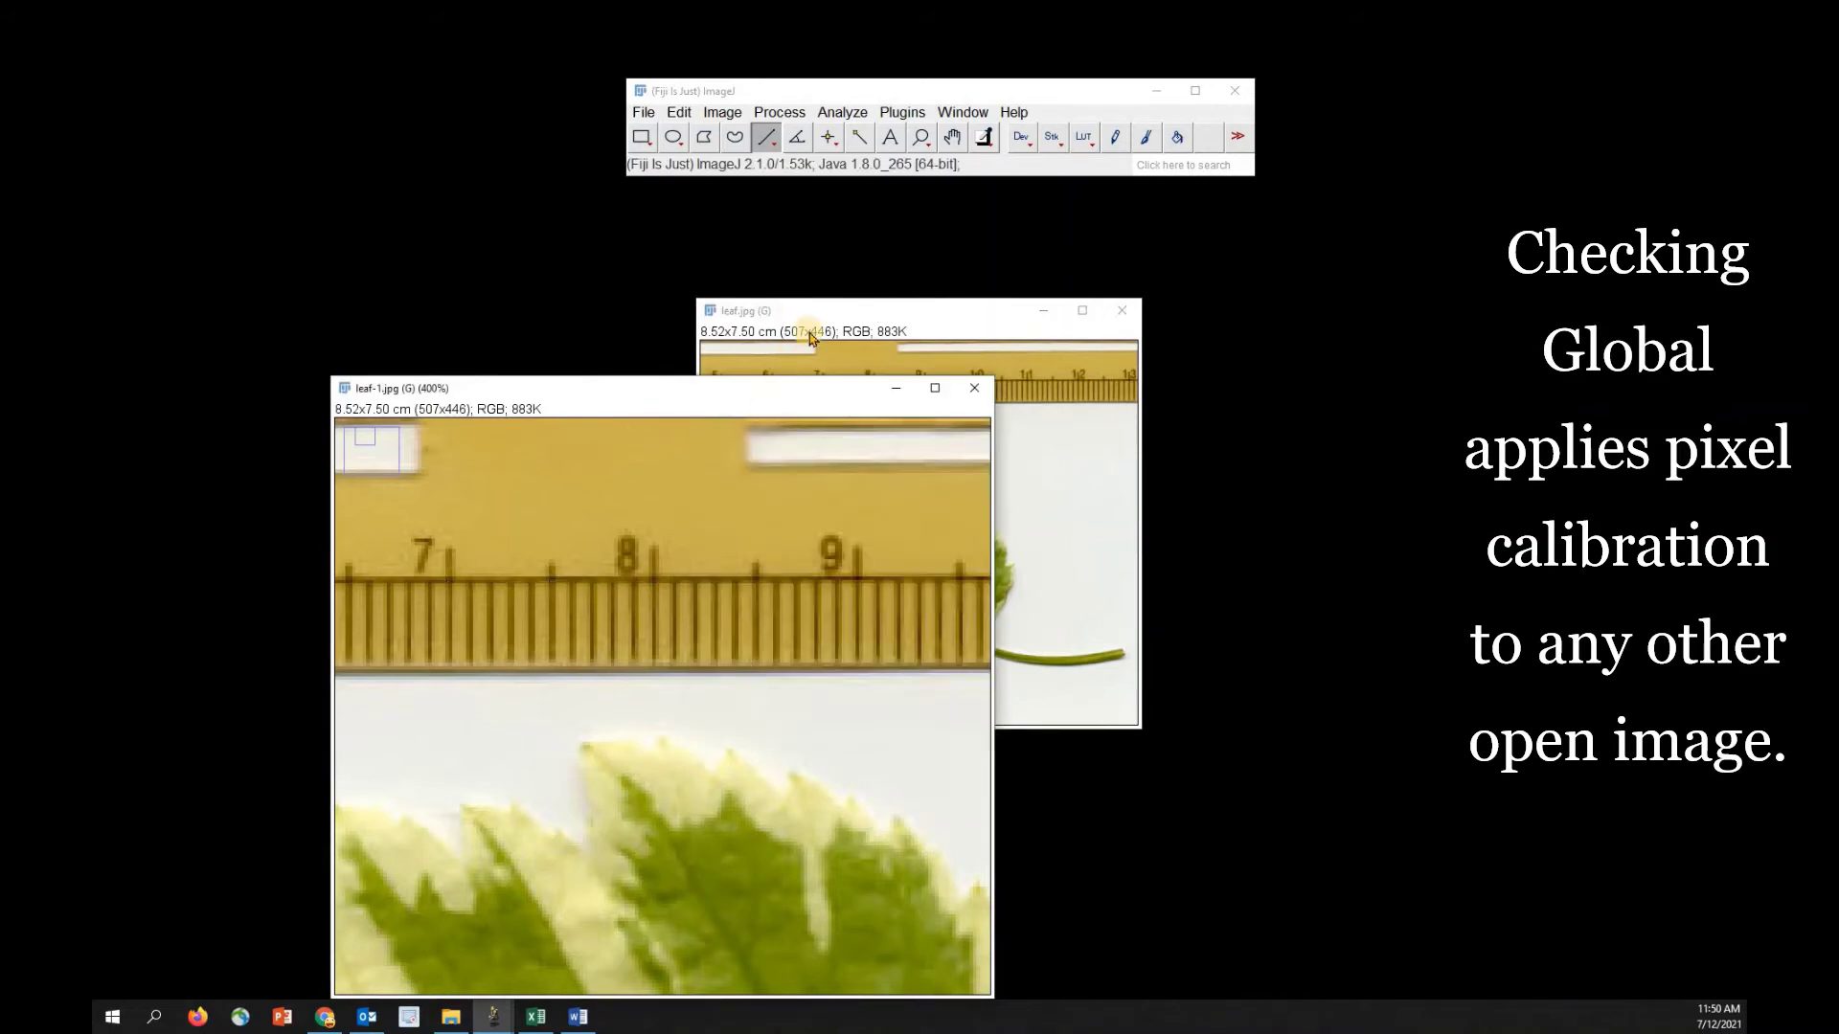
# Step: Crop the original leaf image to a rectangle of about 8.13 x 6.22 cm around the leaf, excluding the ruler
pyautogui.click(809, 319)
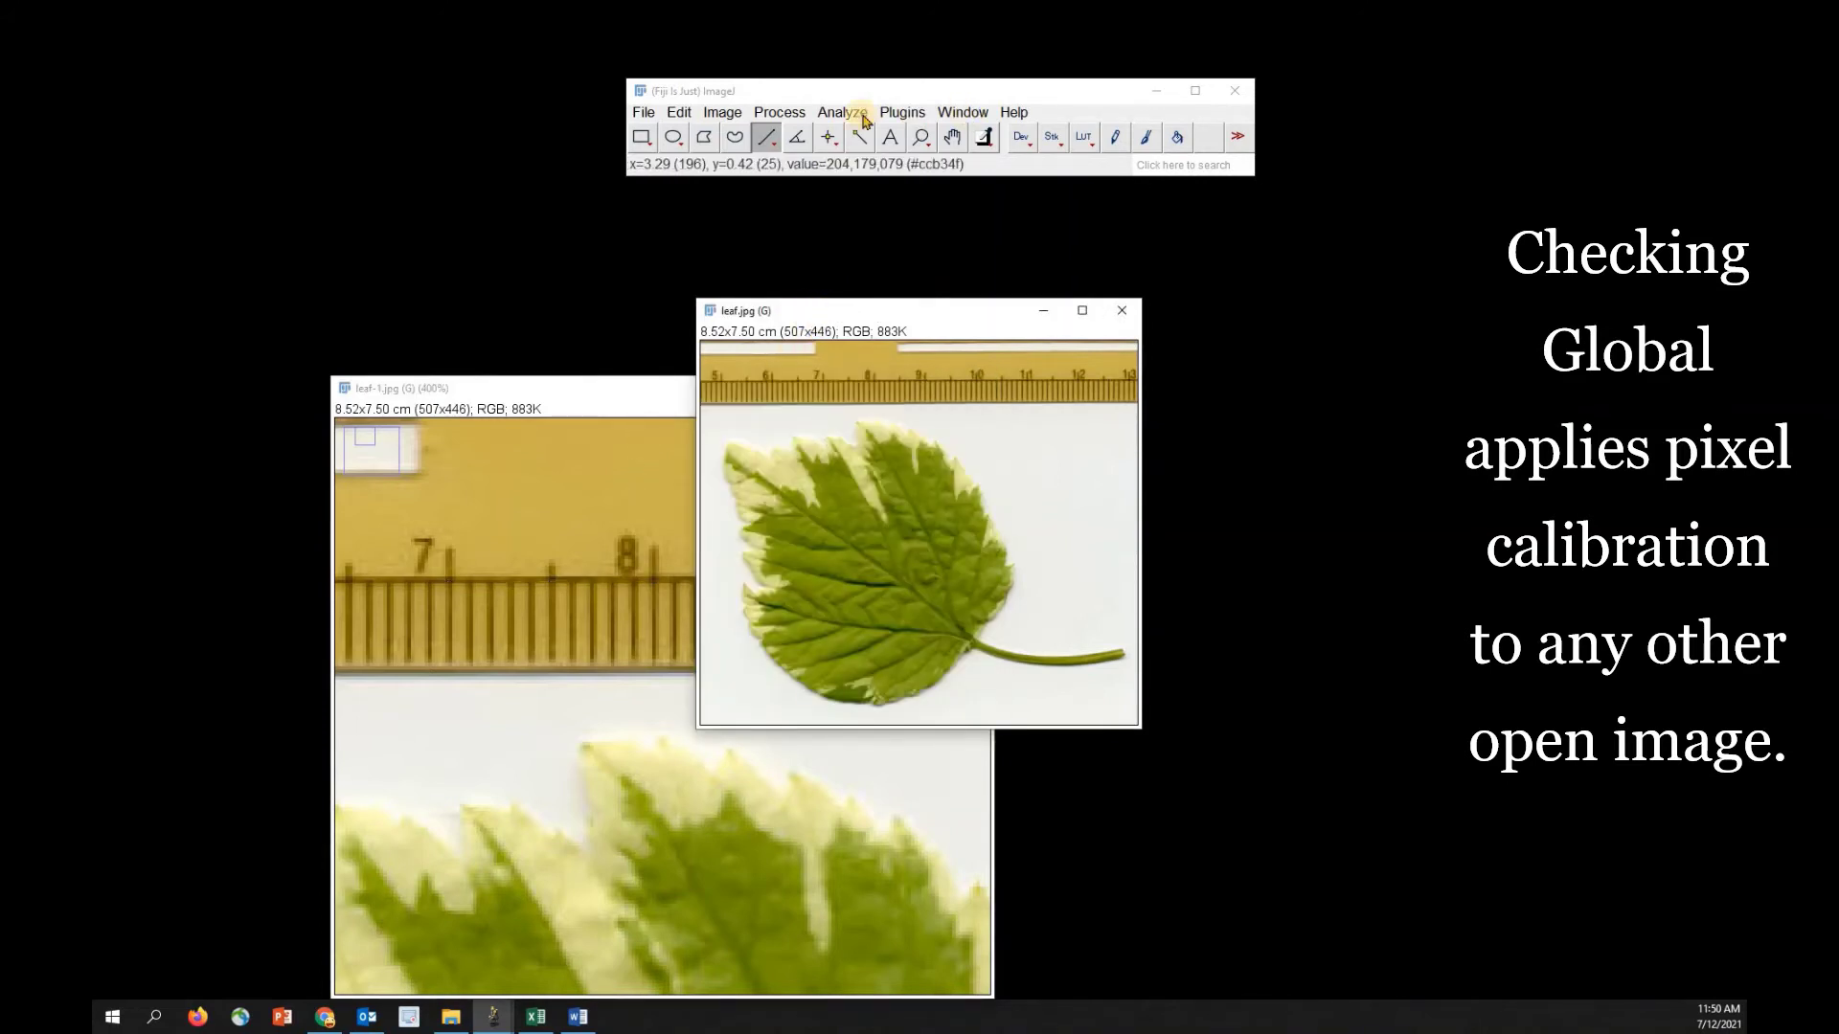
pyautogui.click(641, 137)
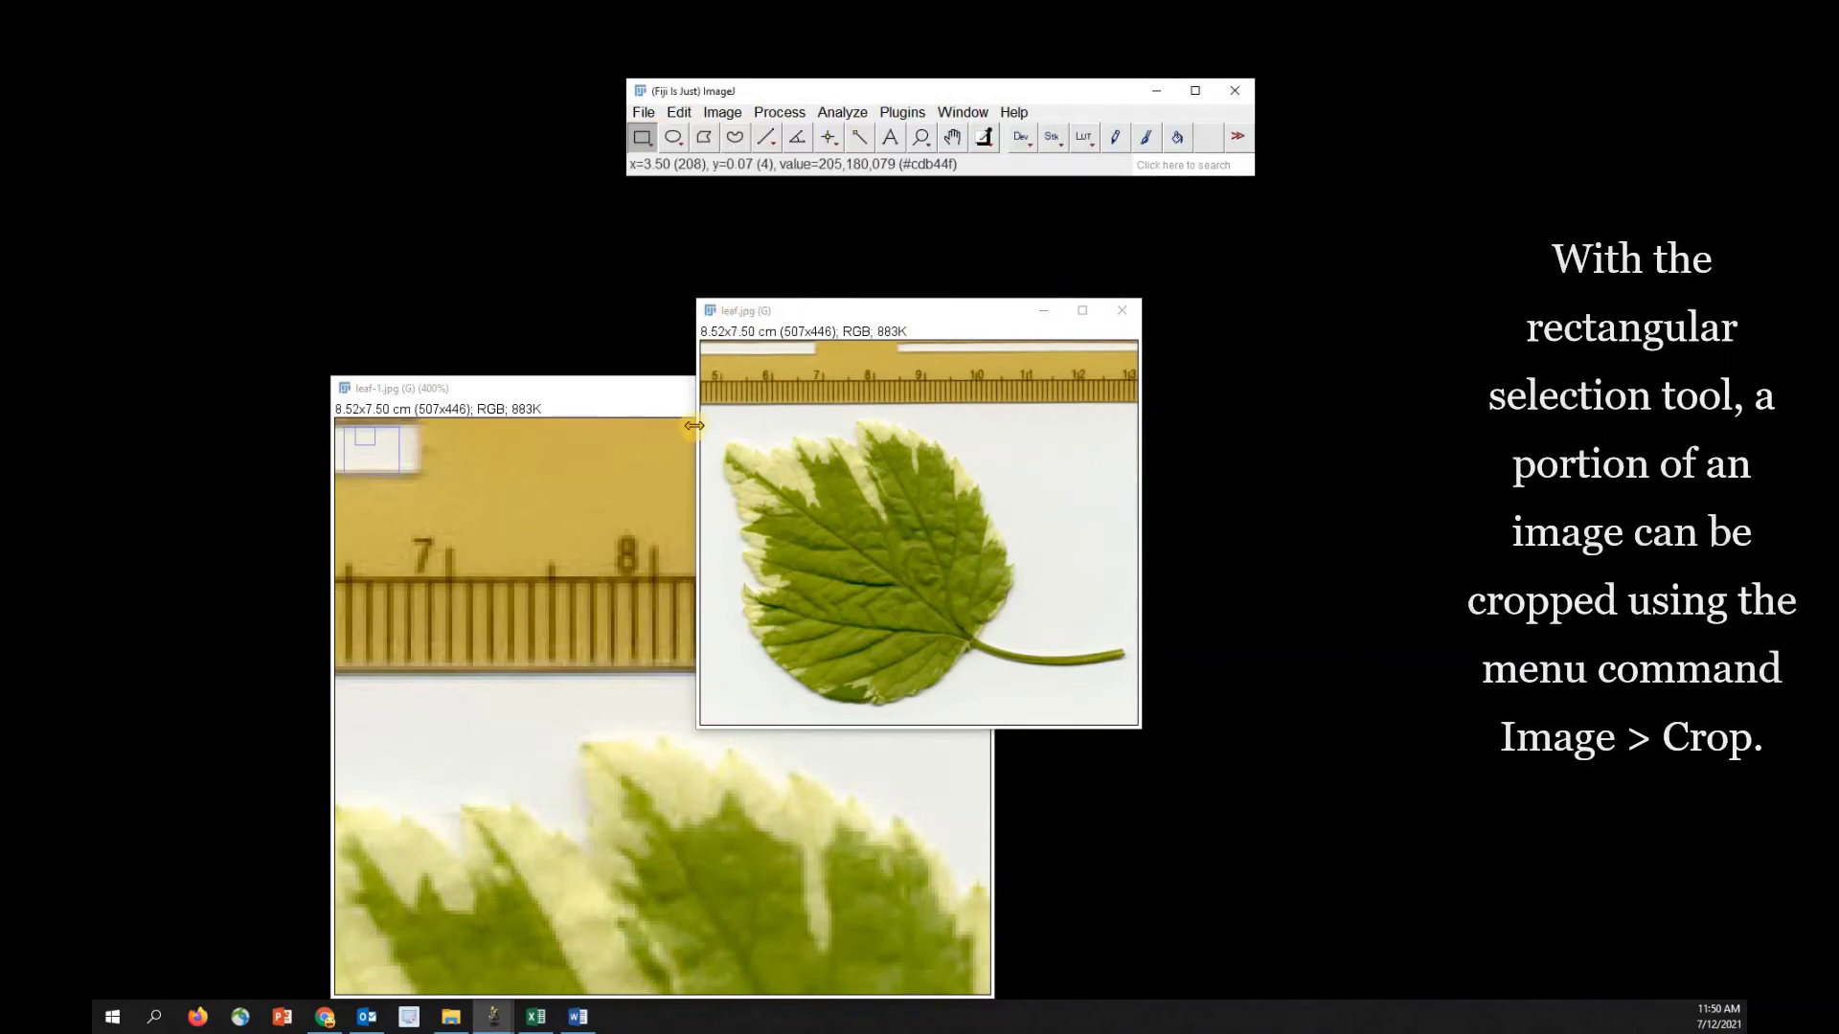
pyautogui.moveTo(711, 404); pyautogui.dragTo(1131, 724)
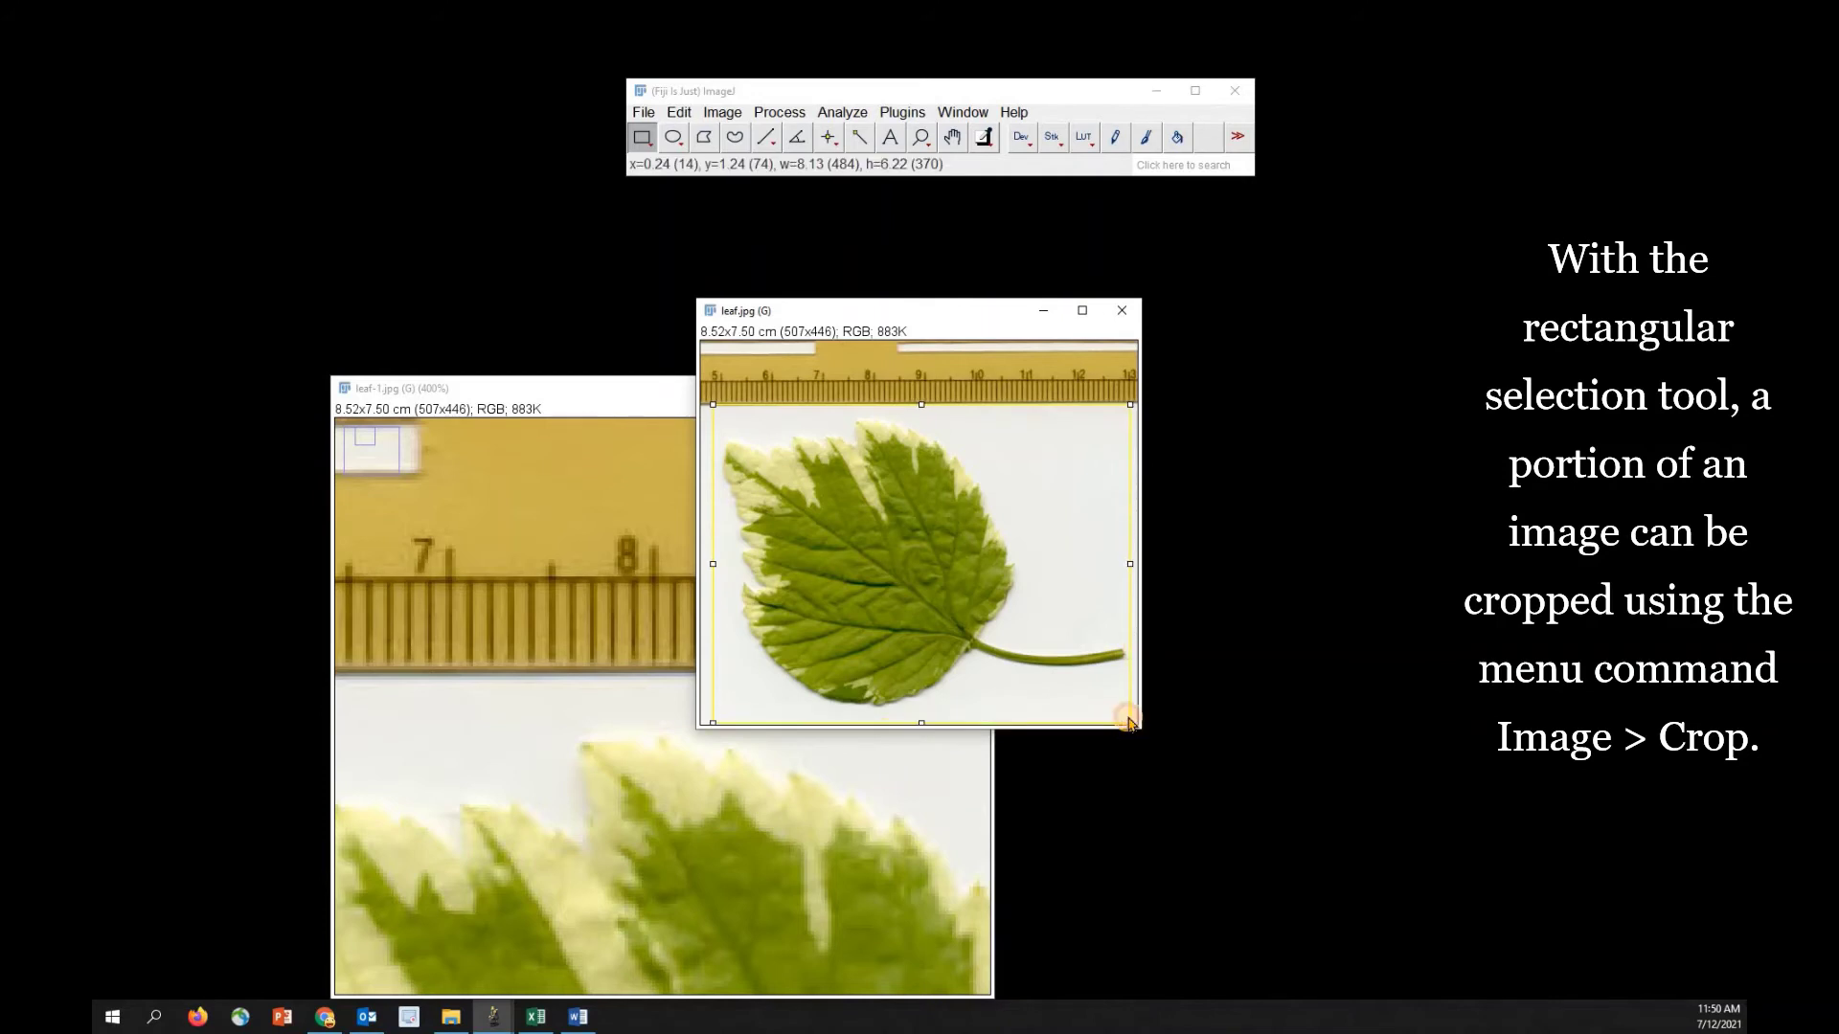
pyautogui.click(723, 113)
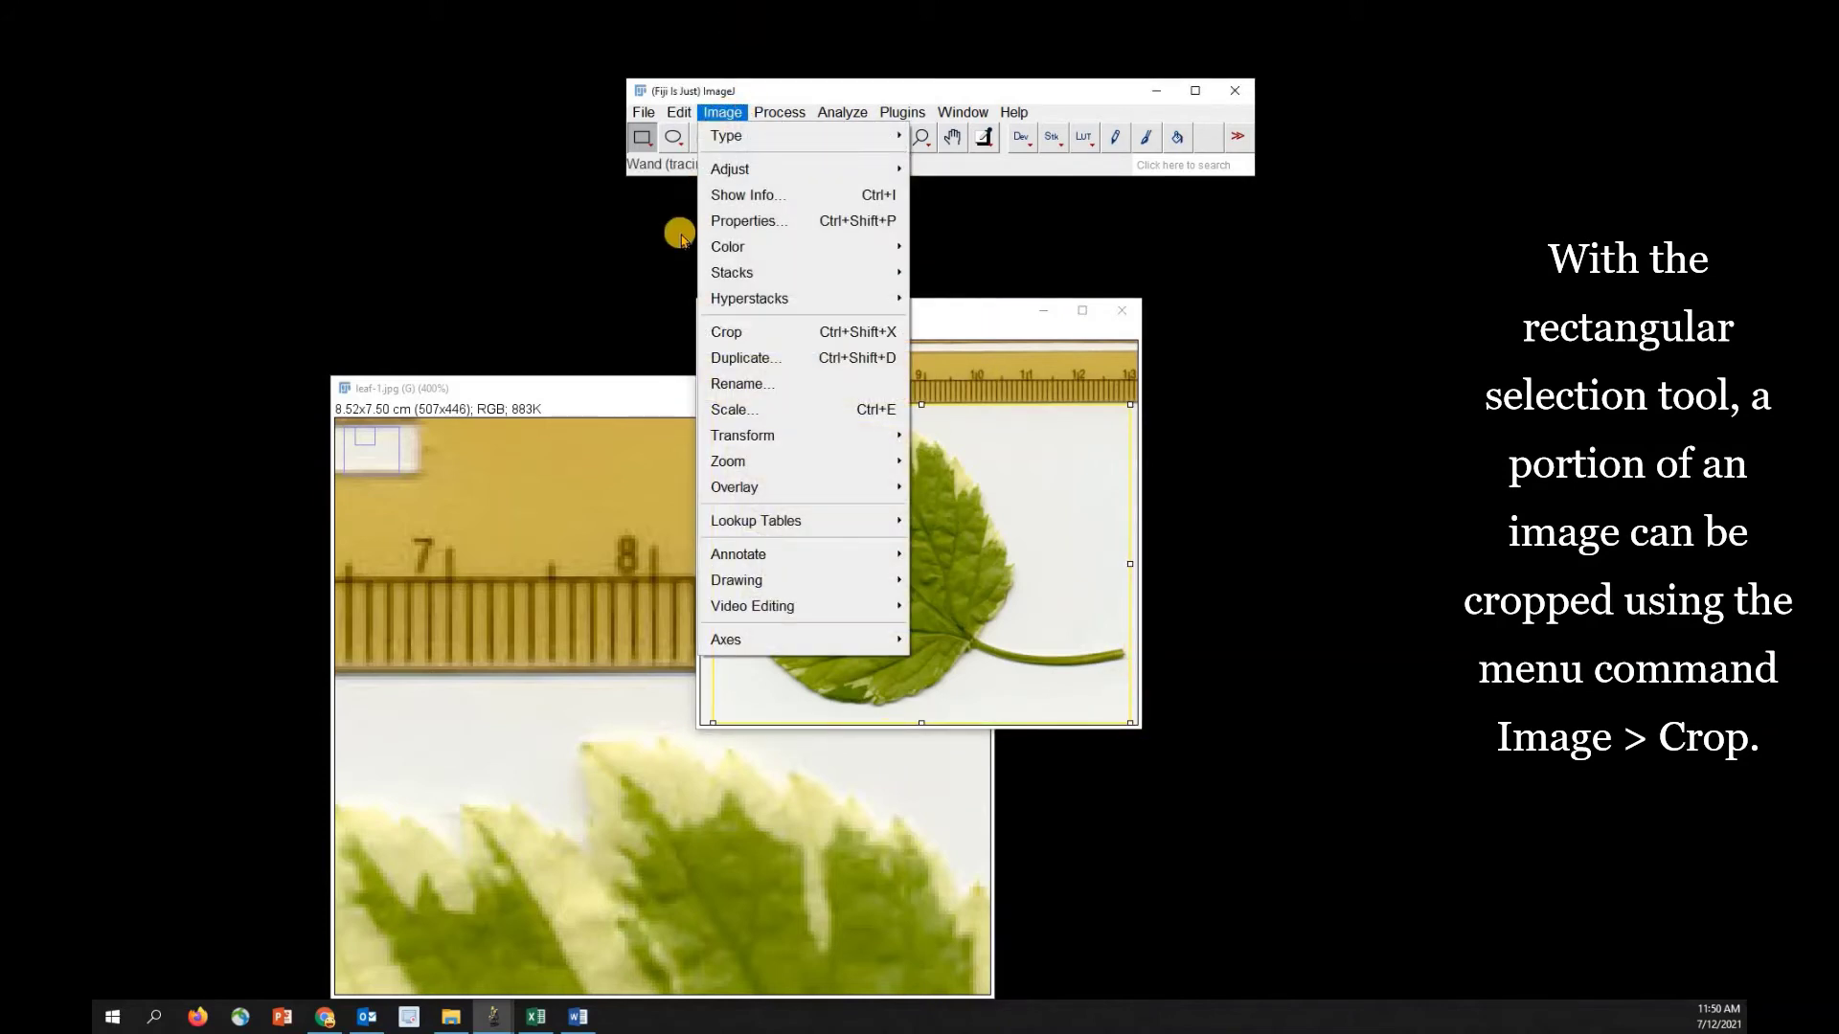
pyautogui.click(766, 332)
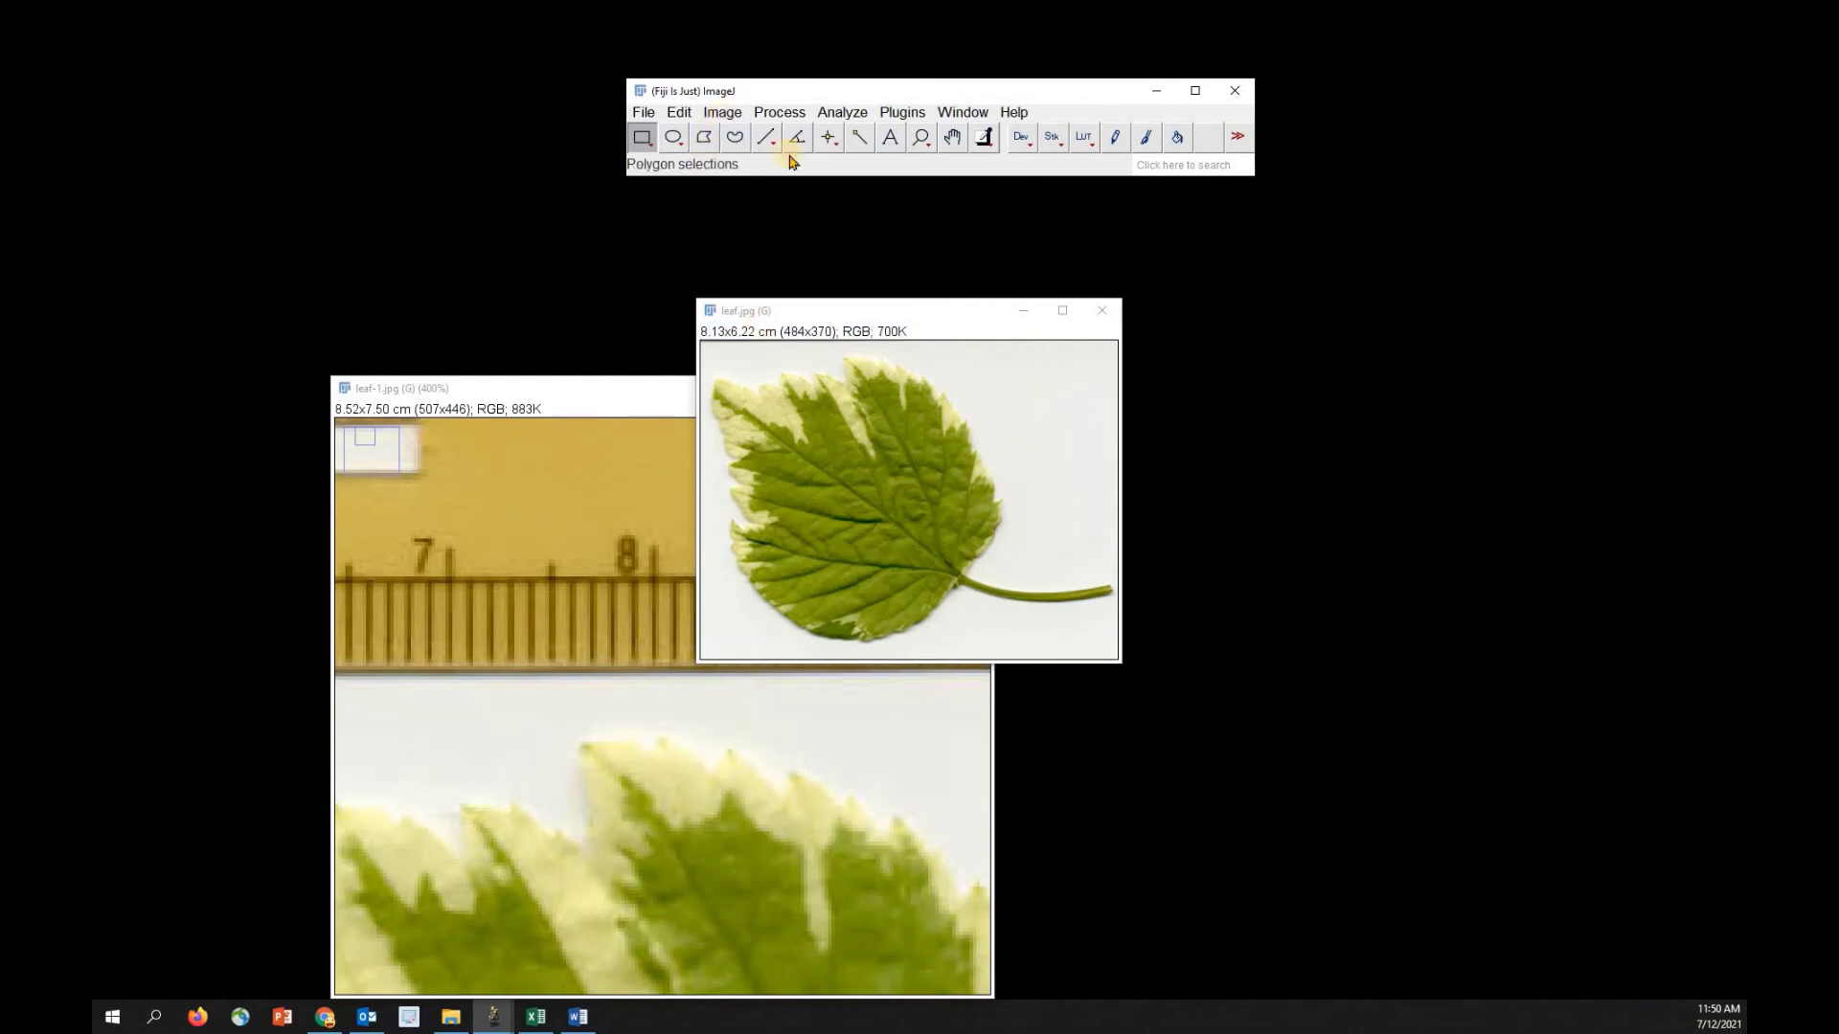
# Step: Search for the Scale Bar command and add a black 1 cm wide overlay scale bar at the lower left of the cropped leaf image
pyautogui.click(1151, 168)
pyautogui.write('scale bar')
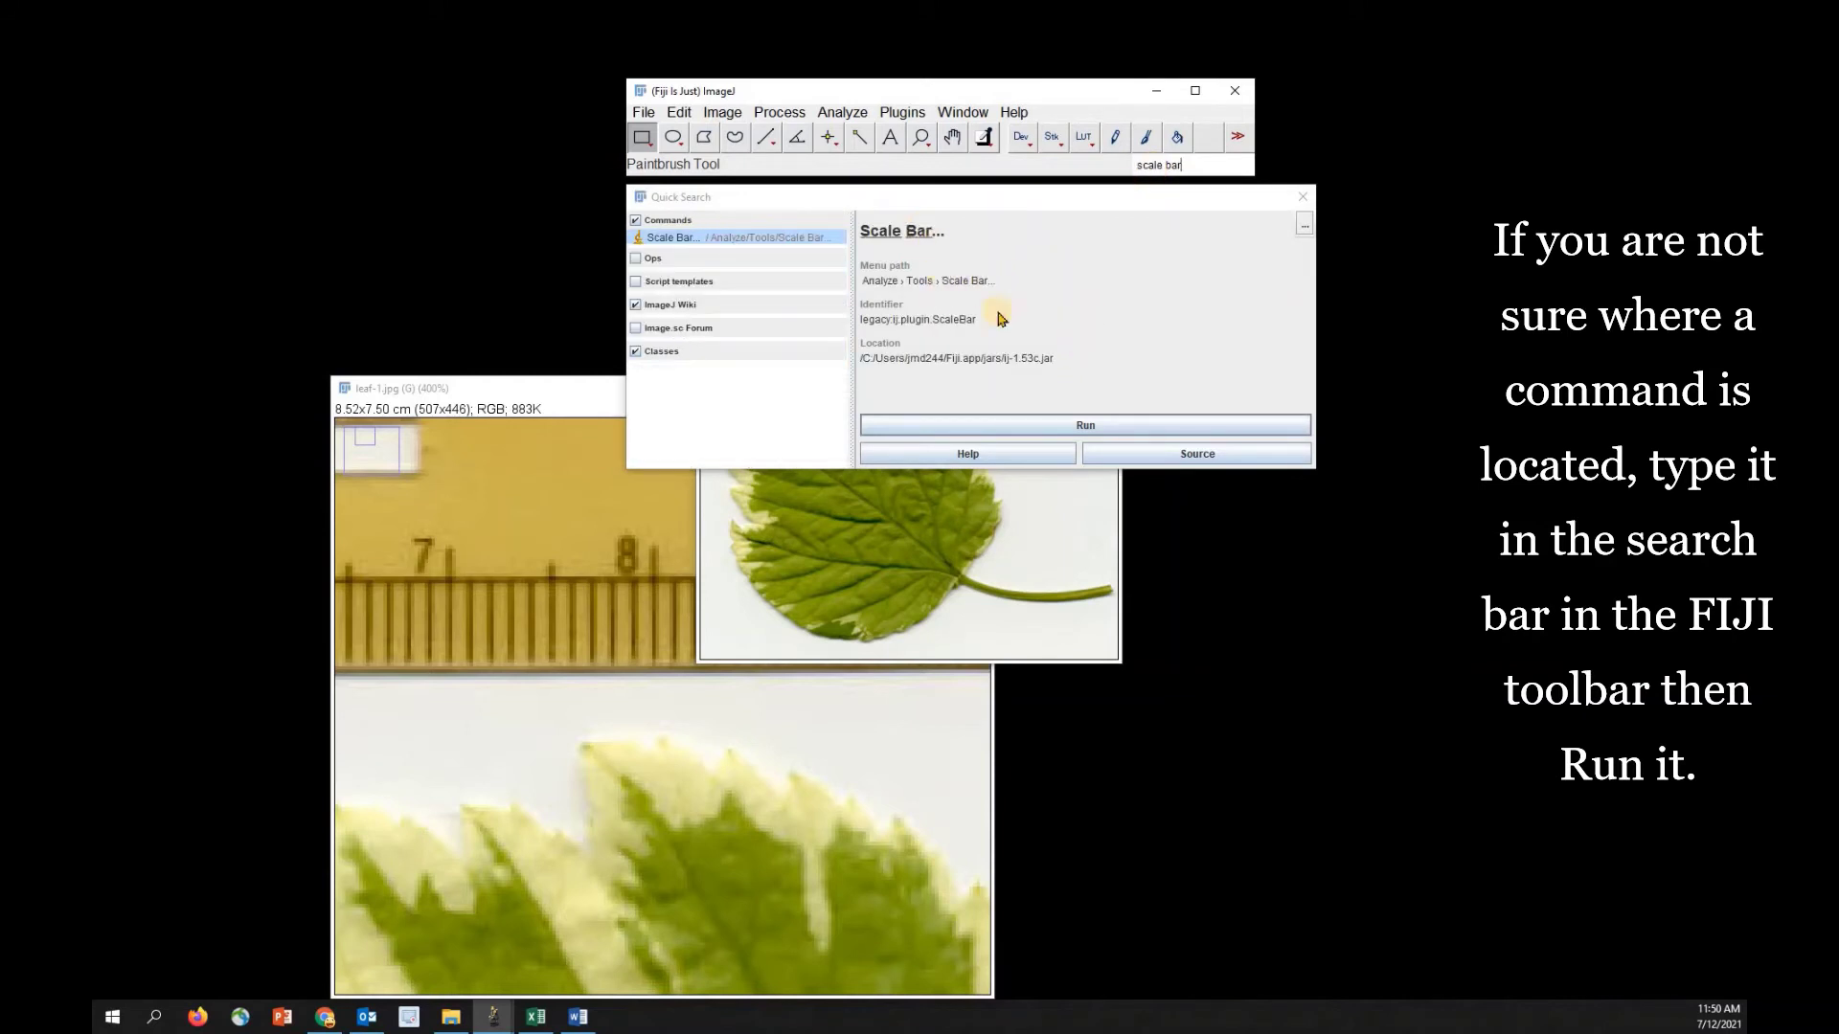
pyautogui.click(1085, 423)
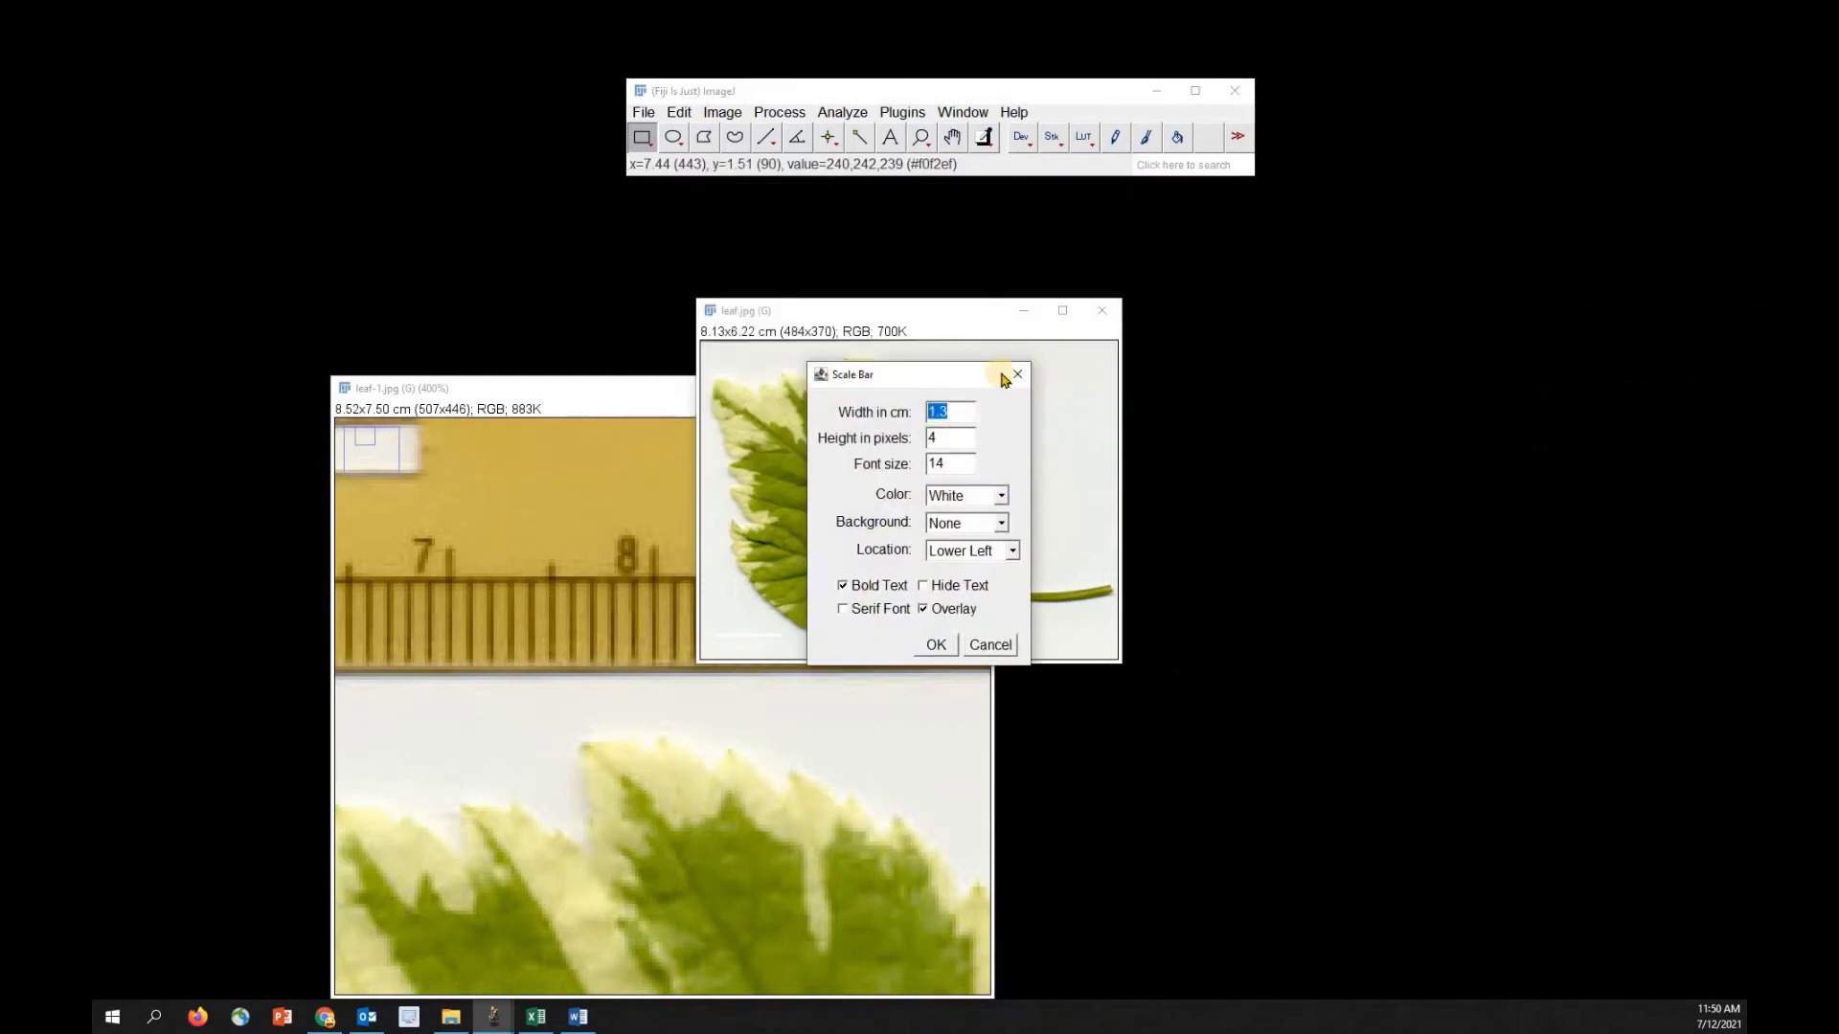
pyautogui.moveTo(952, 385); pyautogui.dragTo(1324, 306)
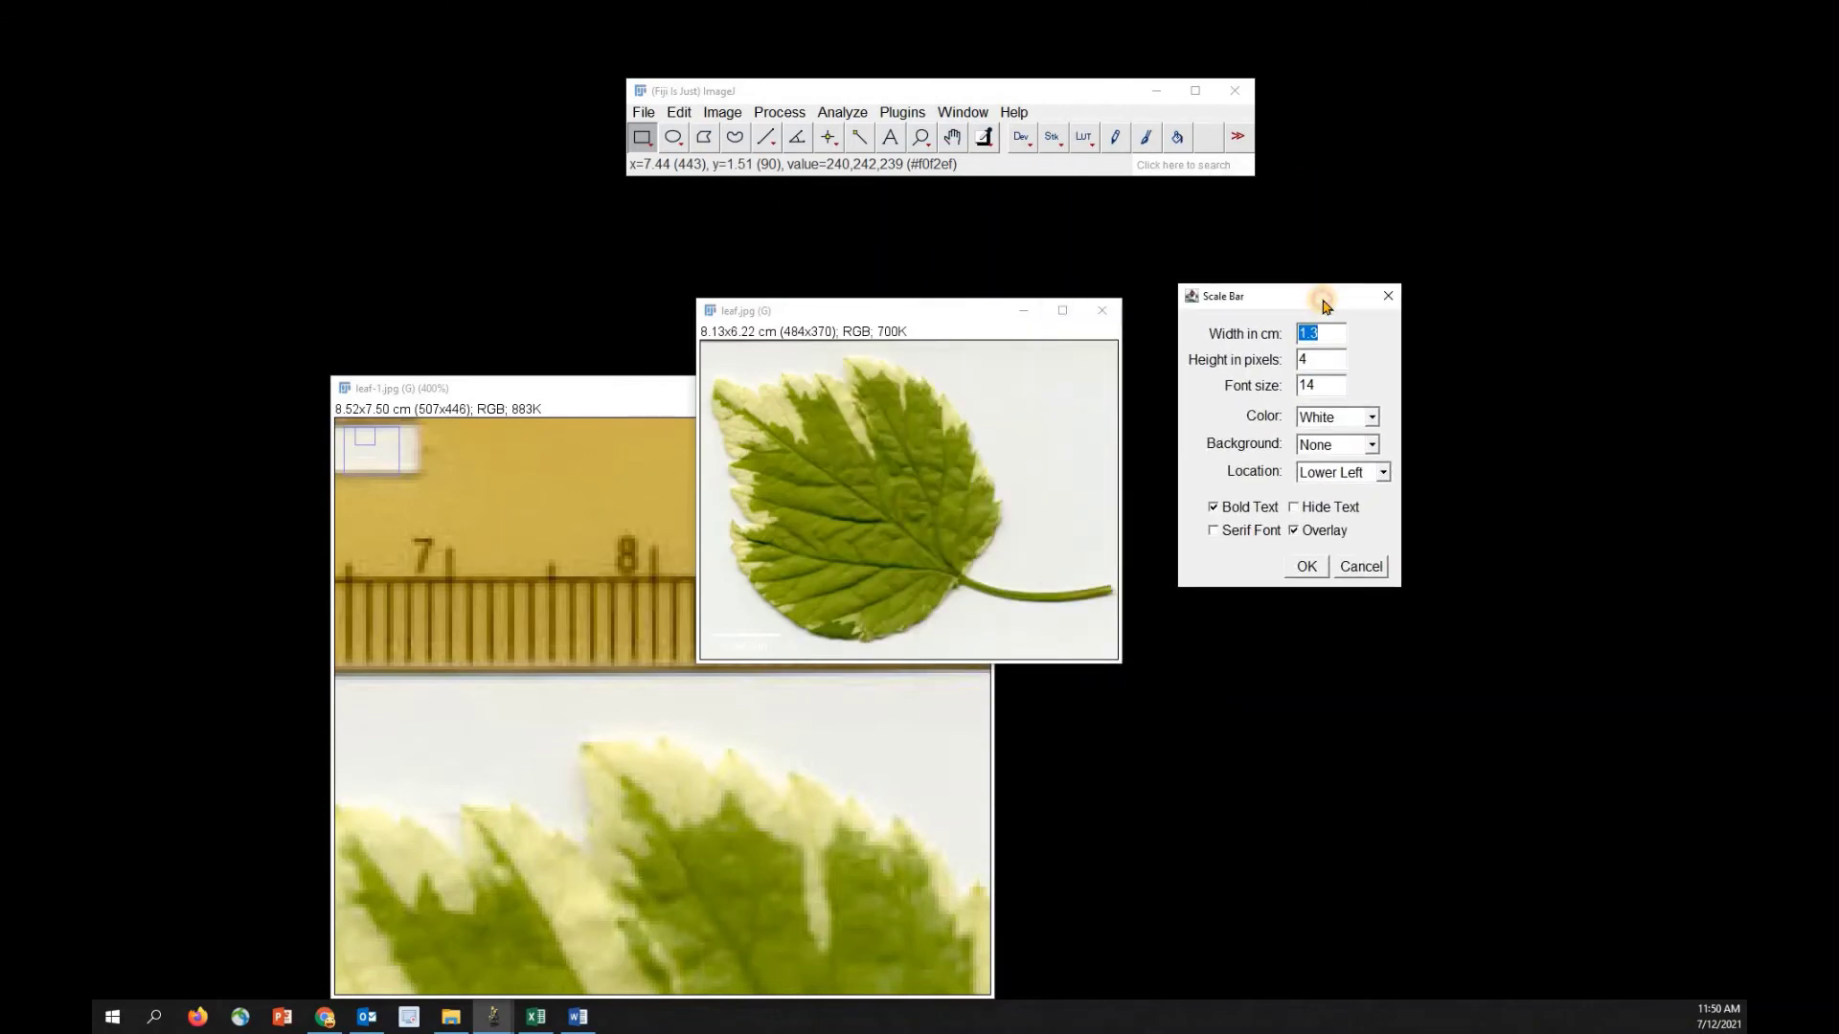
pyautogui.click(1335, 422)
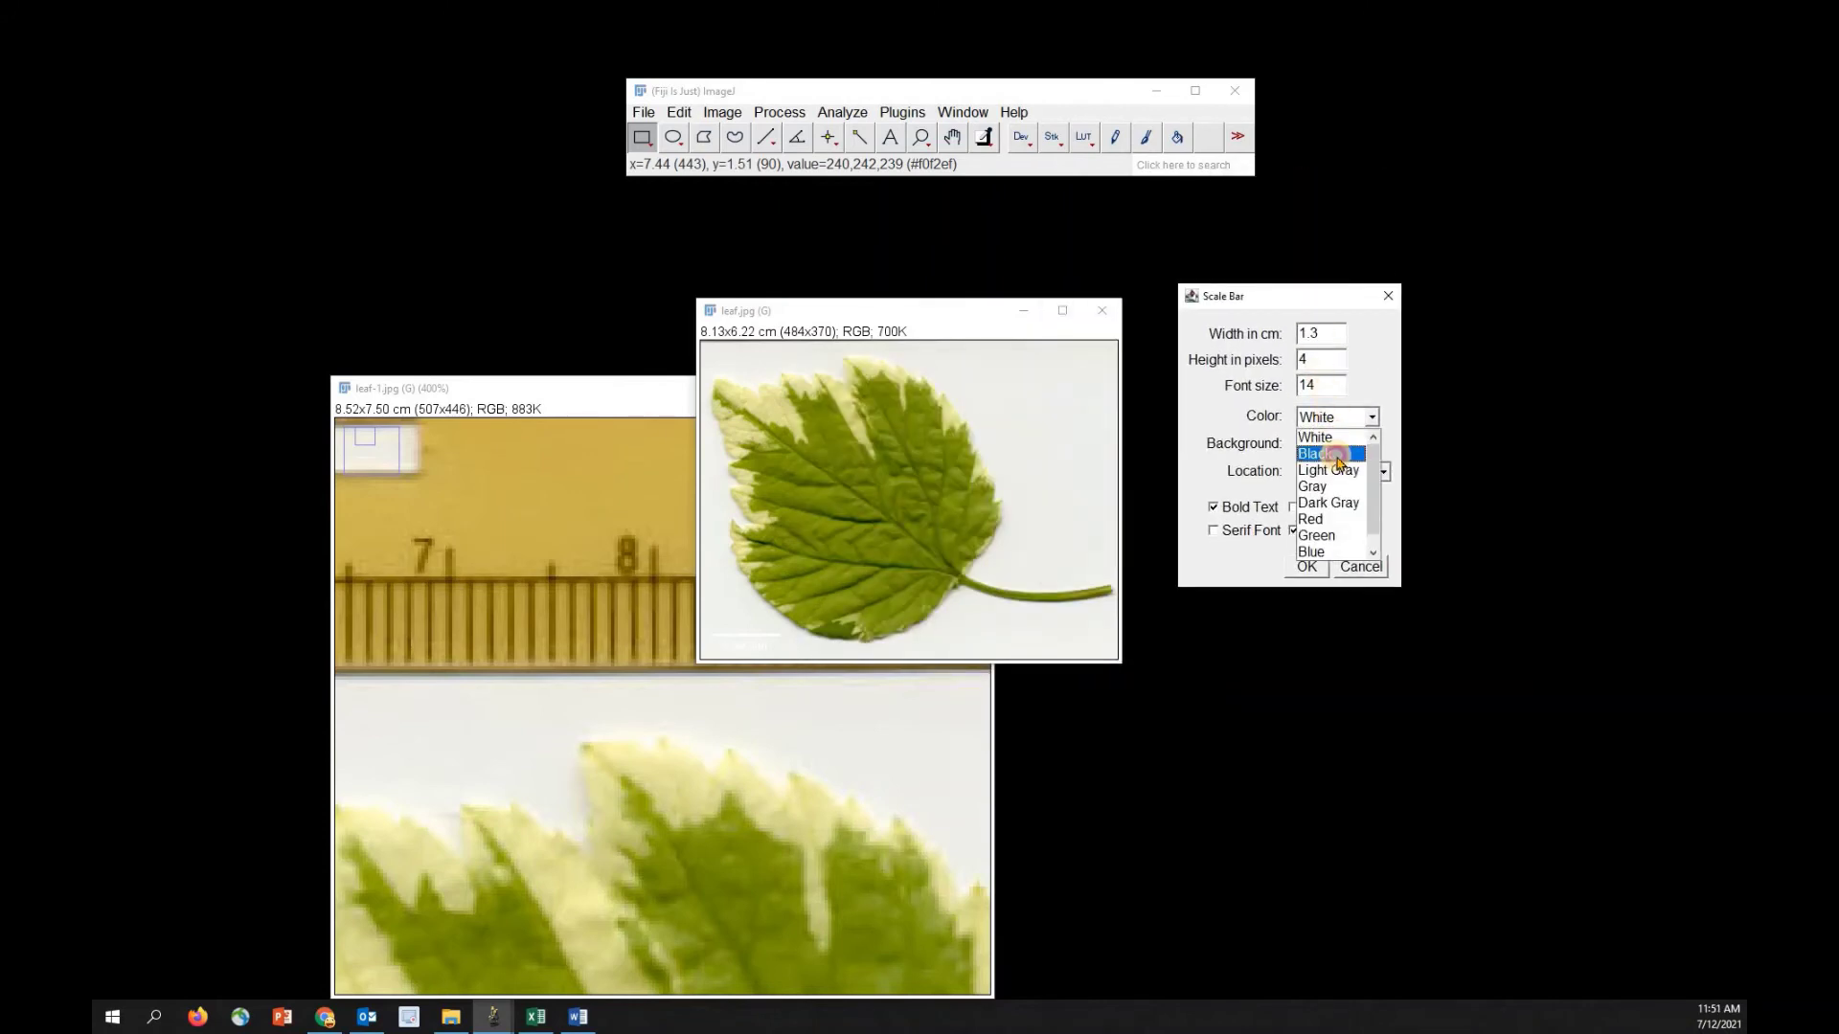
pyautogui.click(1340, 452)
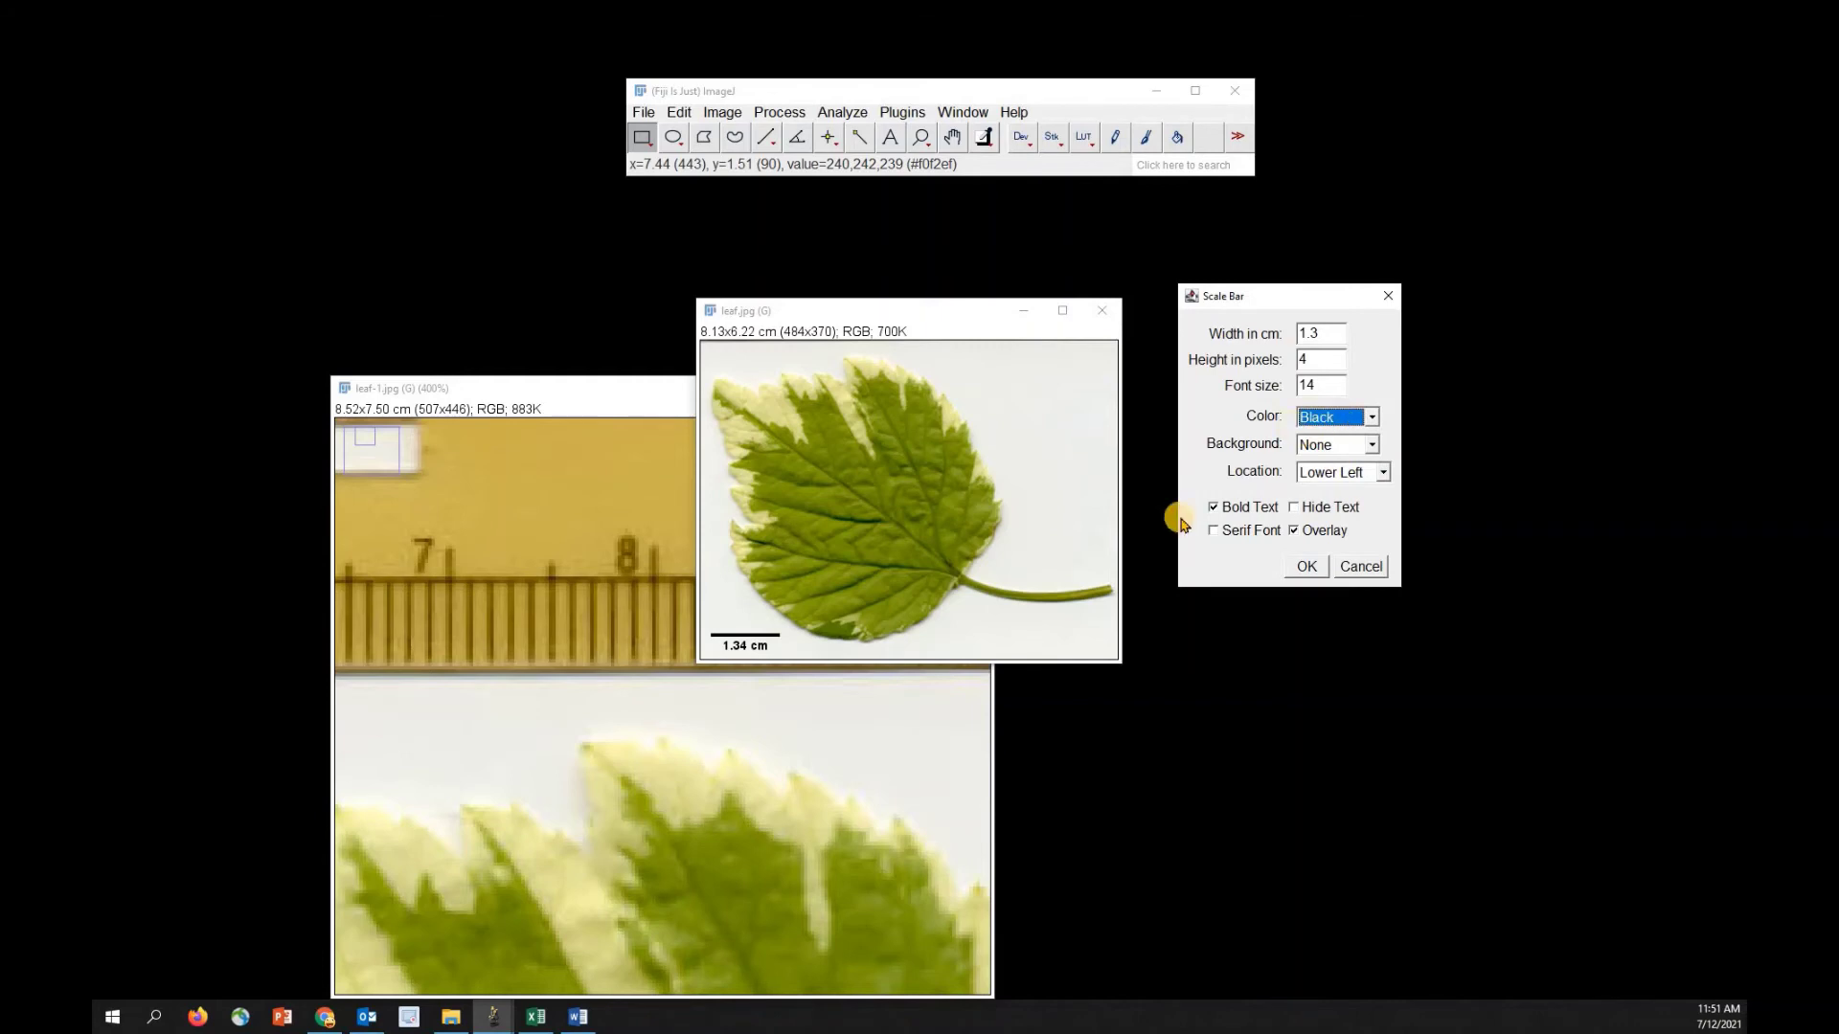
pyautogui.click(1334, 328)
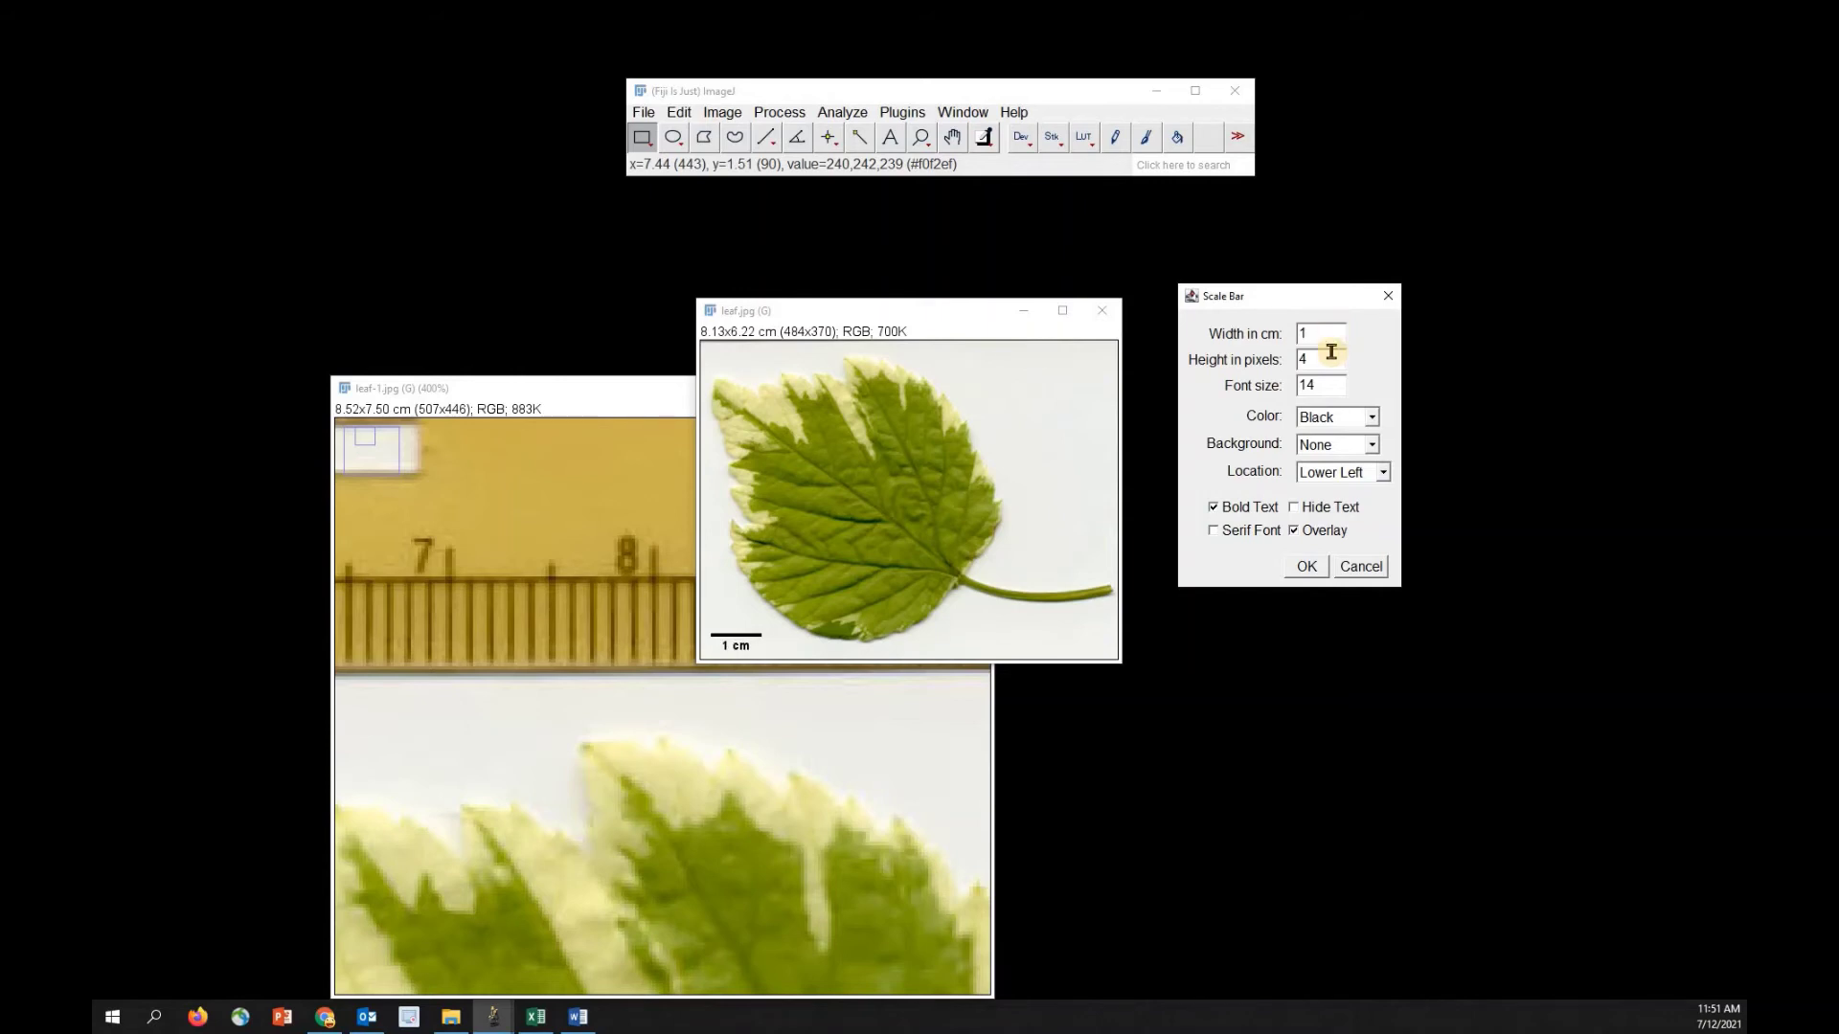
pyautogui.click(1295, 508)
pyautogui.click(1307, 567)
pyautogui.click(781, 166)
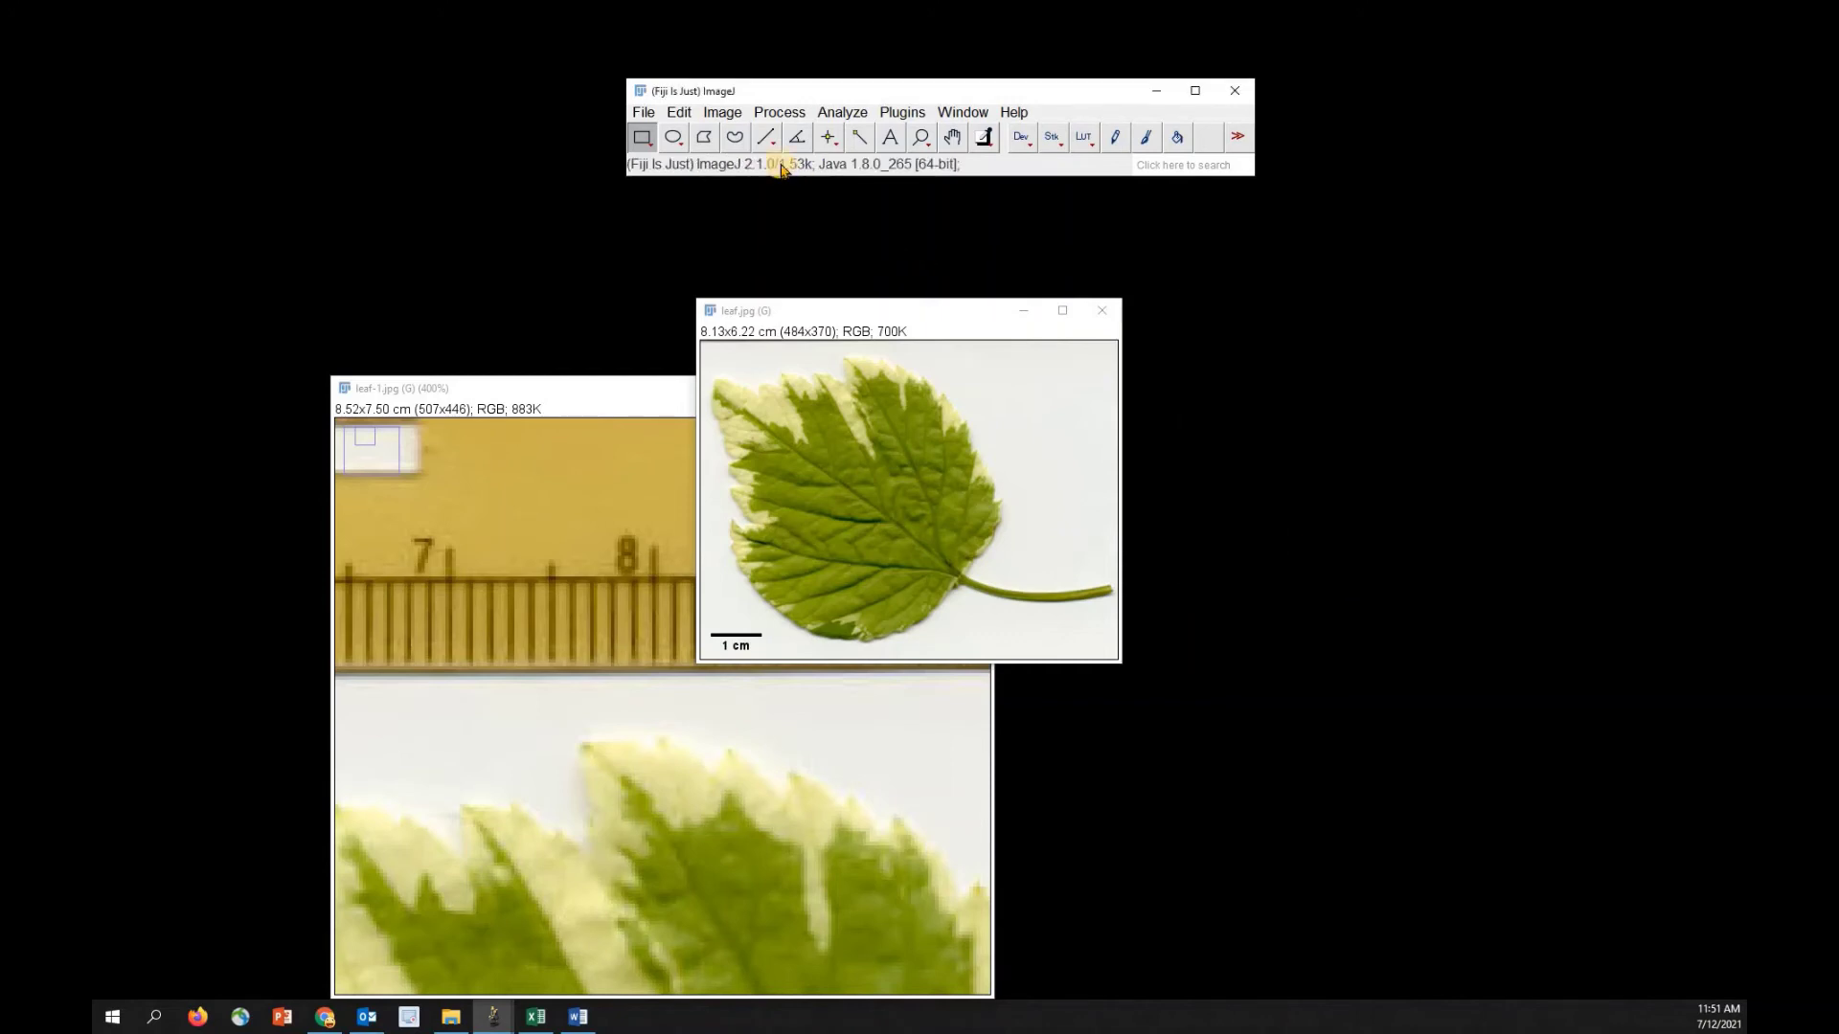
# Step: Hide the scale bar overlay on the cropped leaf image, and show it again
pyautogui.click(723, 112)
pyautogui.click(776, 487)
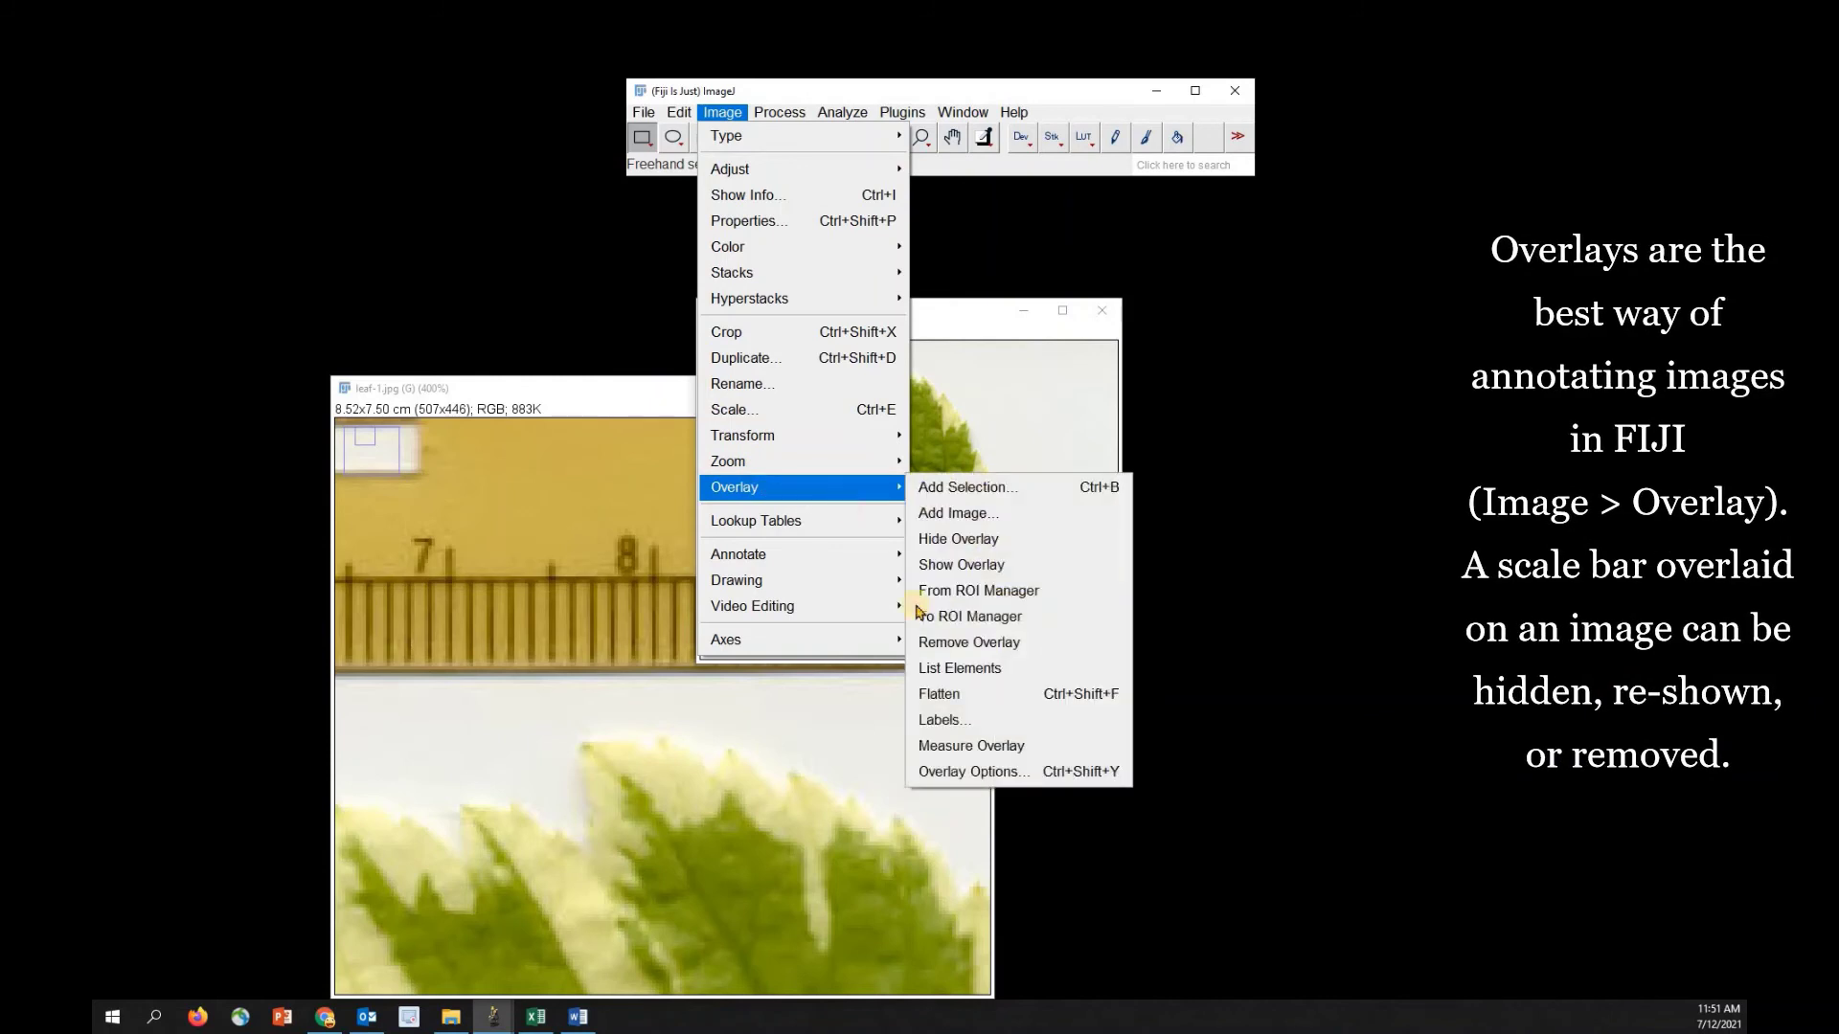
pyautogui.click(979, 542)
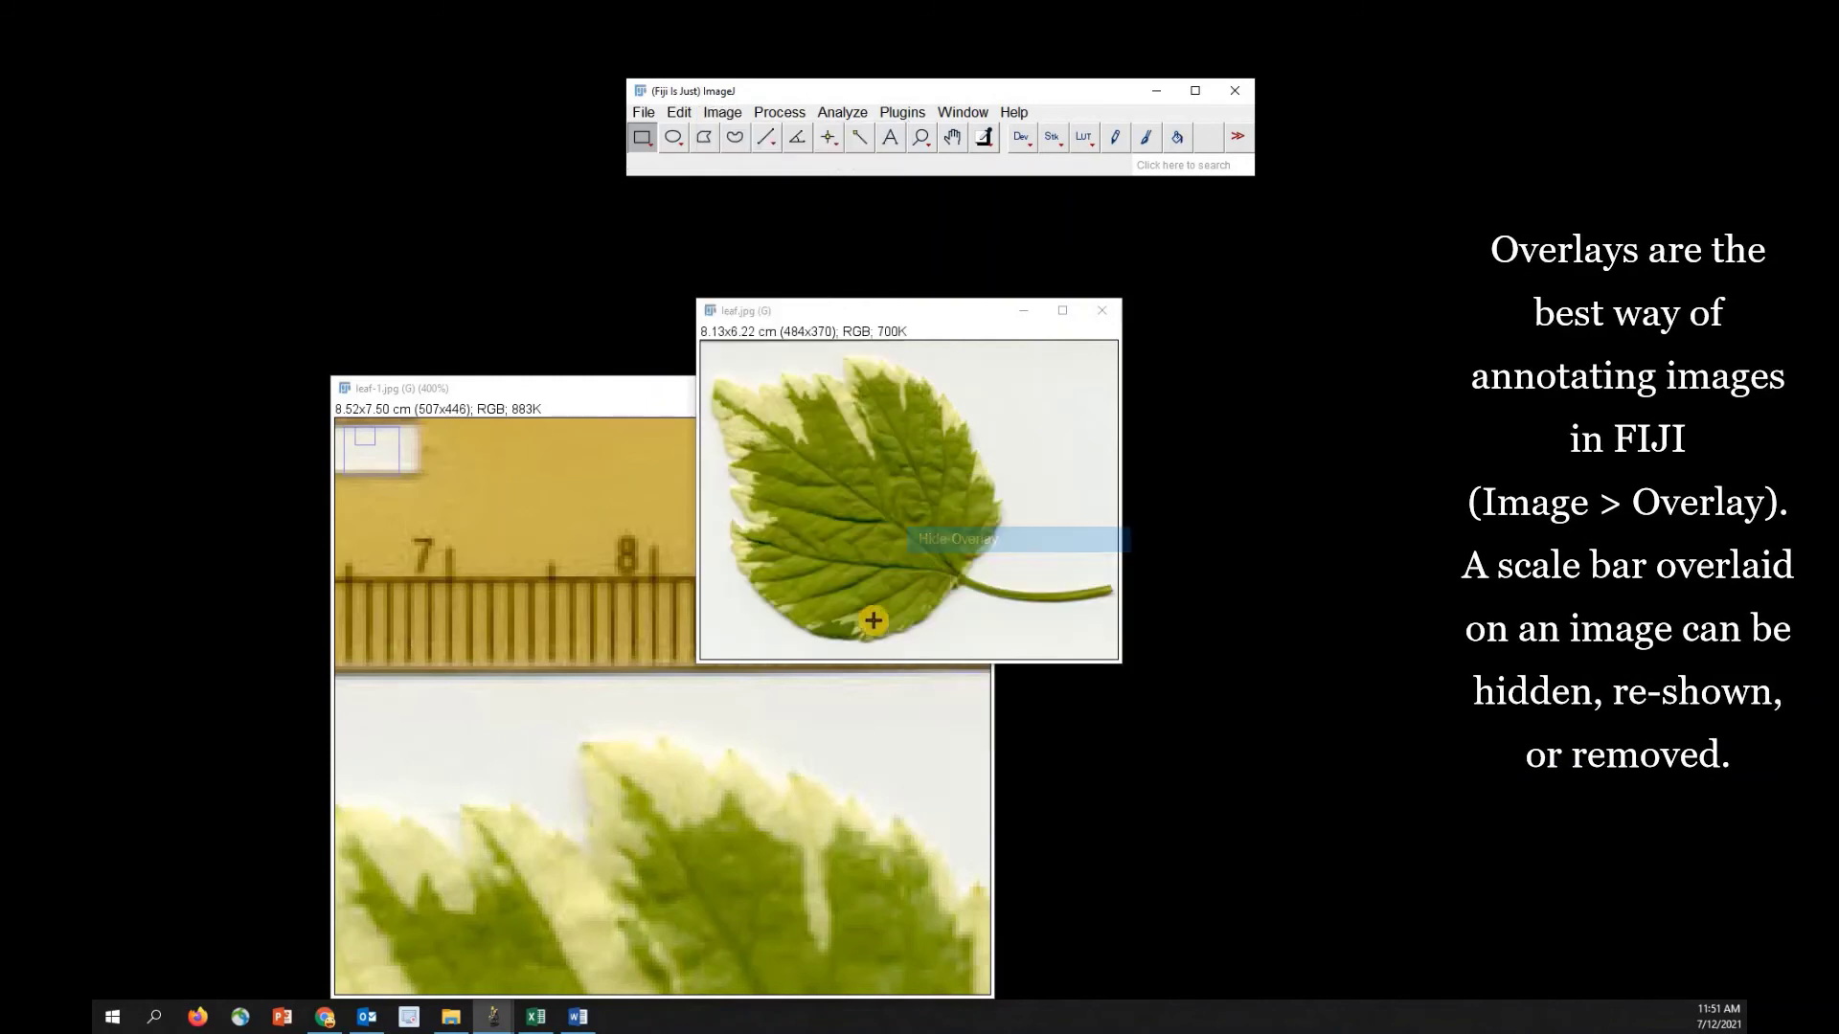
pyautogui.click(723, 112)
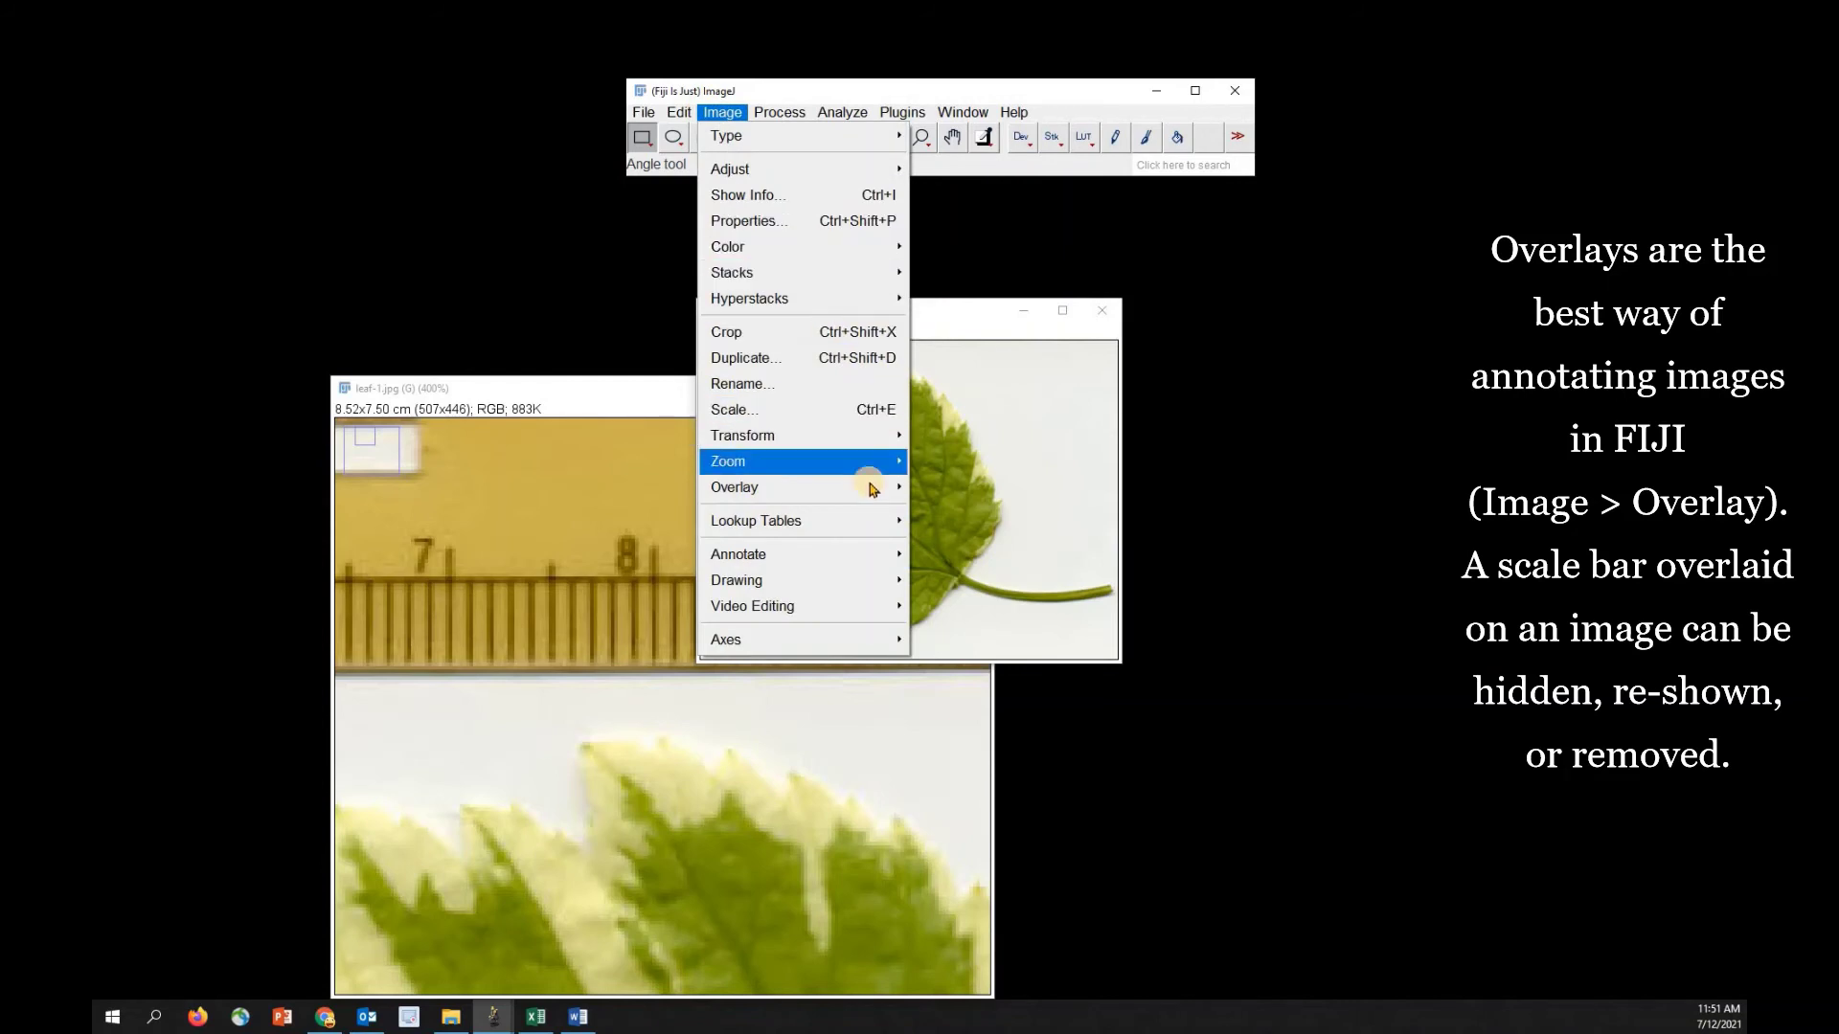
pyautogui.moveTo(870, 486)
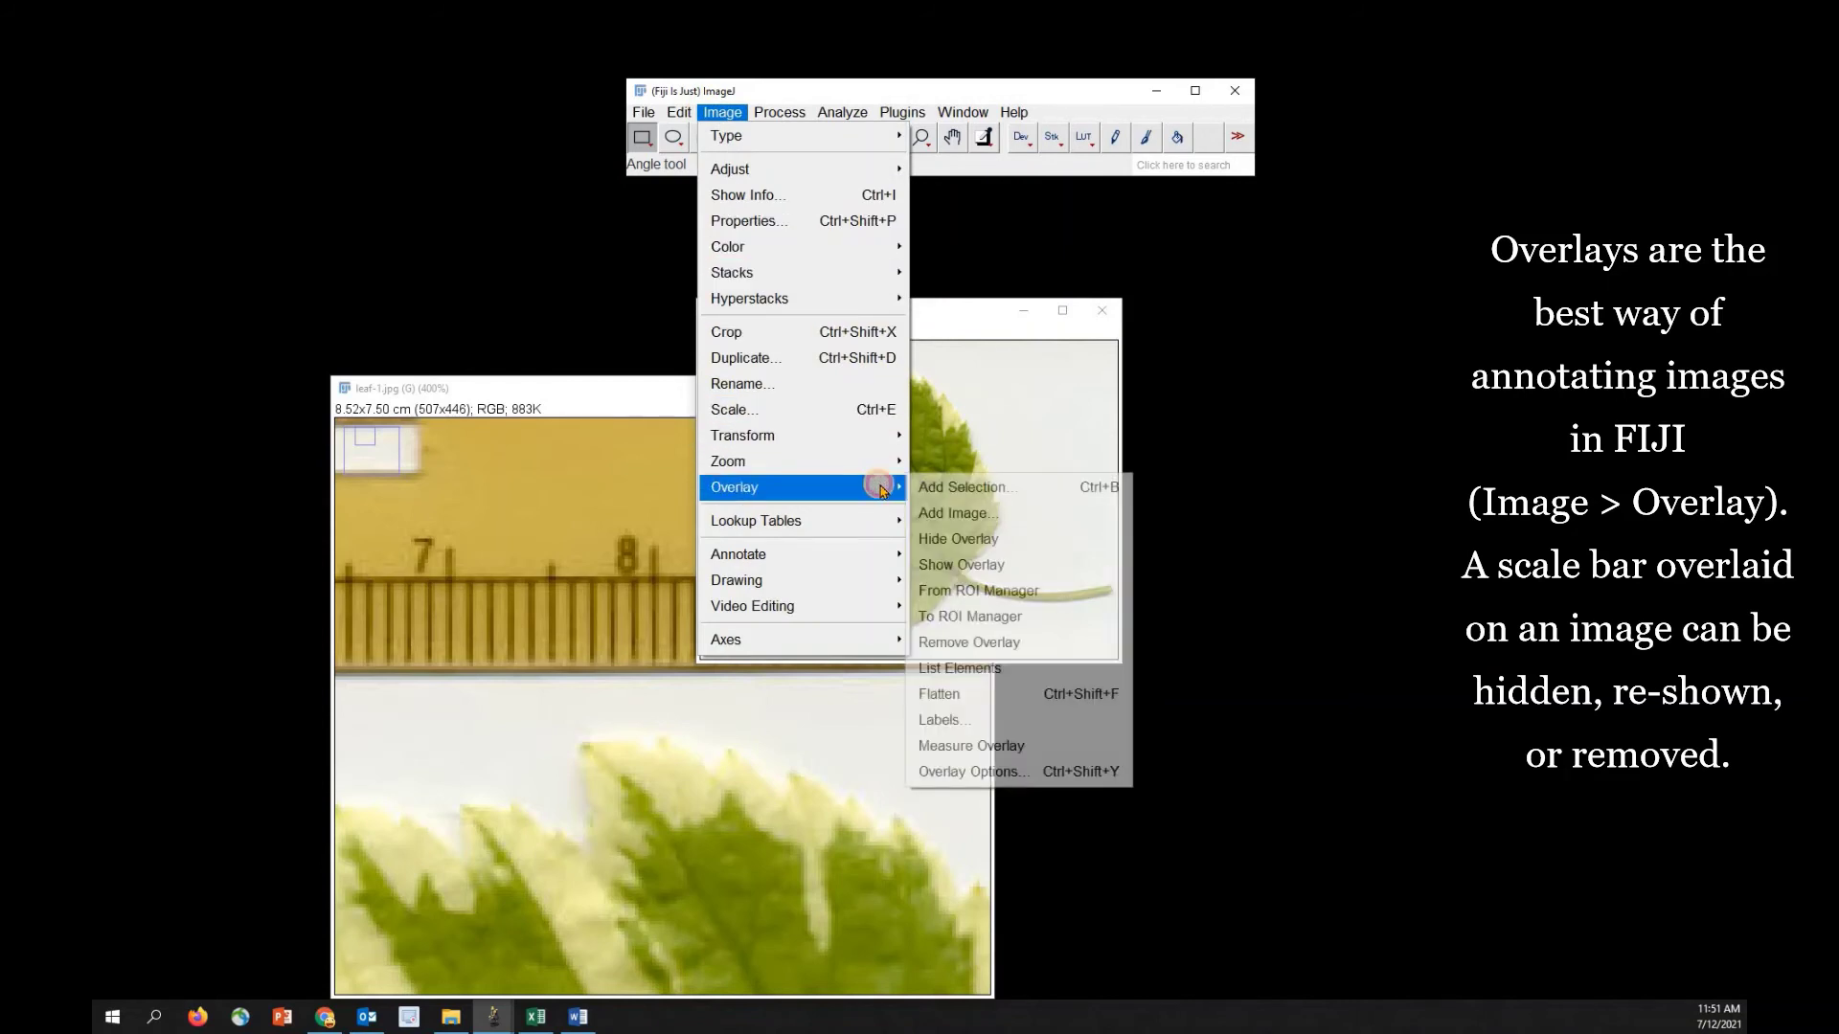
pyautogui.click(936, 566)
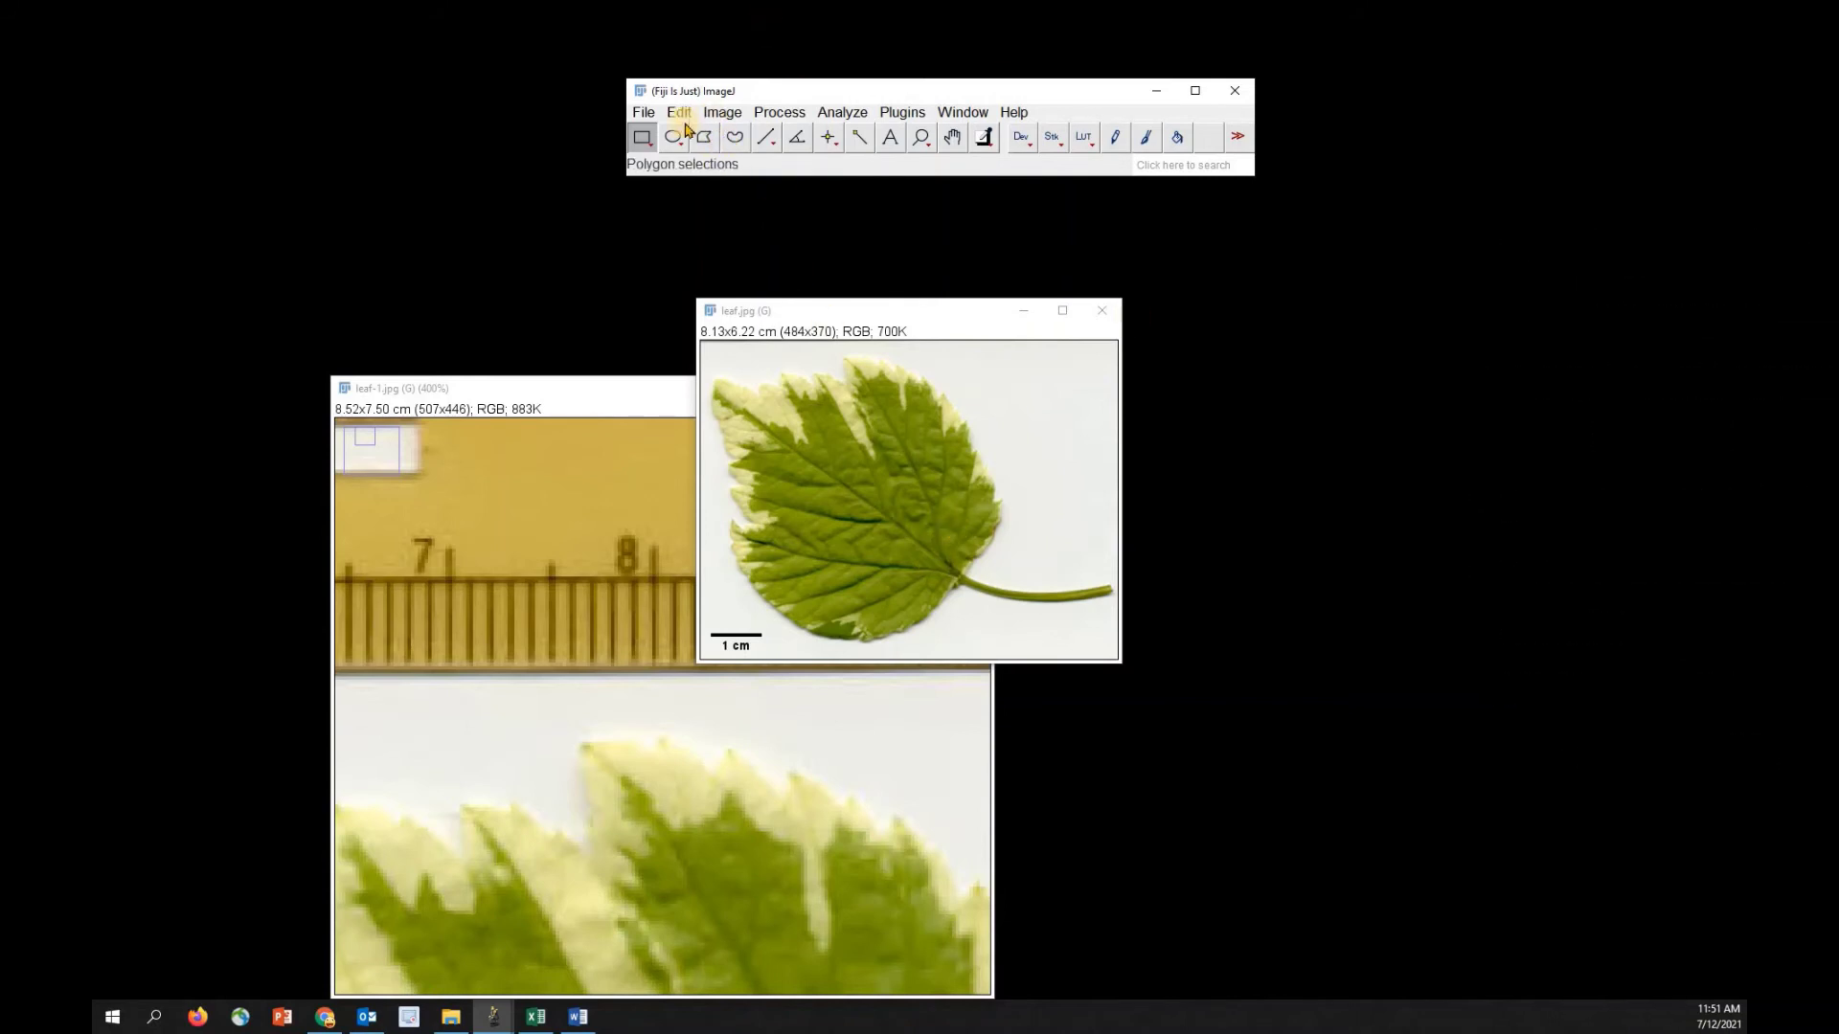
# Step: Close leaf.jpg and leaf-1.jpg without saving the changes
pyautogui.click(1099, 316)
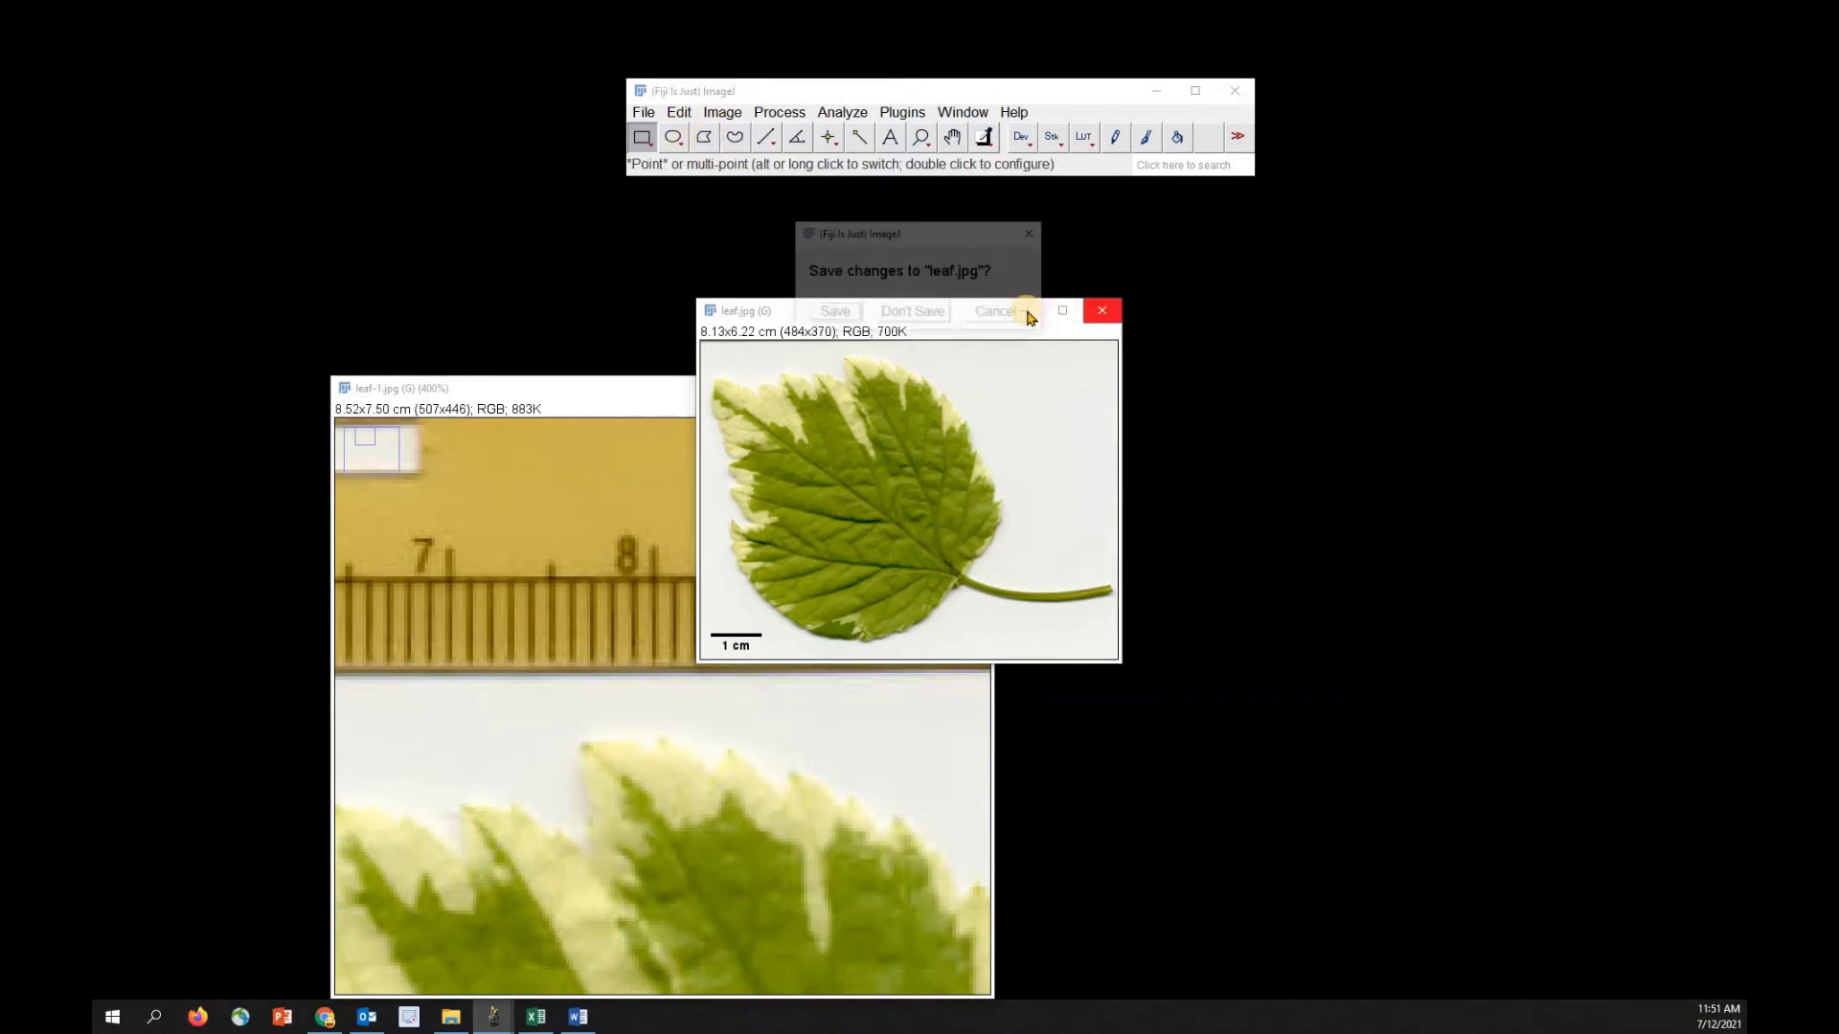
pyautogui.click(908, 316)
pyautogui.click(974, 388)
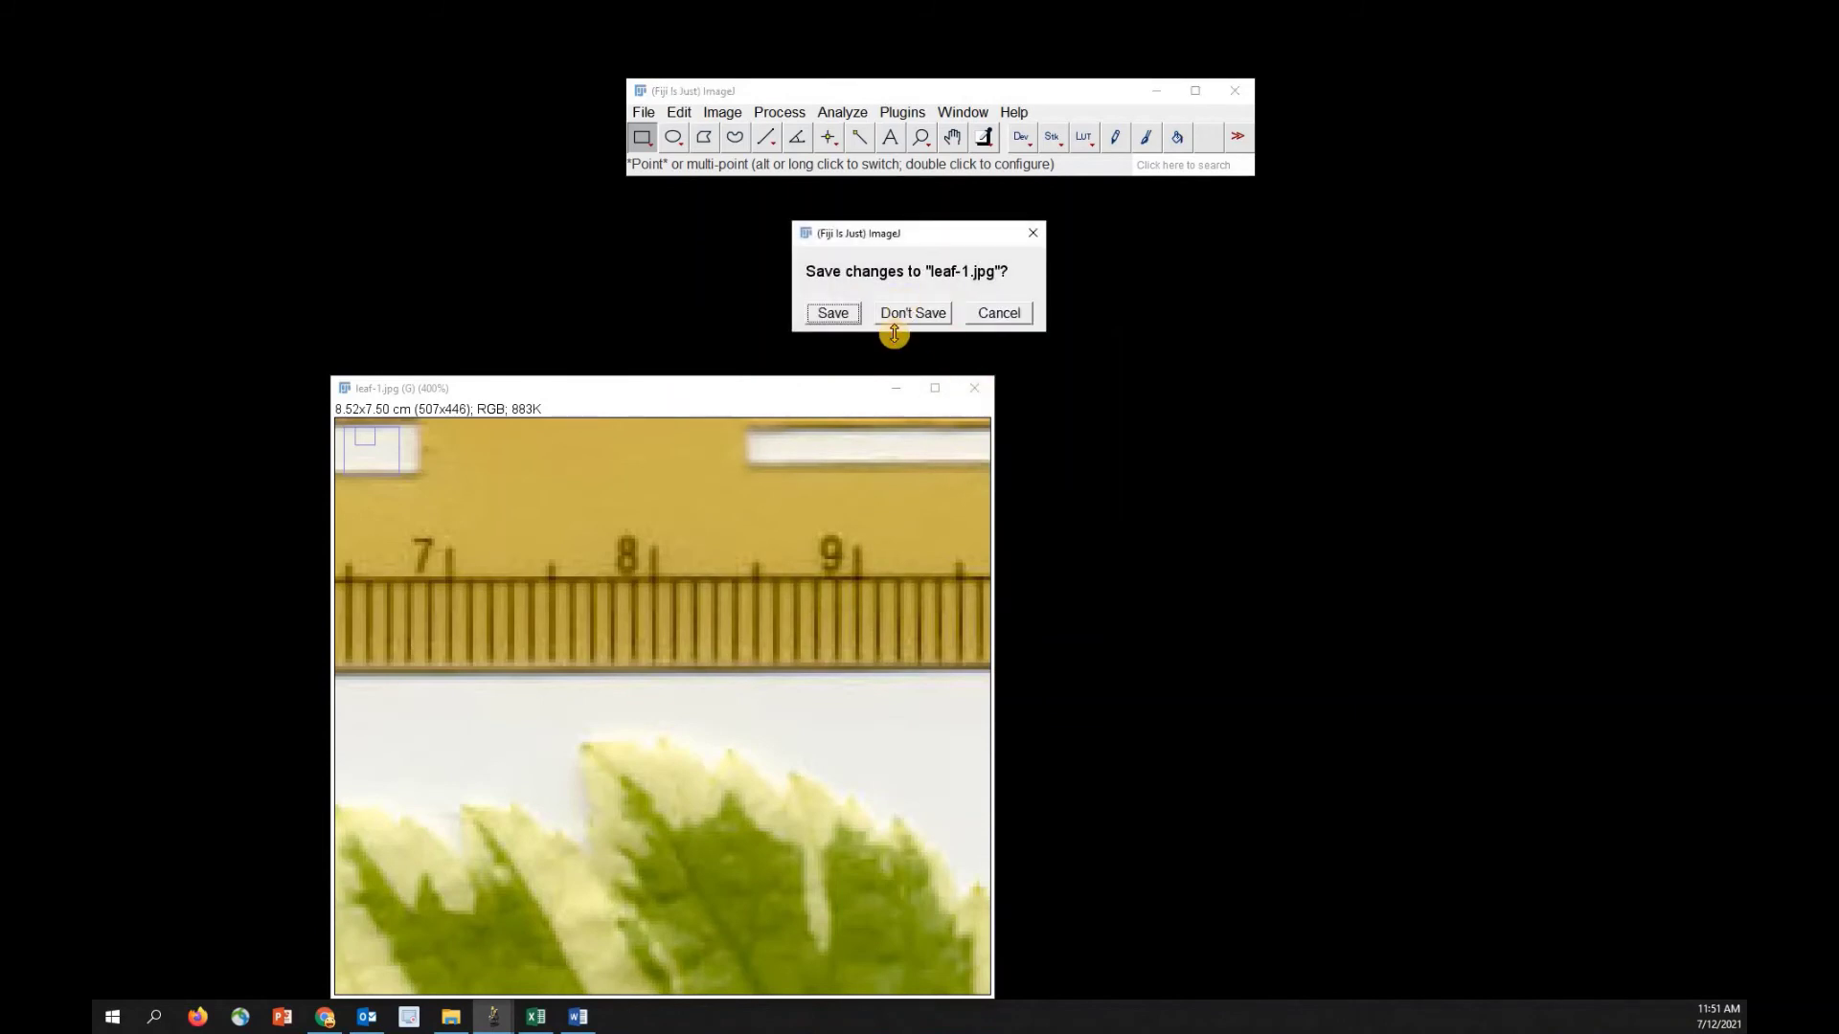
pyautogui.click(903, 316)
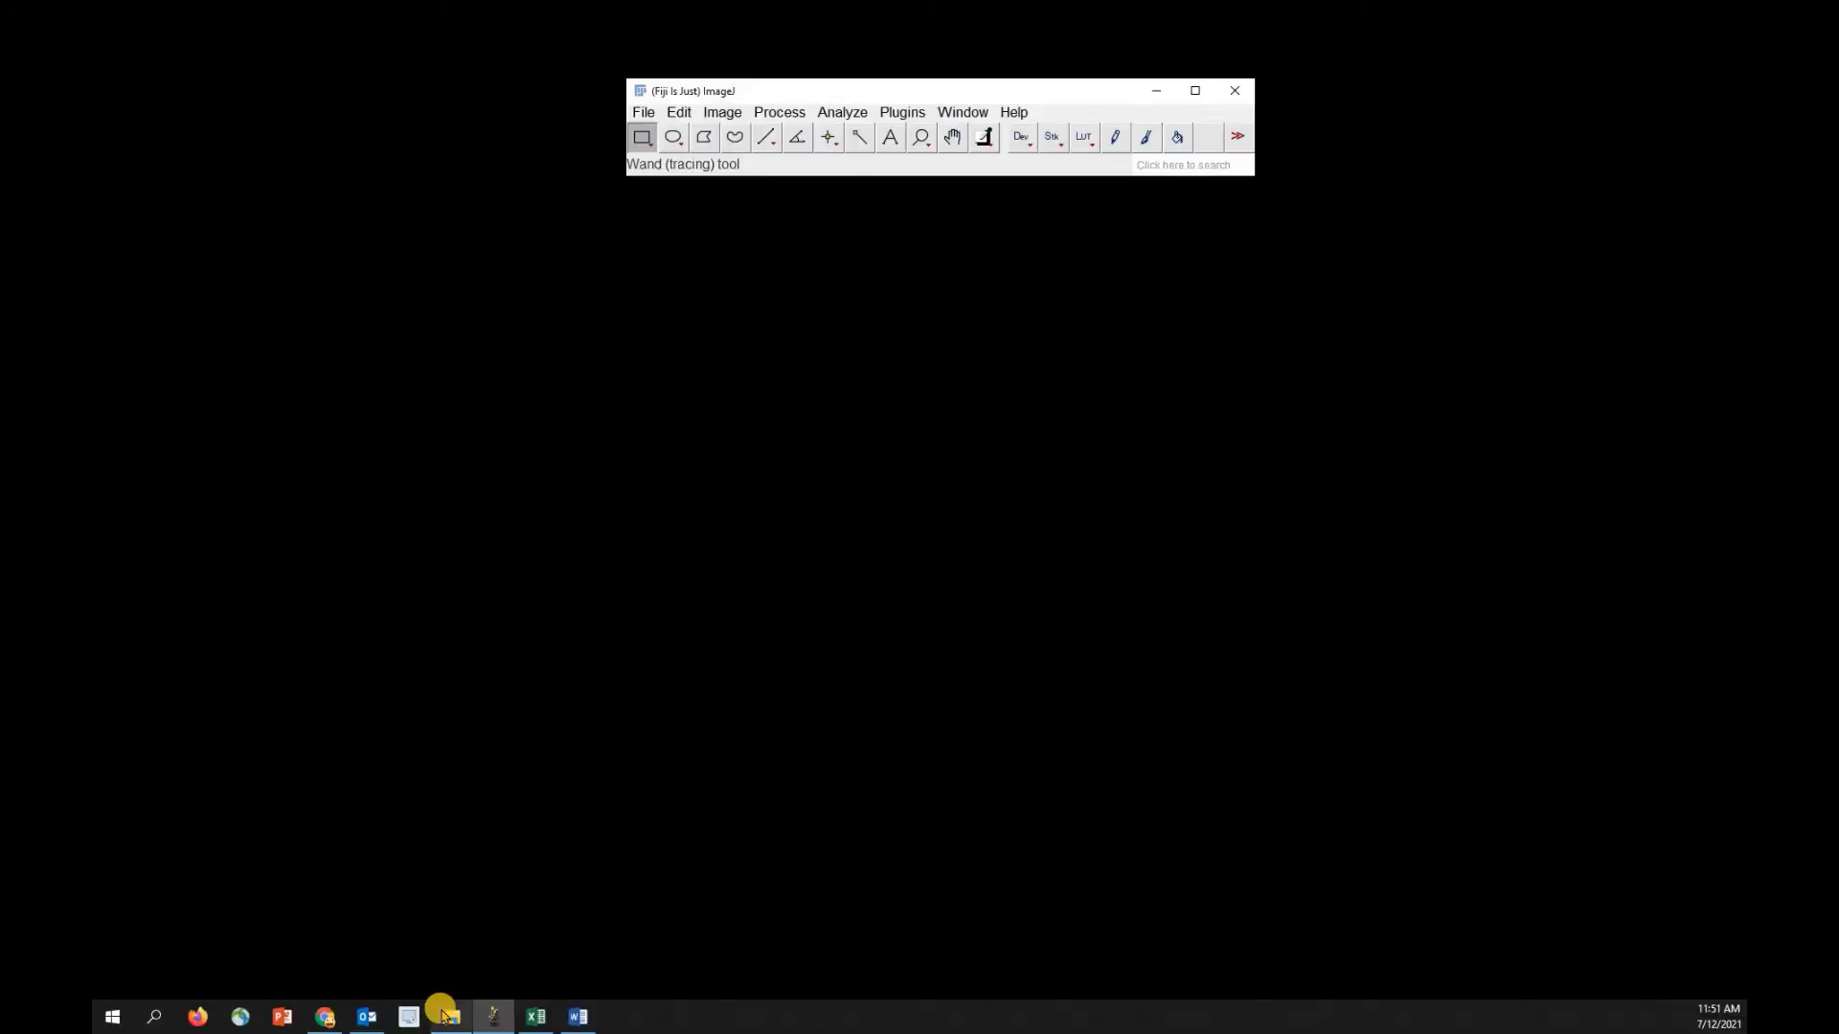
# Step: Open the CellDevelopment_ct image from the scaling and calibration folder, disabling the global calibration, and minimize the folder window
pyautogui.click(444, 1013)
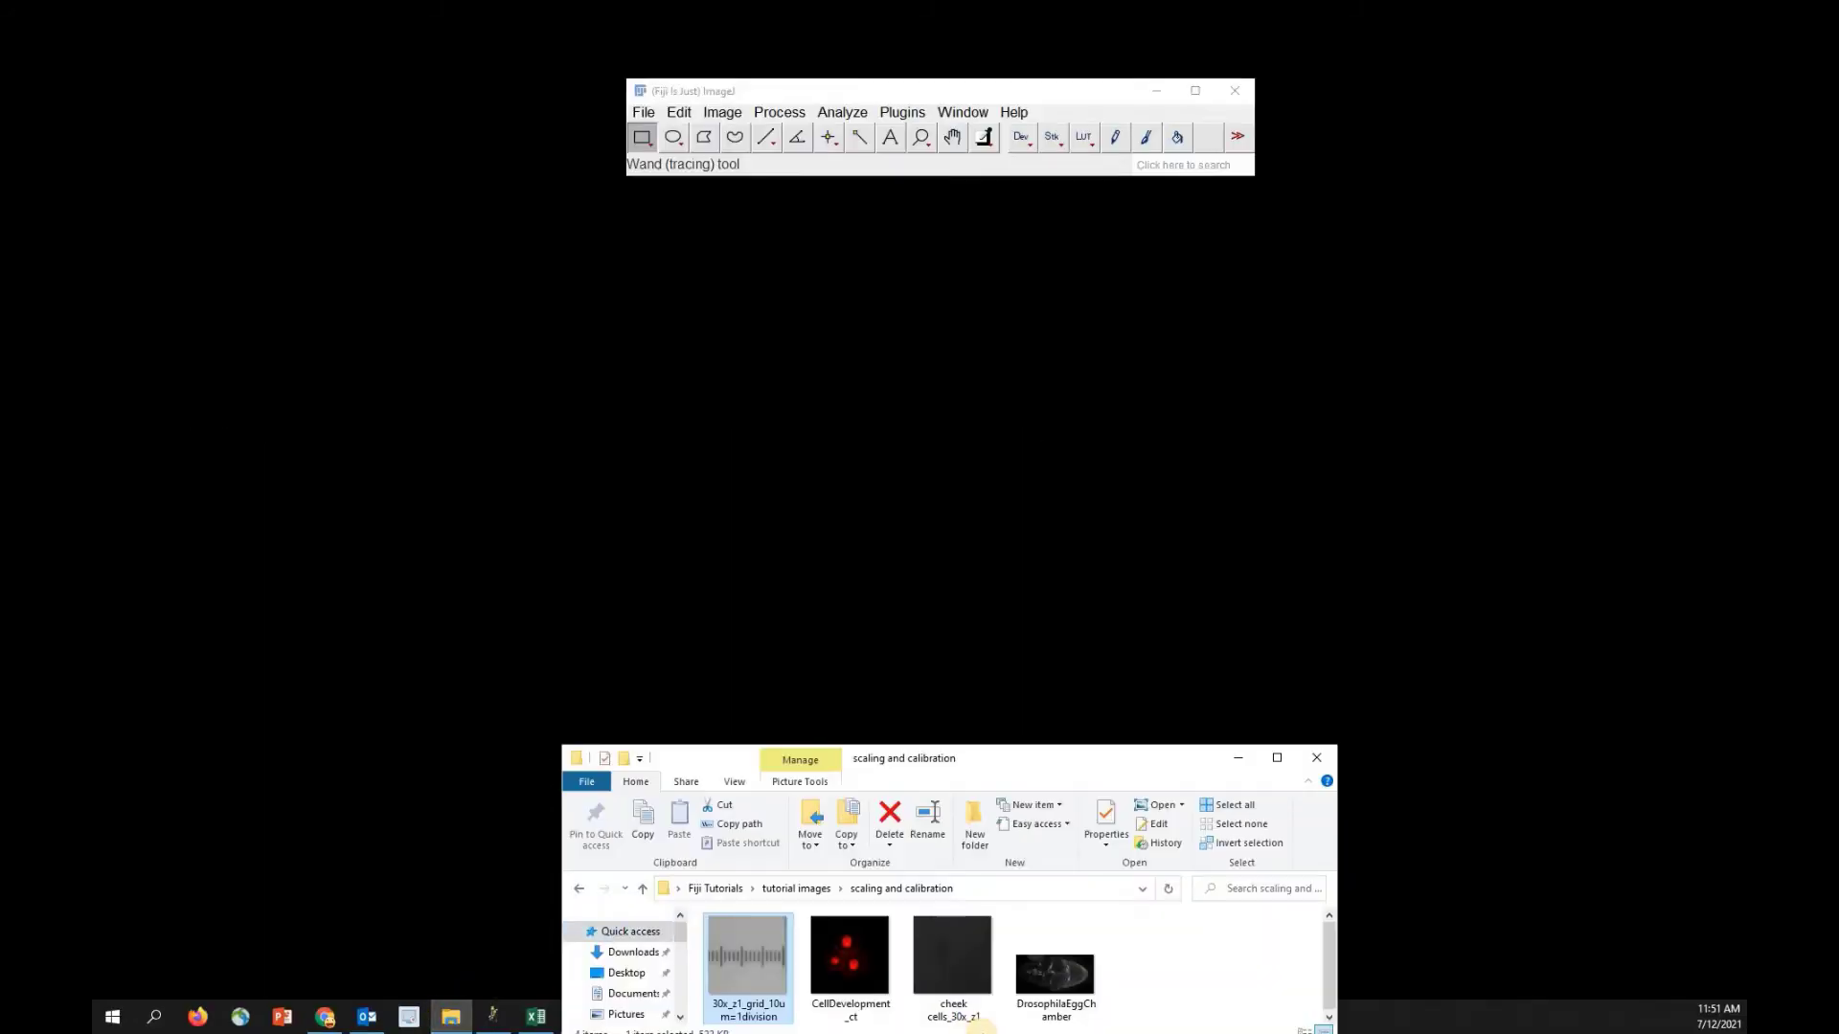
pyautogui.moveTo(849, 958); pyautogui.dragTo(684, 170)
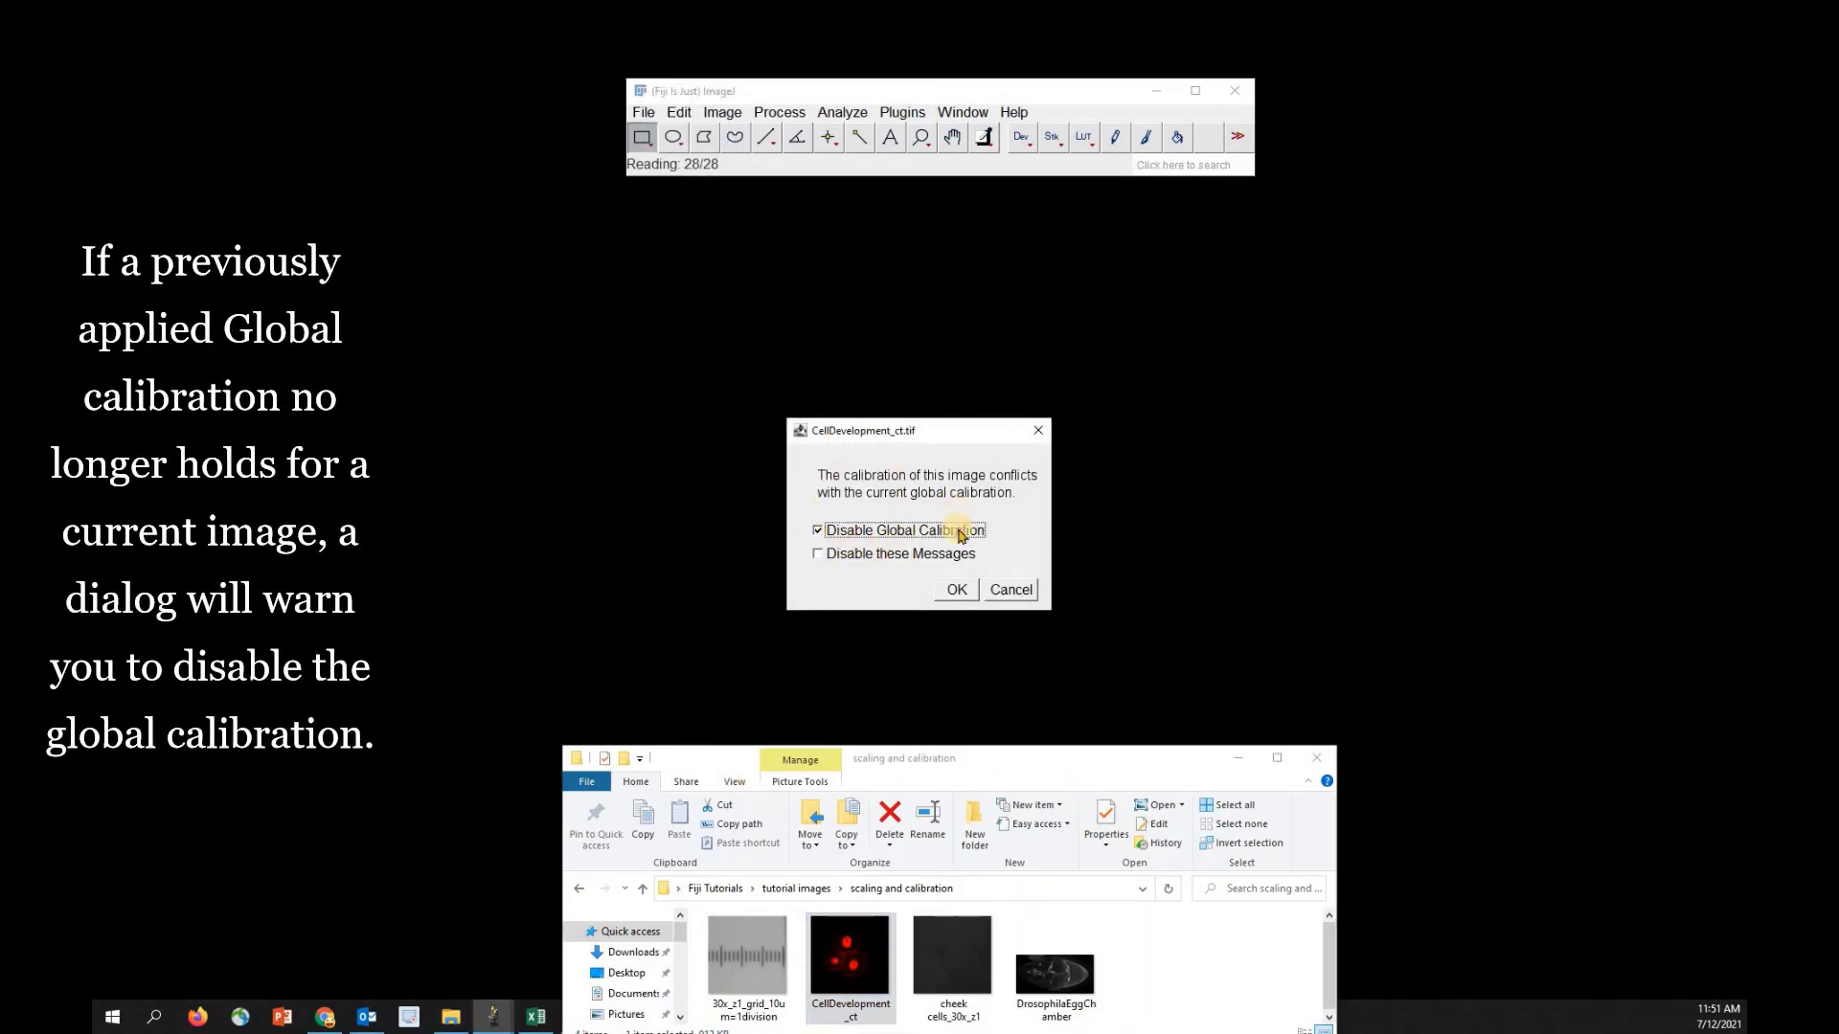
pyautogui.click(963, 591)
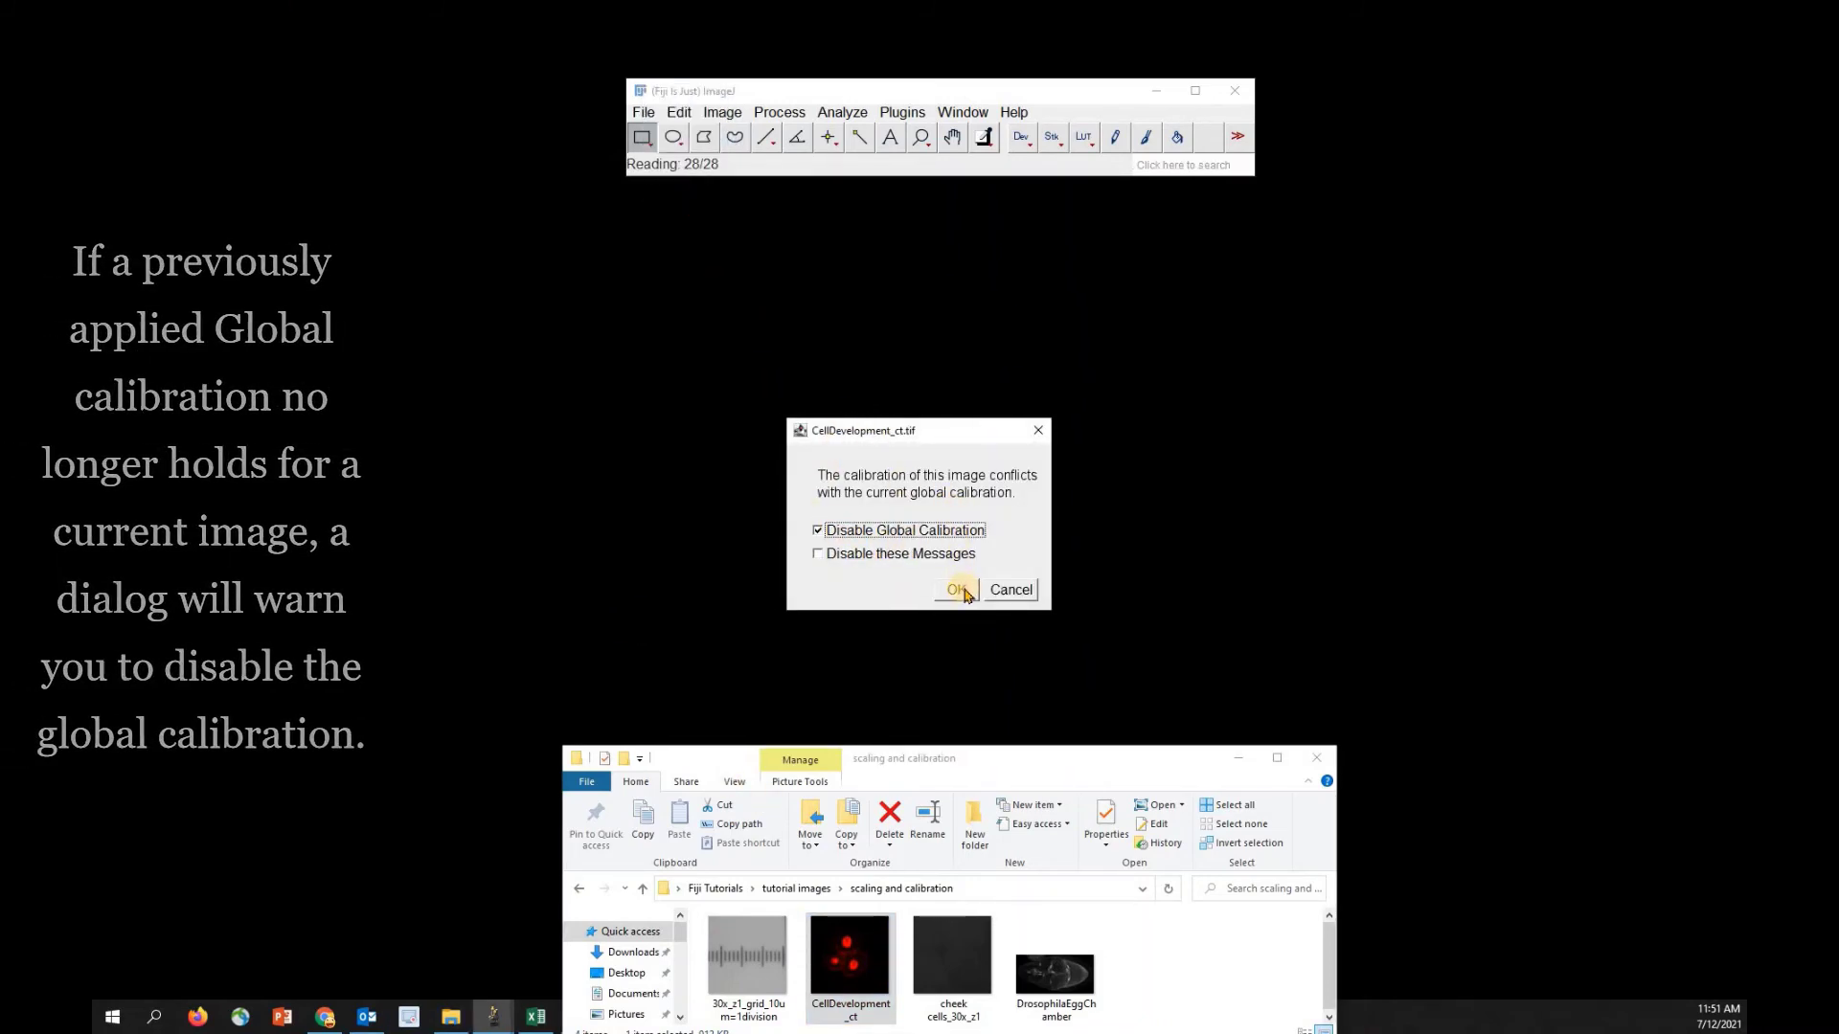
pyautogui.click(1240, 758)
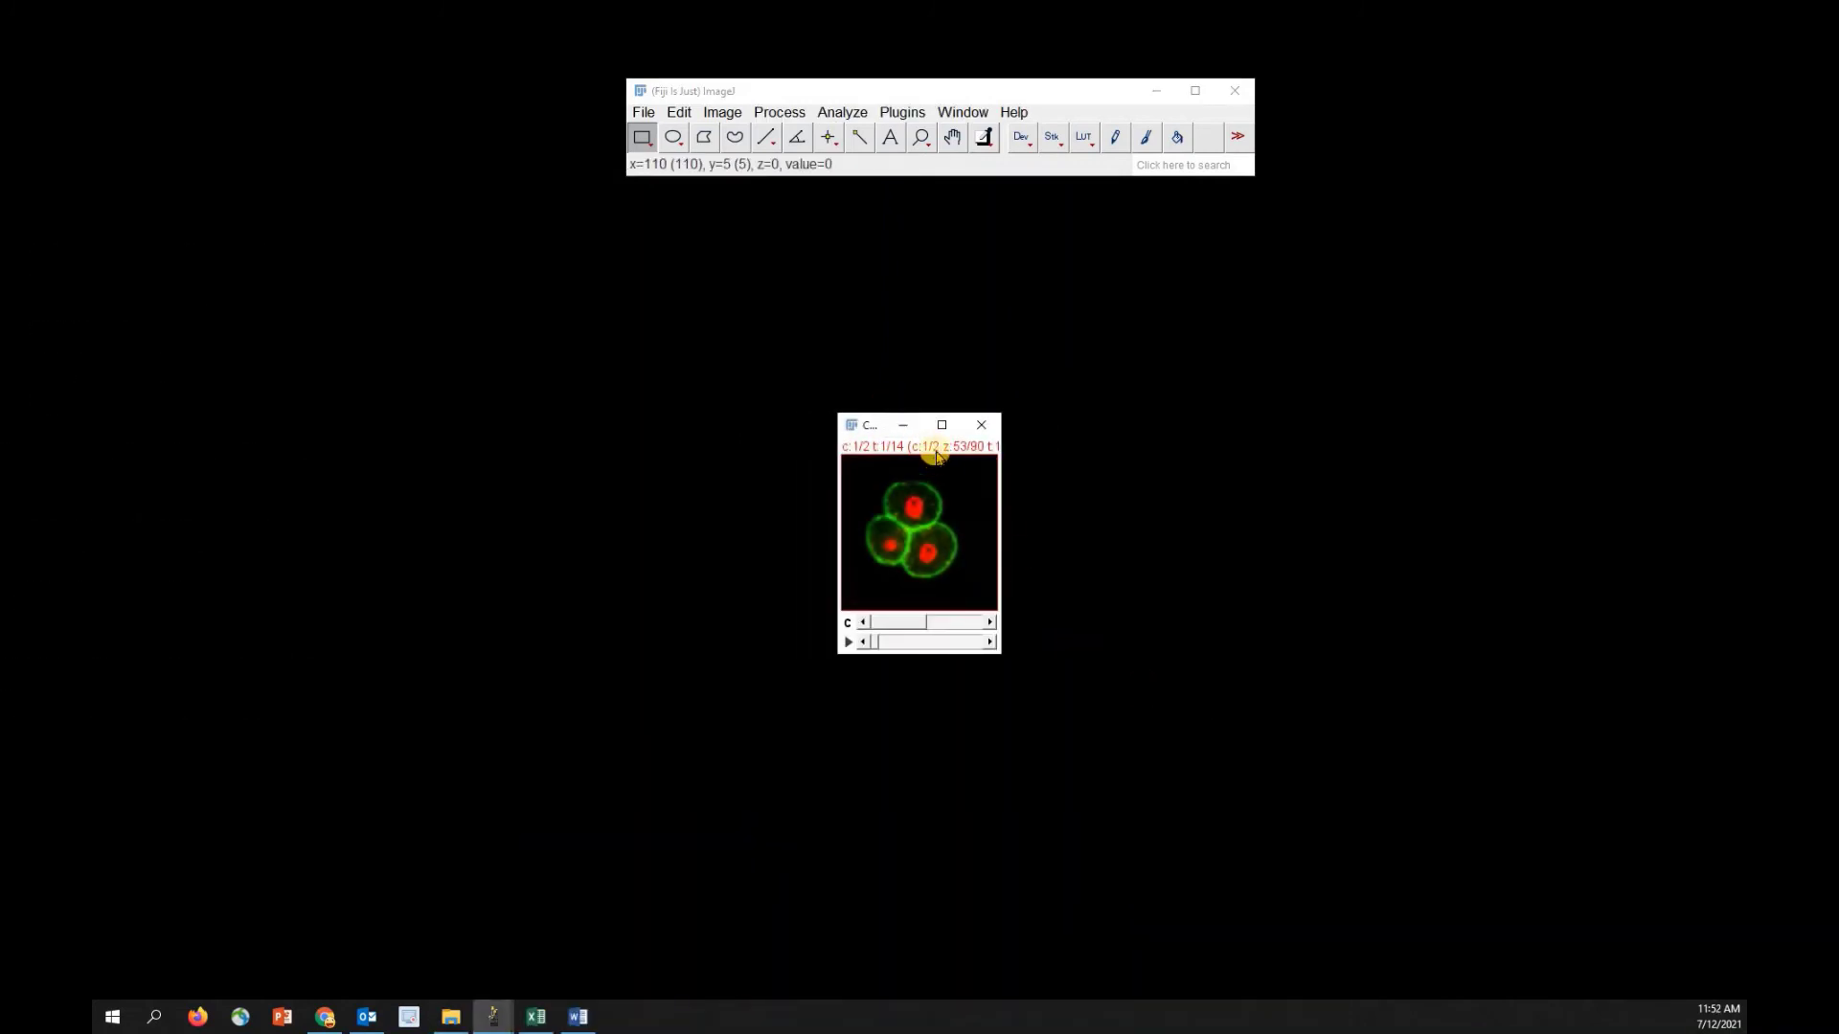
# Step: Magnify CellDevelopment_ct.tif to 600% to examine its pixels around the cell junction, and move its window aside to leave room for comparison
pyautogui.click(925, 144)
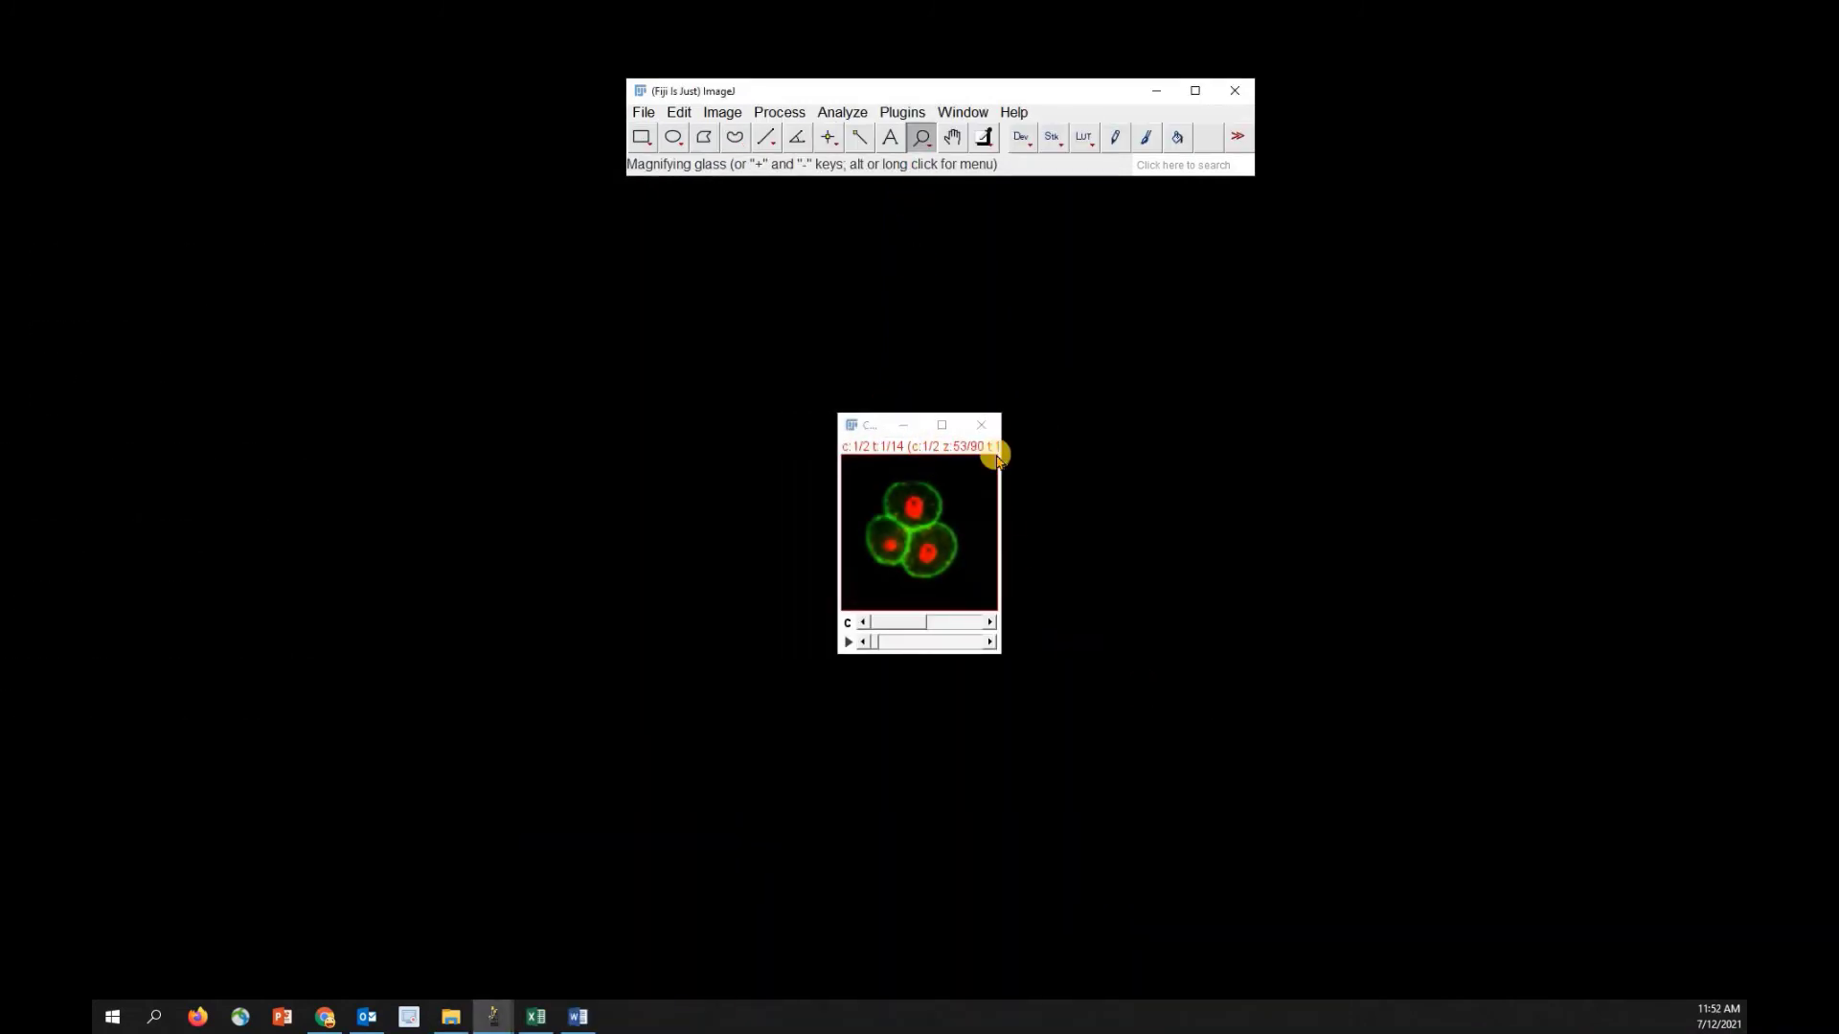
pyautogui.click(920, 565)
pyautogui.click(936, 574)
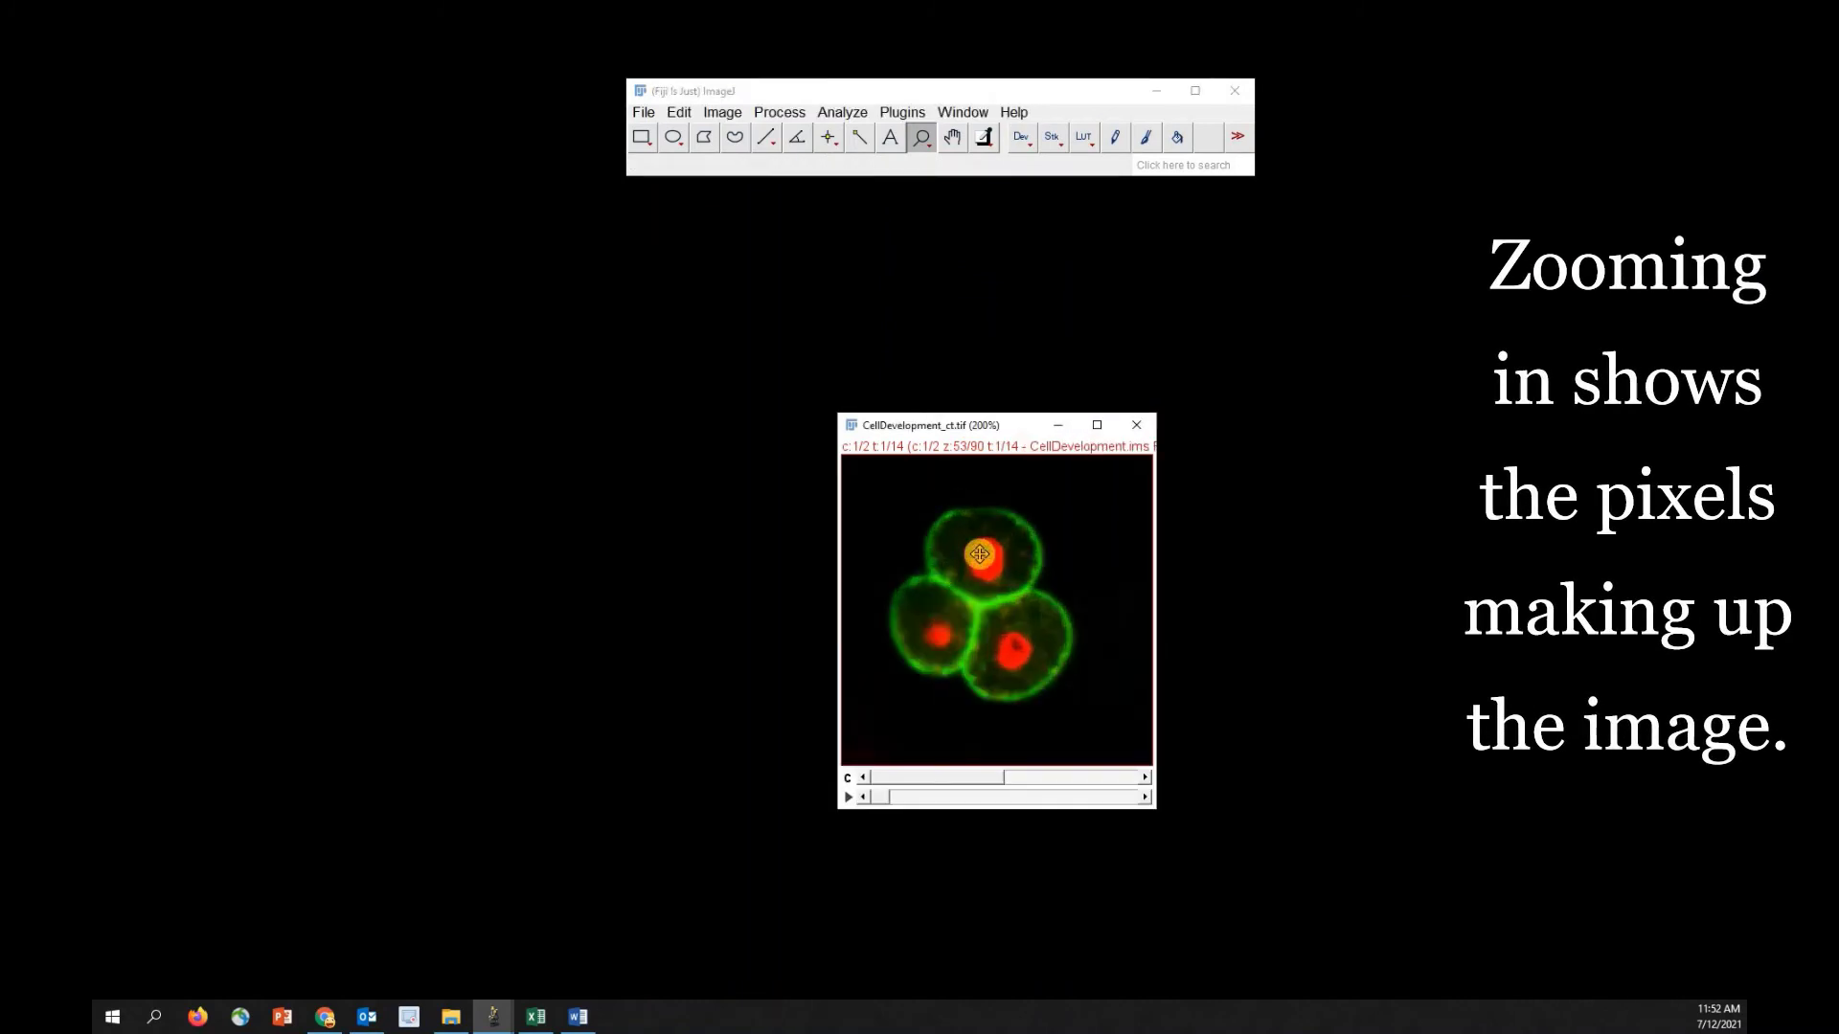
pyautogui.click(980, 556)
pyautogui.click(1091, 618)
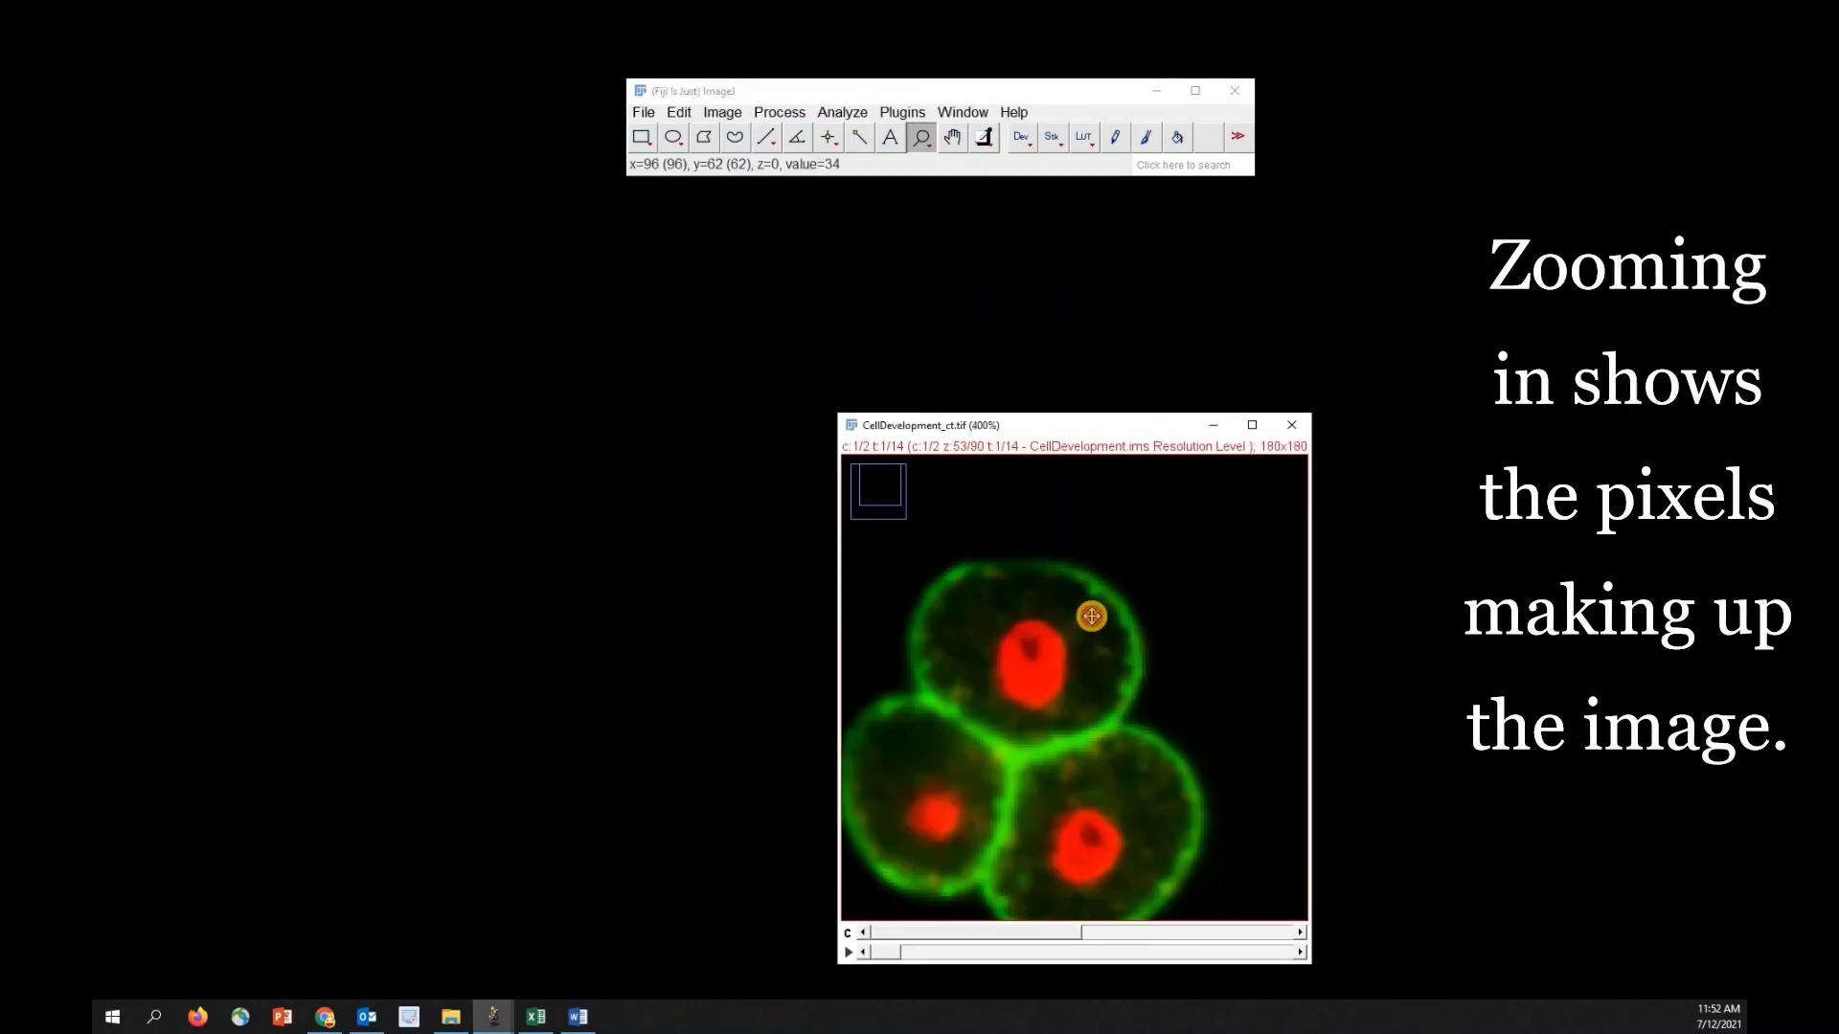
pyautogui.click(1005, 764)
pyautogui.moveTo(1026, 423); pyautogui.dragTo(386, 336)
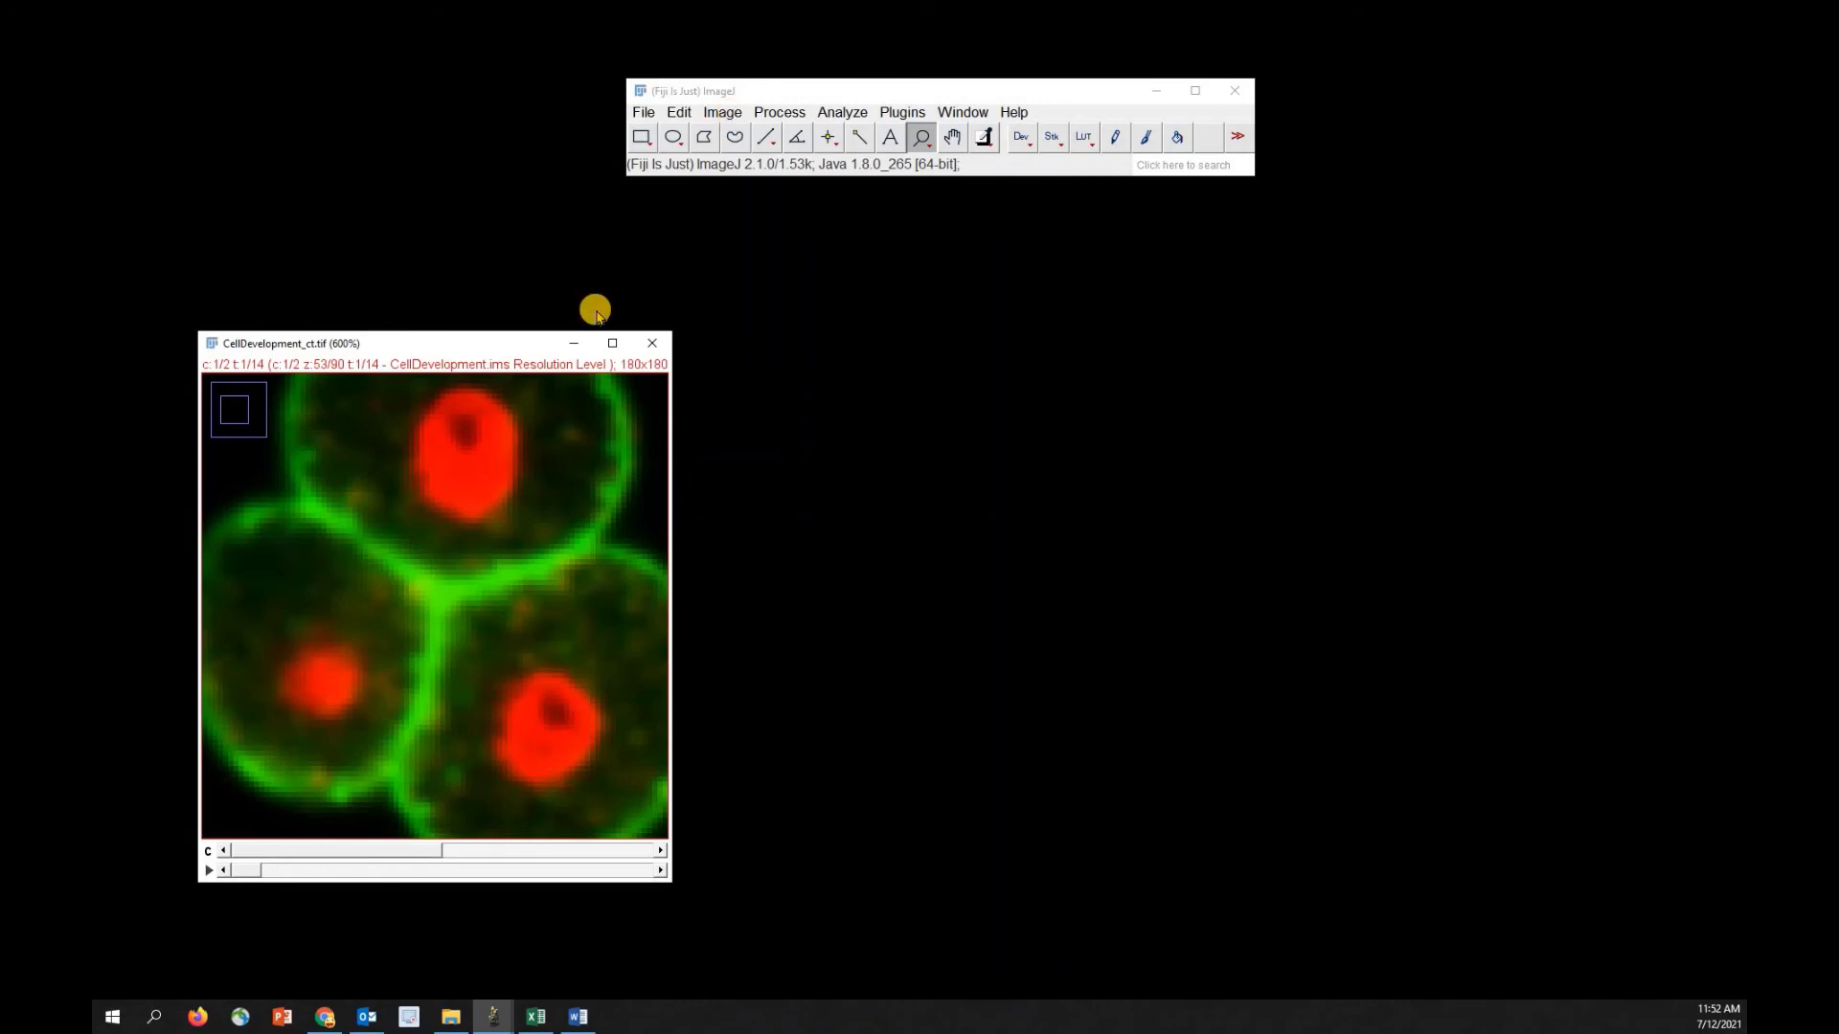
# Step: Scale CellDevelopment_ct.tif by 2 in X and Y with bilinear interpolation into a new window titled "scaled 2.0"
pyautogui.click(721, 112)
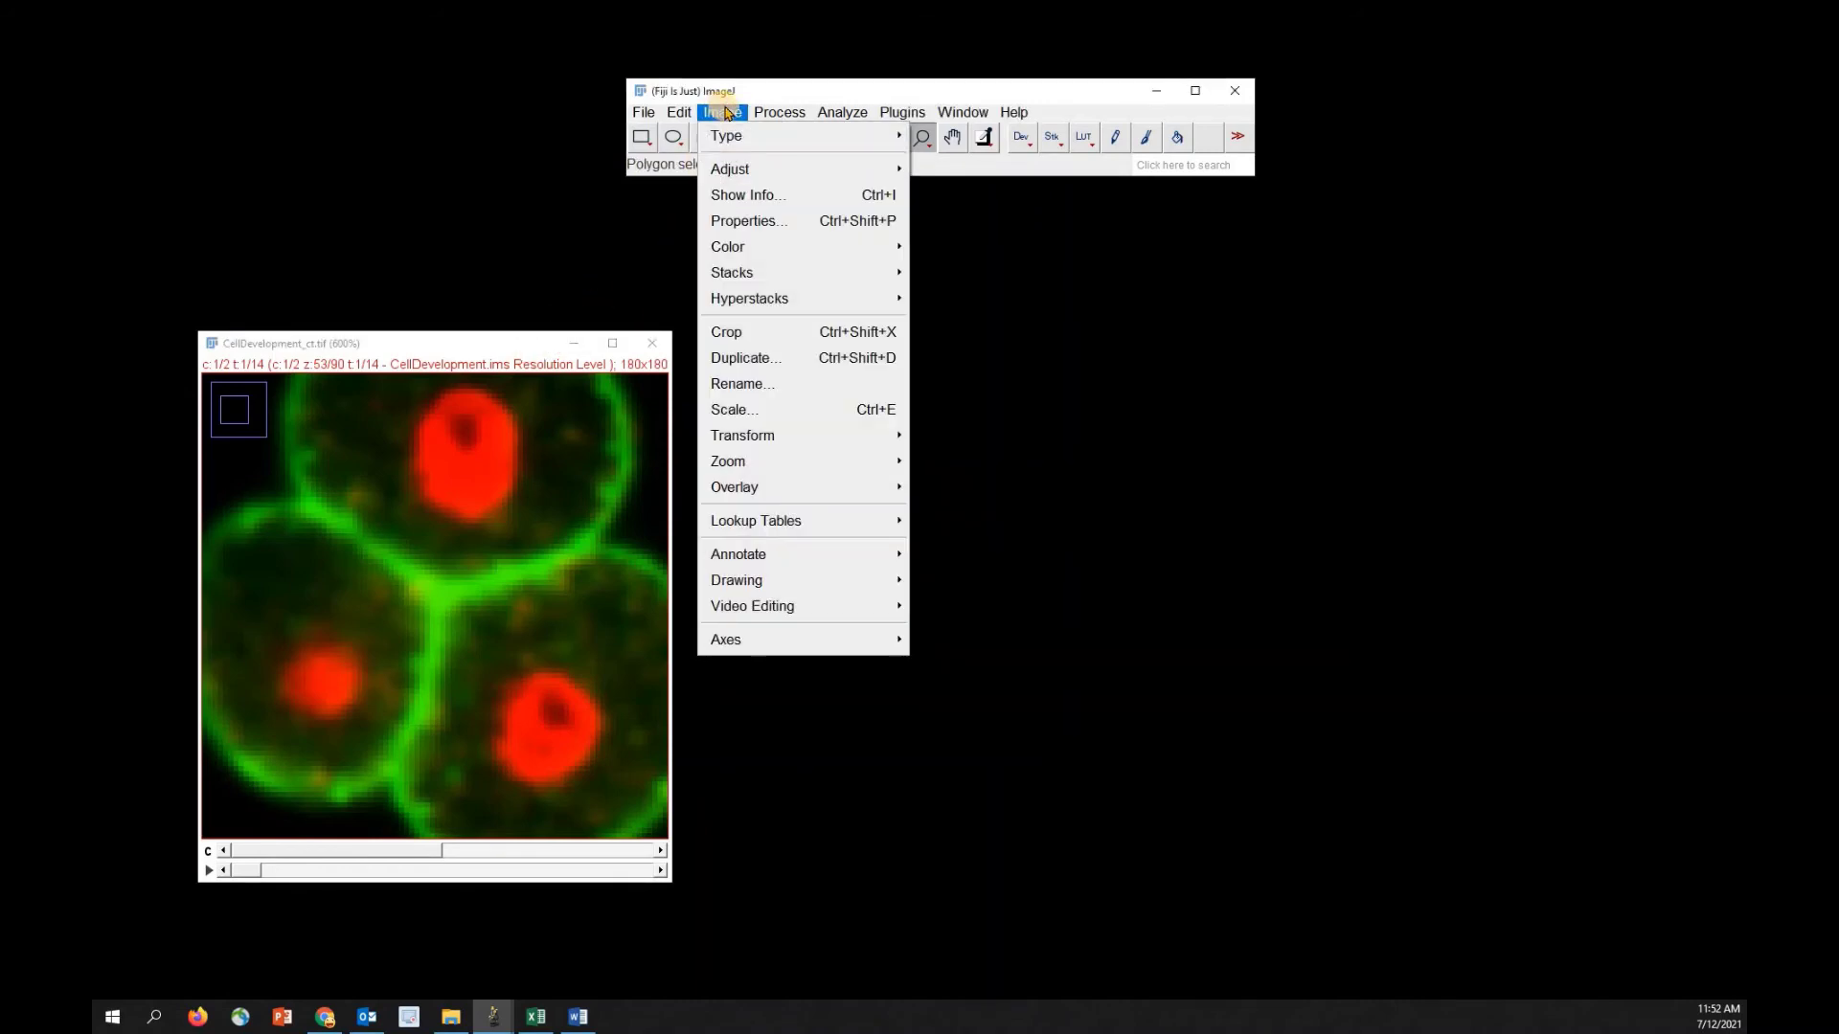
pyautogui.click(735, 411)
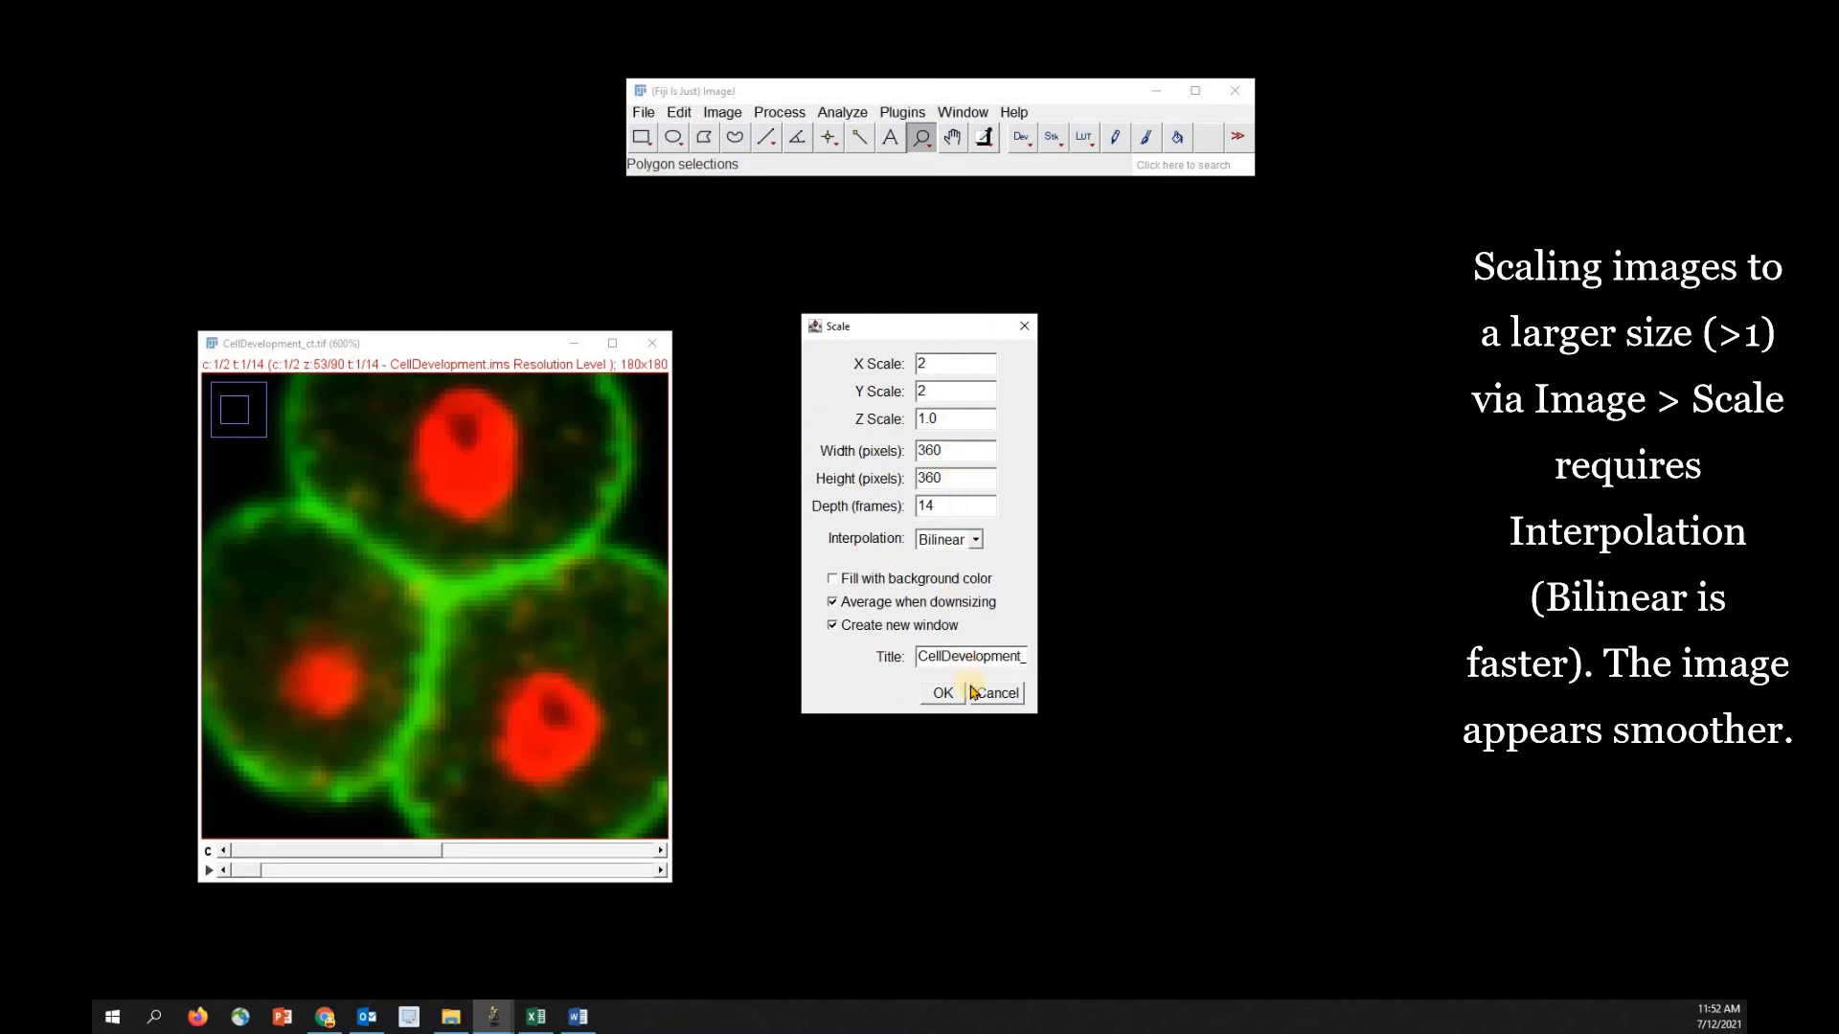
pyautogui.doubleClick(919, 654)
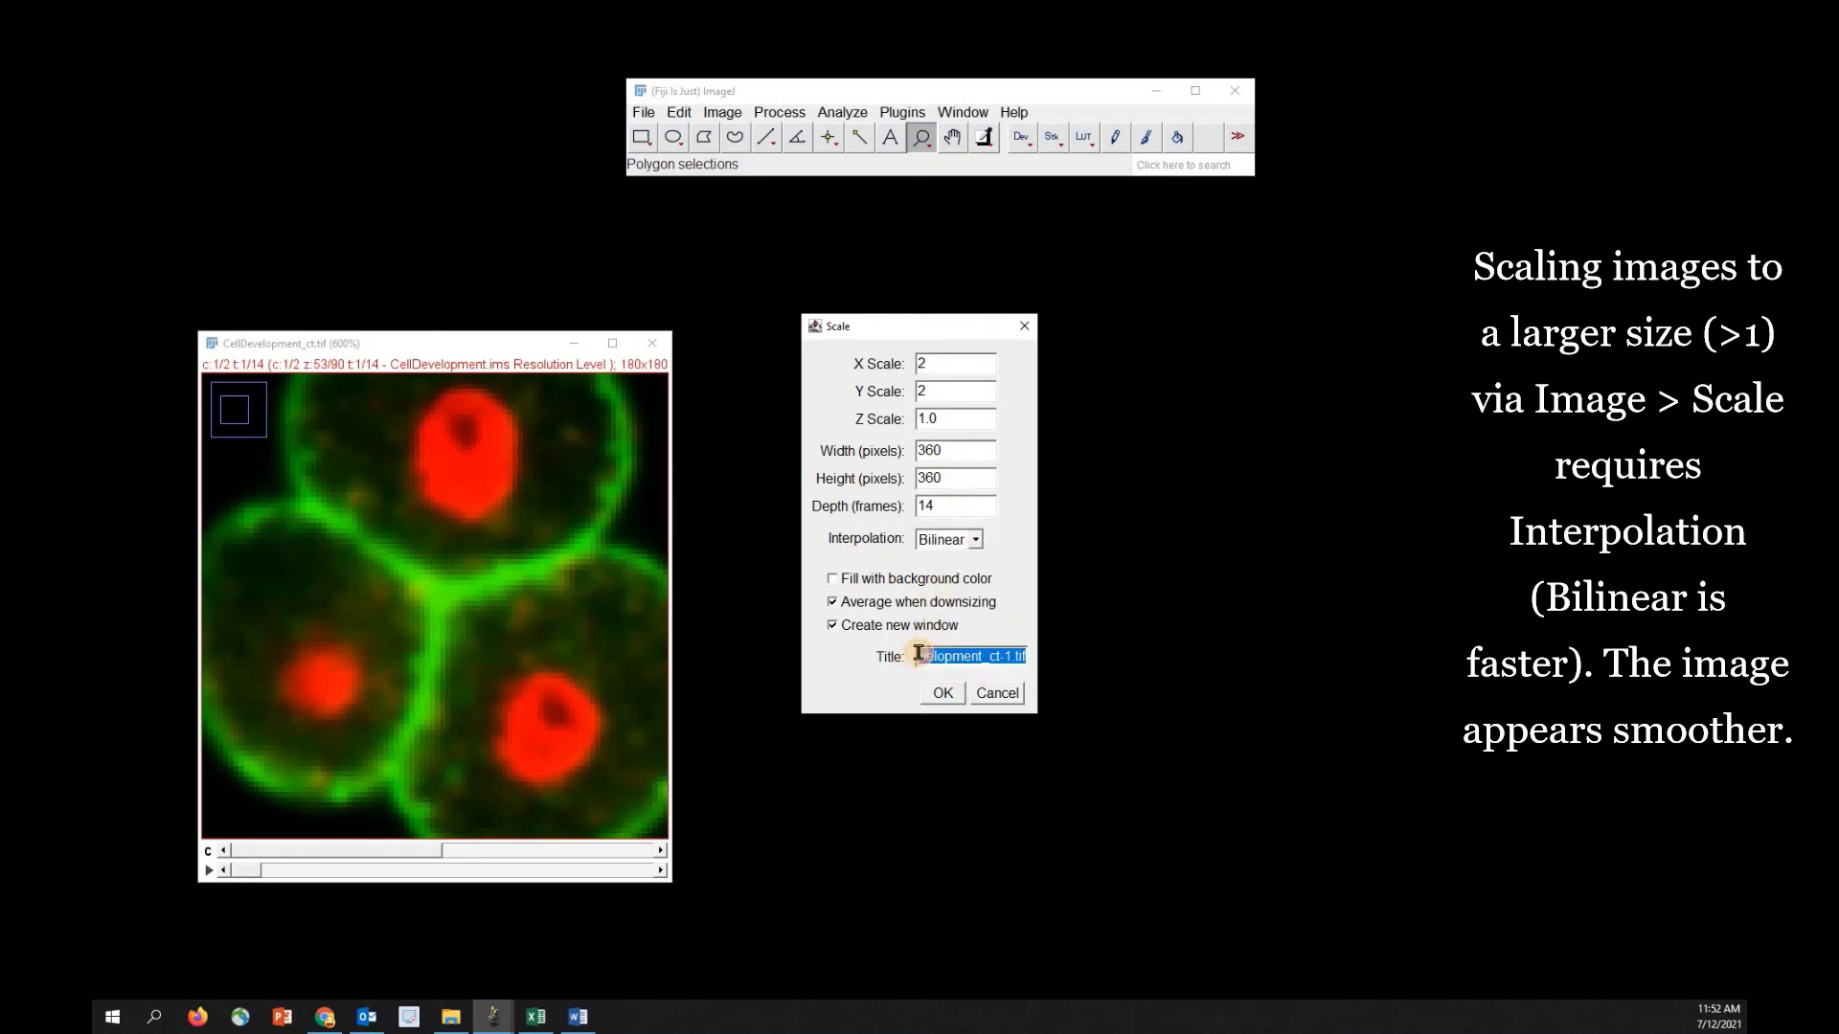
pyautogui.write('S')
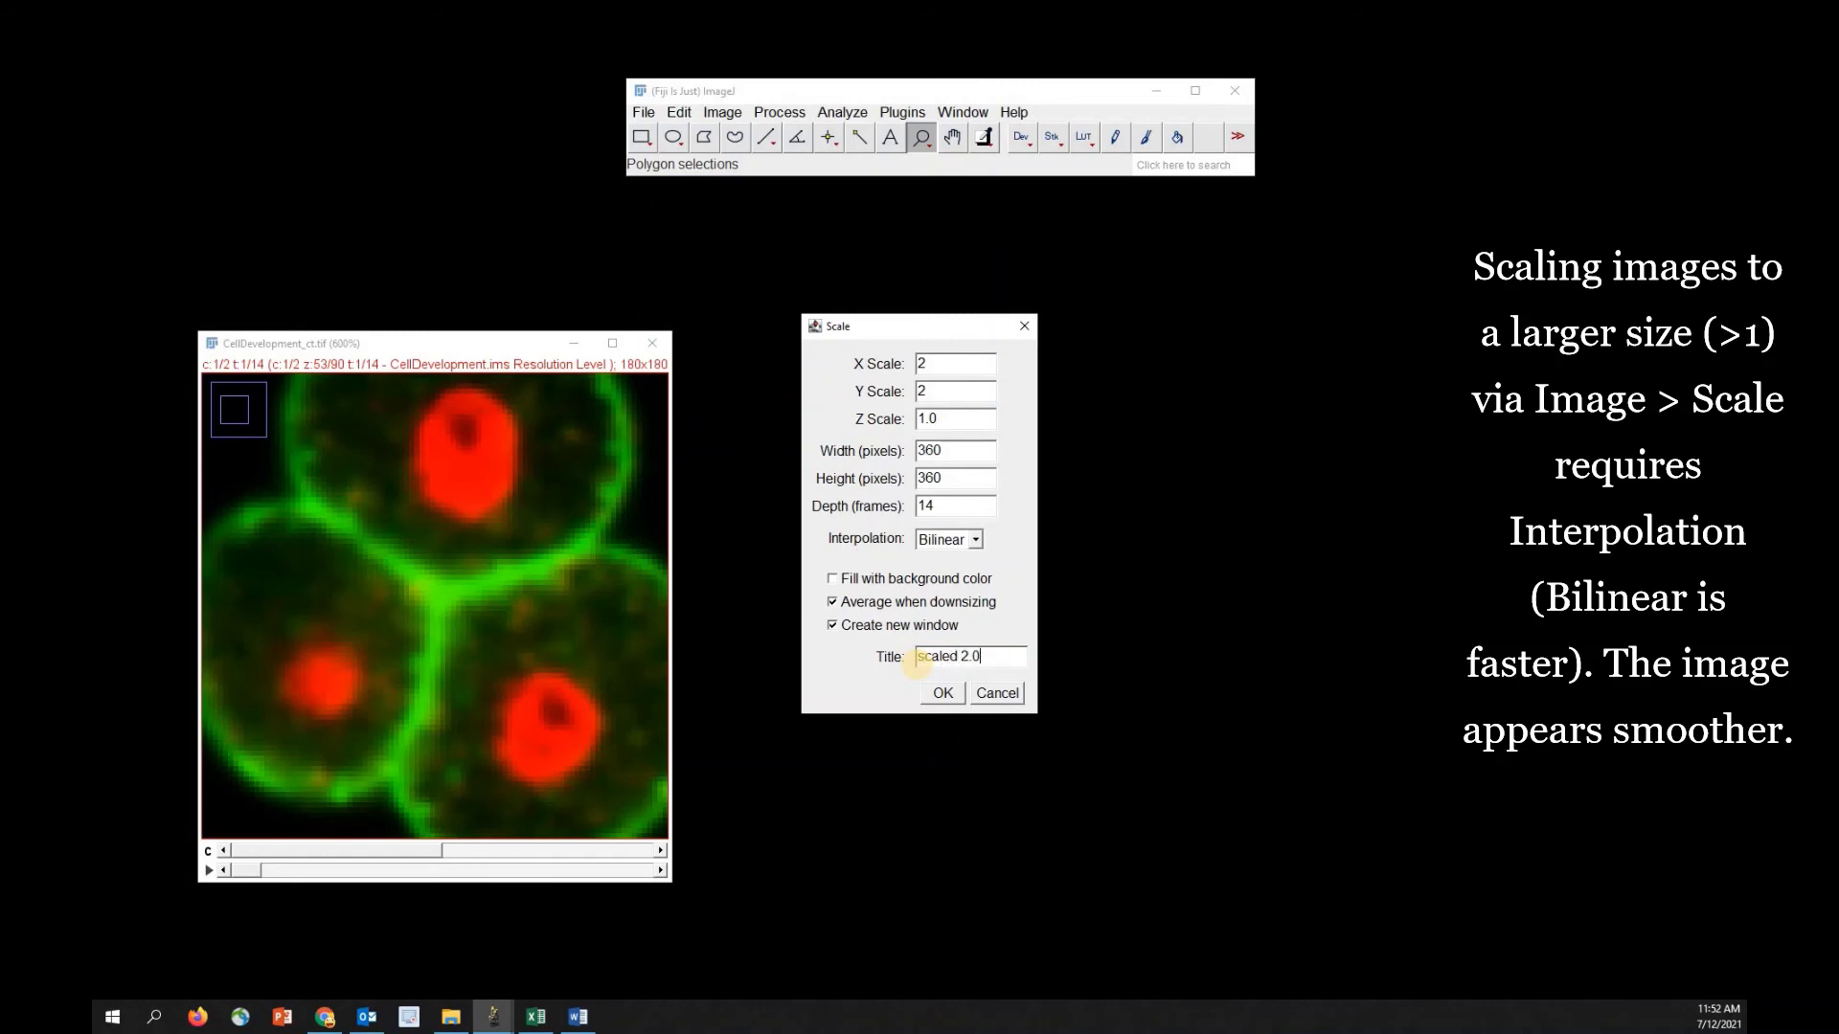
pyautogui.press('Return')
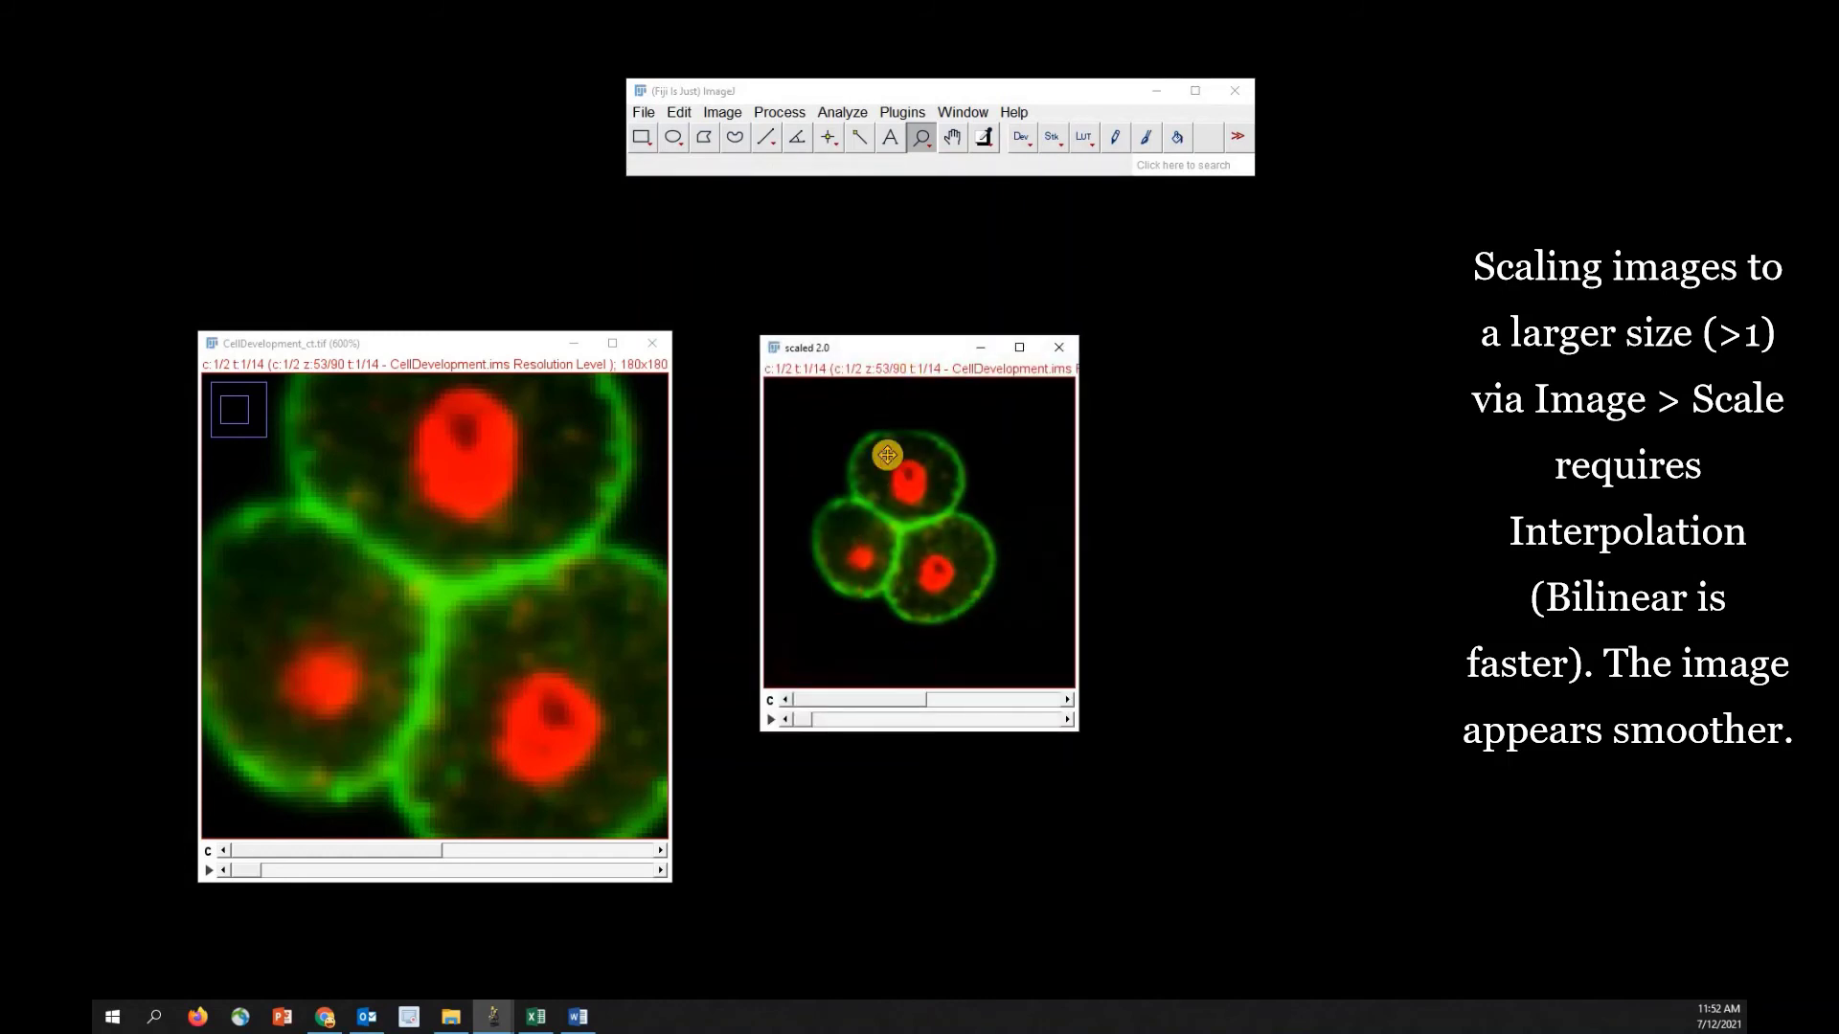
# Step: Magnify the "scaled 2.0" image to 300% around the cell junction and compare its smoothness with the original
pyautogui.click(900, 524)
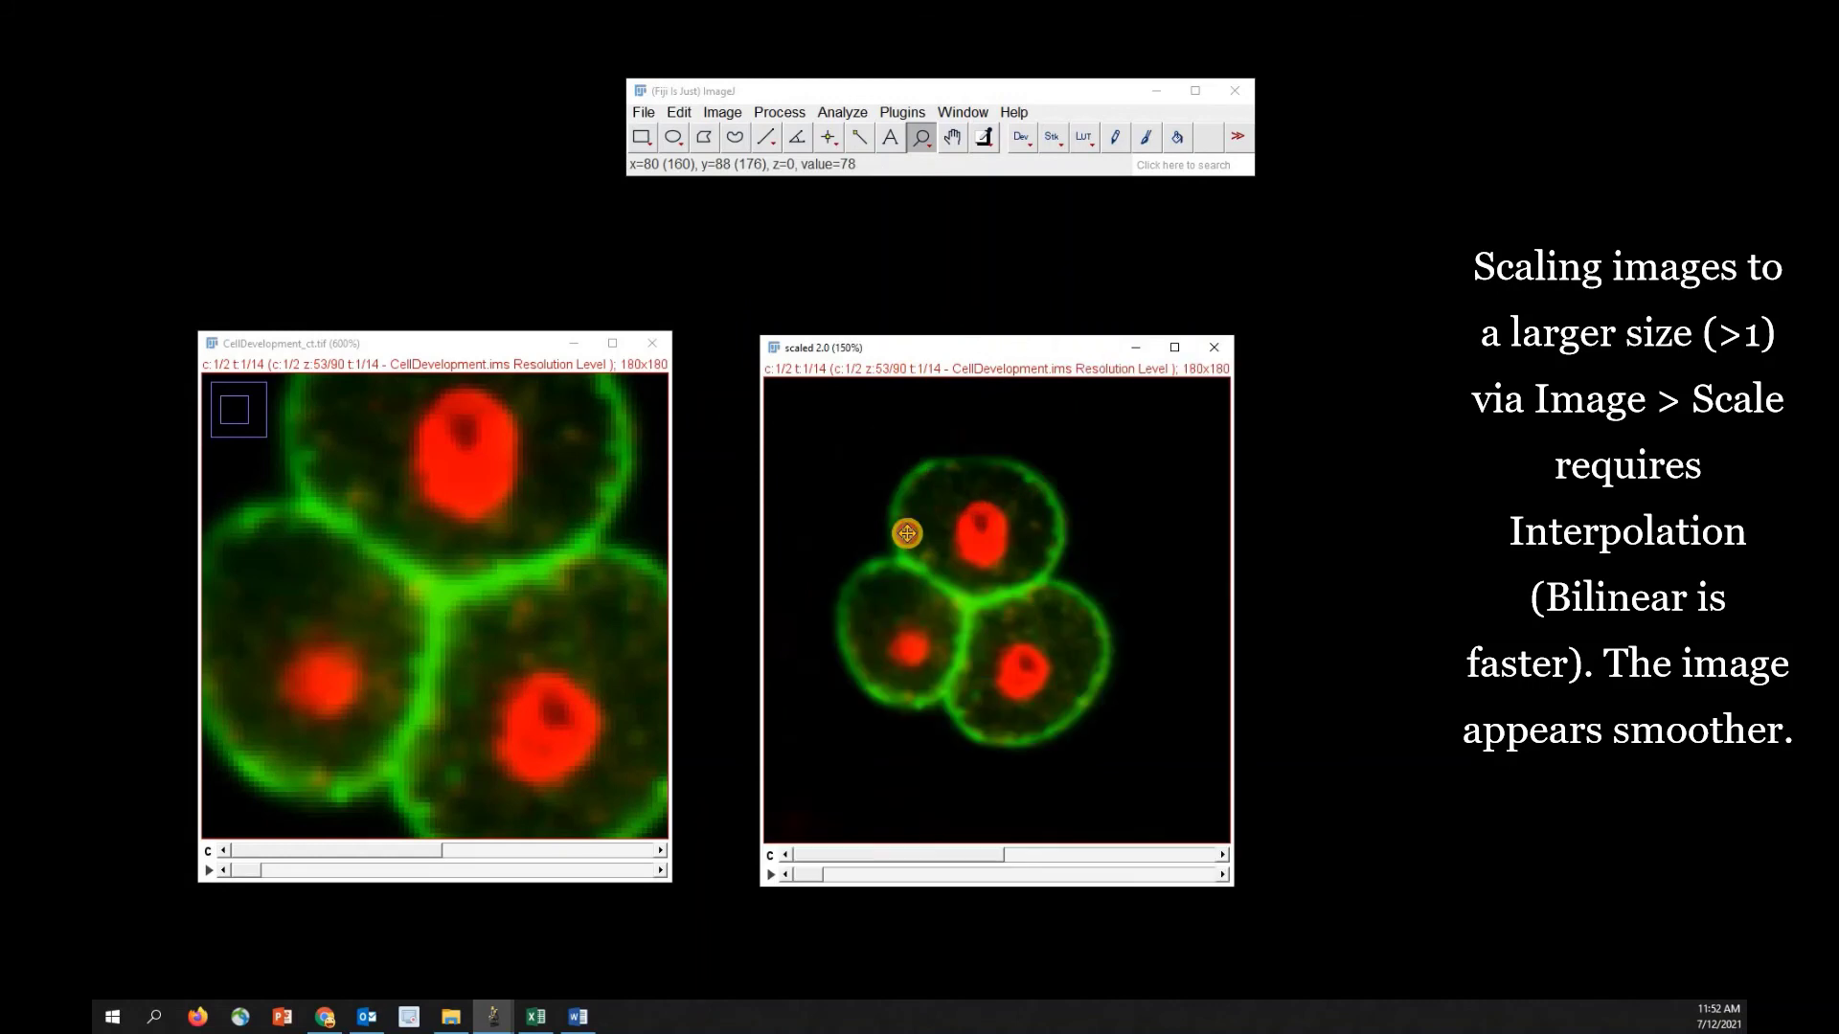
pyautogui.click(973, 606)
pyautogui.click(988, 620)
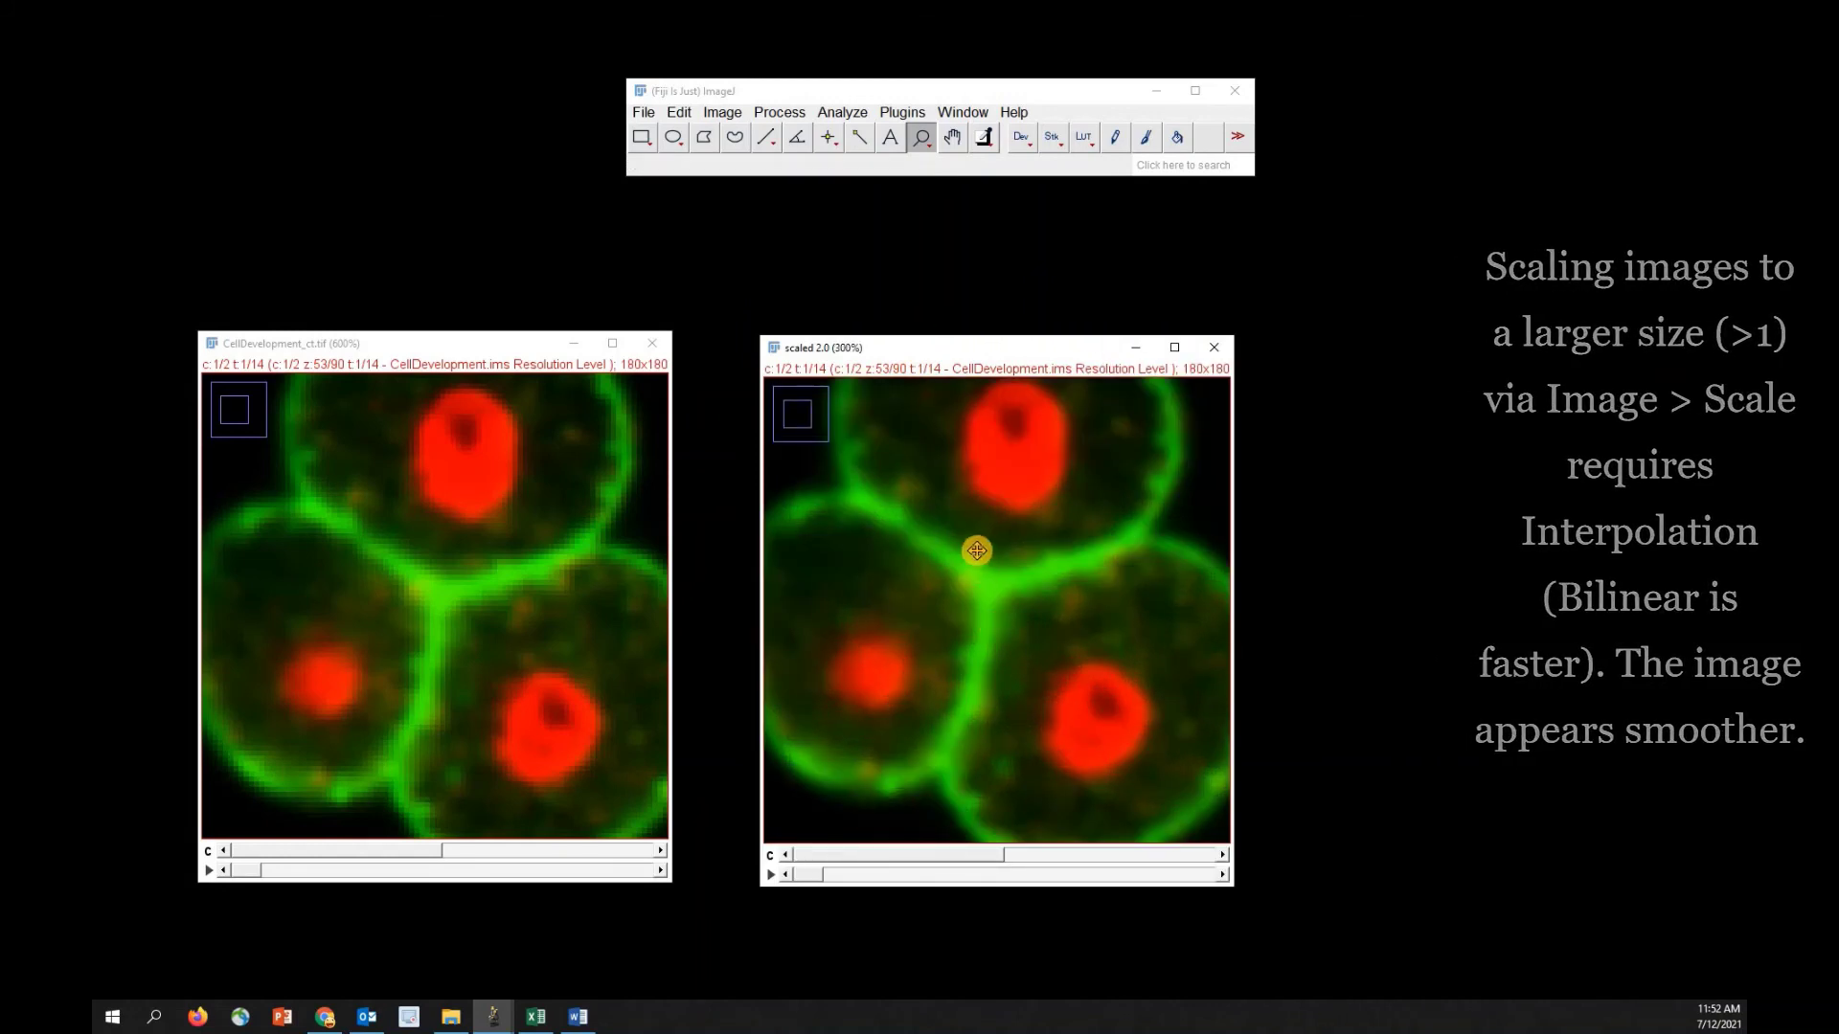
# Step: Scale CellDevelopment_ct.tif by 0.5 in X and Y with bilinear interpolation into a new window titled "scaled 0.5"
pyautogui.click(467, 347)
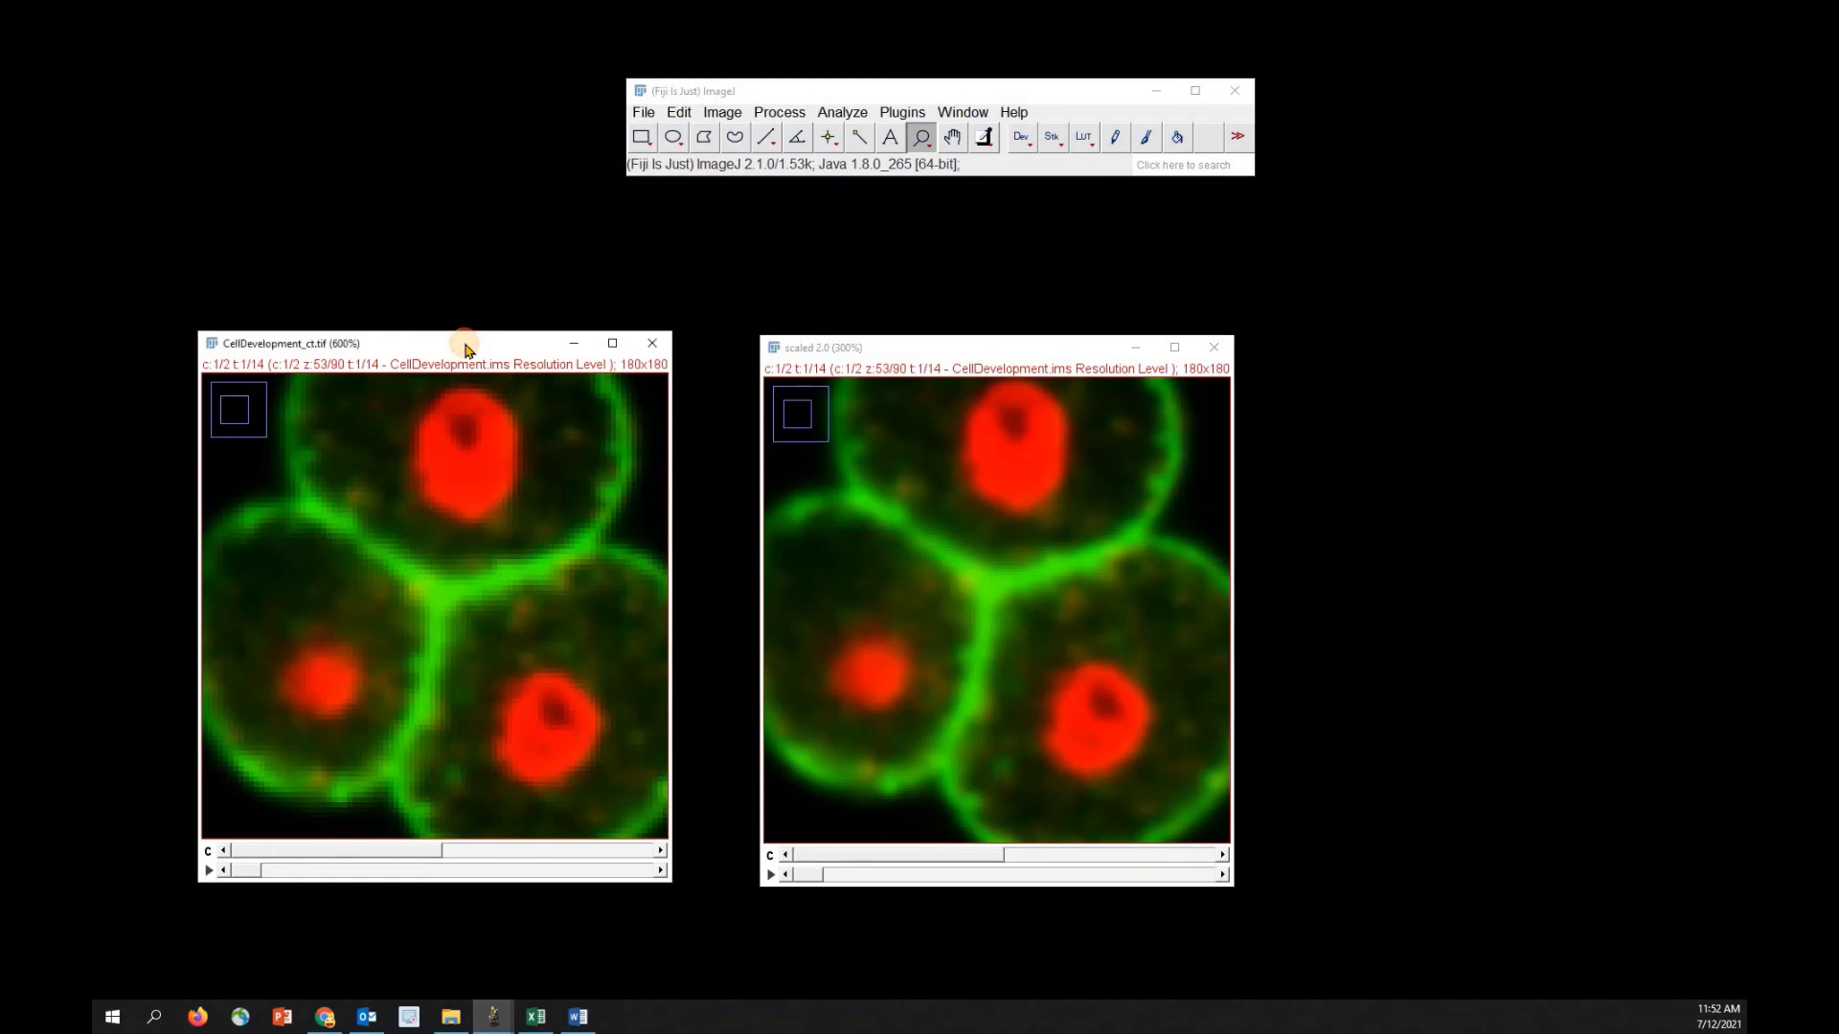
pyautogui.click(709, 113)
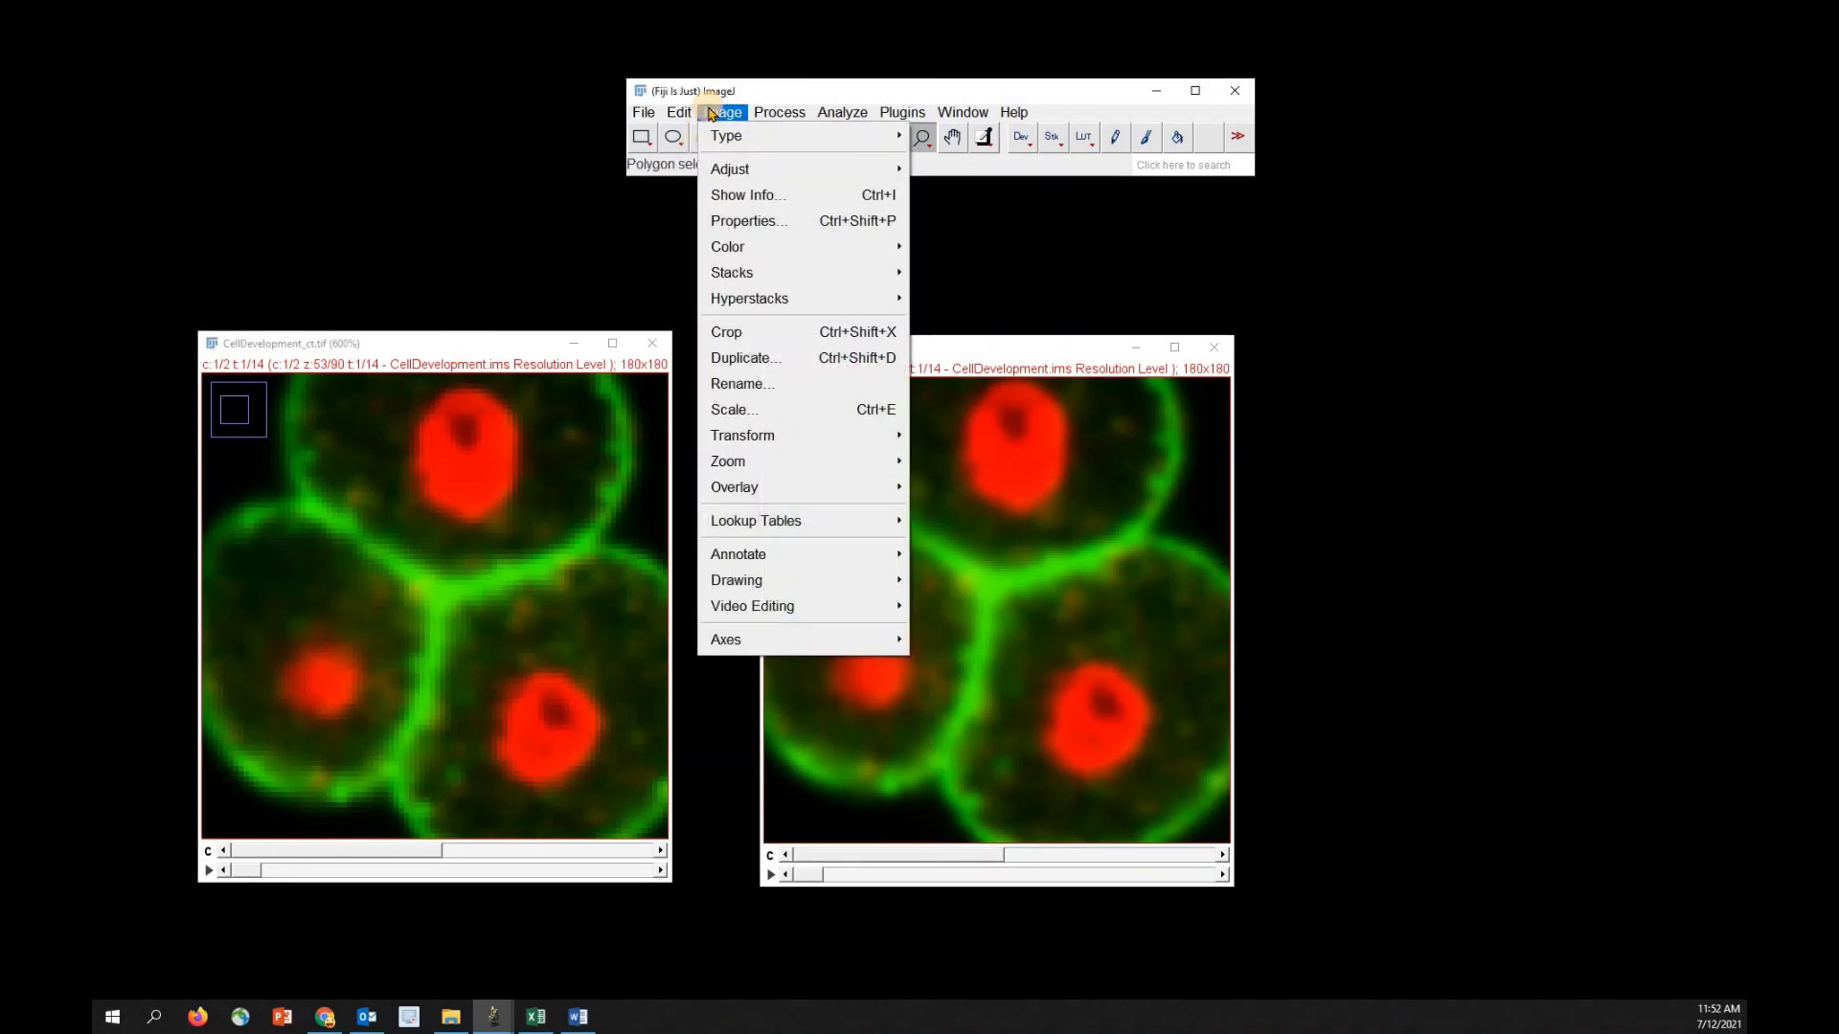
pyautogui.click(808, 409)
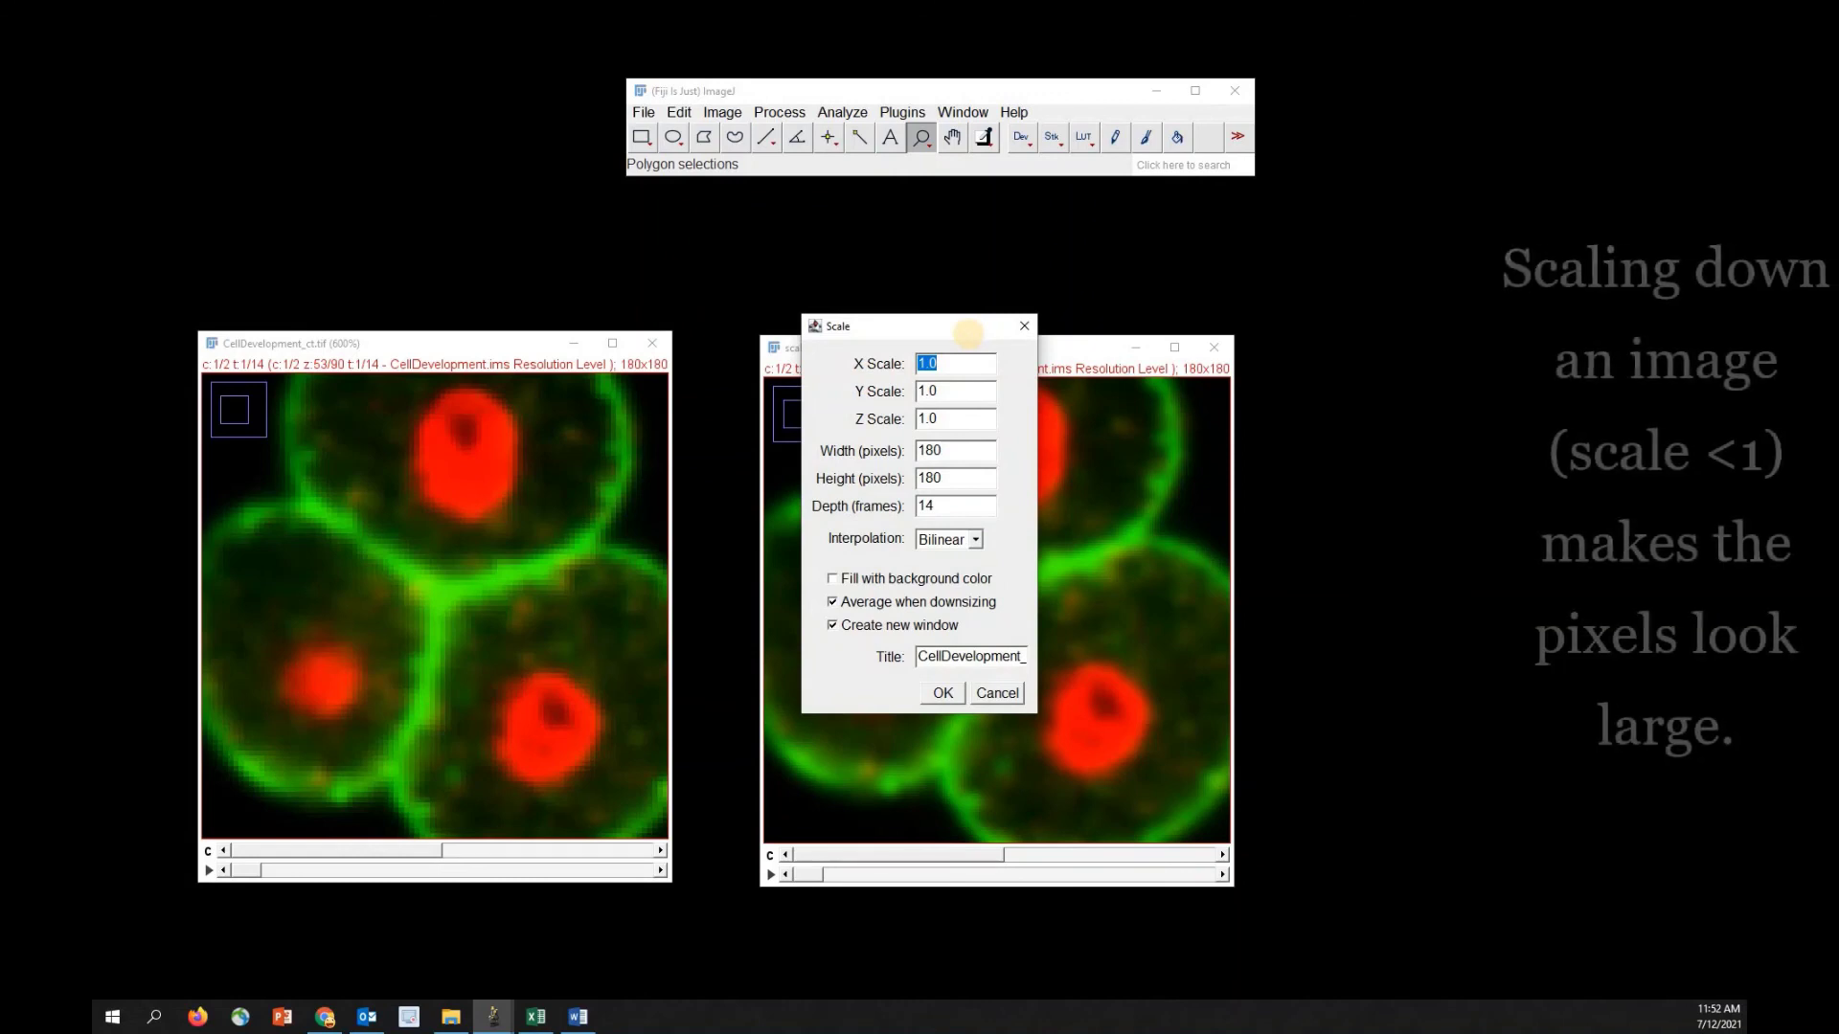
pyautogui.write('0.5')
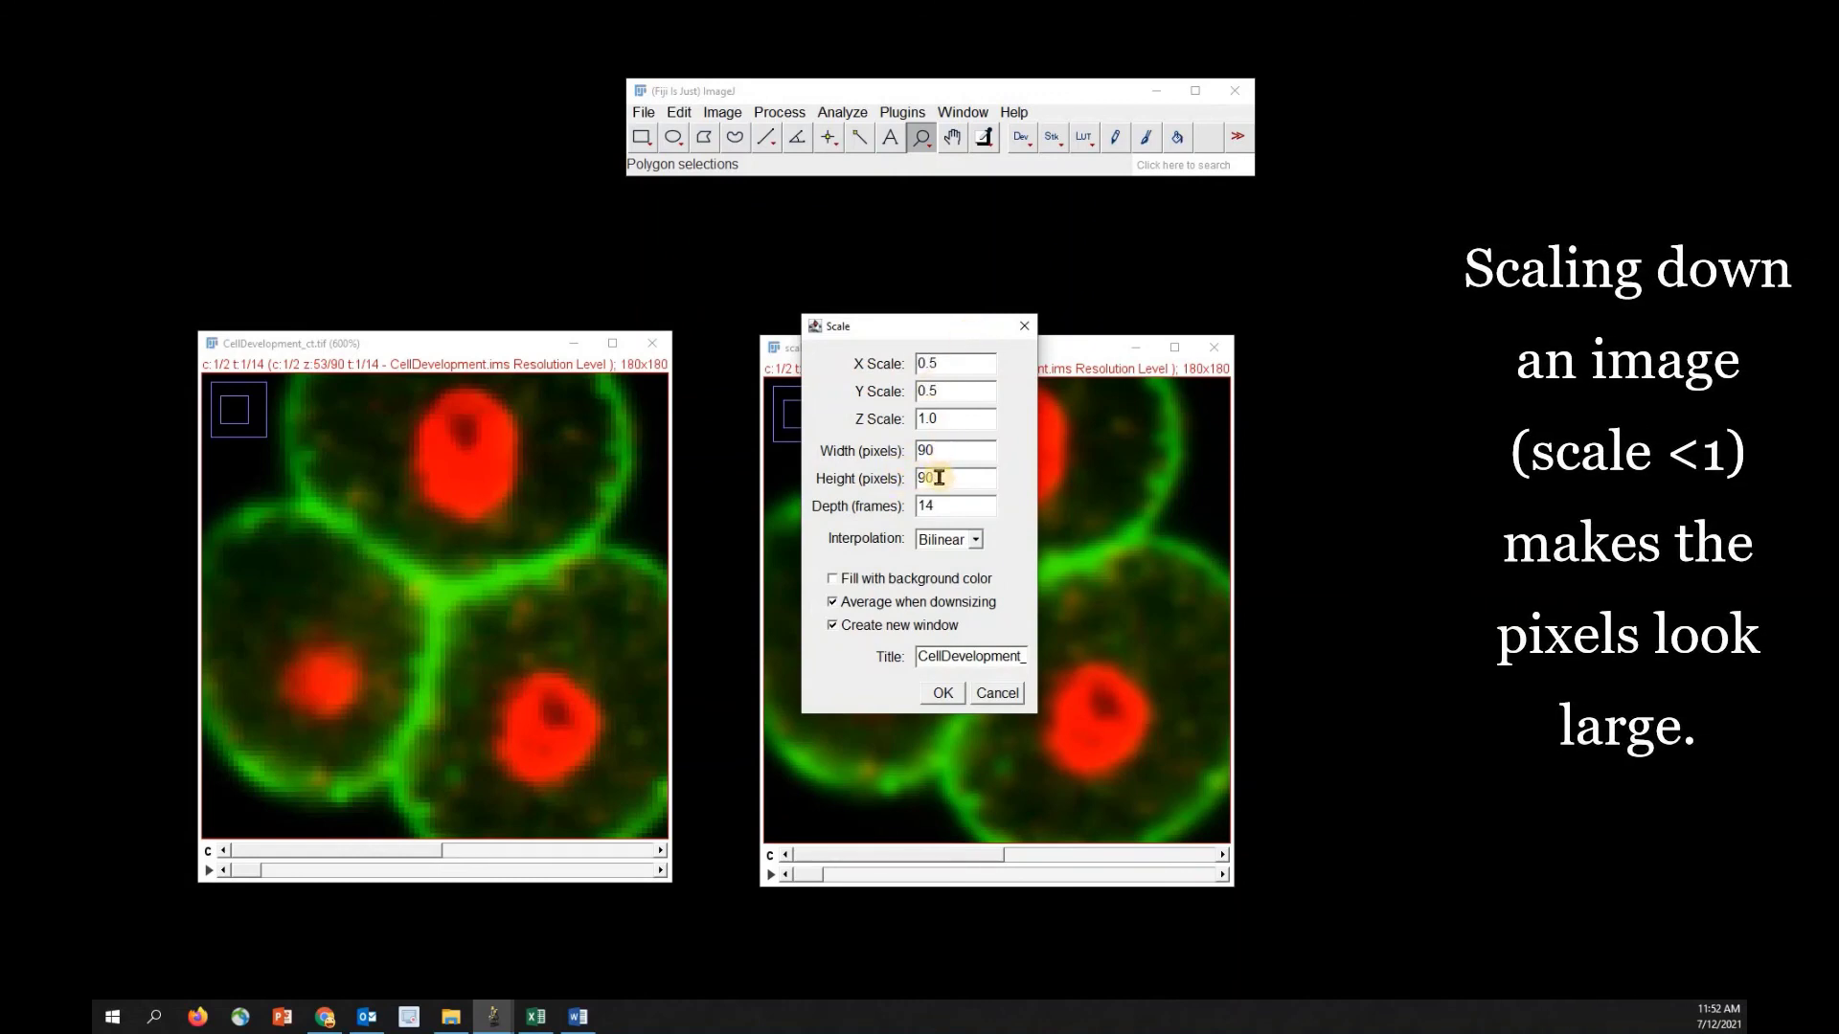
pyautogui.doubleClick(963, 660)
pyautogui.write('scaled 0.5')
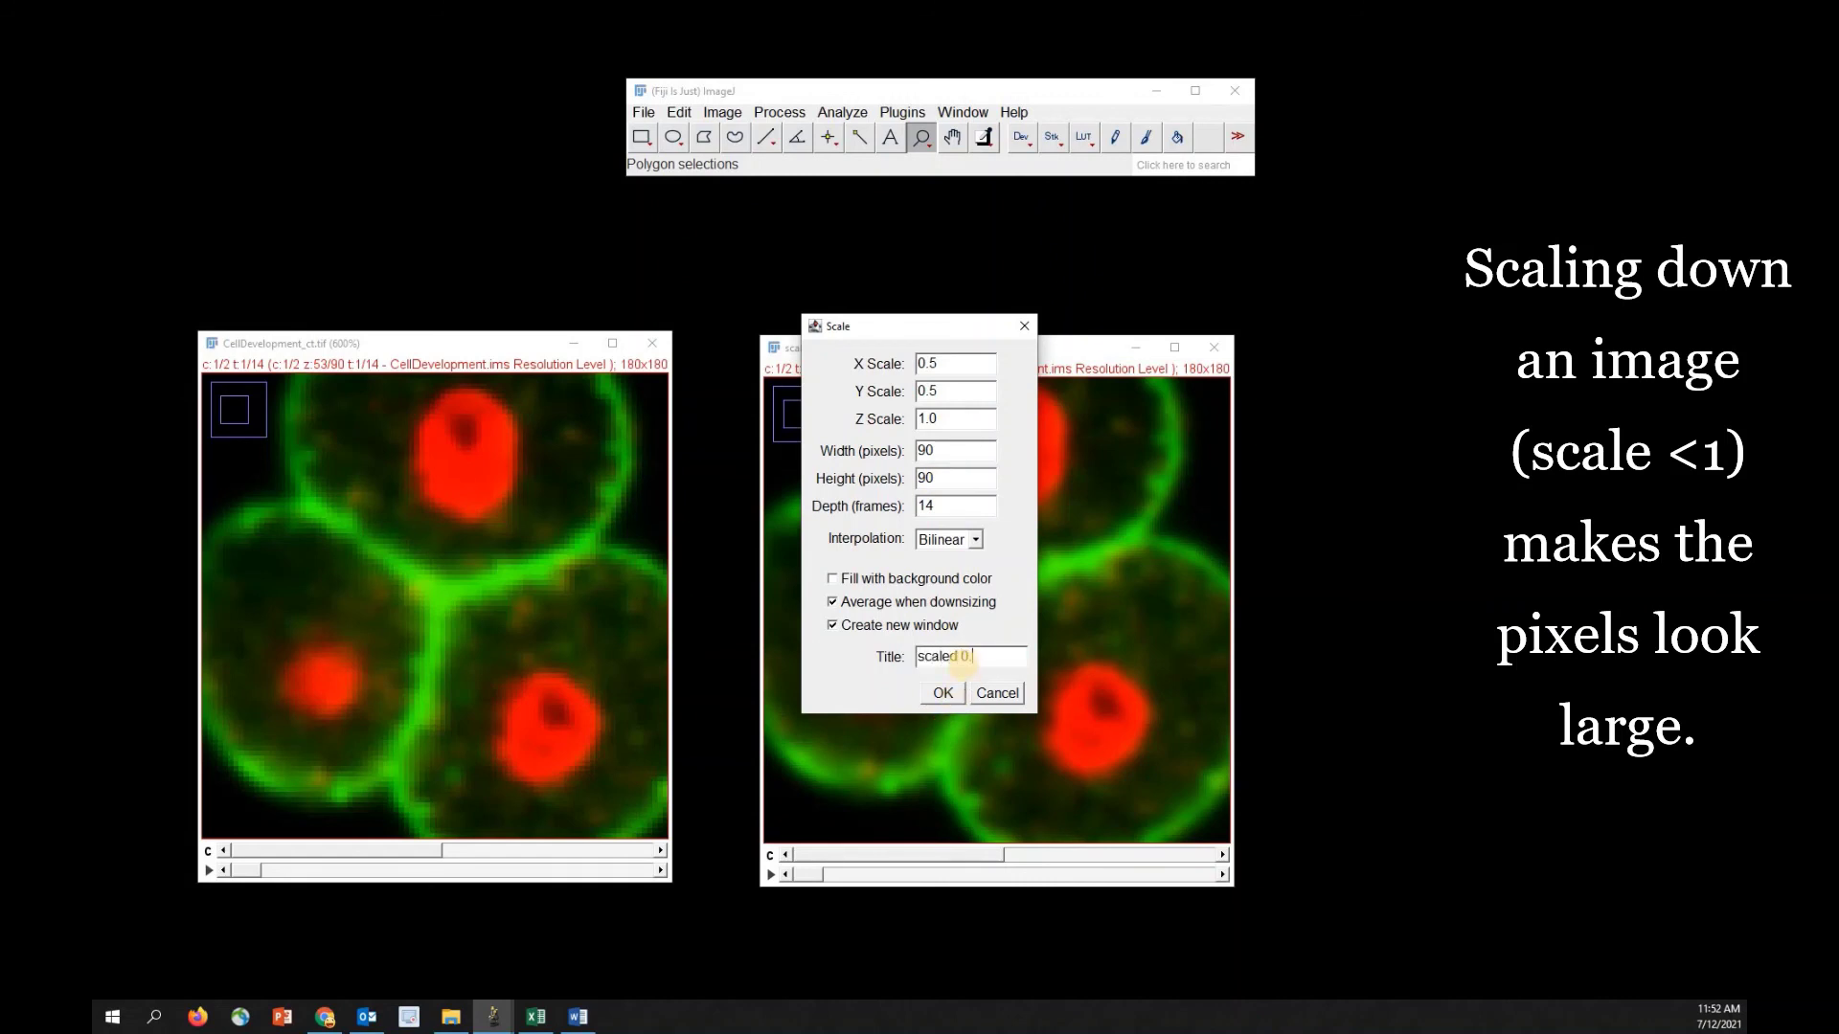
pyautogui.press('Return')
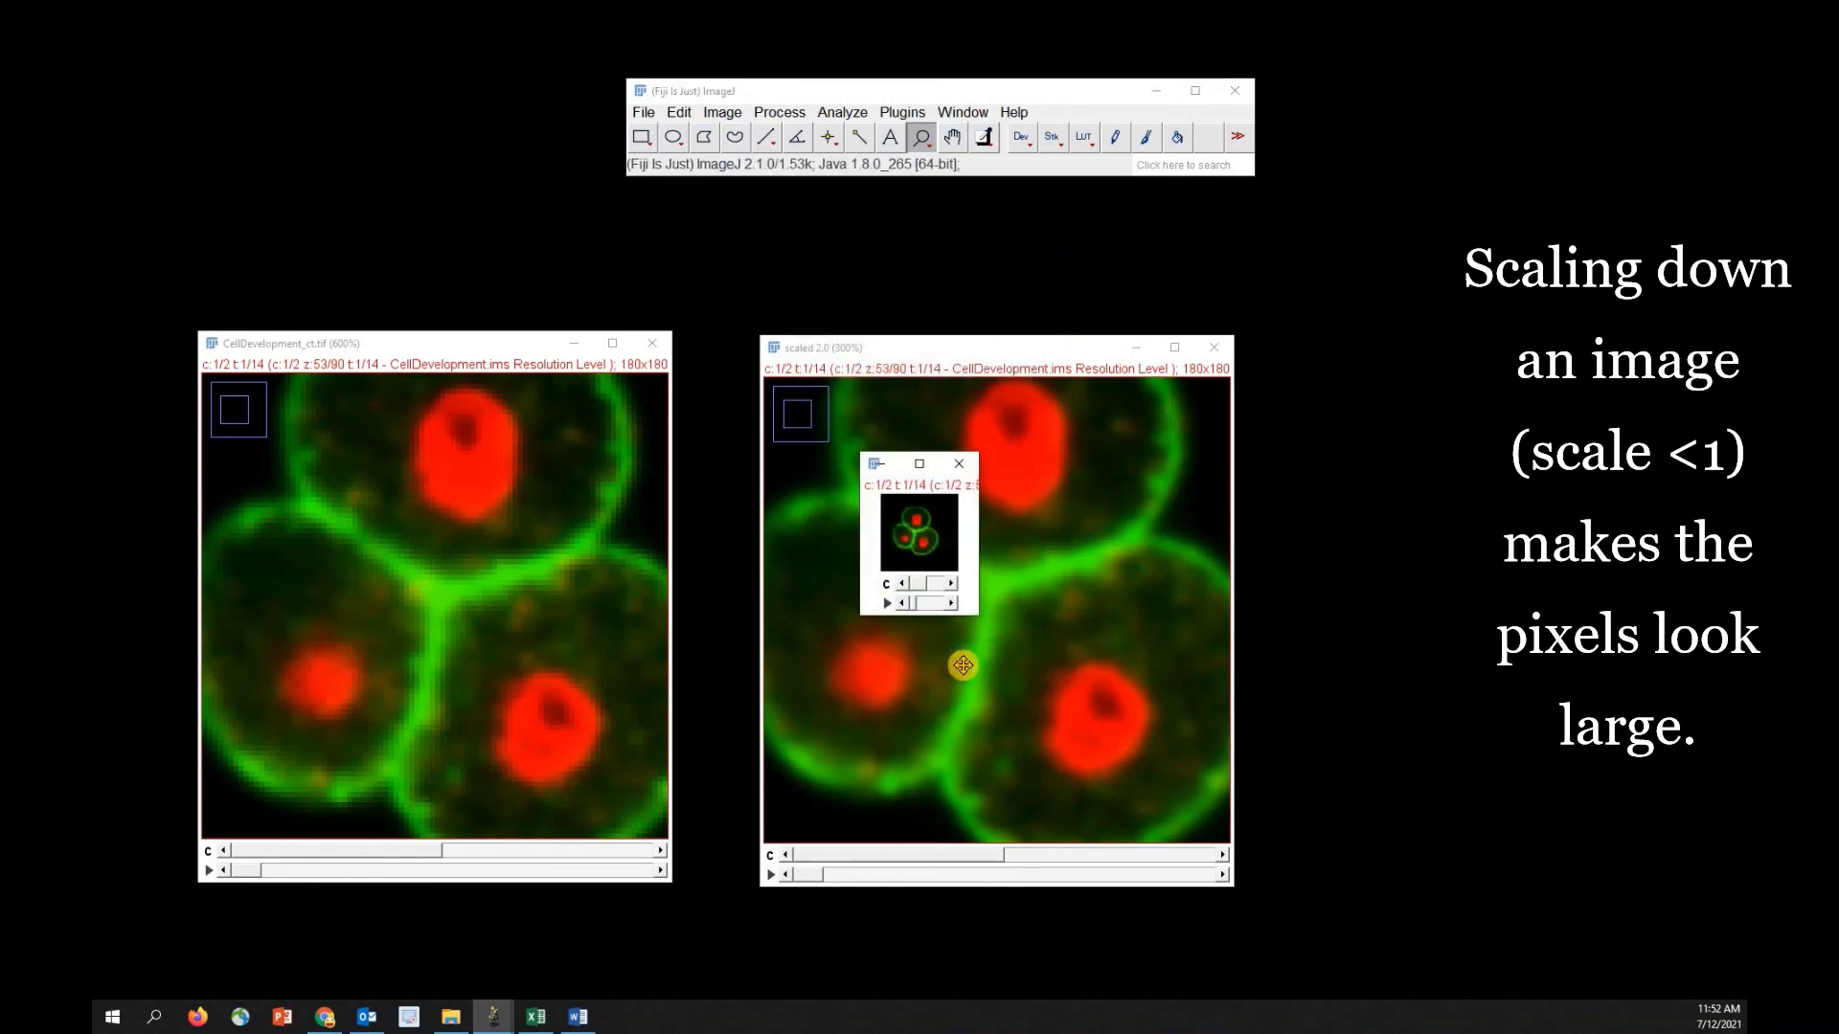
# Step: Magnify the "scaled 0.5" image to 1200% around the cell junction and place its window beside the other two images for comparison
pyautogui.click(903, 533)
pyautogui.click(919, 553)
pyautogui.click(925, 565)
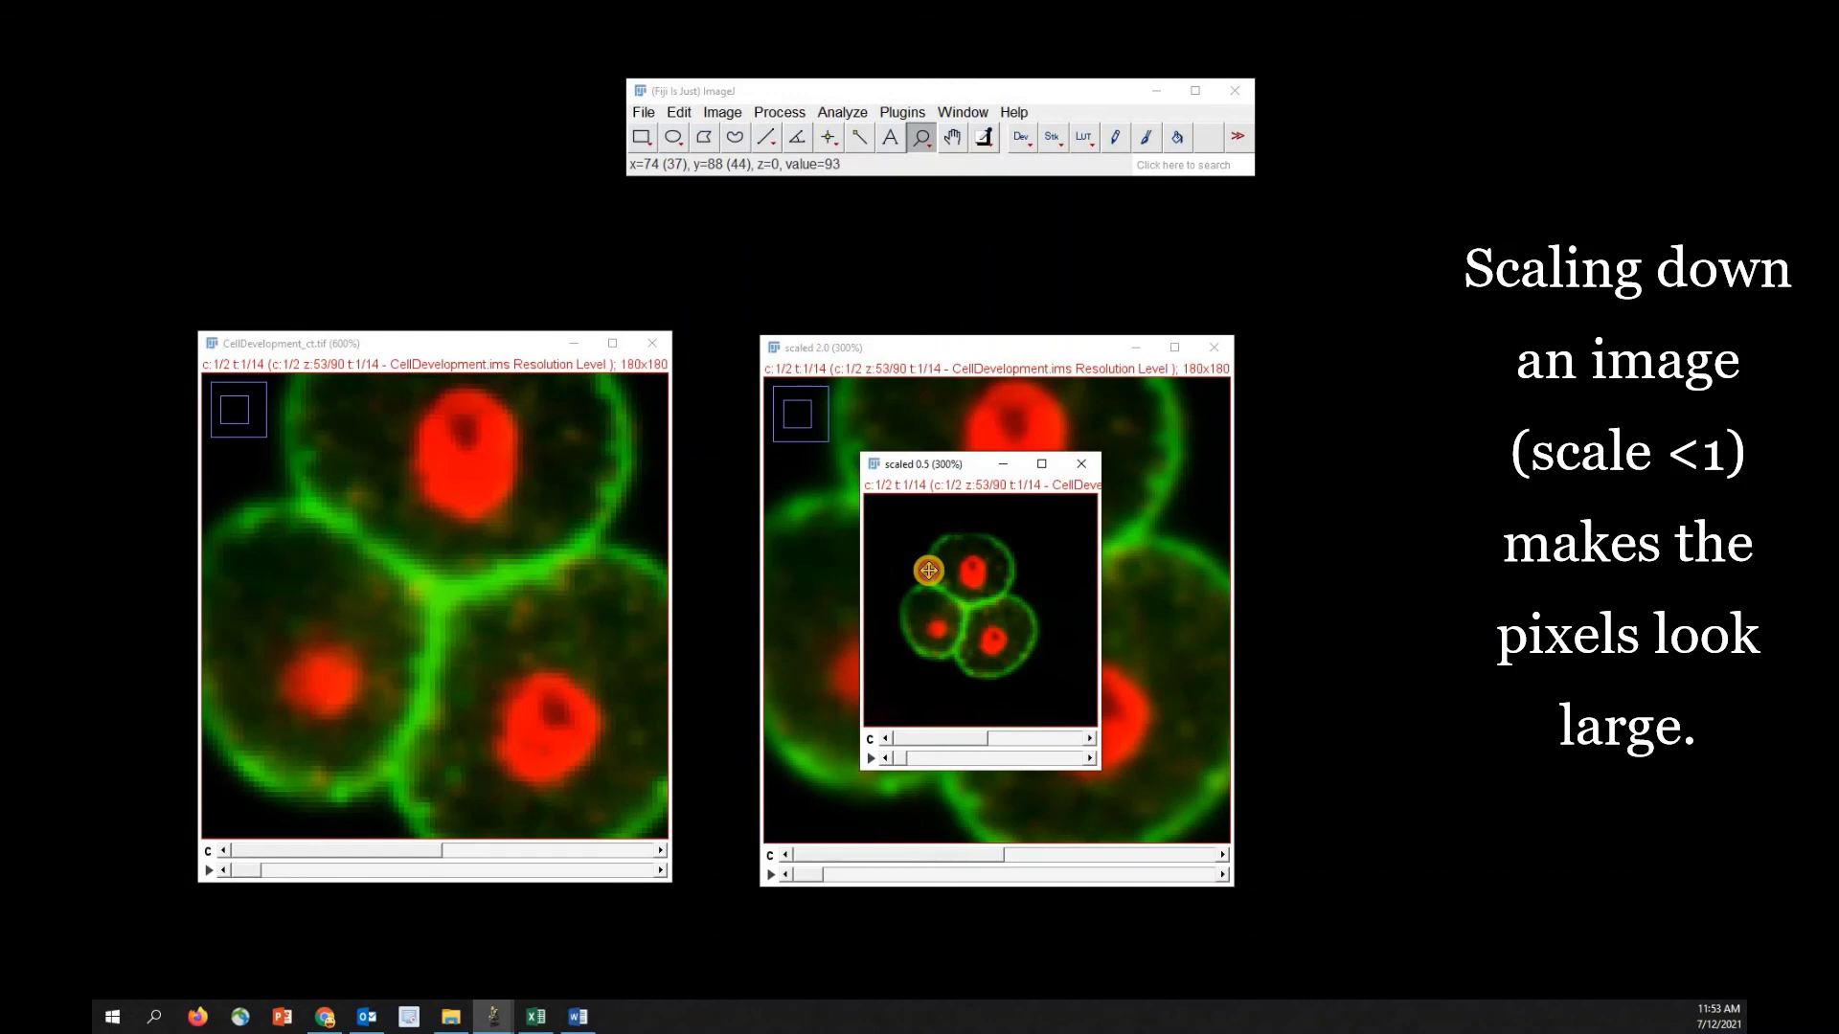
pyautogui.click(978, 611)
pyautogui.click(1005, 644)
pyautogui.click(999, 659)
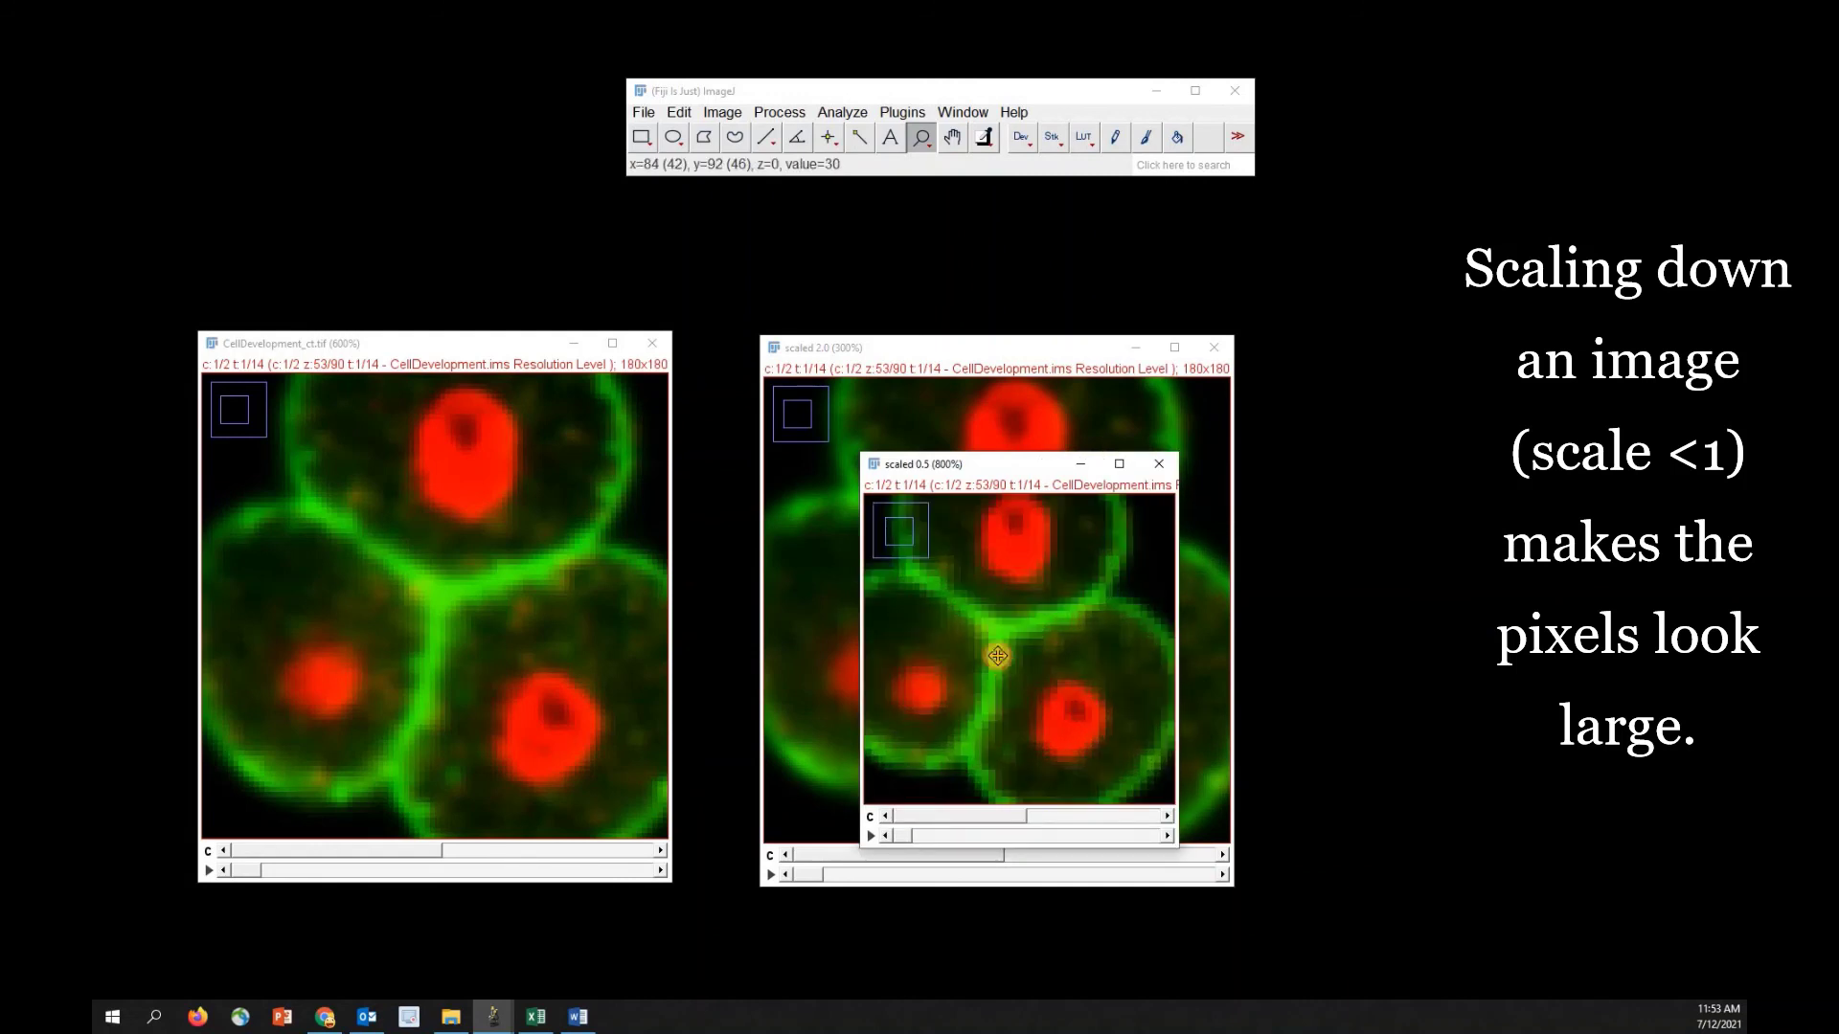
pyautogui.click(996, 645)
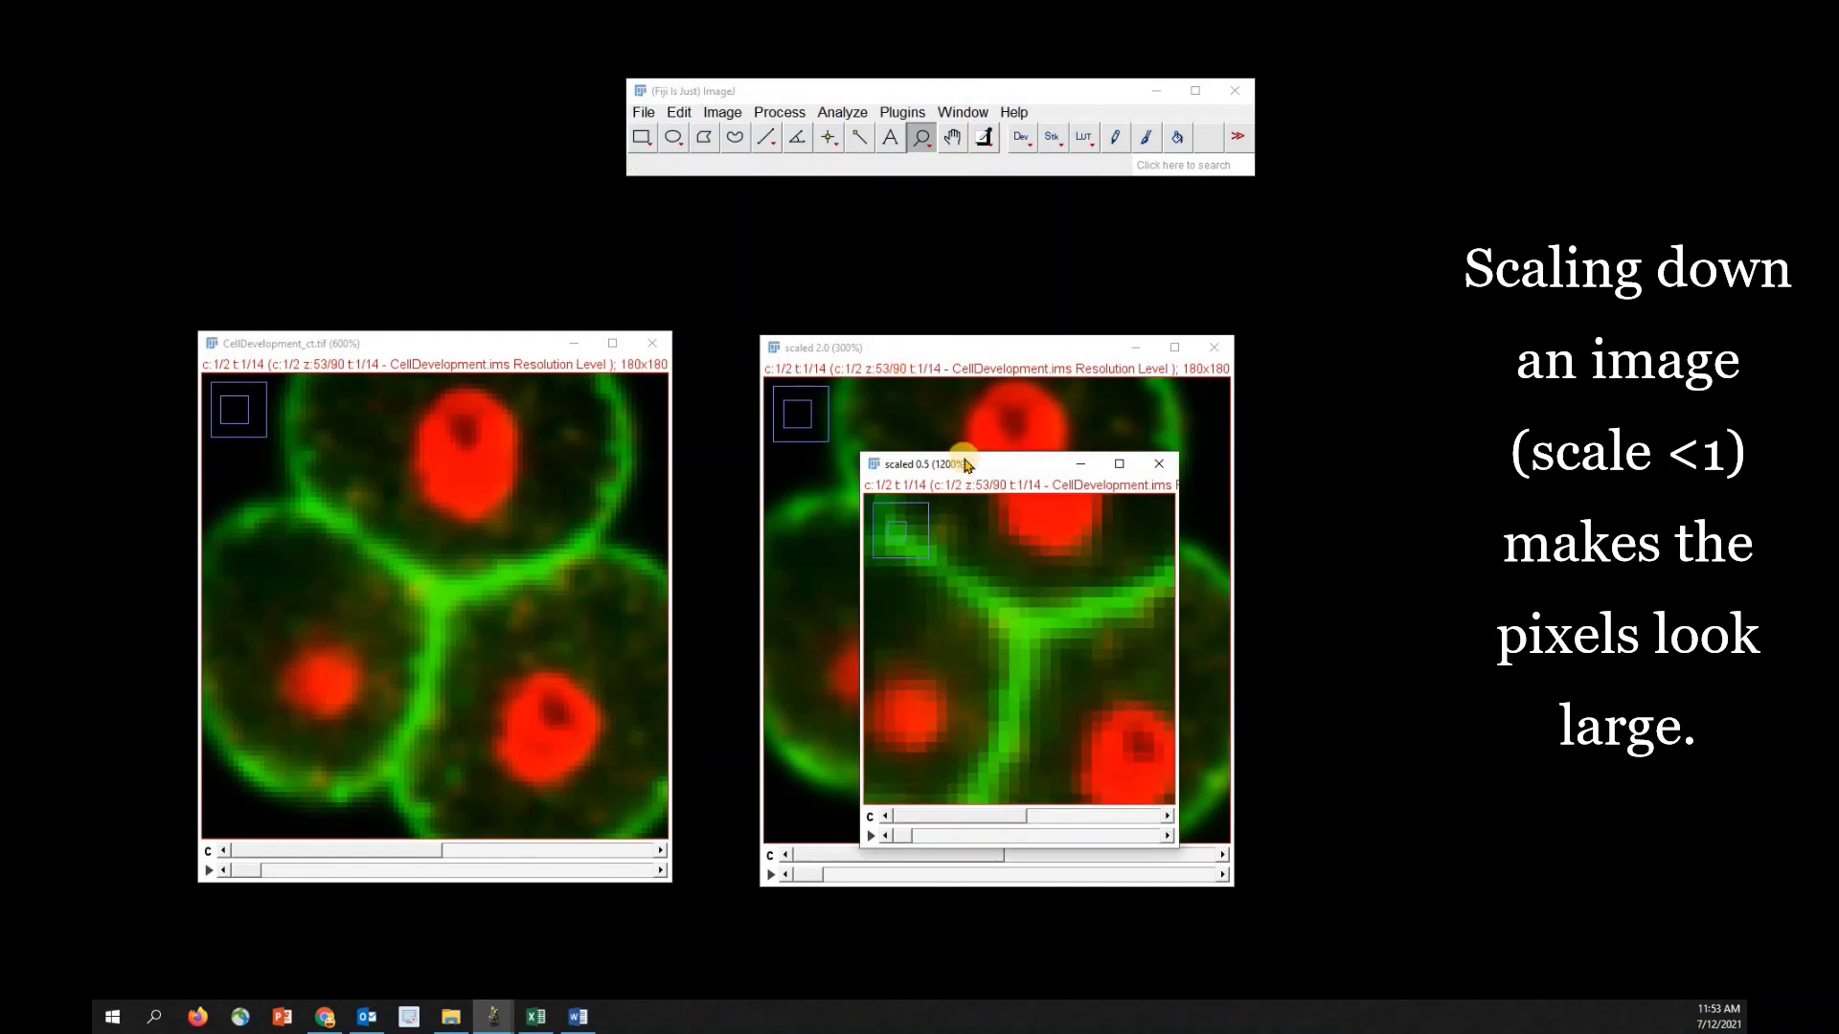
pyautogui.moveTo(969, 481); pyautogui.dragTo(1389, 429)
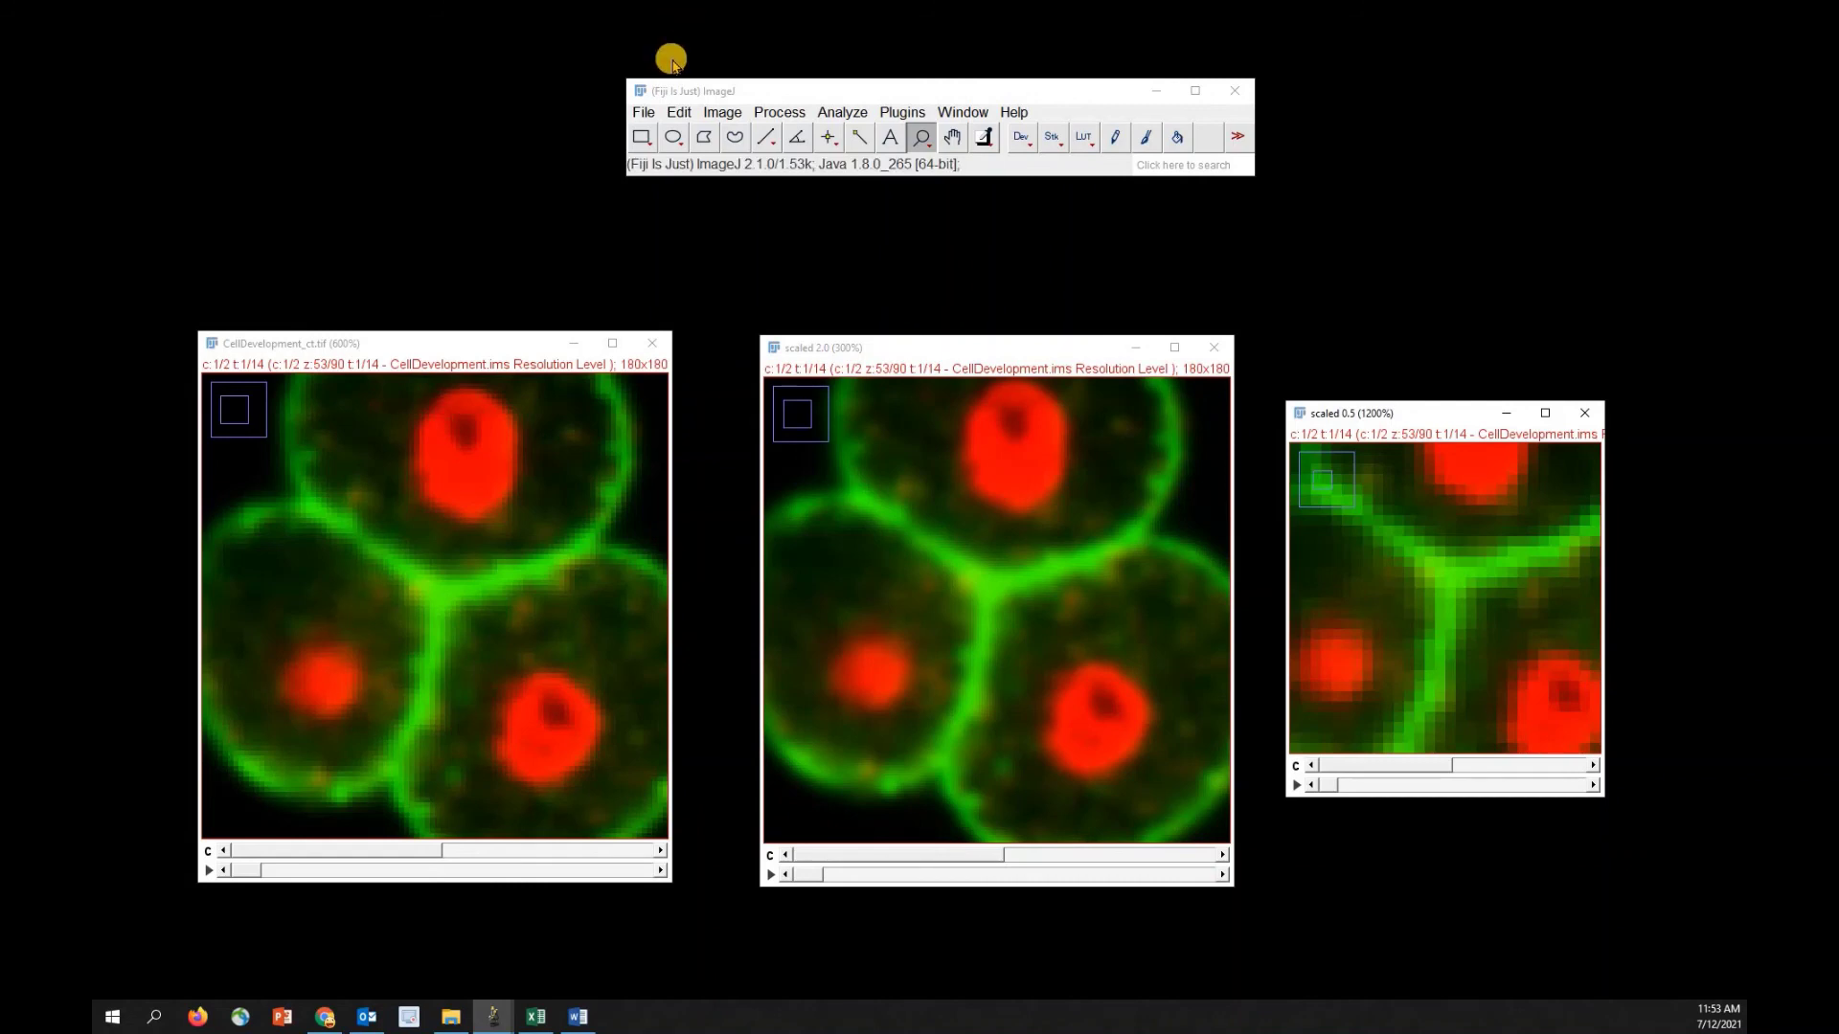
# Step: Close all open images at once without saving the changes
pyautogui.click(644, 113)
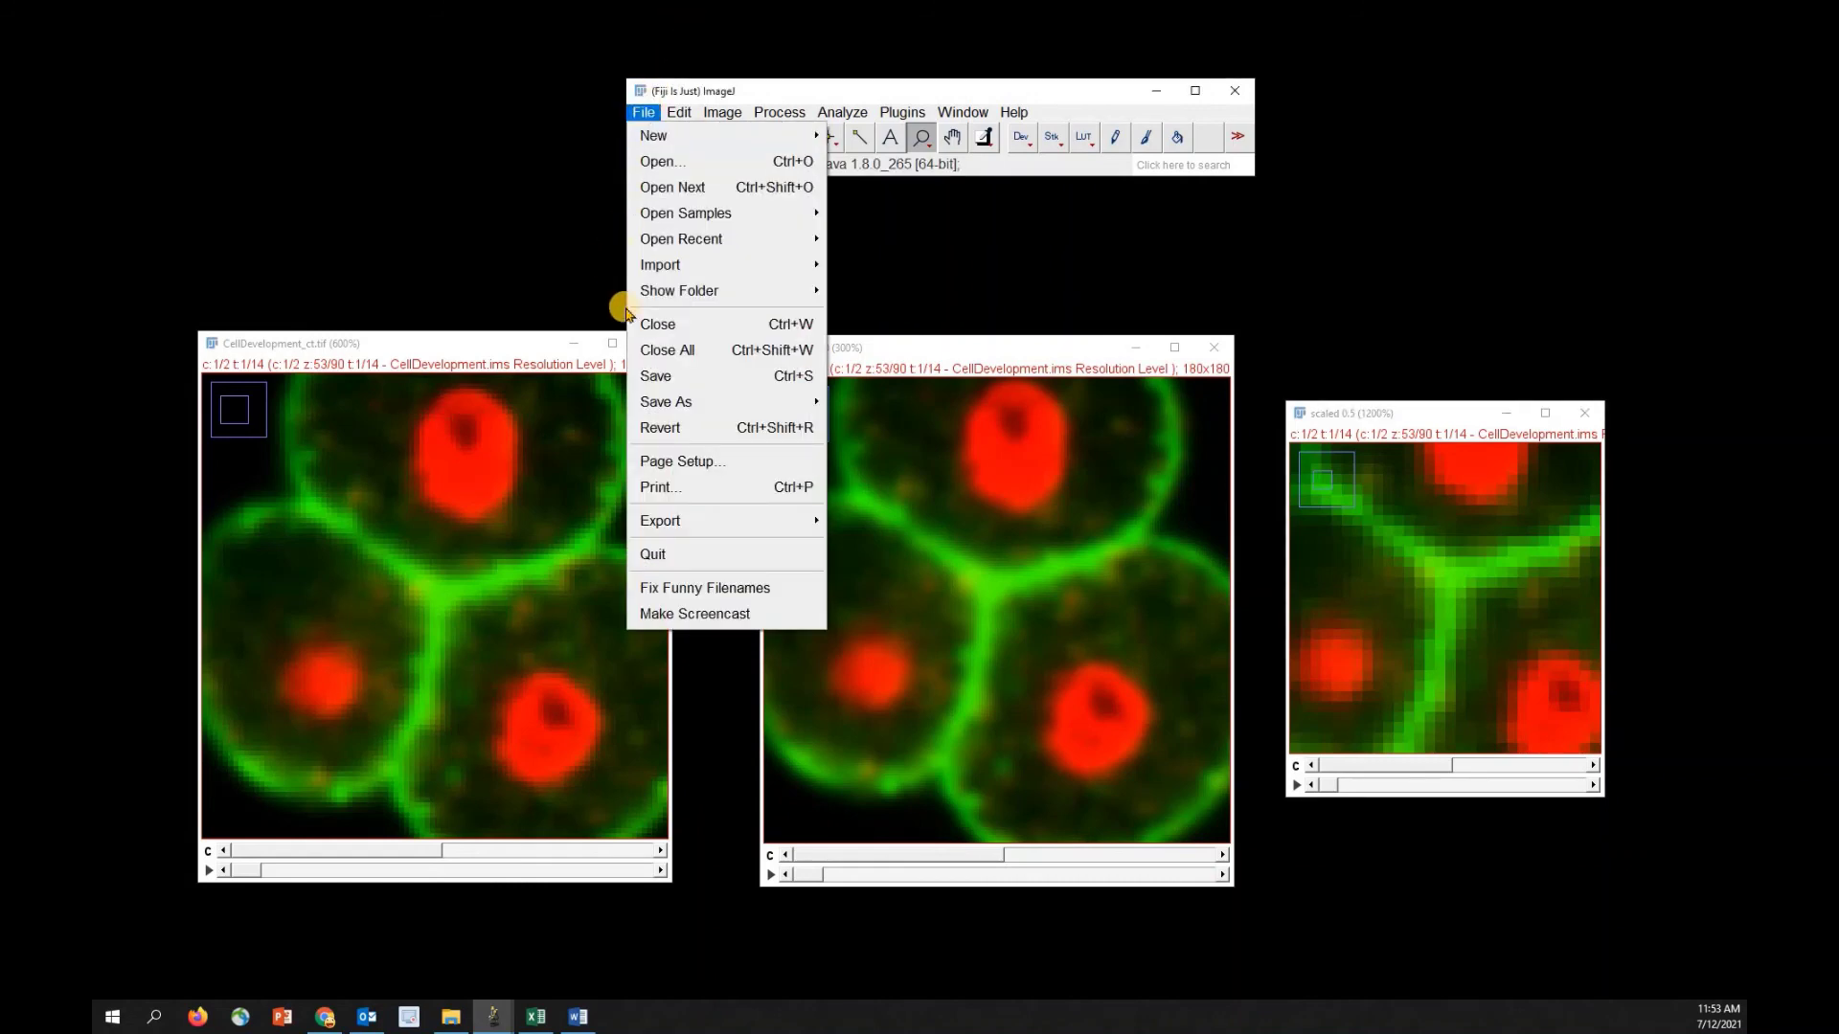
pyautogui.click(671, 351)
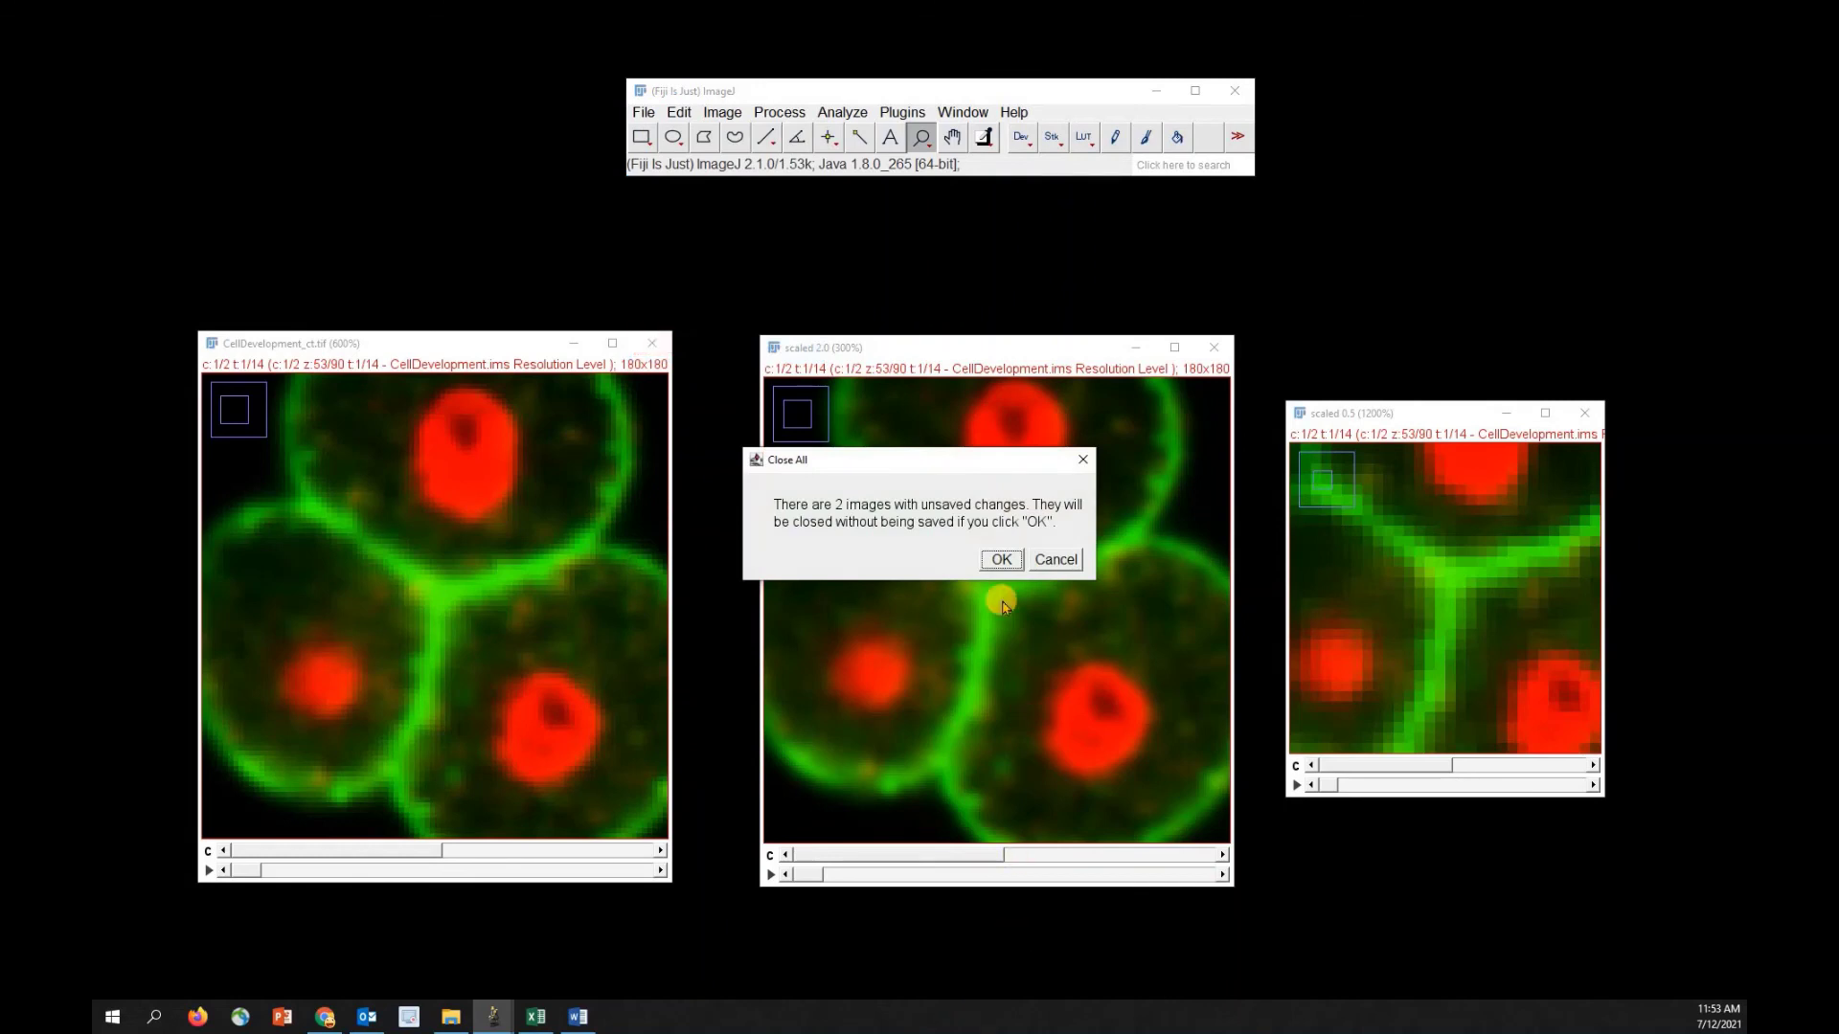
pyautogui.click(986, 561)
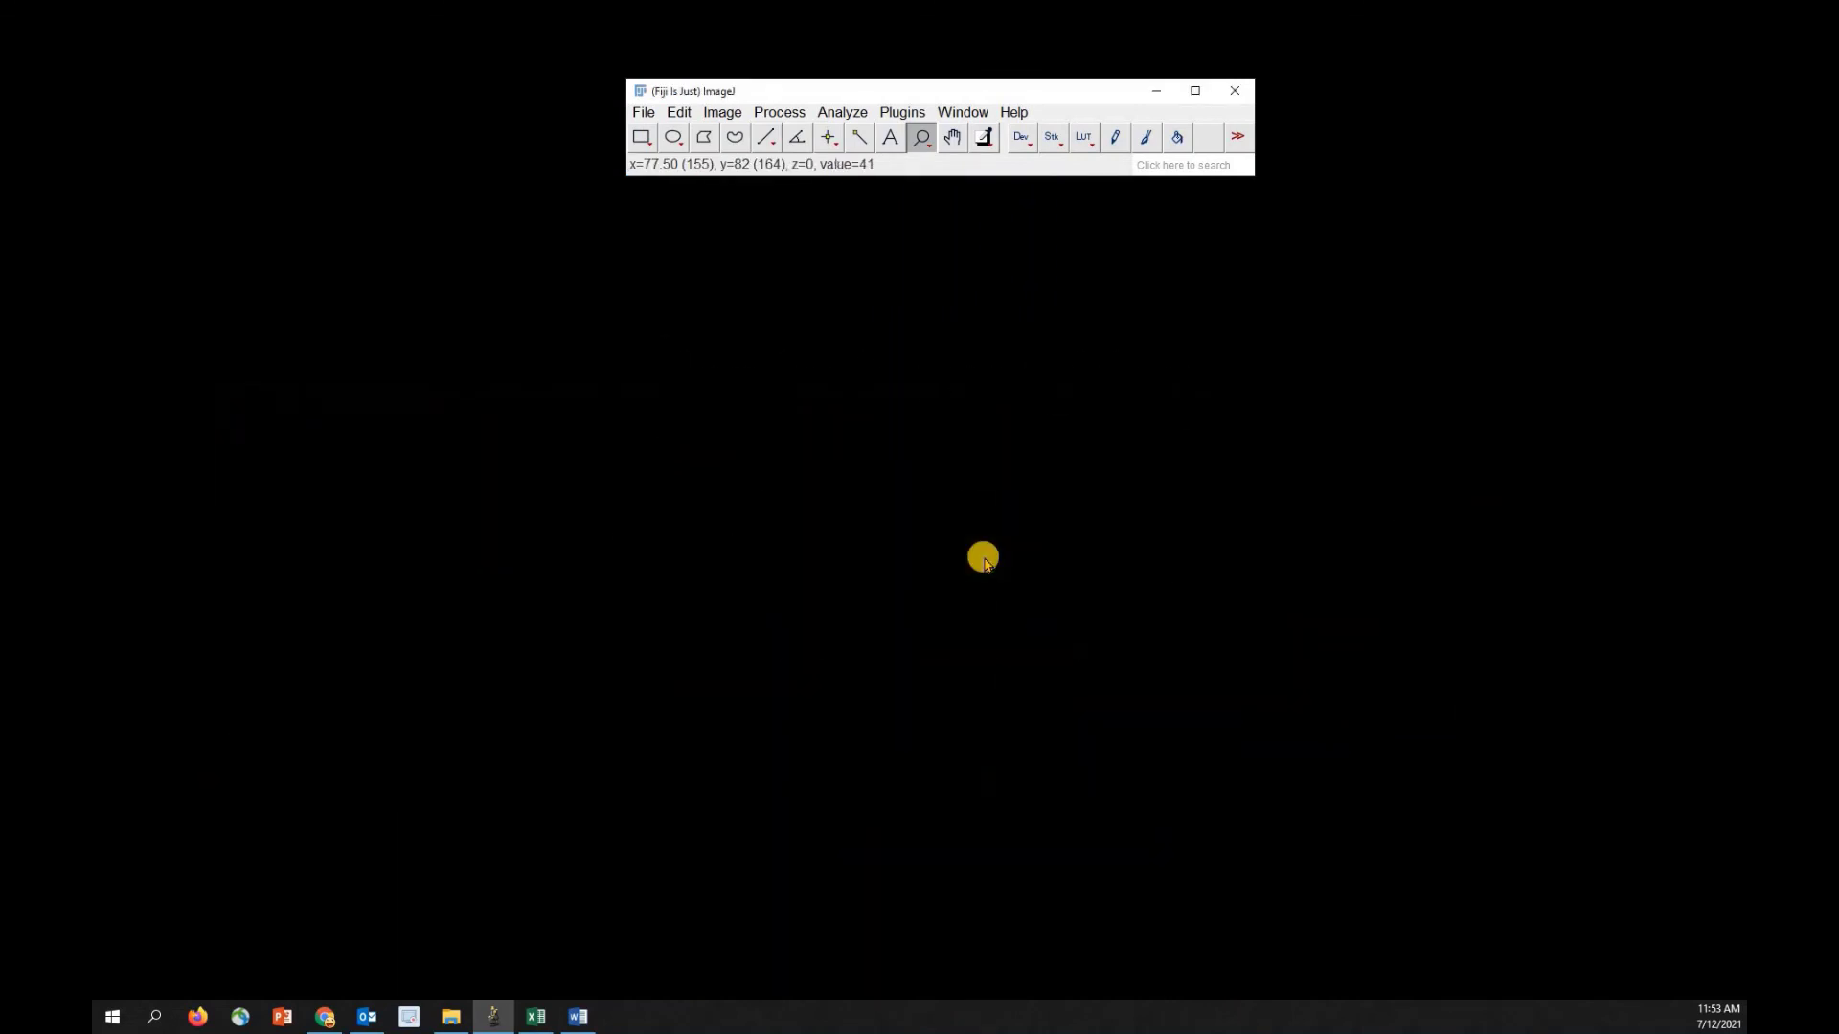